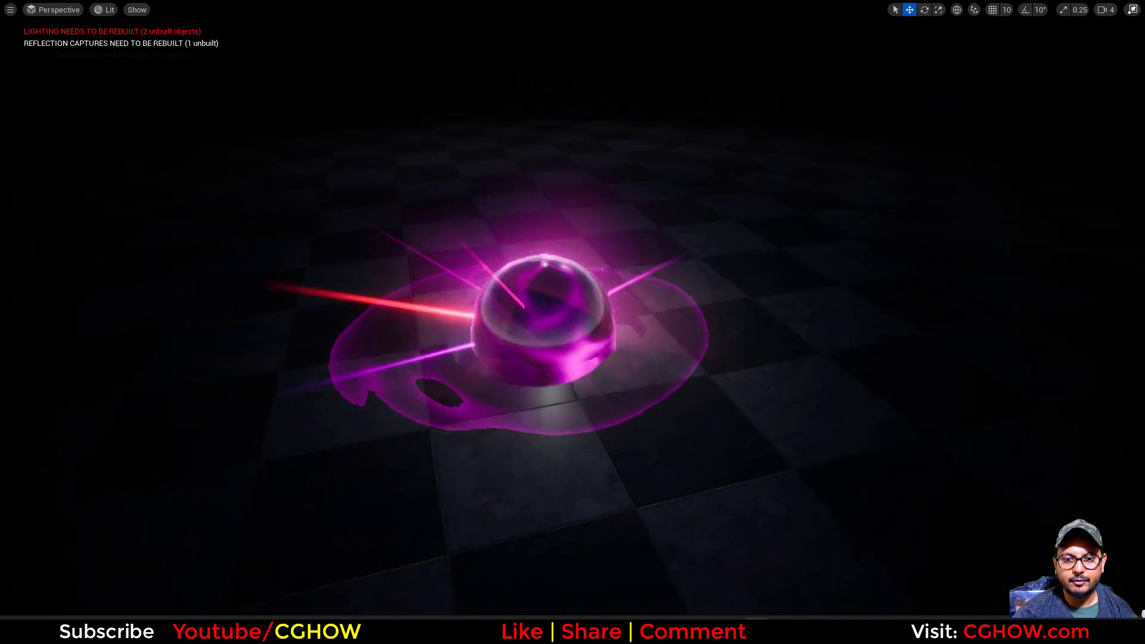
alt+drag(573, 322, 573, 393)
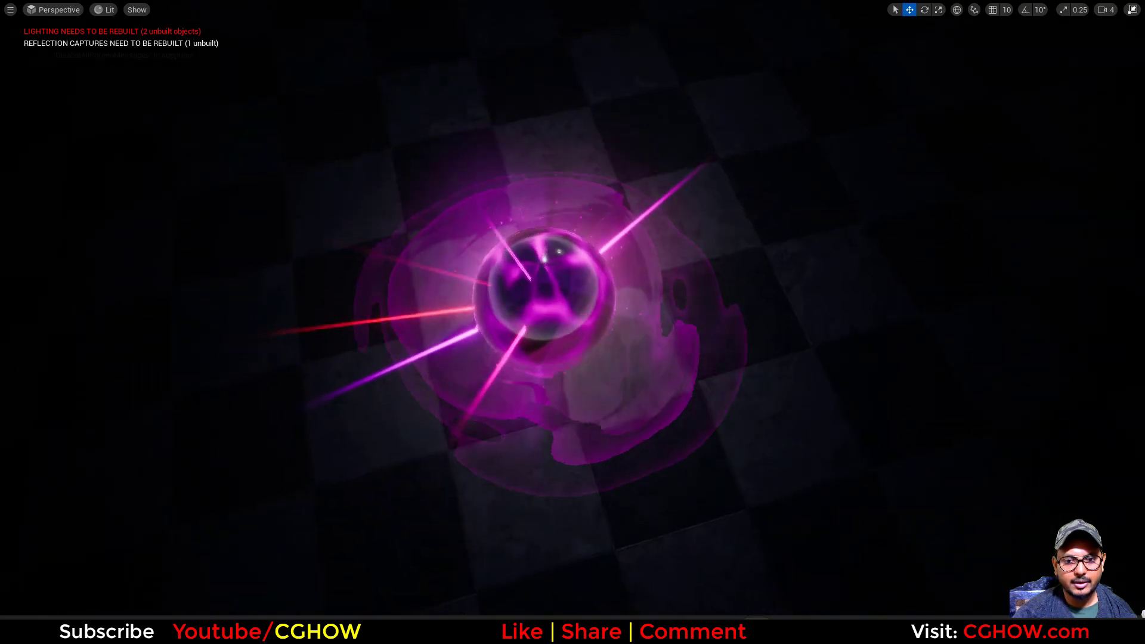
alt+drag(573, 322, 573, 262)
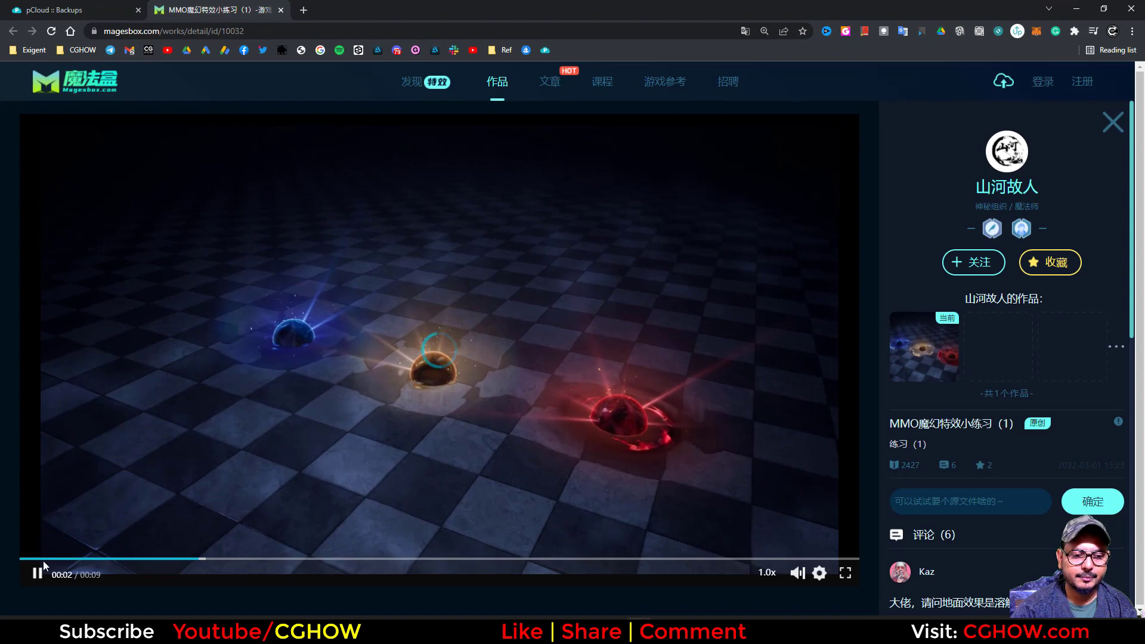
Replay the opening seconds of the reference video to study the orbs, their glow rays and the rippling ground rings
click(21, 559)
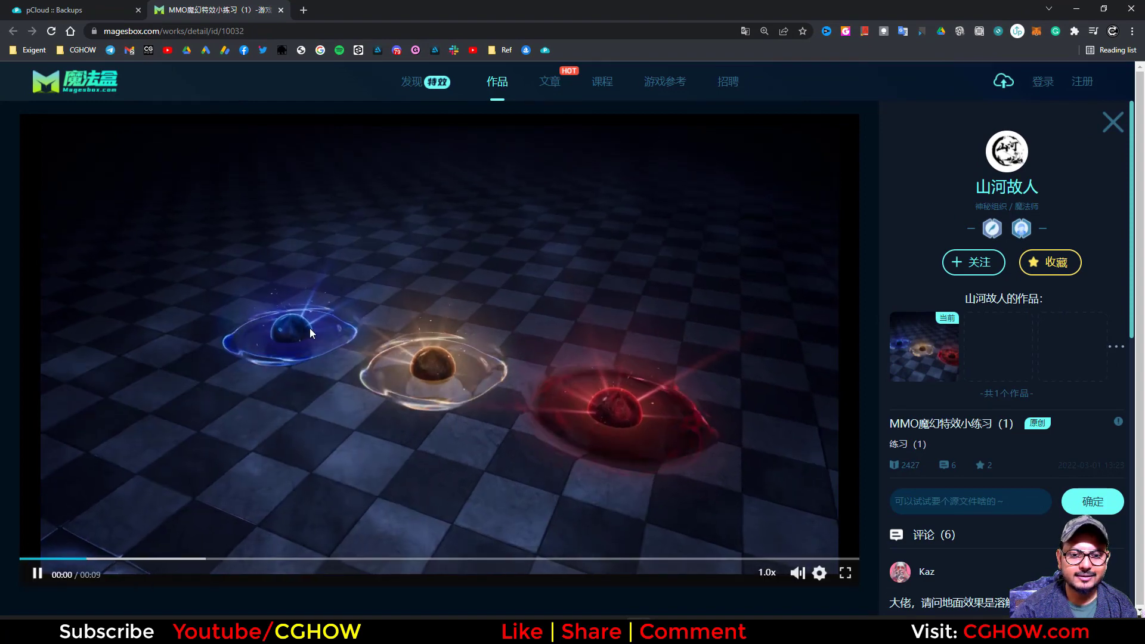
click(23, 560)
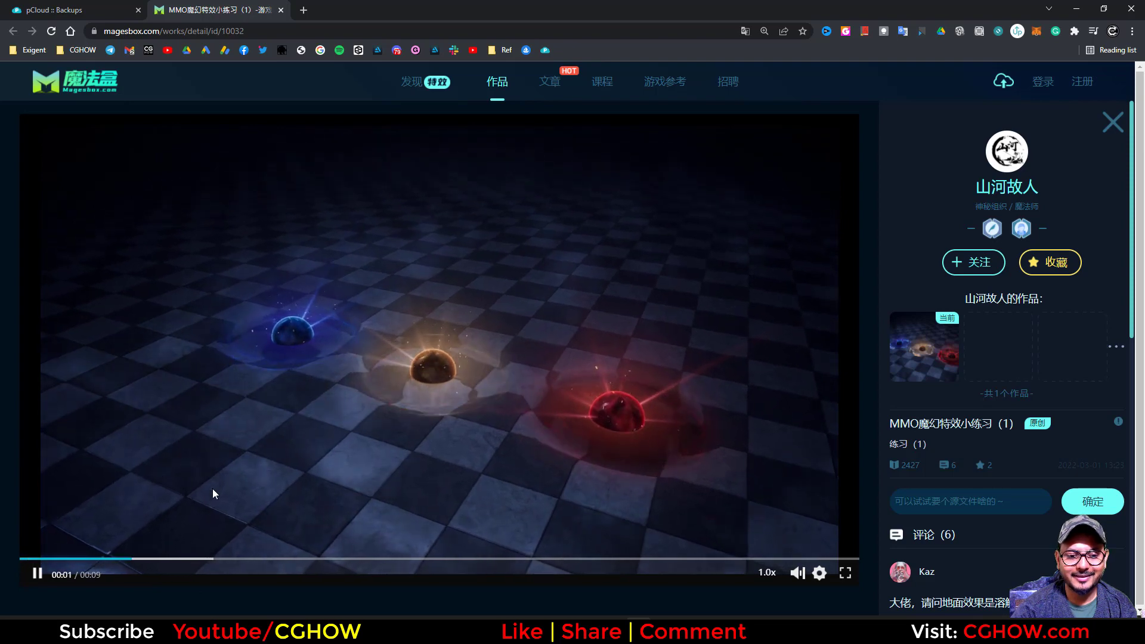
click(24, 560)
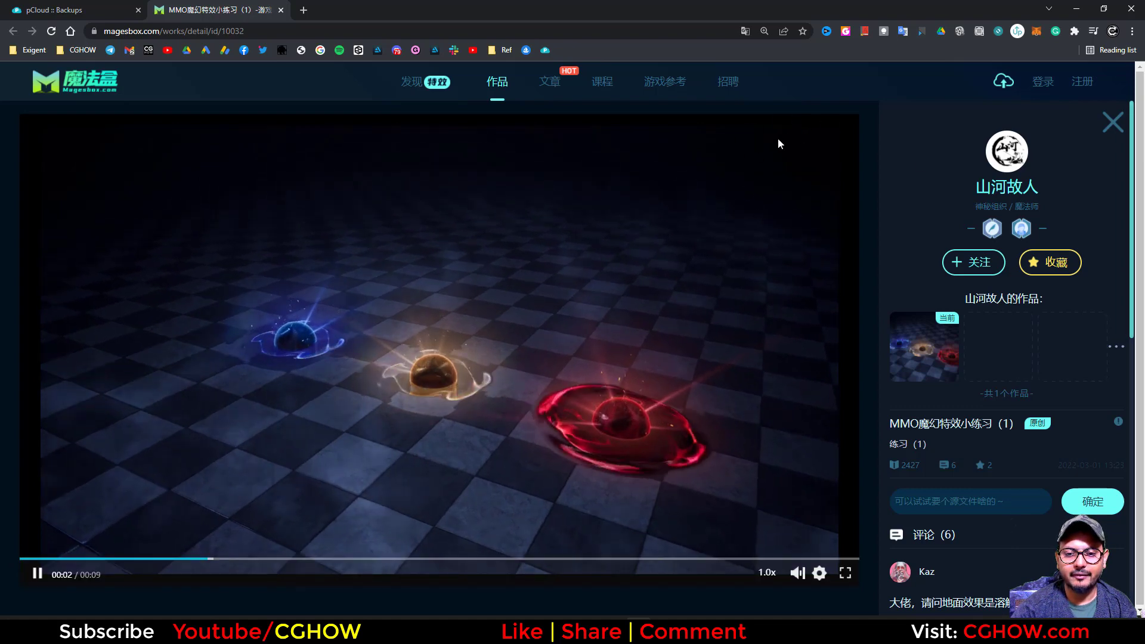
click(38, 559)
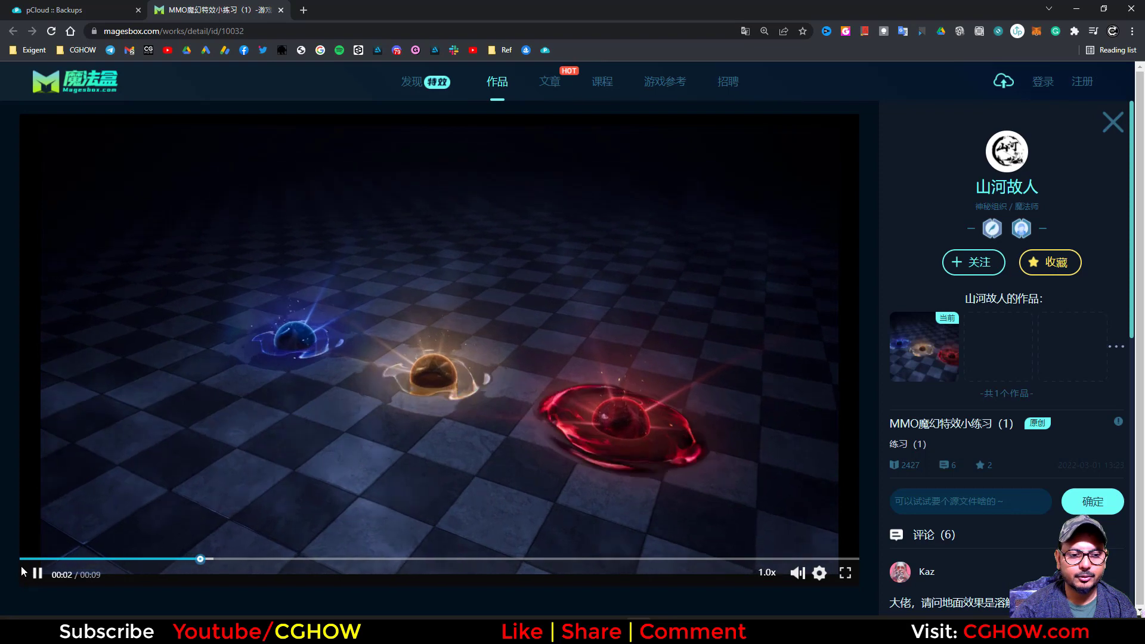
click(25, 559)
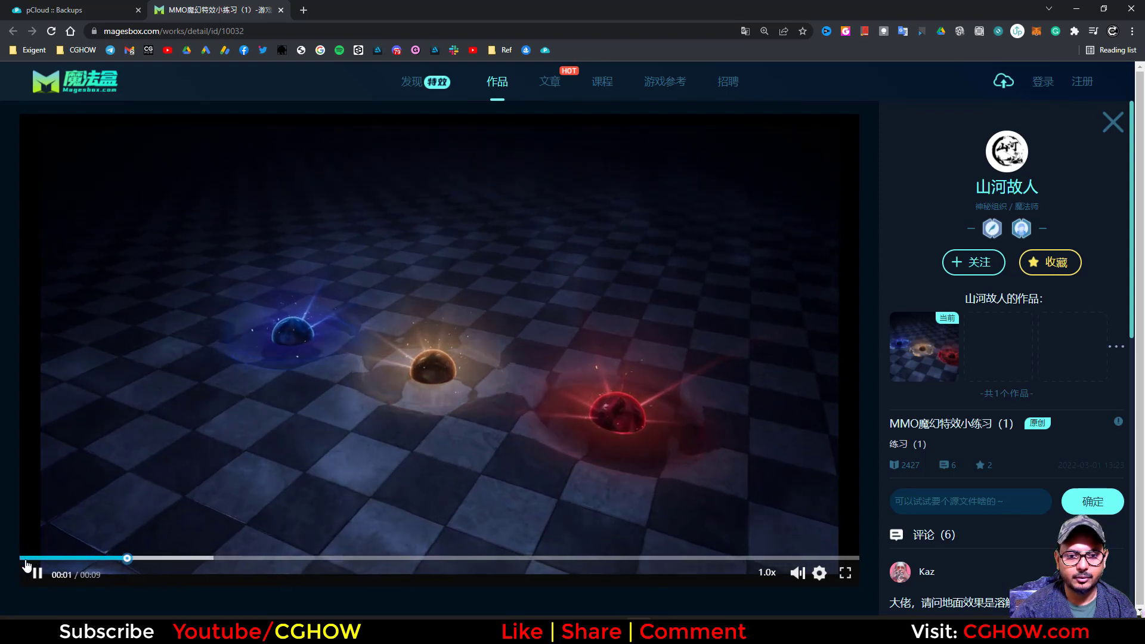
click(25, 560)
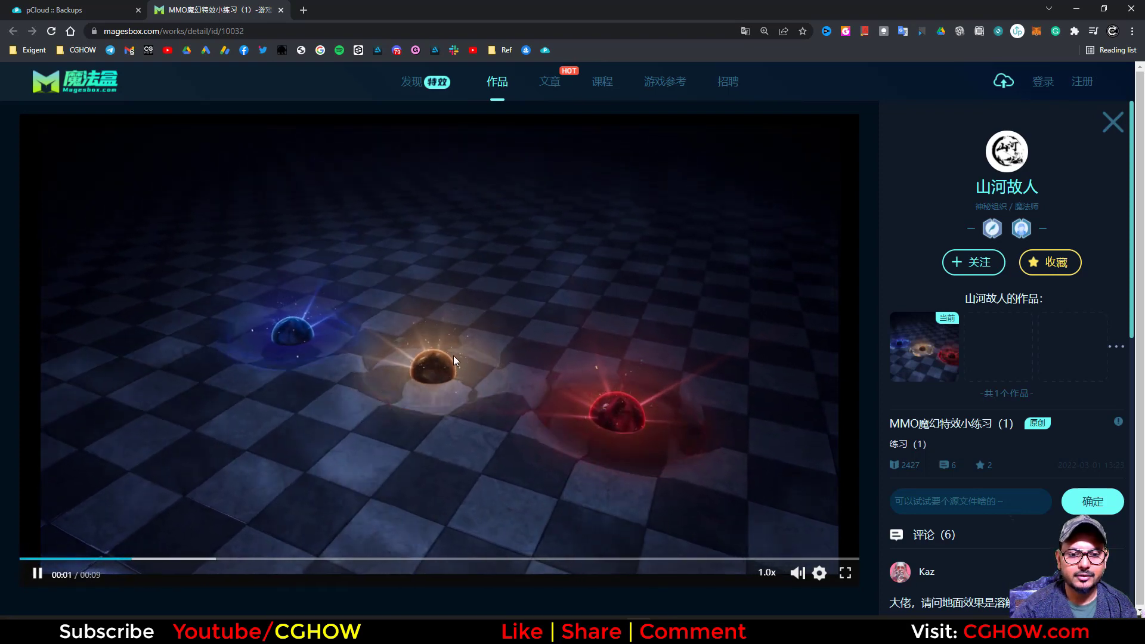
click(25, 560)
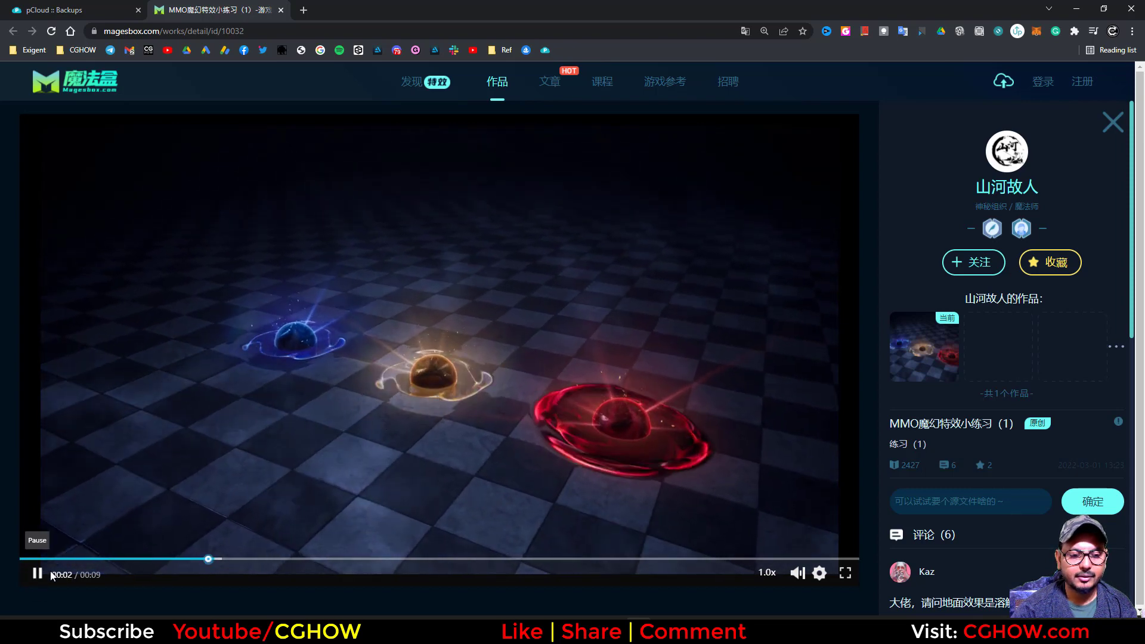
click(24, 559)
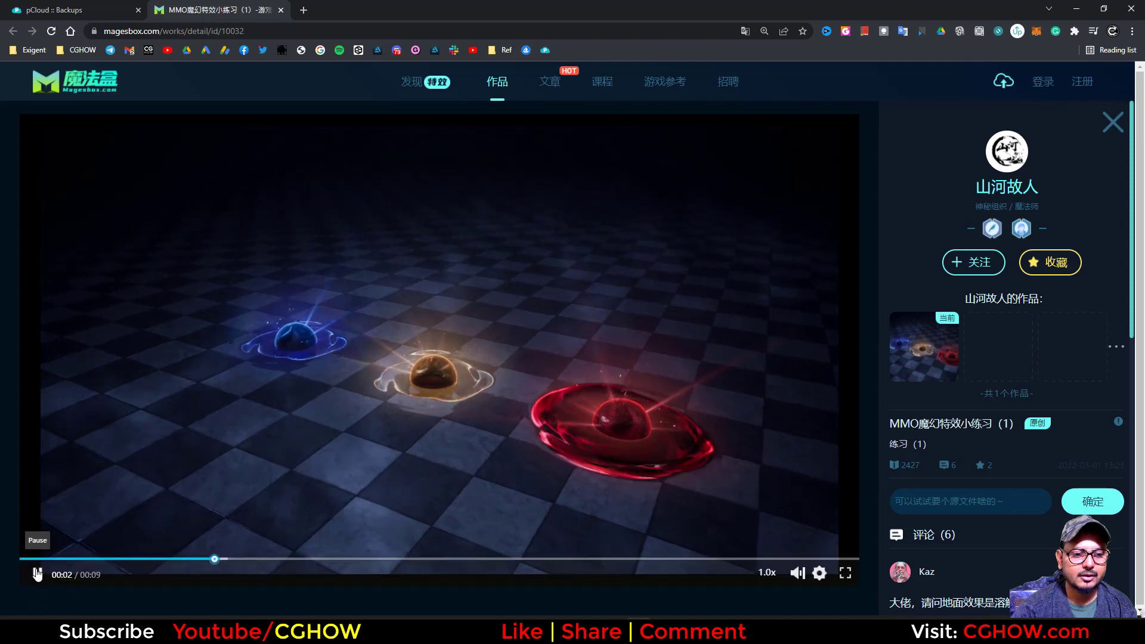
Switch to Unreal Editor and create a new level from the Template_Default template
click(1067, 10)
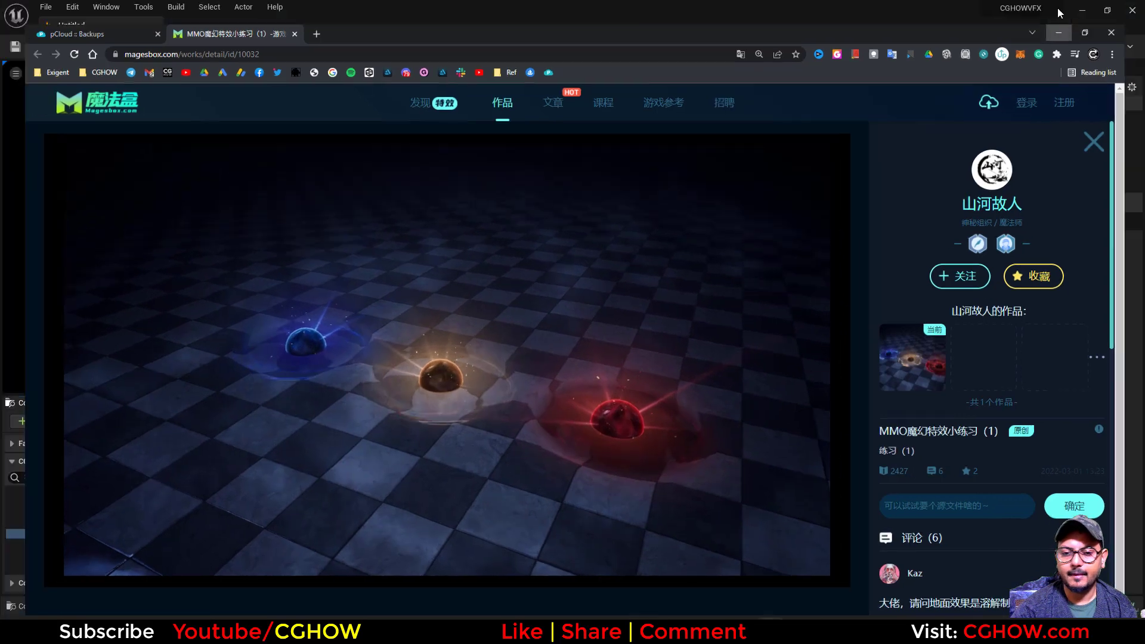
click(47, 6)
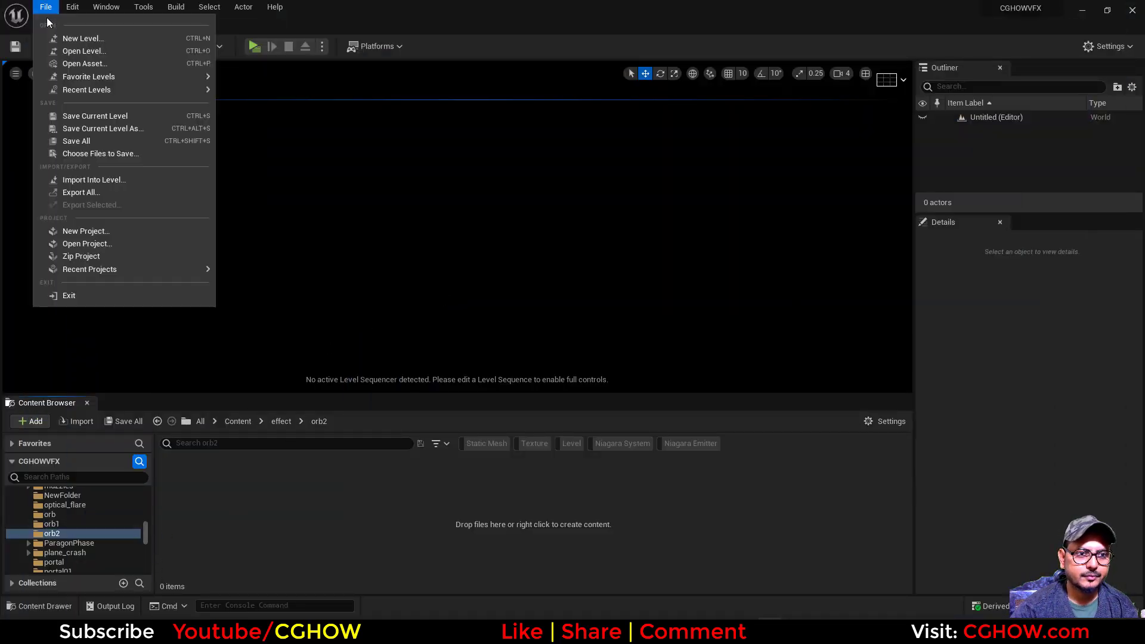
click(89, 39)
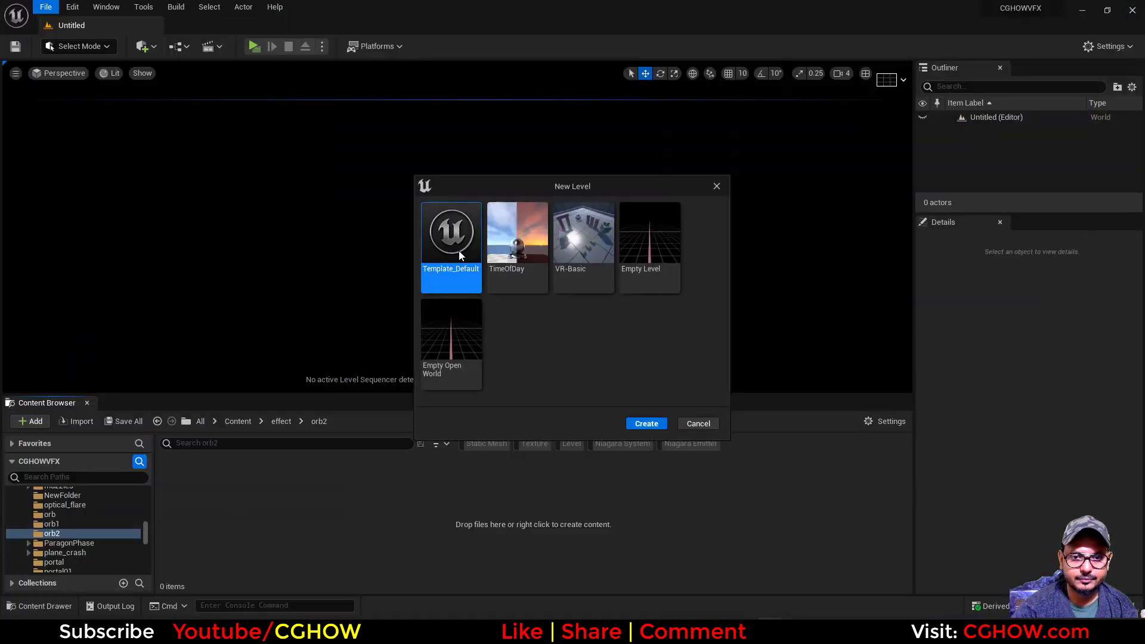
double_click(460, 250)
Scale the floor to 100 in both X and Y
click(549, 319)
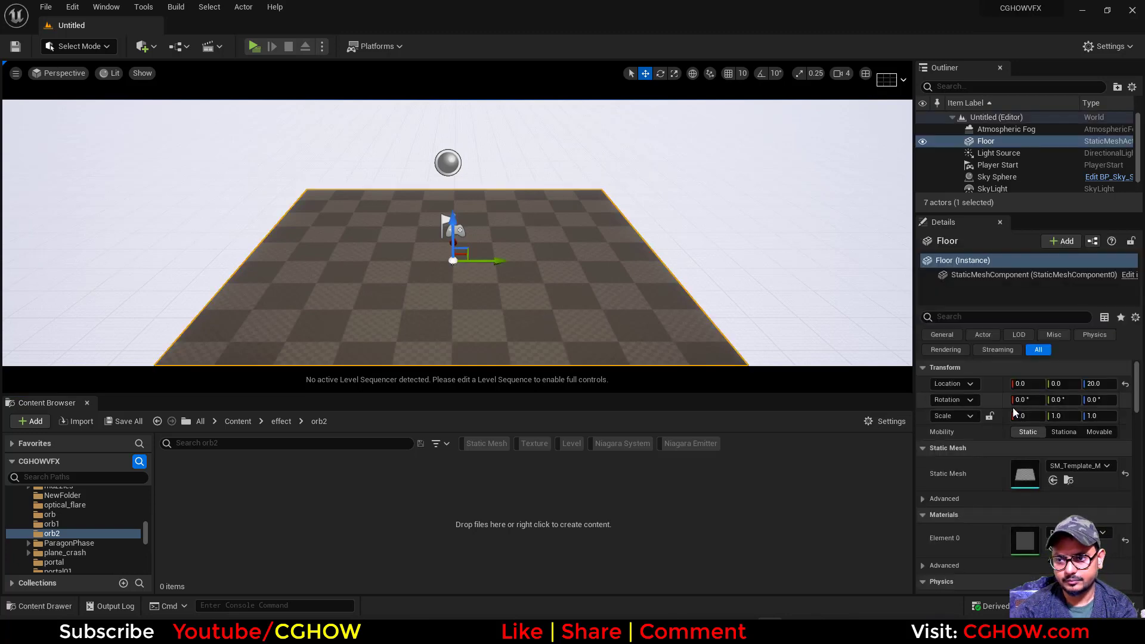
click(1021, 415)
text(100)
key(Return)
click(1069, 422)
text(100)
key(Return)
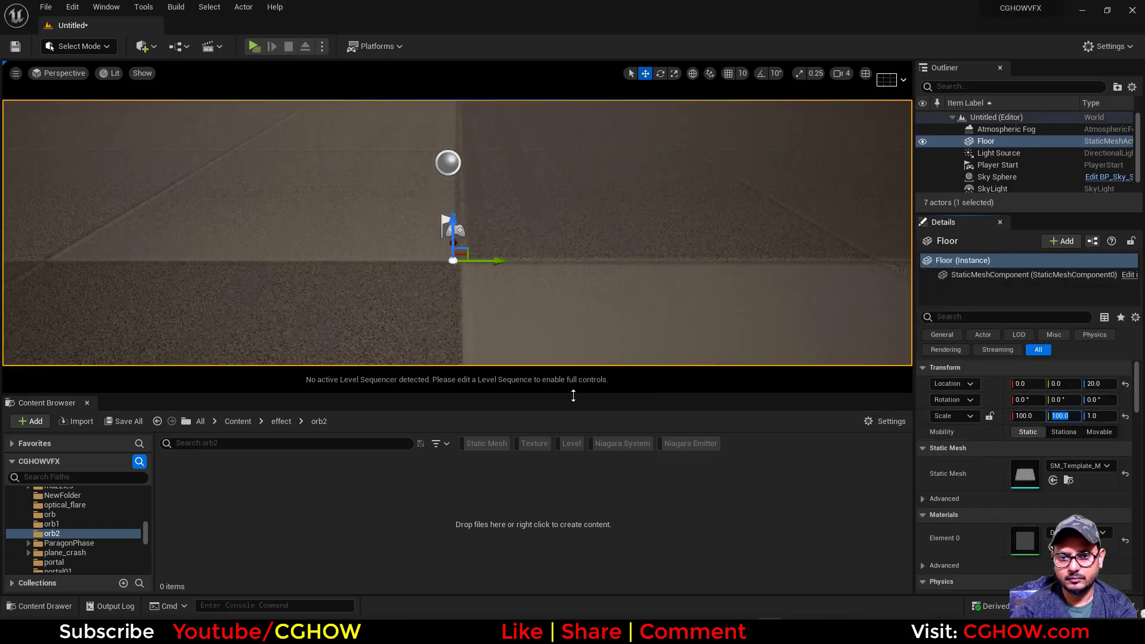
Search the materials for "tile" and assign M_Concrete_Tiles to the floor's Element 0 material slot
click(1078, 533)
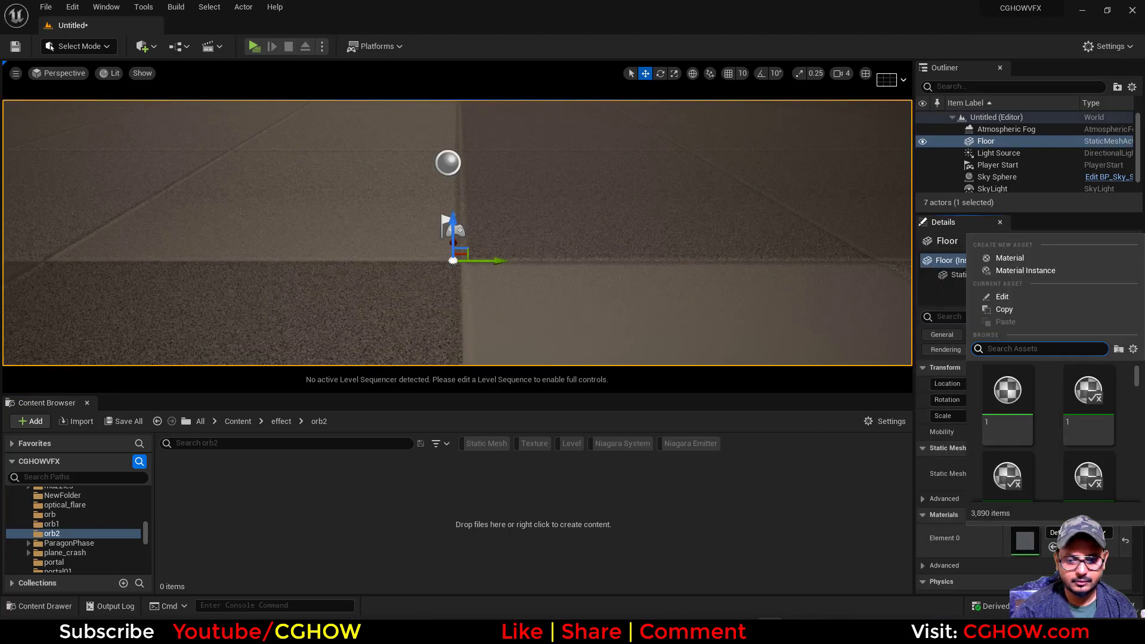
text(tile)
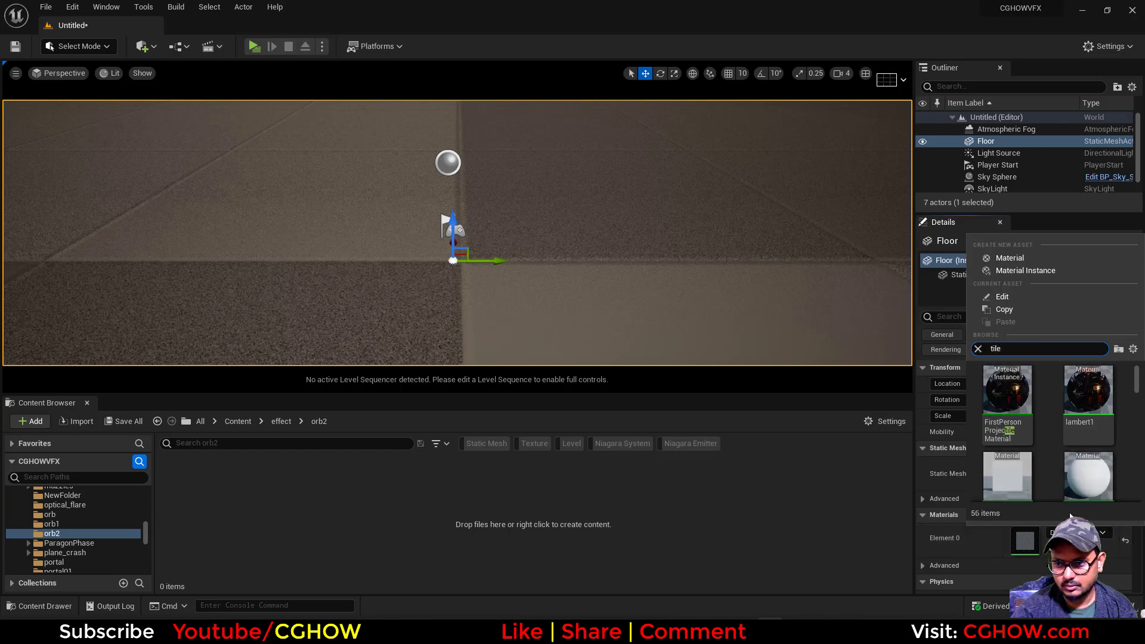
scroll(1094, 419, down, 1)
scroll(1101, 451, down, 3)
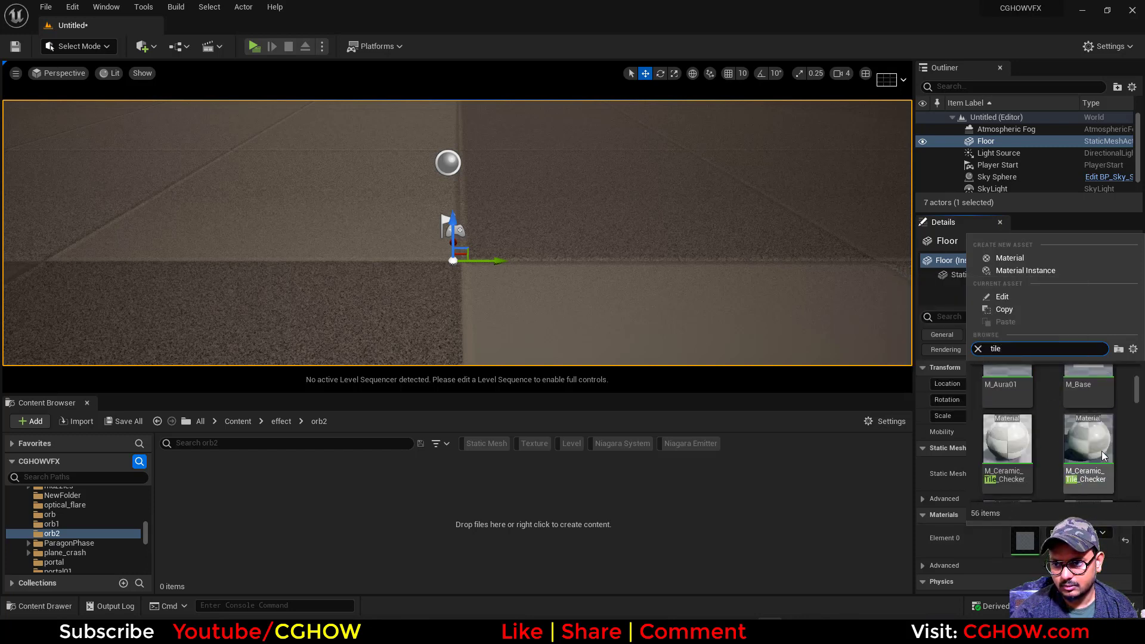
scroll(1101, 451, down, 4)
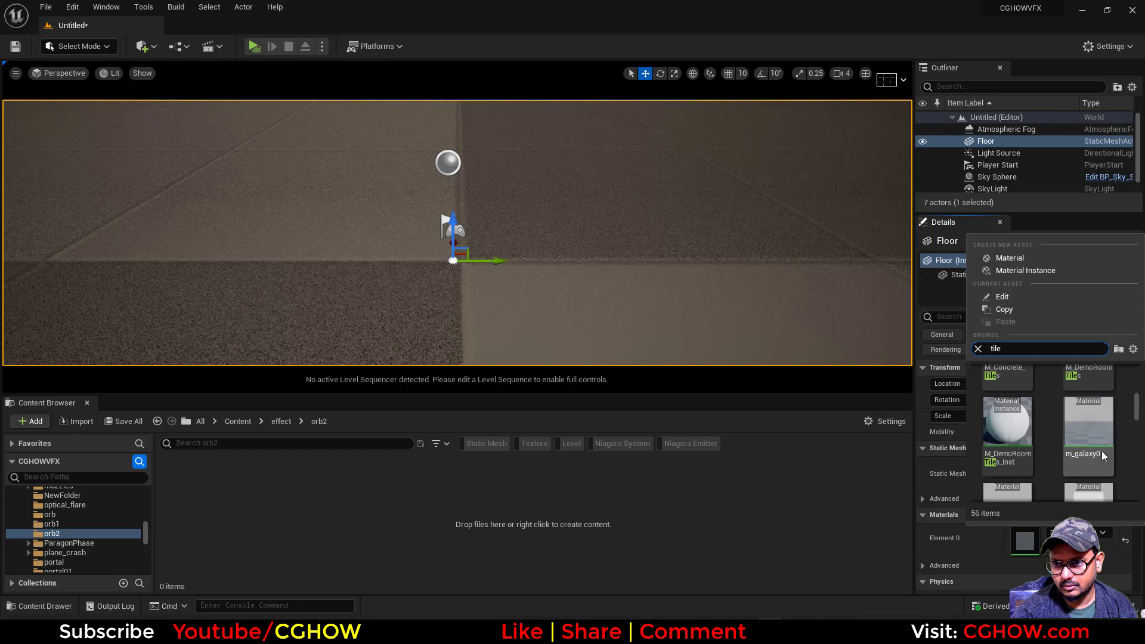
scroll(1101, 451, up, 3)
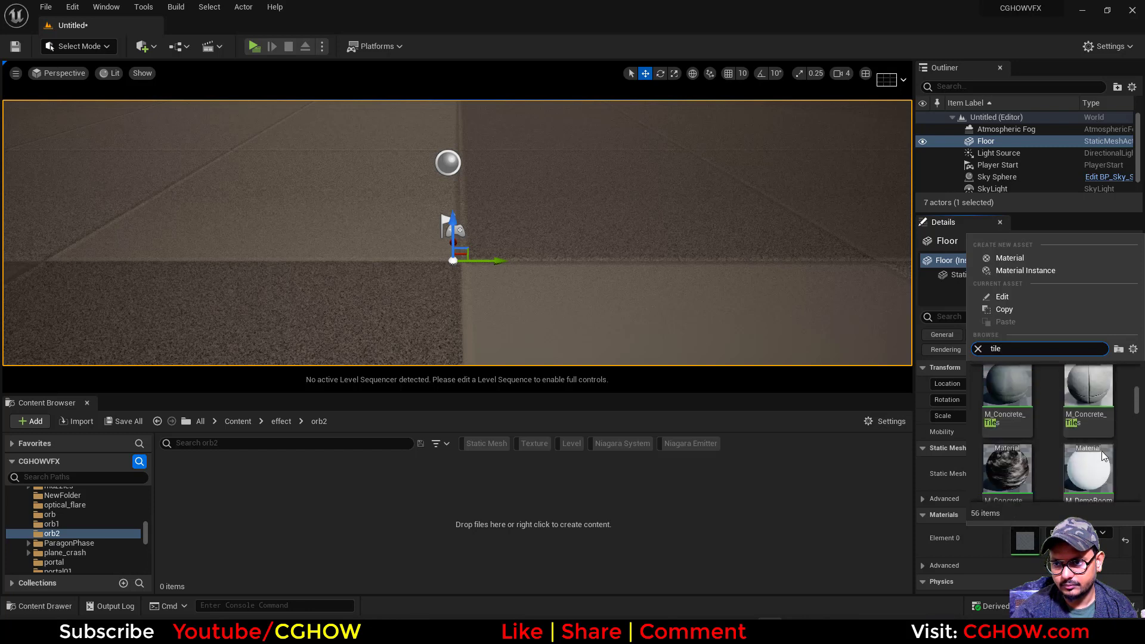
click(1085, 388)
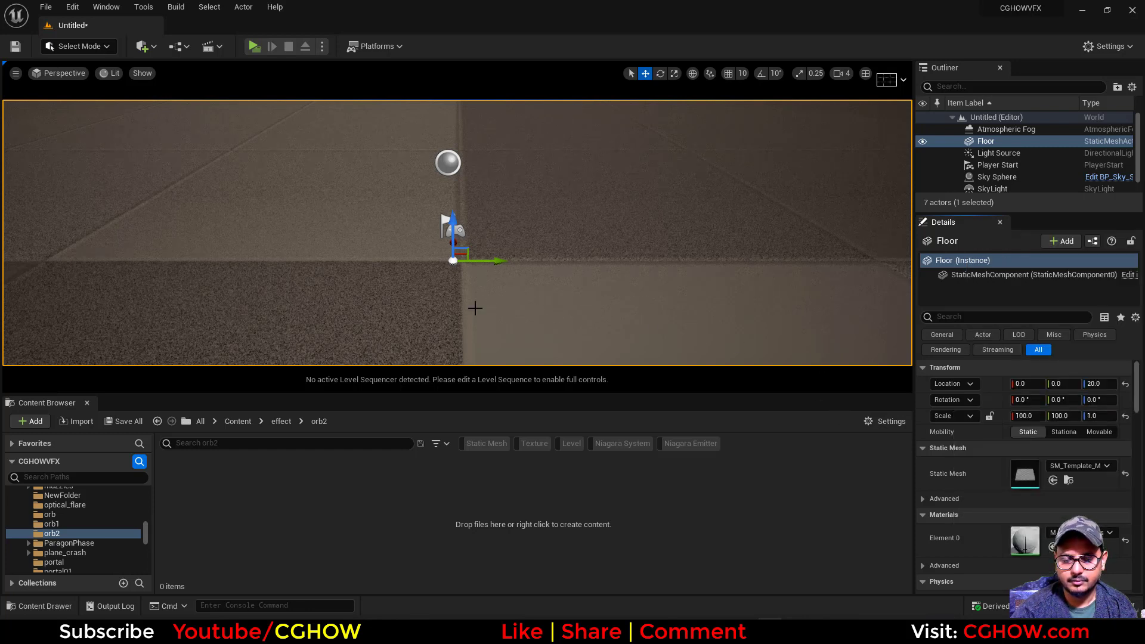
Save the level as "map" in the effect/orb2 folder
click(17, 47)
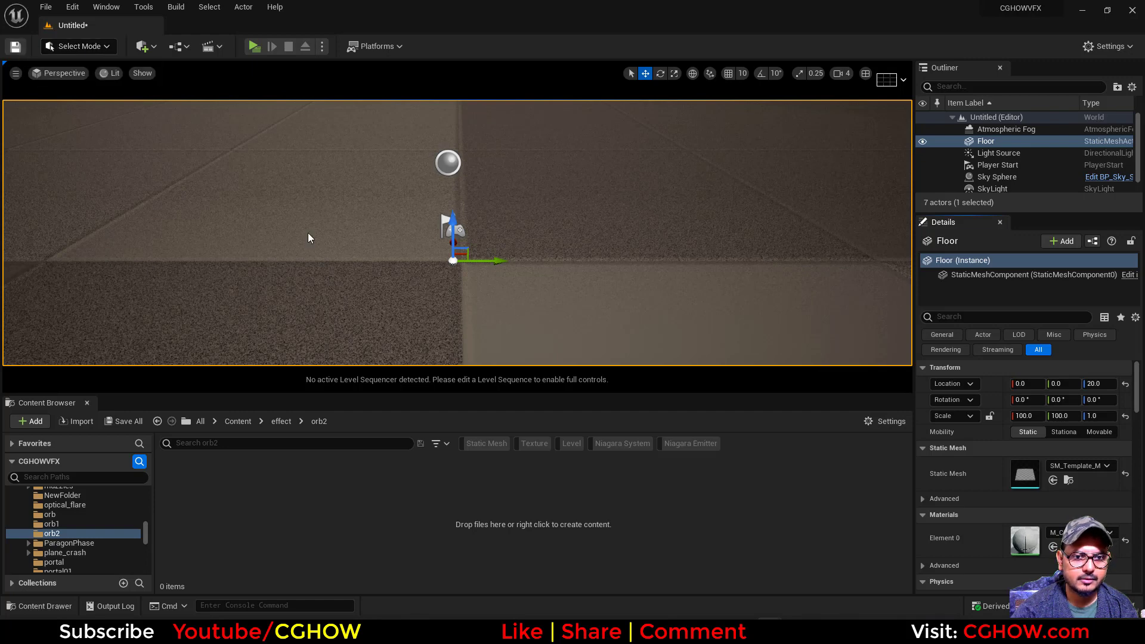
drag(395, 243, 393, 117)
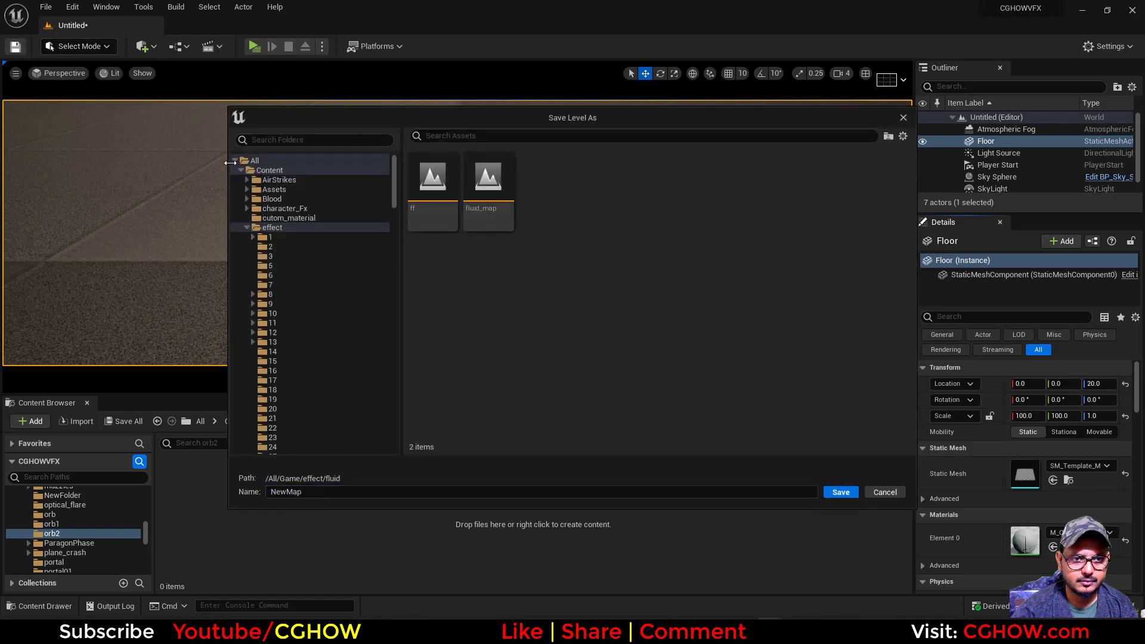
click(274, 158)
text(orb2)
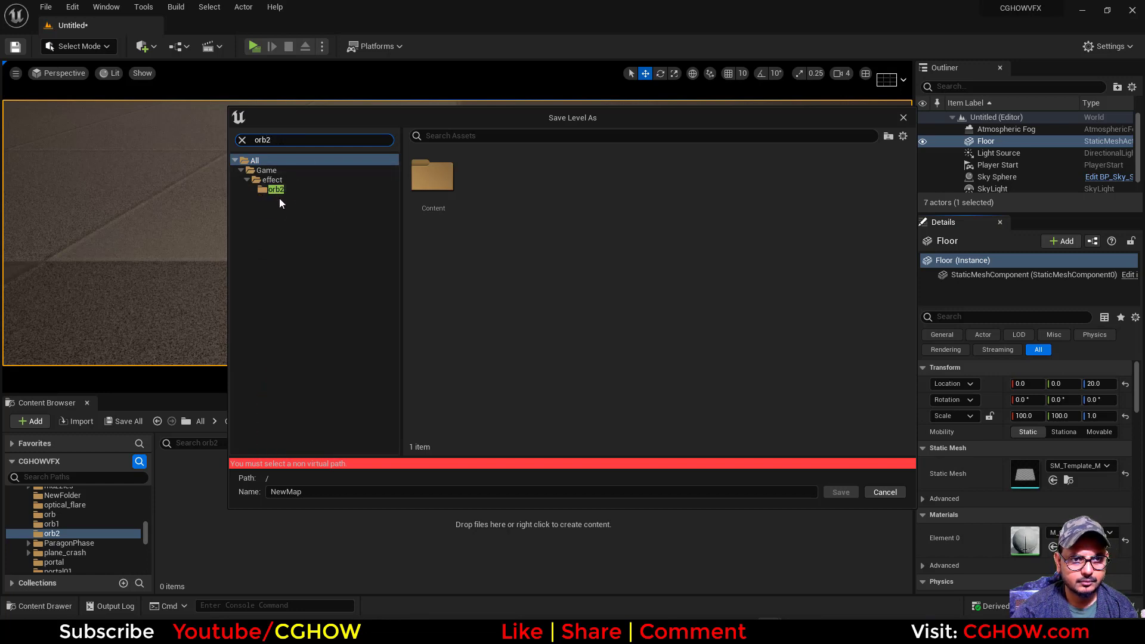
click(278, 191)
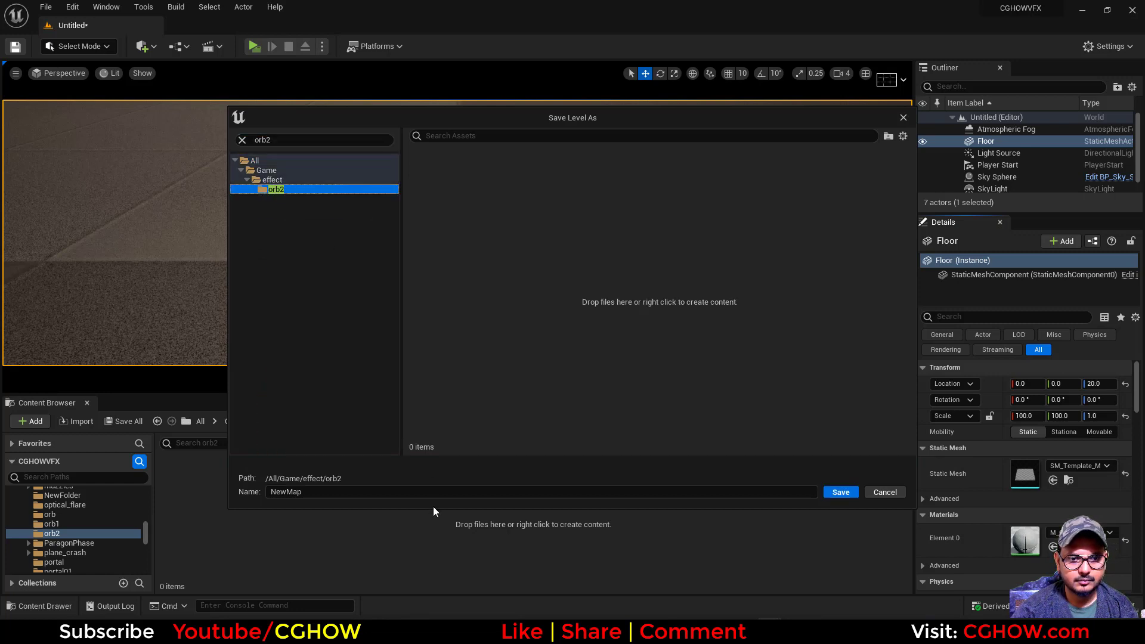
click(333, 493)
text(map)
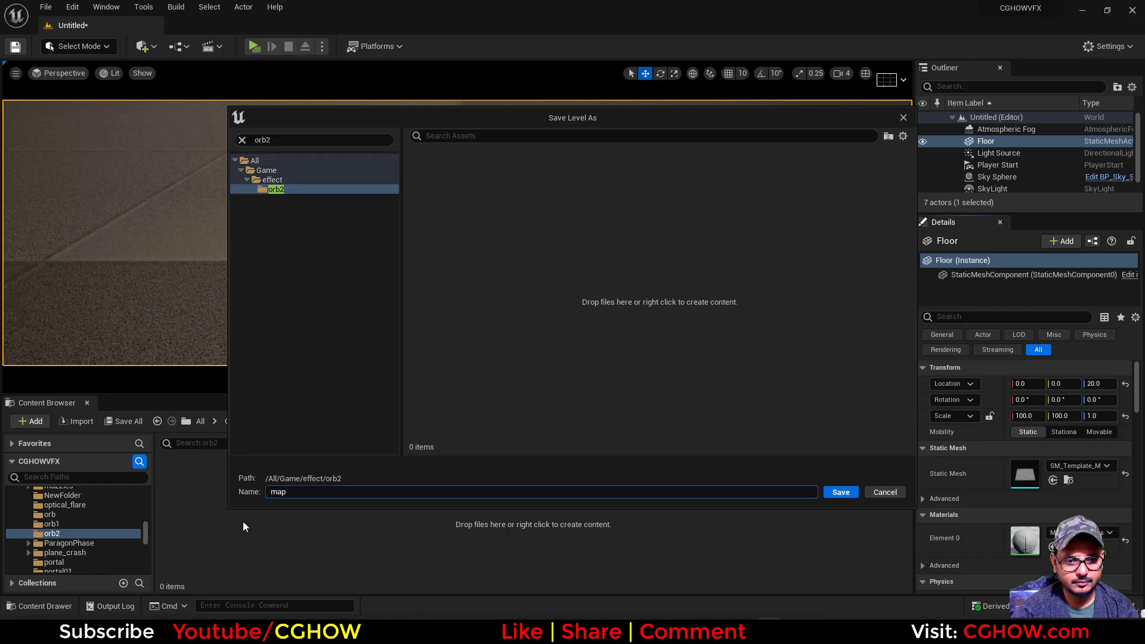
key(Return)
Inspect the node graph of the floor's M_Concrete_Tiles material, including its texture variation and base color groups, and close it
scroll(555, 289, down, 8)
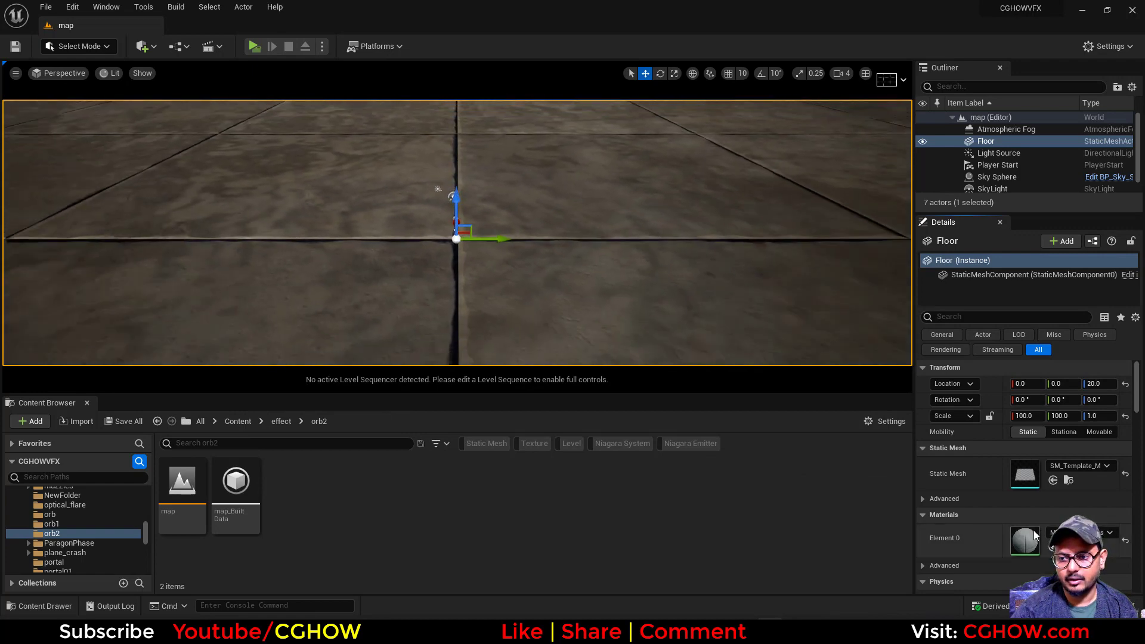
scroll(453, 289, down, 6)
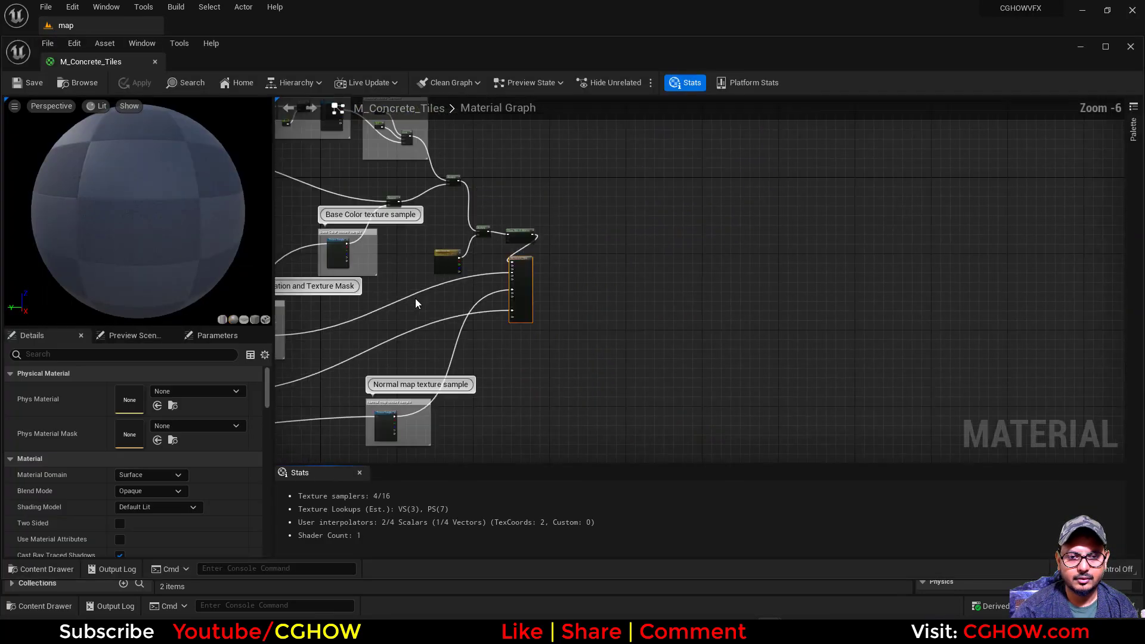
right_drag(415, 298, 849, 293)
scroll(399, 234, down, 2)
right_drag(399, 233, 458, 359)
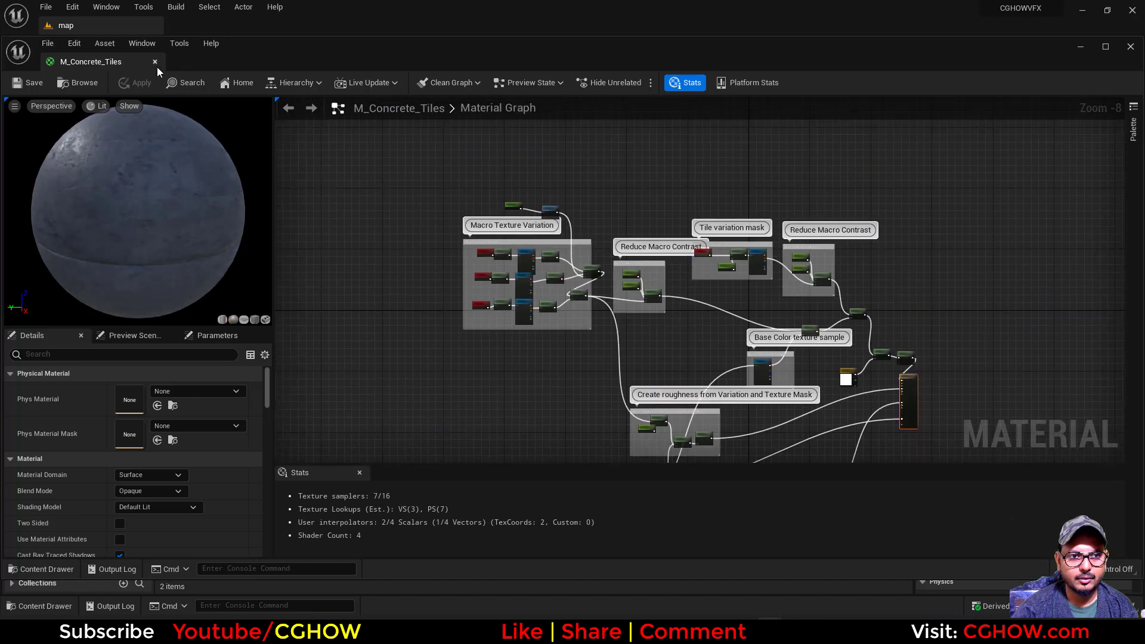
click(155, 62)
Search the materials for "tile" and assign M_Ceramic_Tile_Checker to the floor's Element 0 material slot
click(1080, 532)
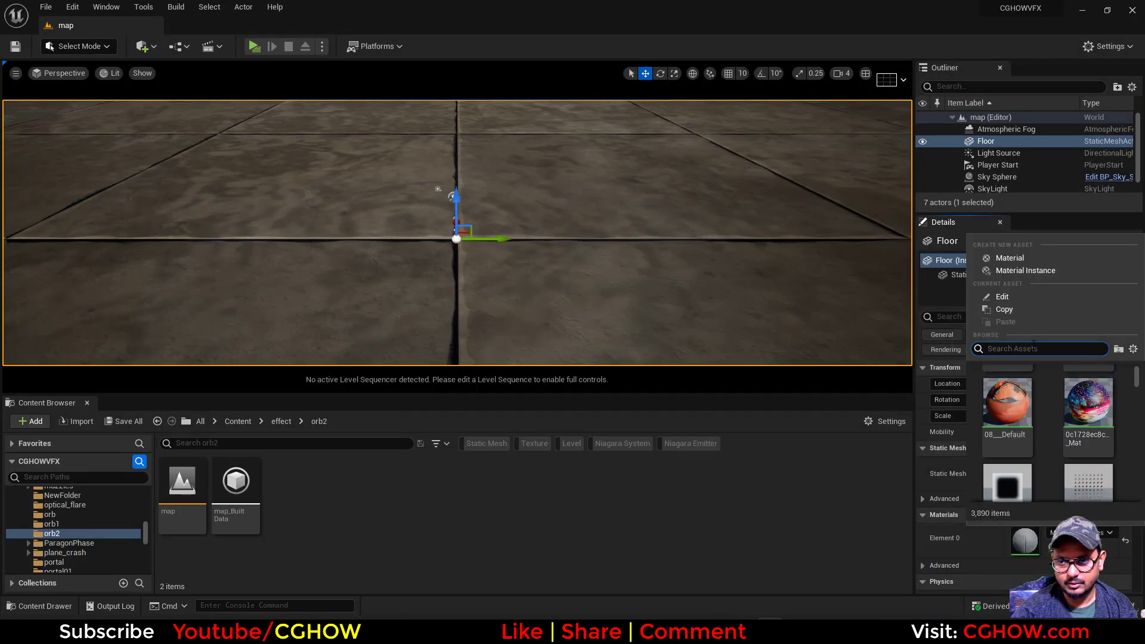
text(tile)
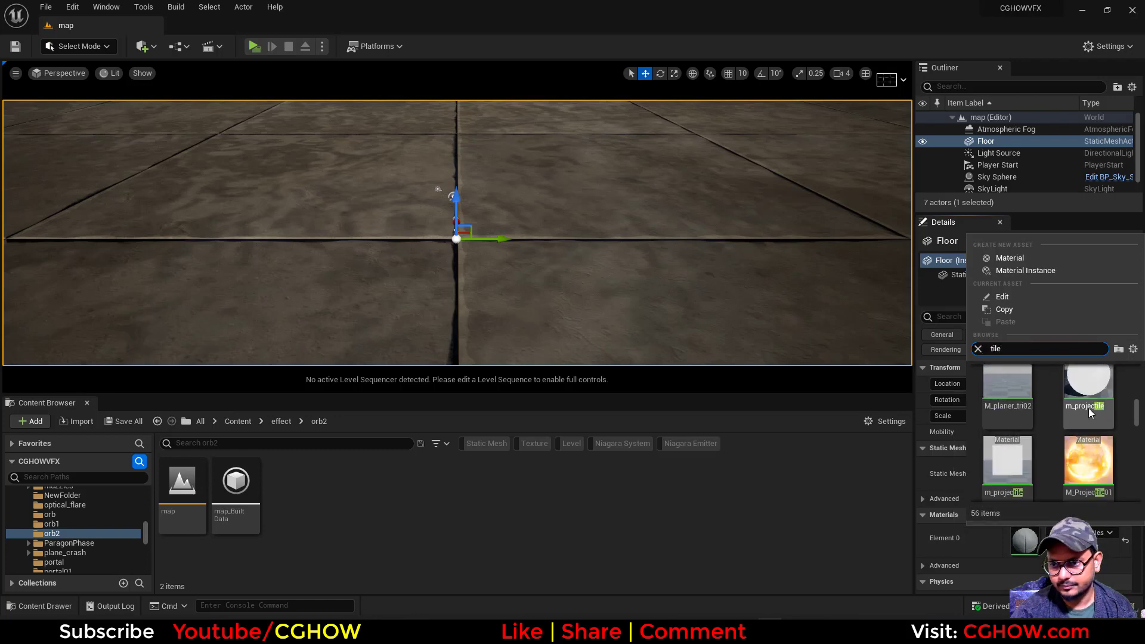
scroll(1104, 432, down, 5)
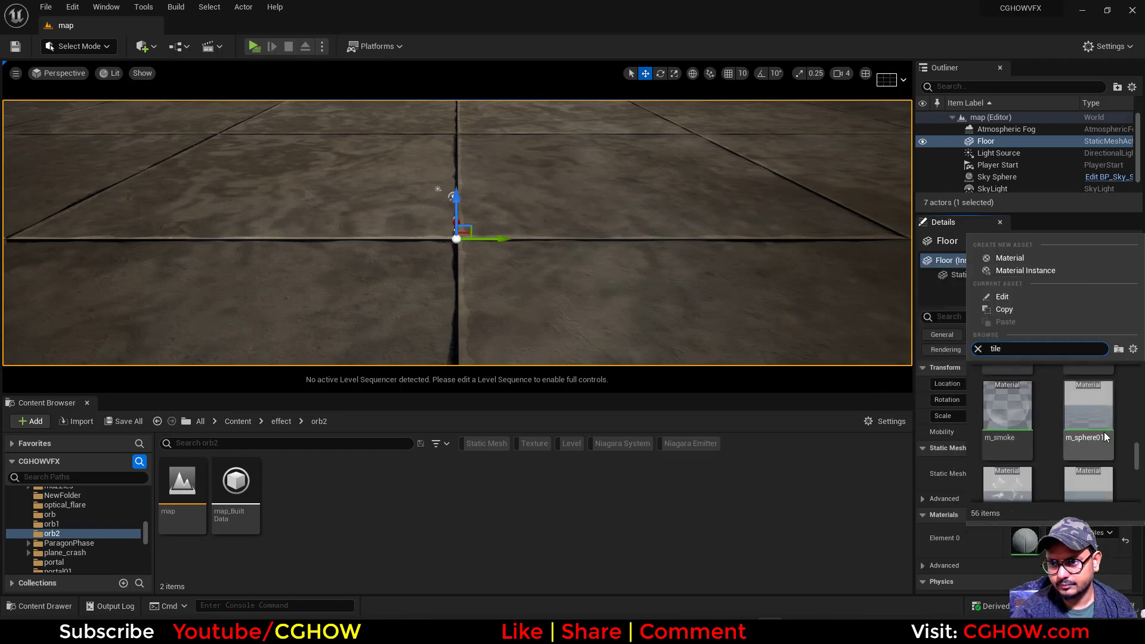
scroll(1106, 444, down, 4)
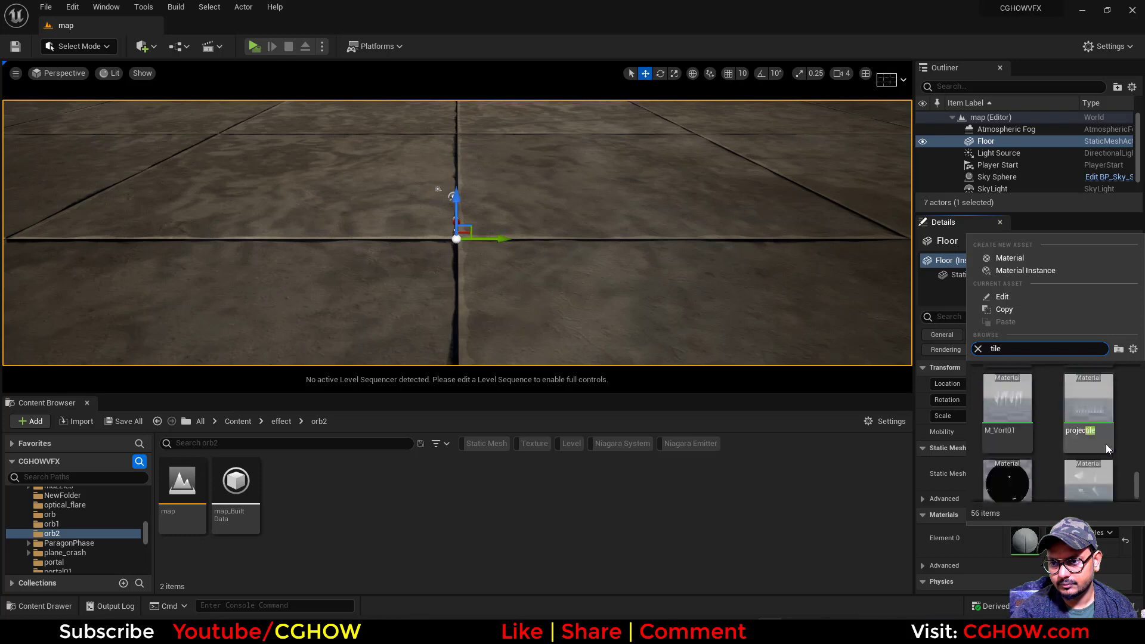
scroll(1105, 444, up, 5)
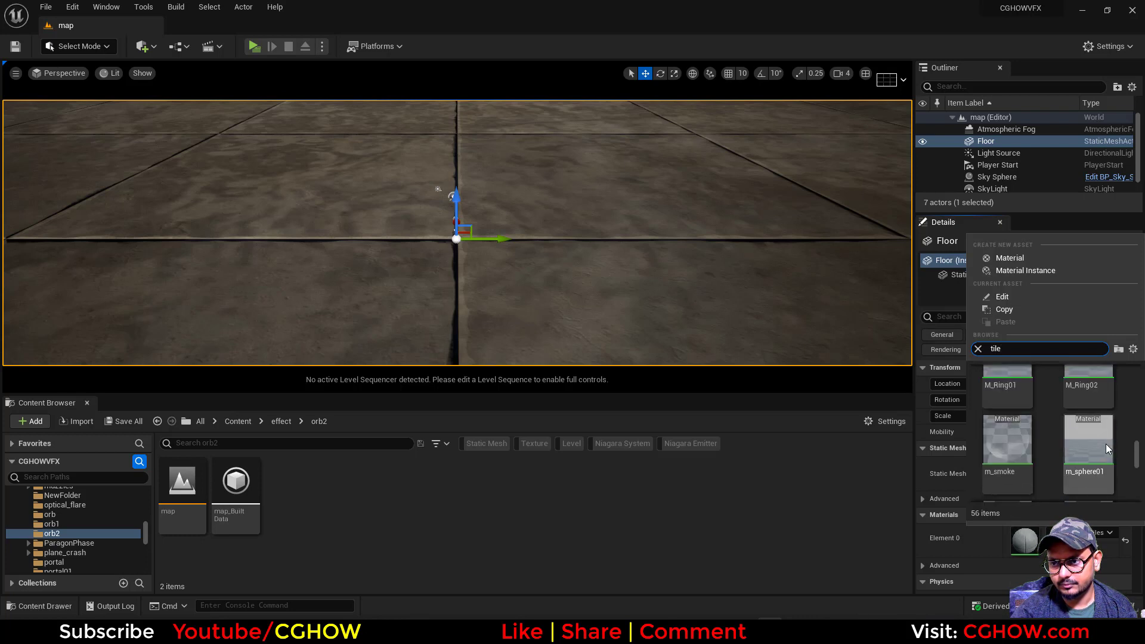
scroll(1106, 443, up, 5)
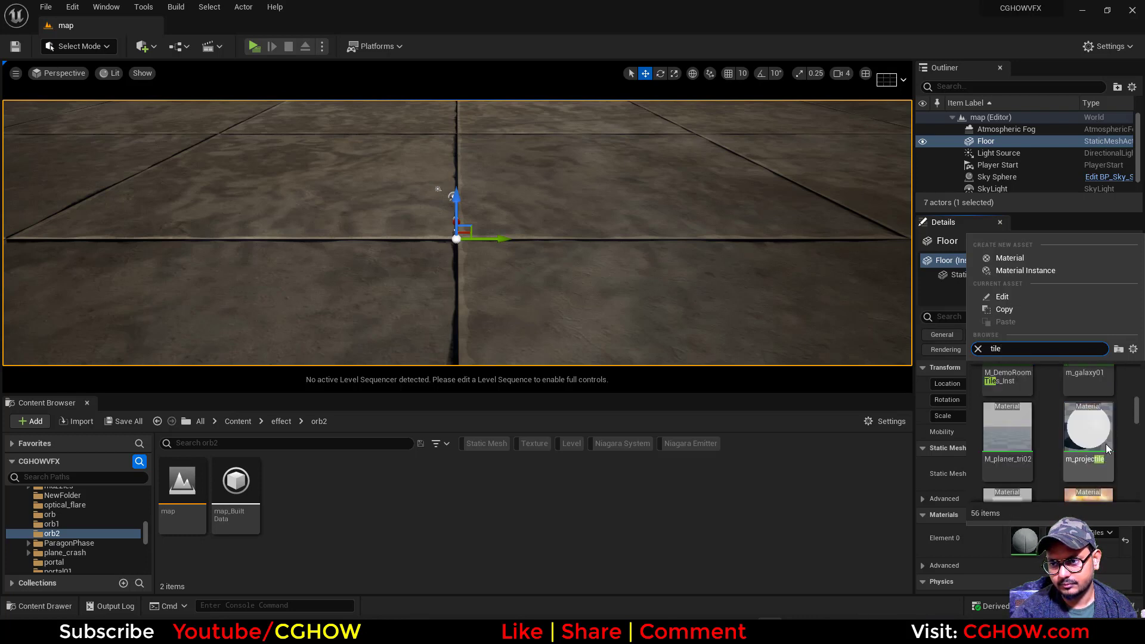
scroll(1106, 443, up, 3)
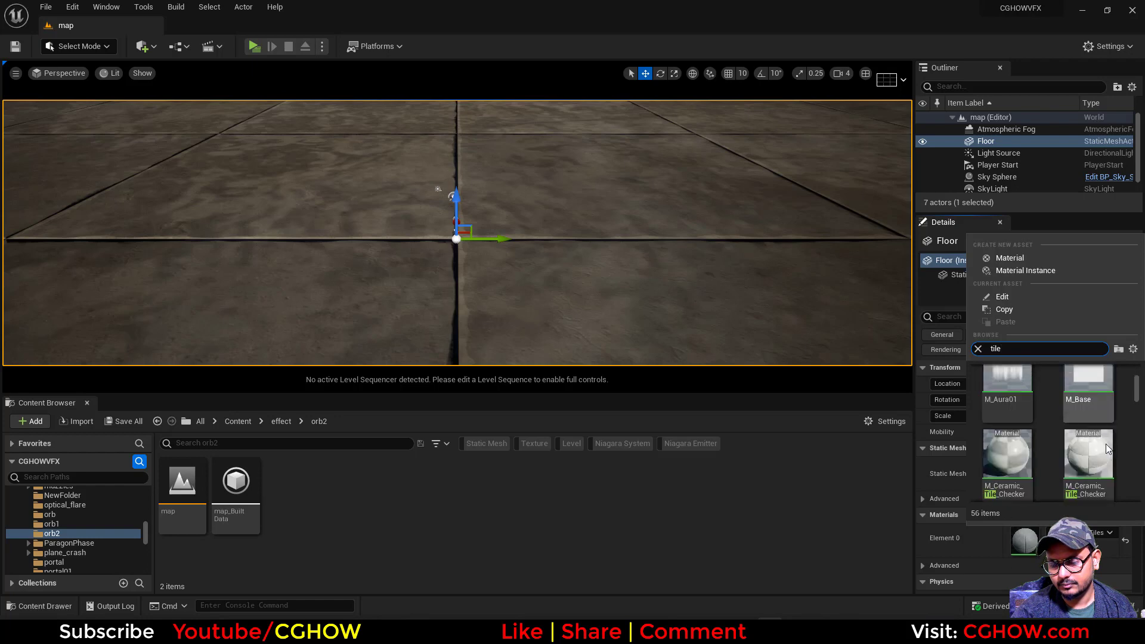
click(1073, 444)
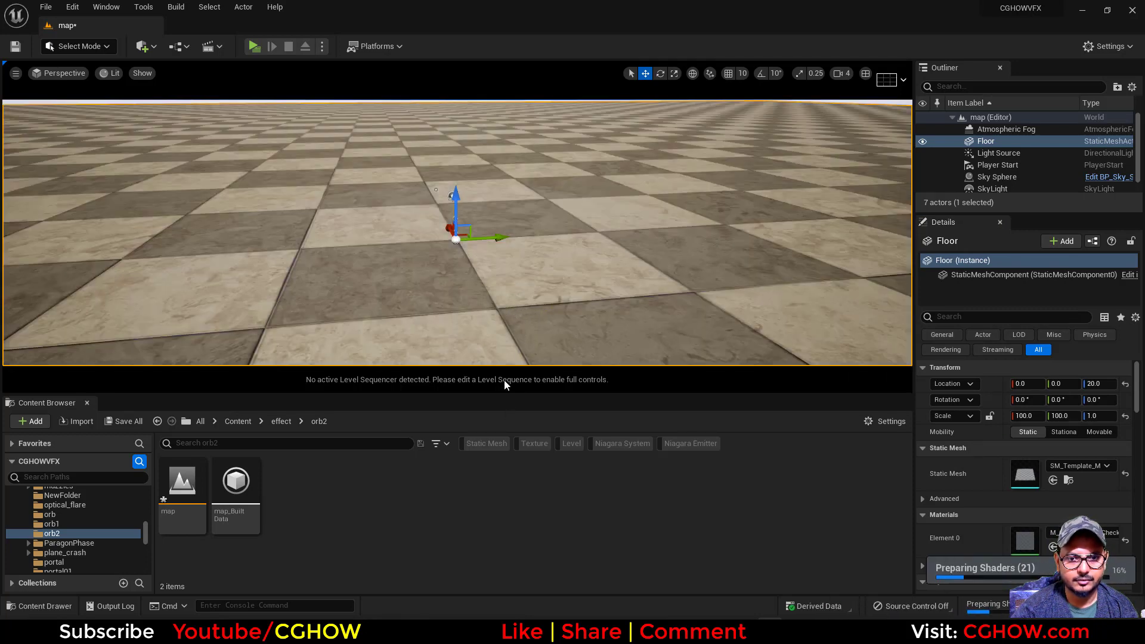
Switch the cinematic viewport to the default viewport and view the checkered floor from farther back
click(53, 75)
click(76, 206)
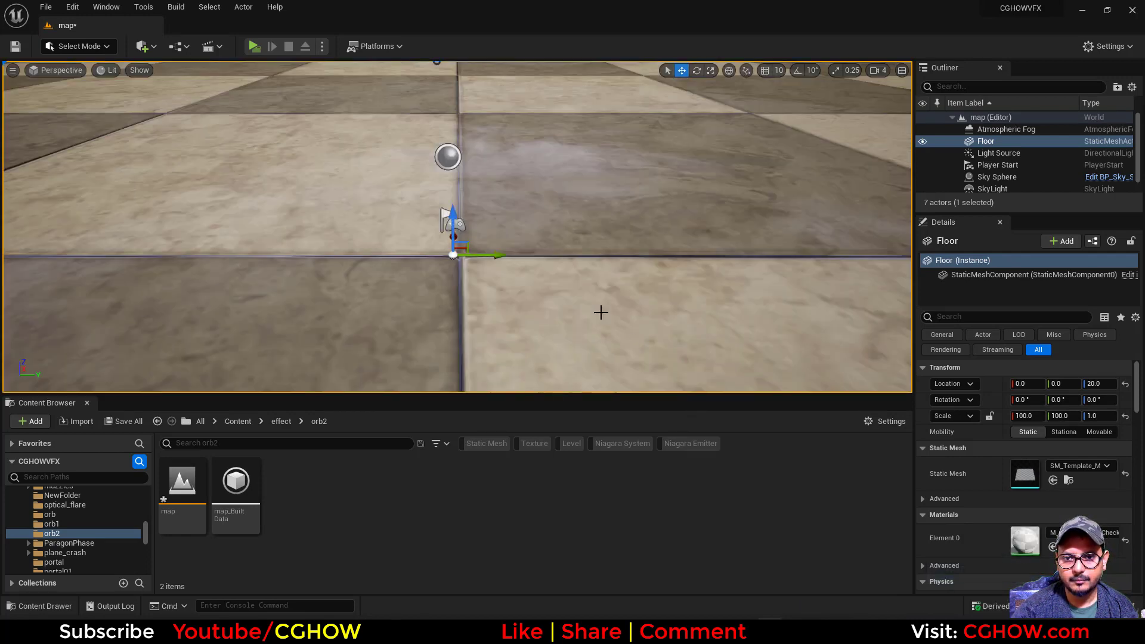
scroll(955, 417, down, 1)
scroll(660, 302, down, 6)
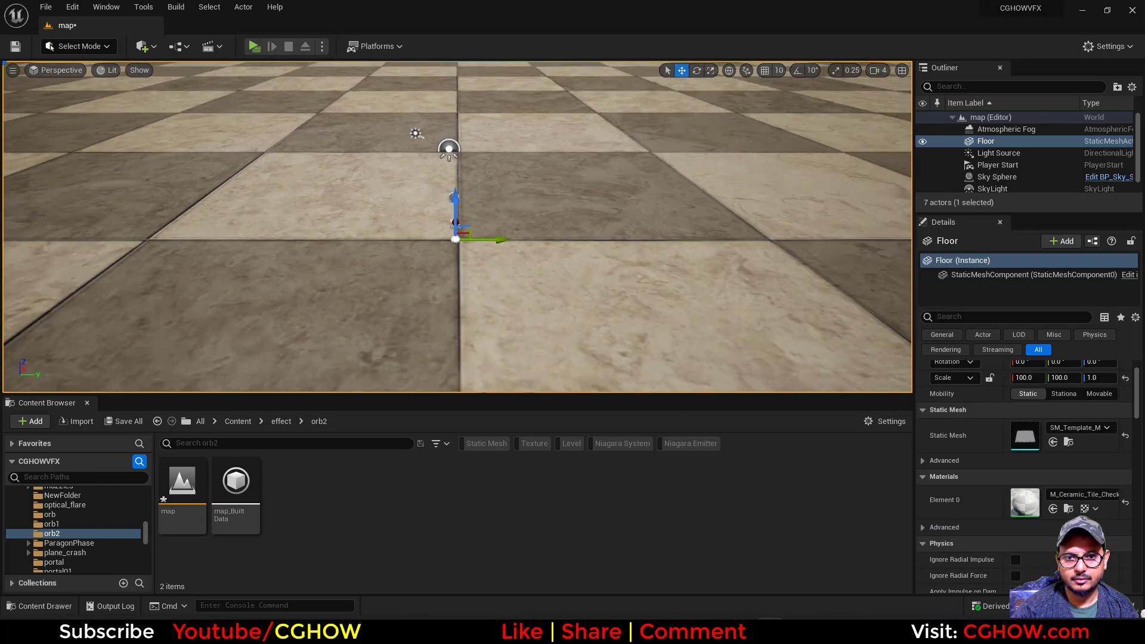
scroll(641, 318, down, 8)
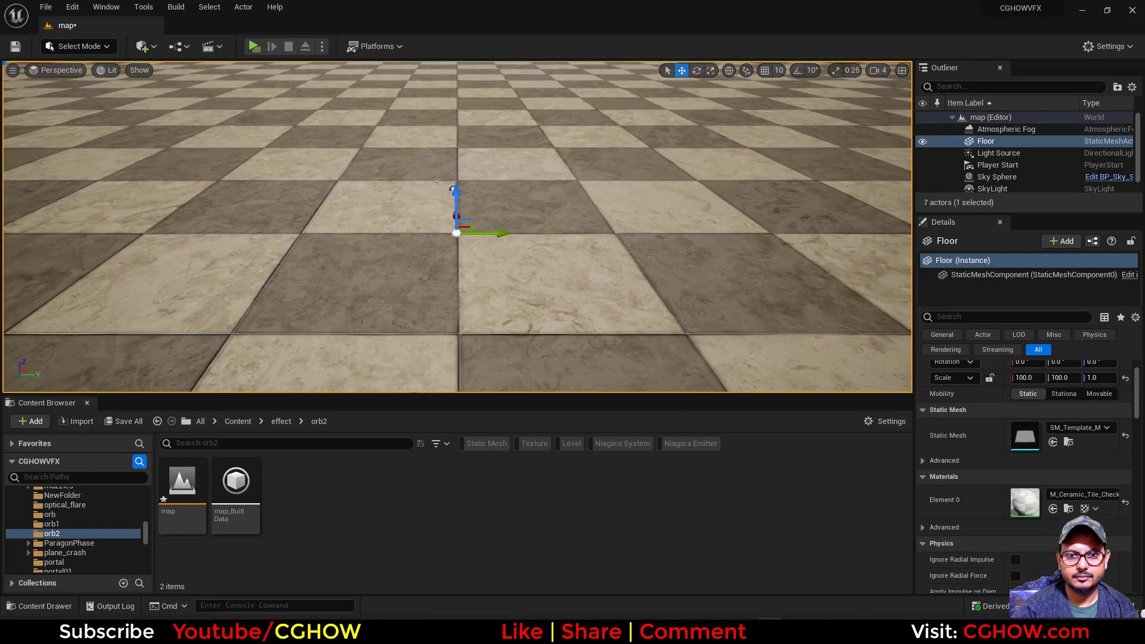
scroll(542, 315, down, 2)
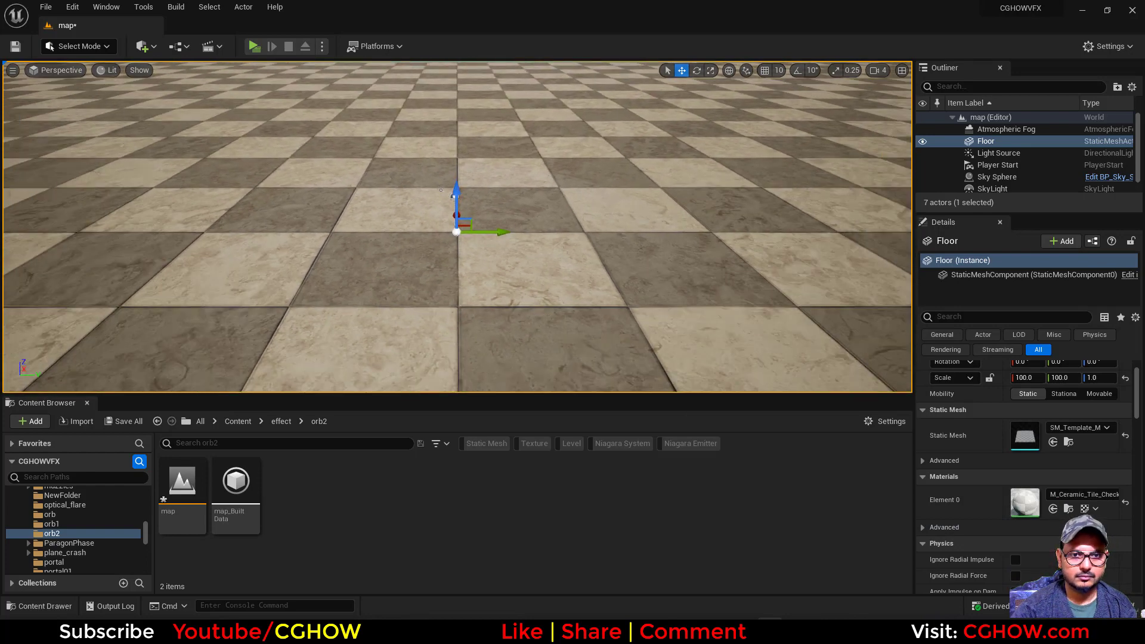
scroll(490, 292, down, 2)
scroll(494, 250, down, 1)
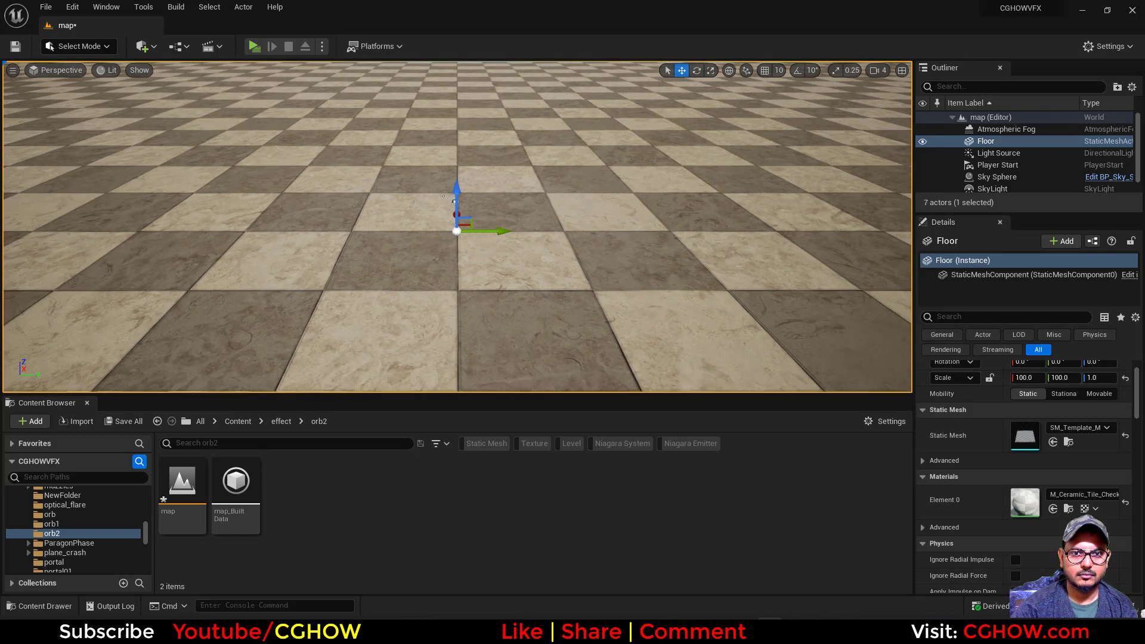
scroll(675, 226, down, 1)
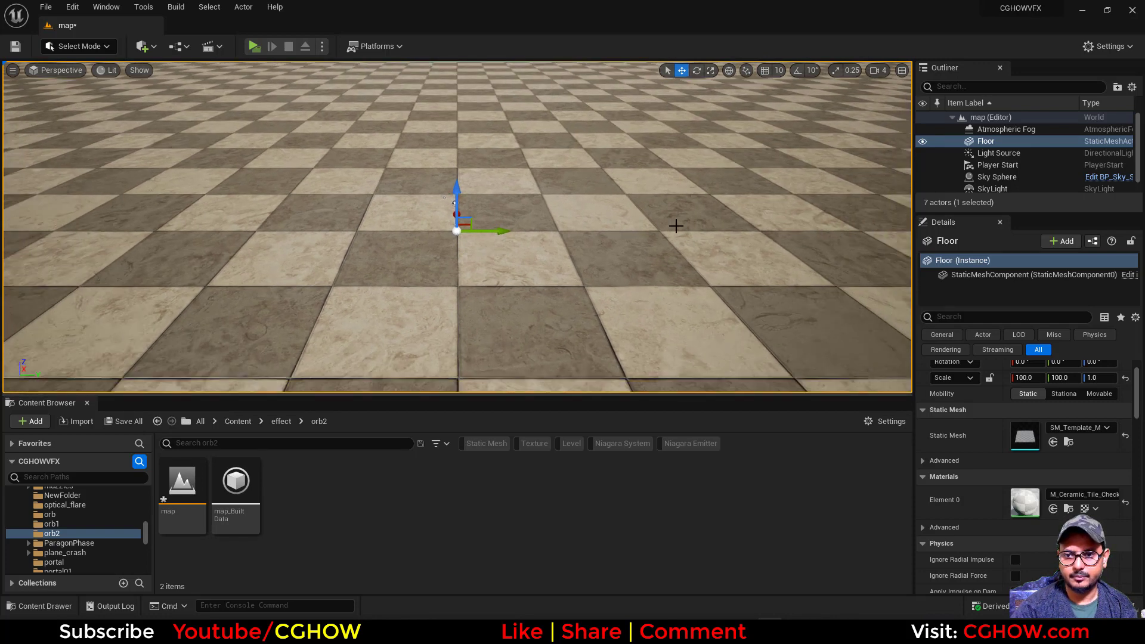
scroll(678, 233, down, 1)
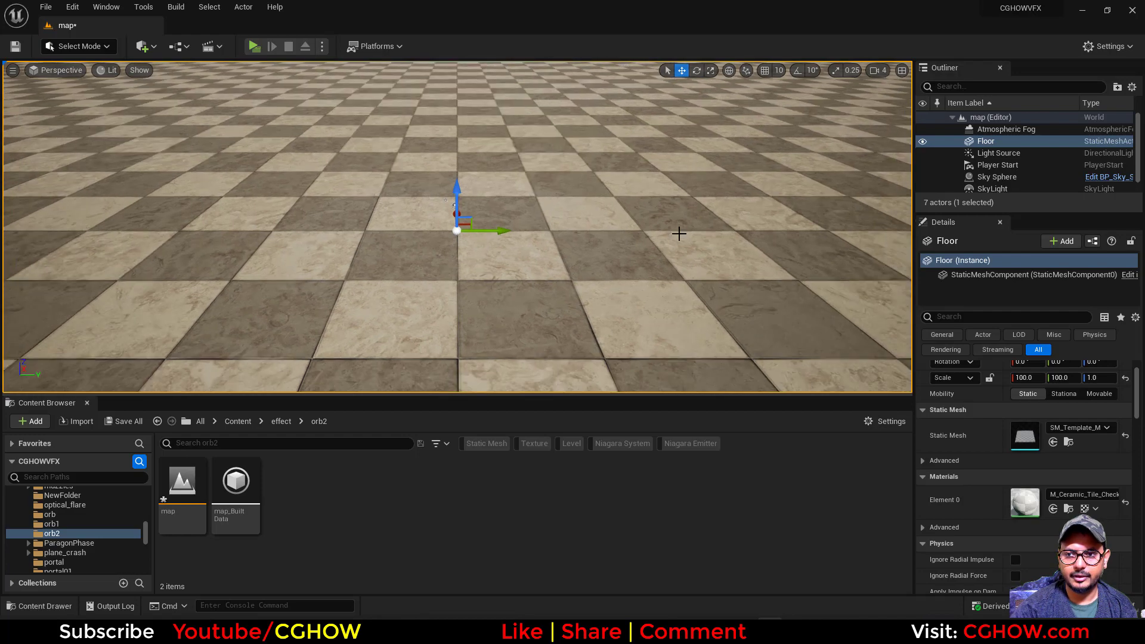
scroll(323, 201, down, 1)
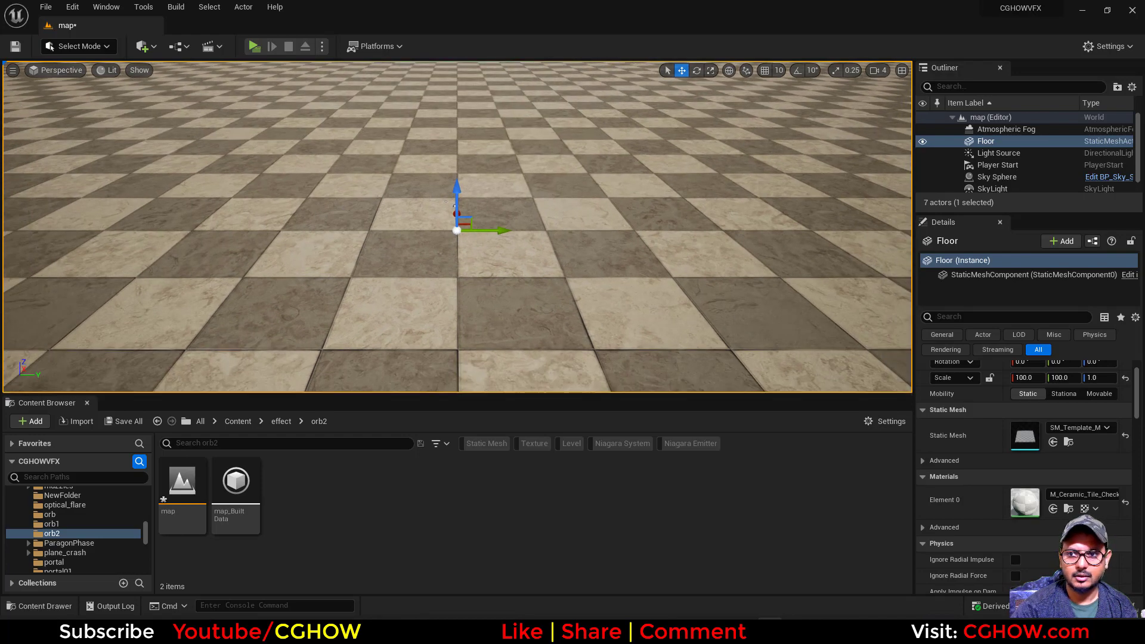
scroll(460, 340, down, 2)
scroll(463, 345, down, 2)
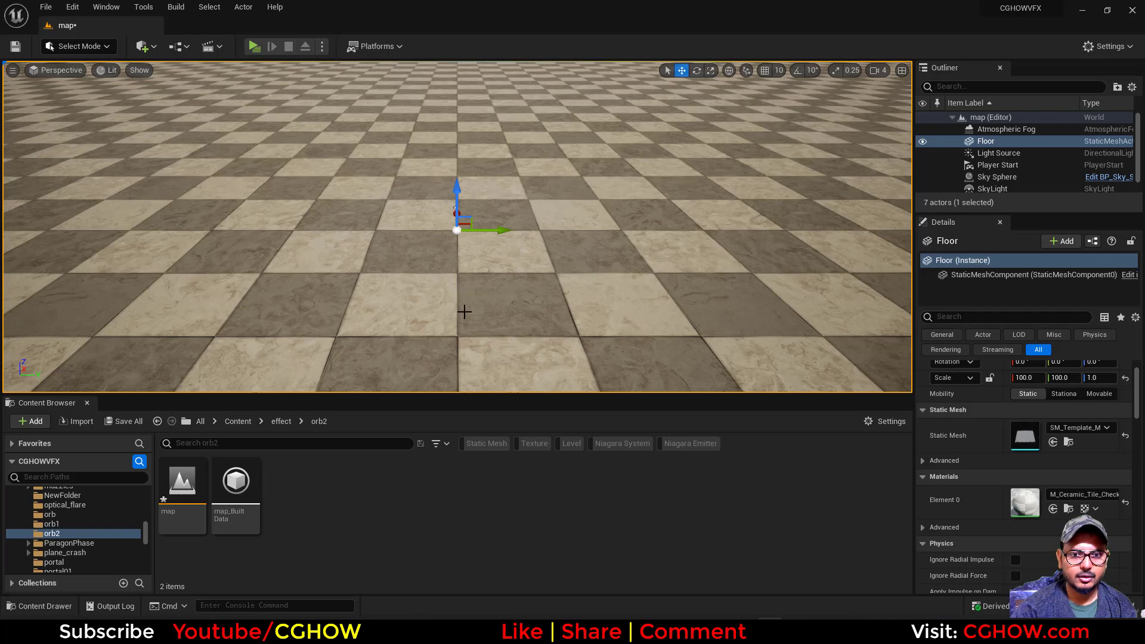
scroll(464, 311, down, 3)
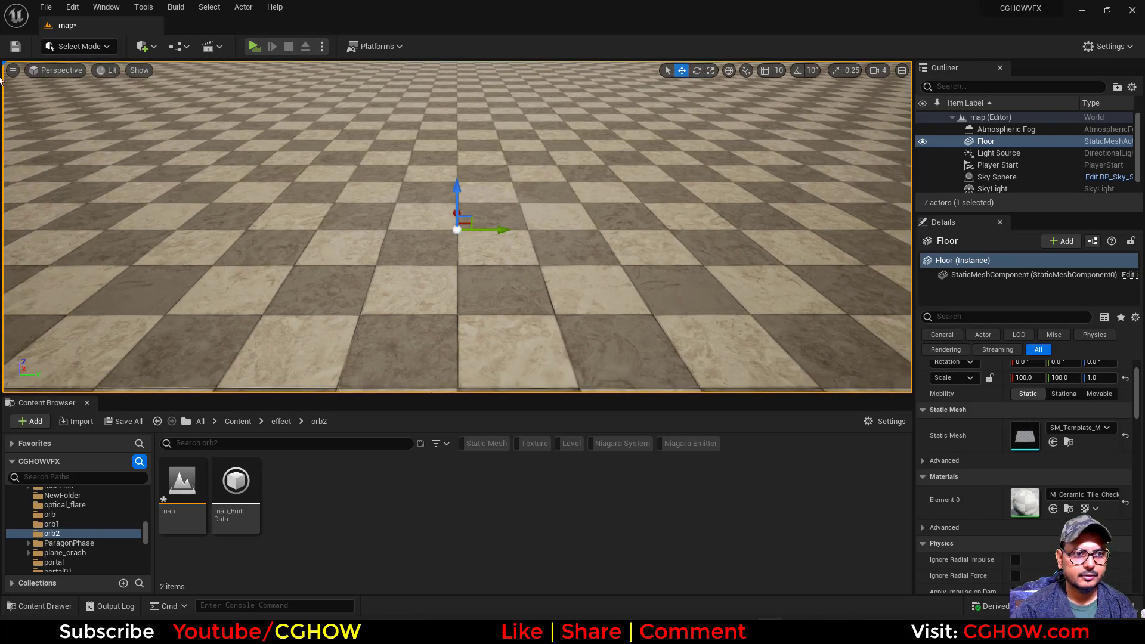
Save the modified map level in the effect/orb2 folder
click(120, 424)
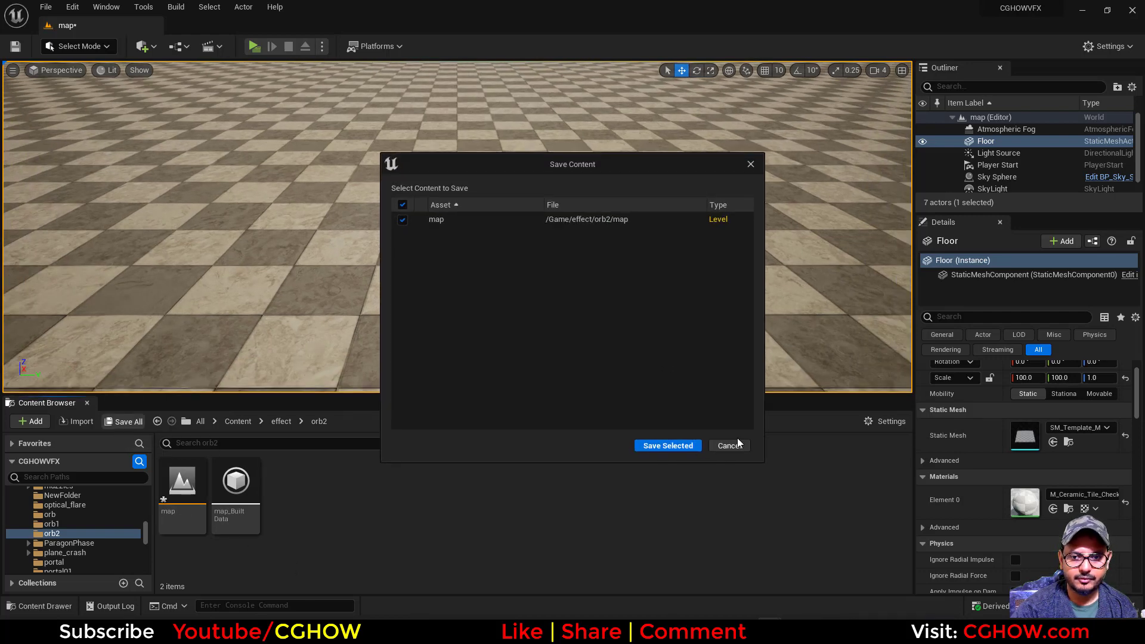
click(668, 446)
click(182, 483)
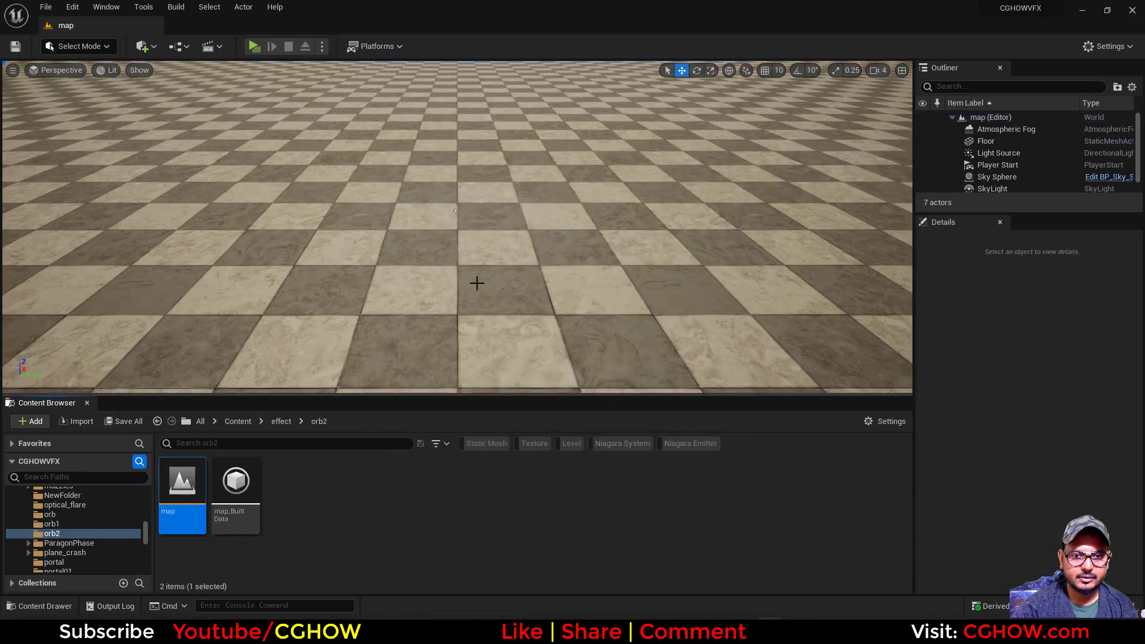
Switch to a new template level and return to the saved map level by reopening it from the orb2 folder
click(46, 7)
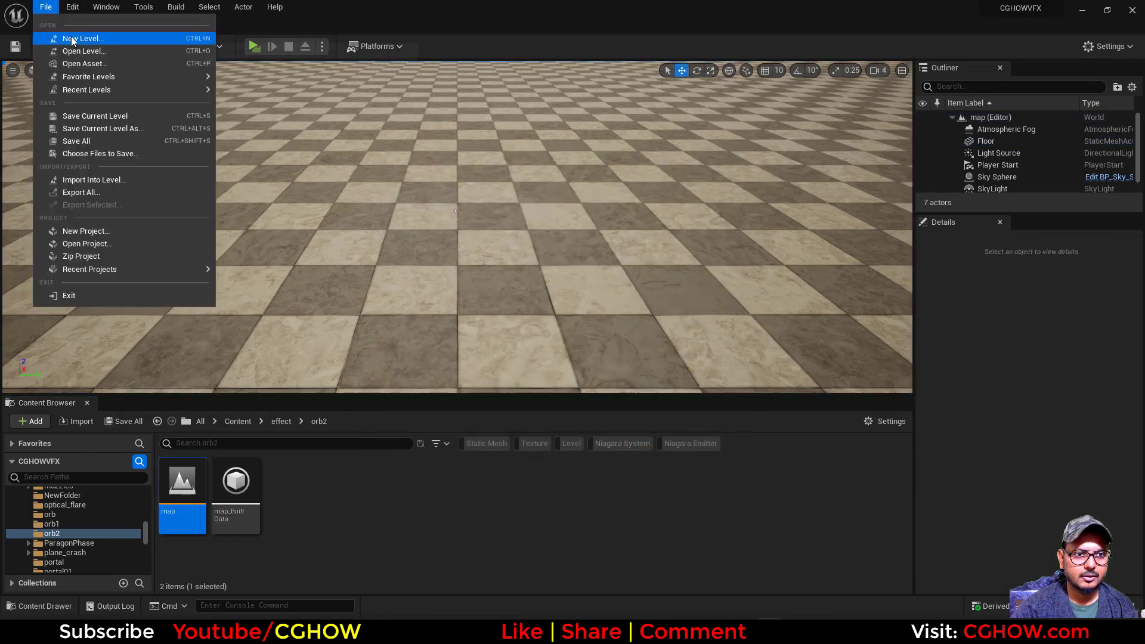
click(60, 40)
double_click(459, 255)
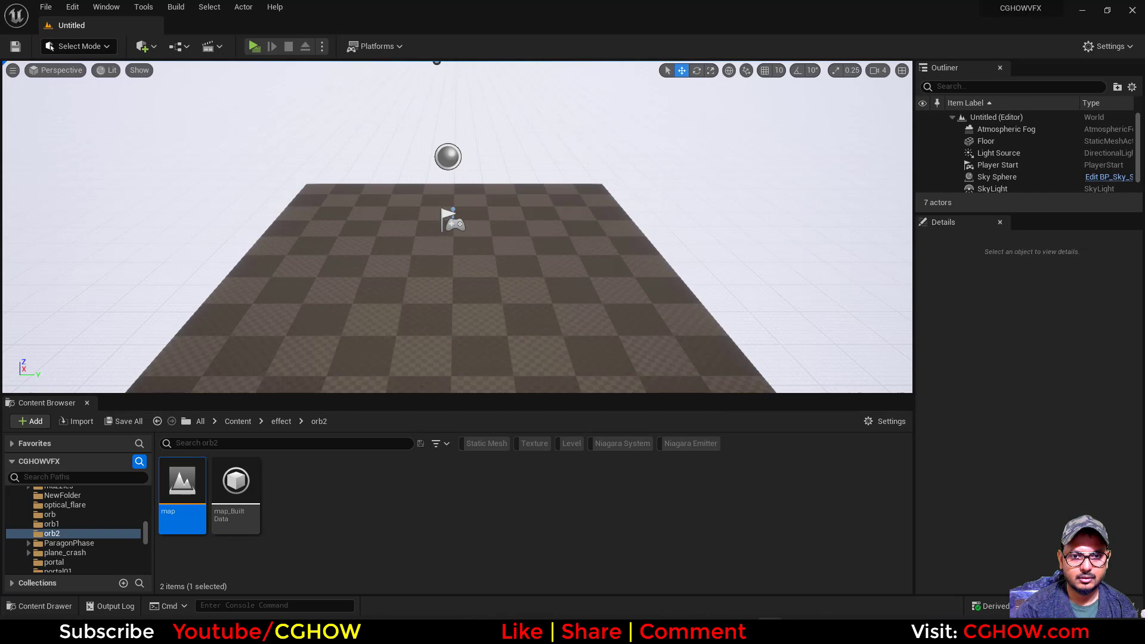
click(1132, 12)
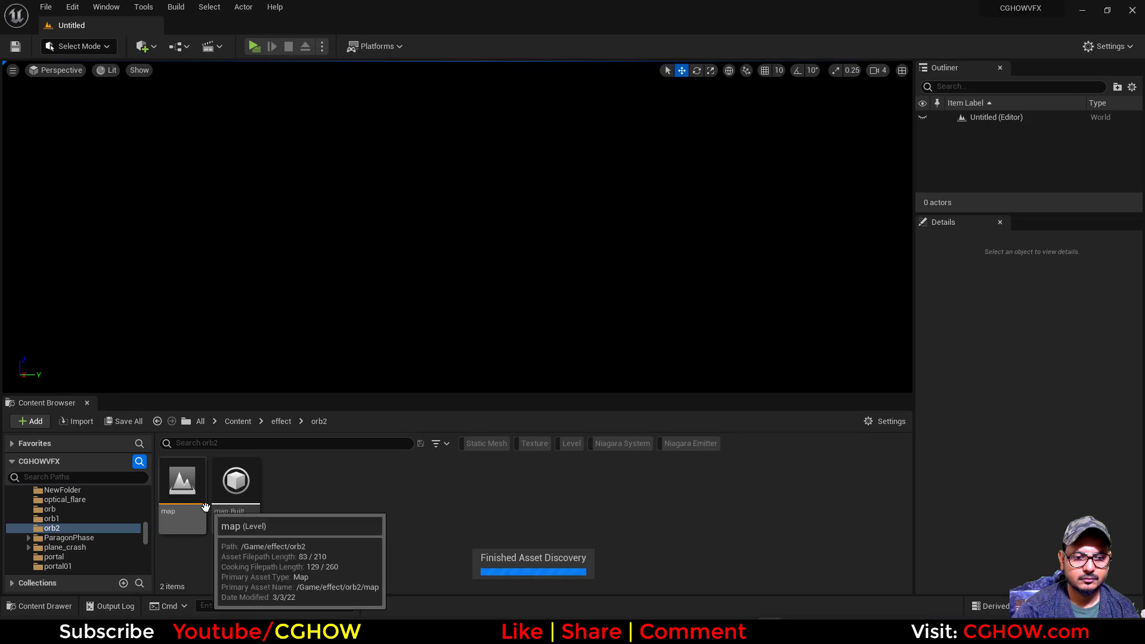
double_click(182, 487)
right_drag(457, 226, 566, 262)
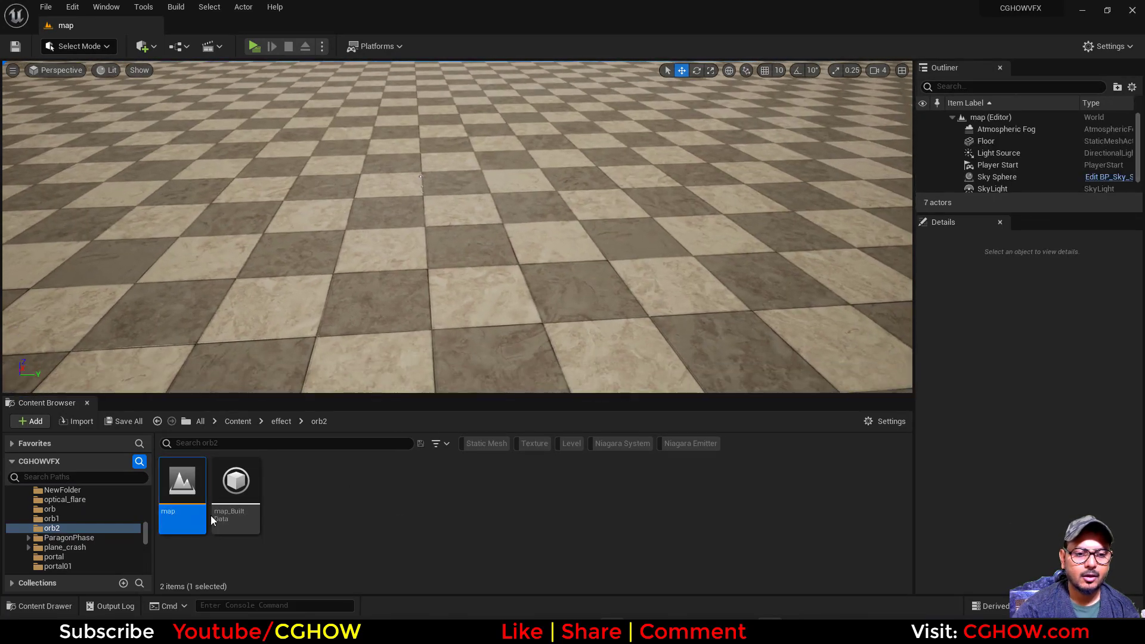
Switch to the browser, play the reference orb video on magesbox.com, and return to Unreal Editor
click(639, 629)
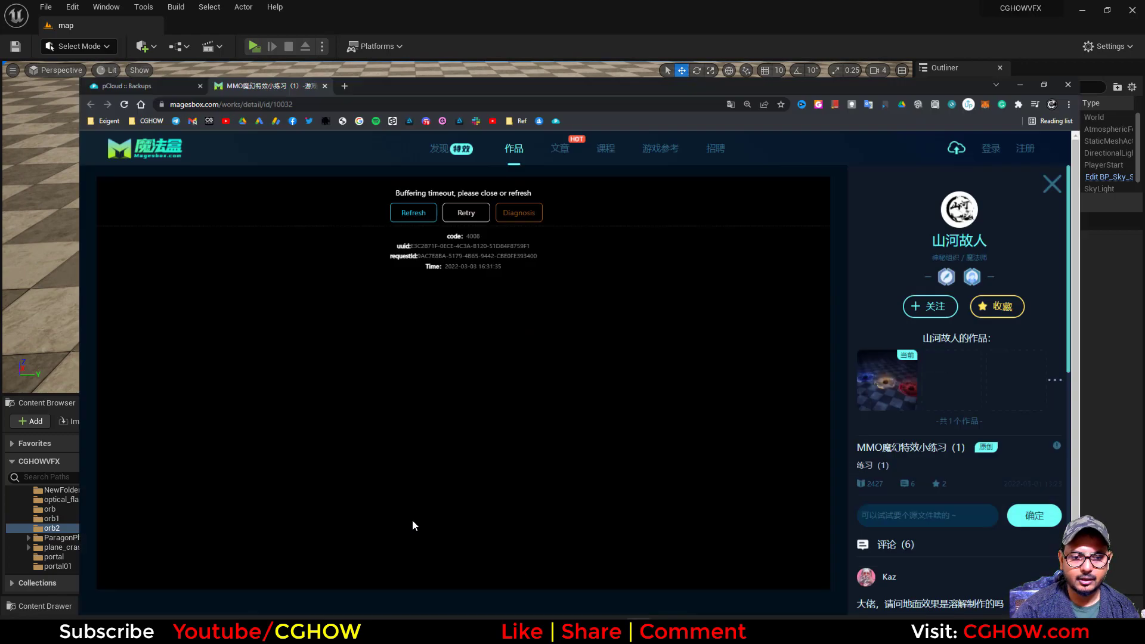
click(435, 156)
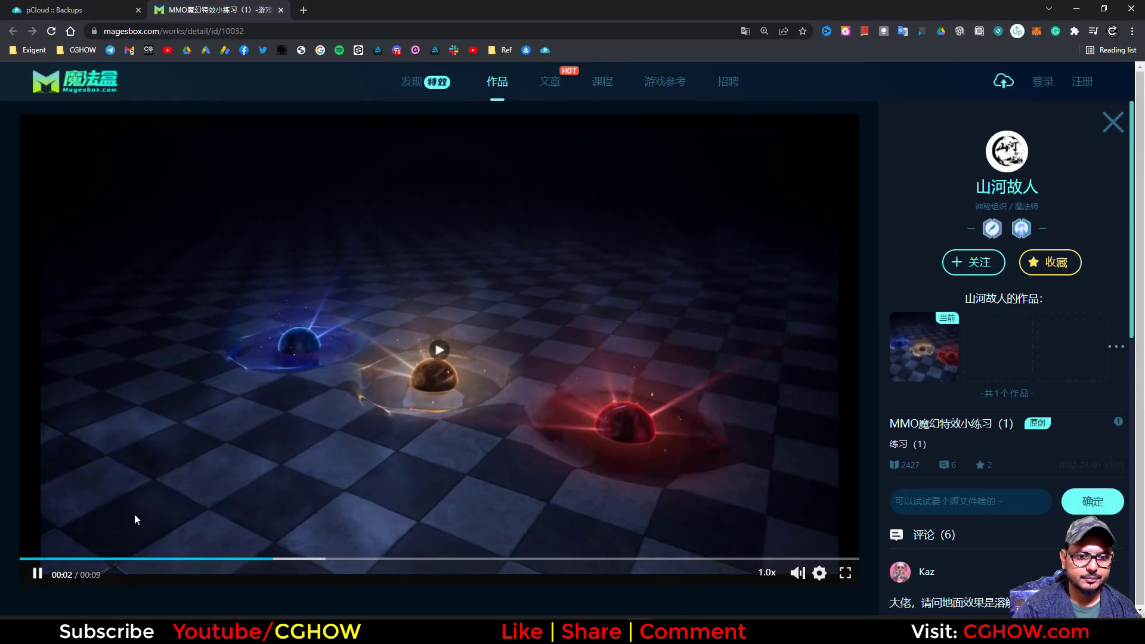
click(35, 559)
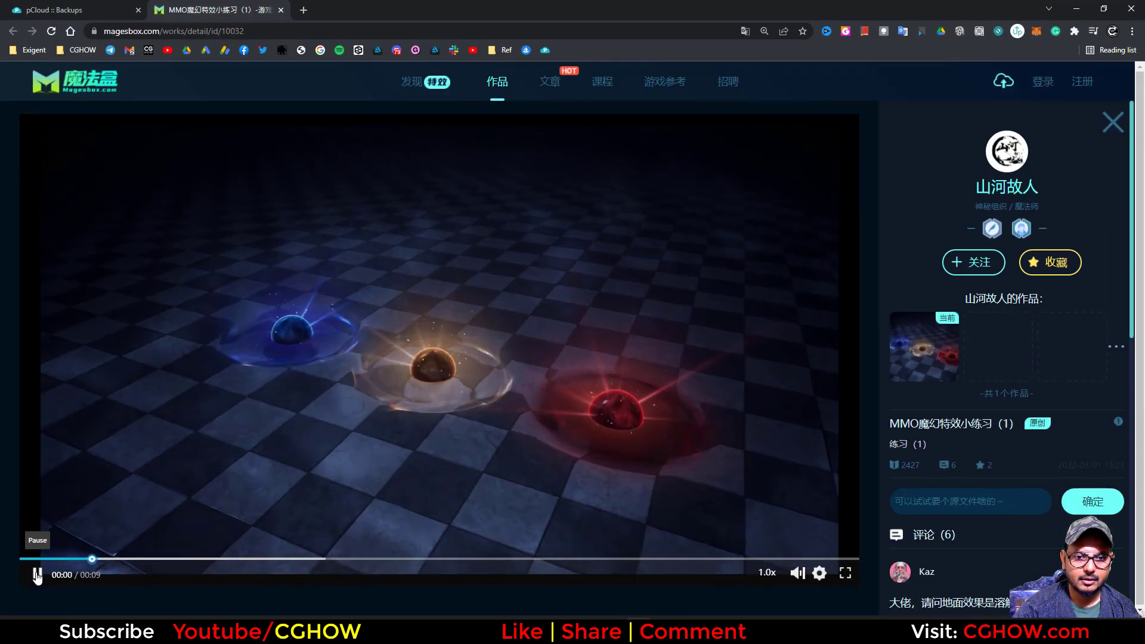
click(499, 343)
click(1077, 8)
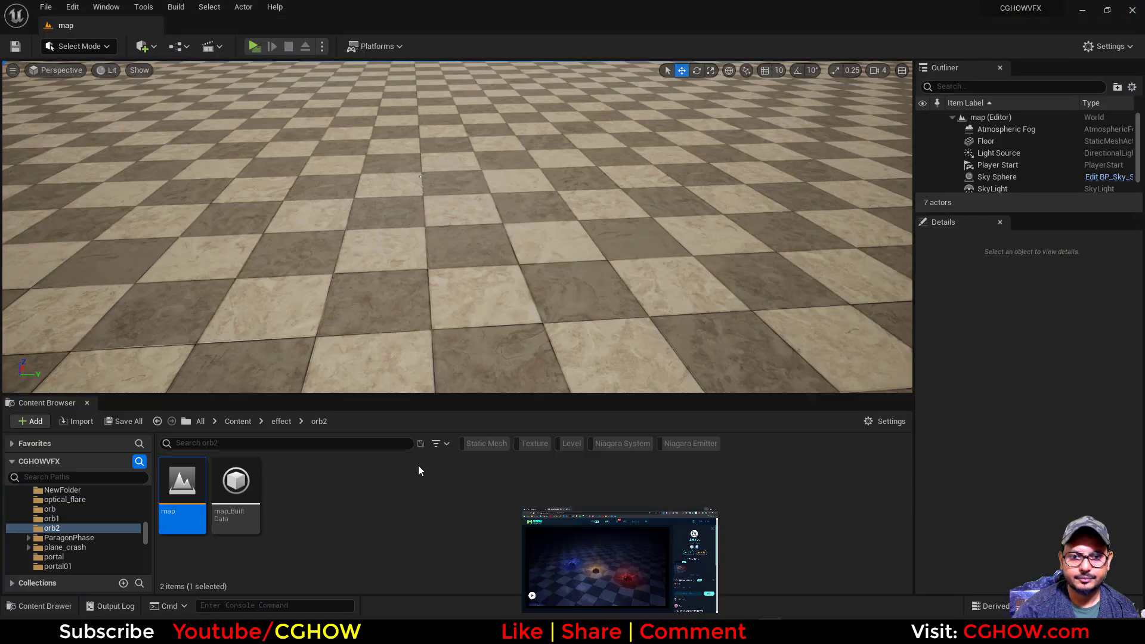
Create a material named m_sphere in the orb2 folder and open its editor docked beside the map level
right_click(380, 514)
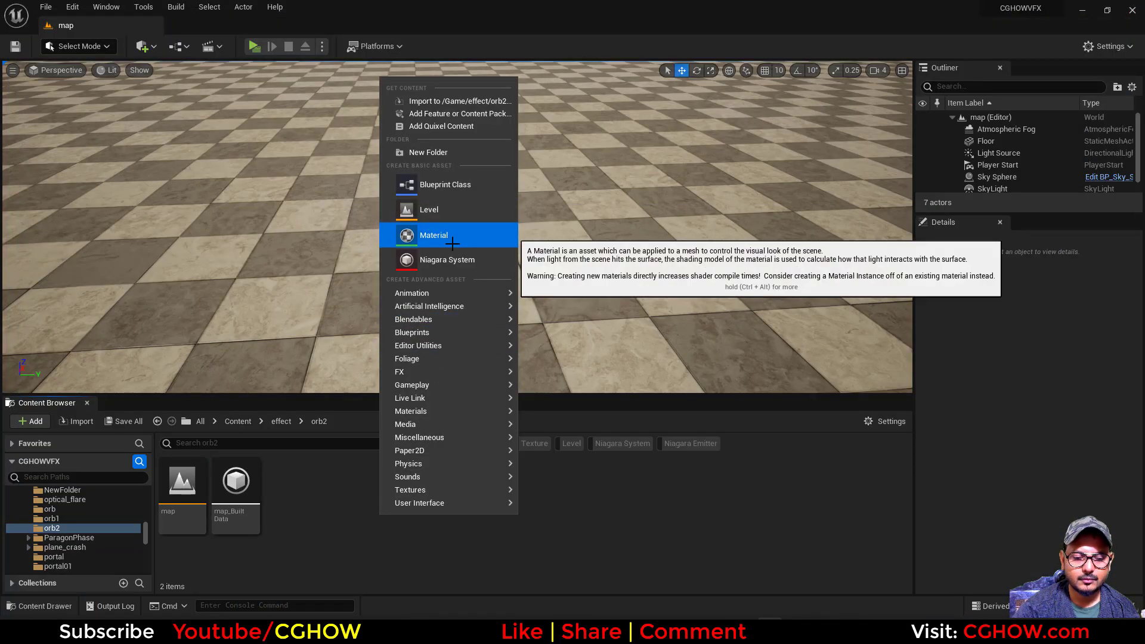
click(435, 235)
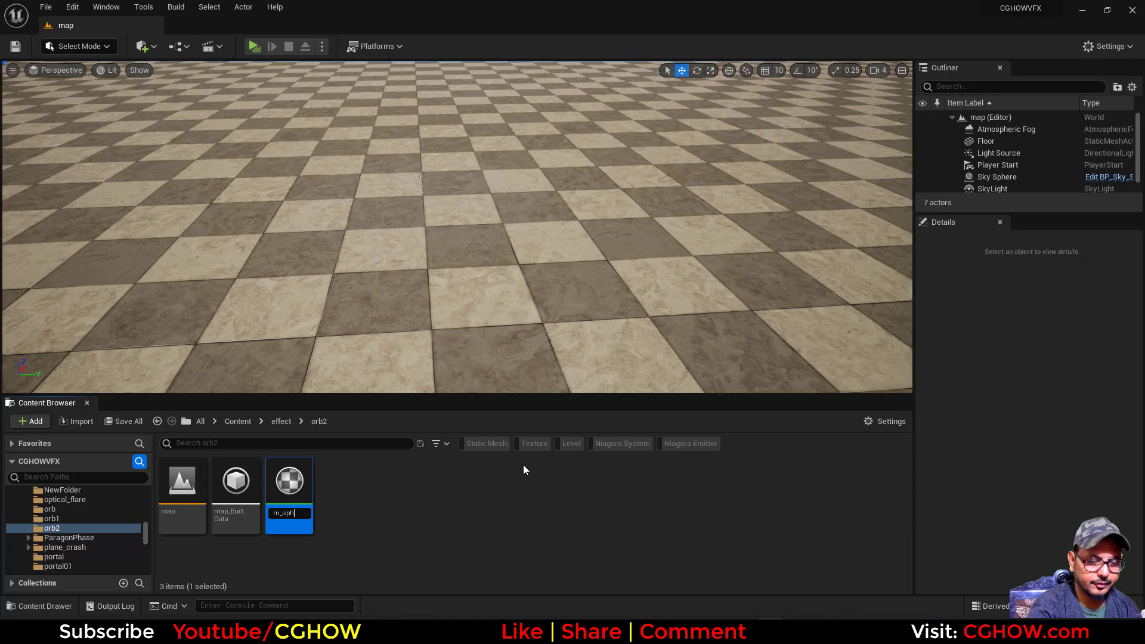
text(m_sphere)
key(Return)
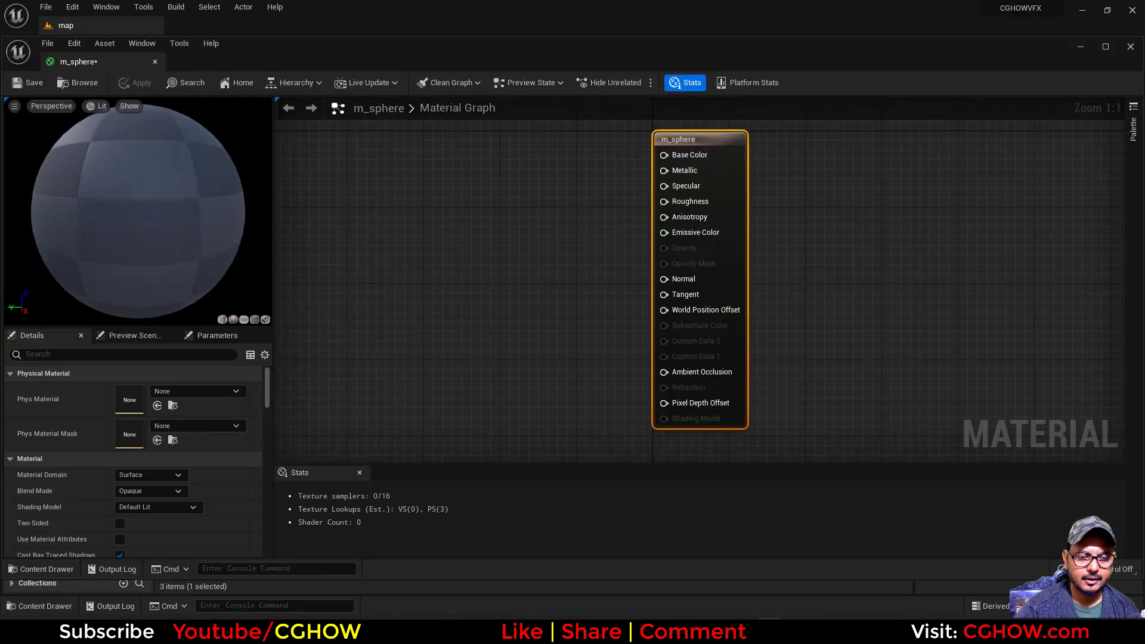
drag(93, 63, 218, 27)
Add a Fresnel node to the m_sphere material graph, ahead of the material output node
right_drag(463, 287, 573, 278)
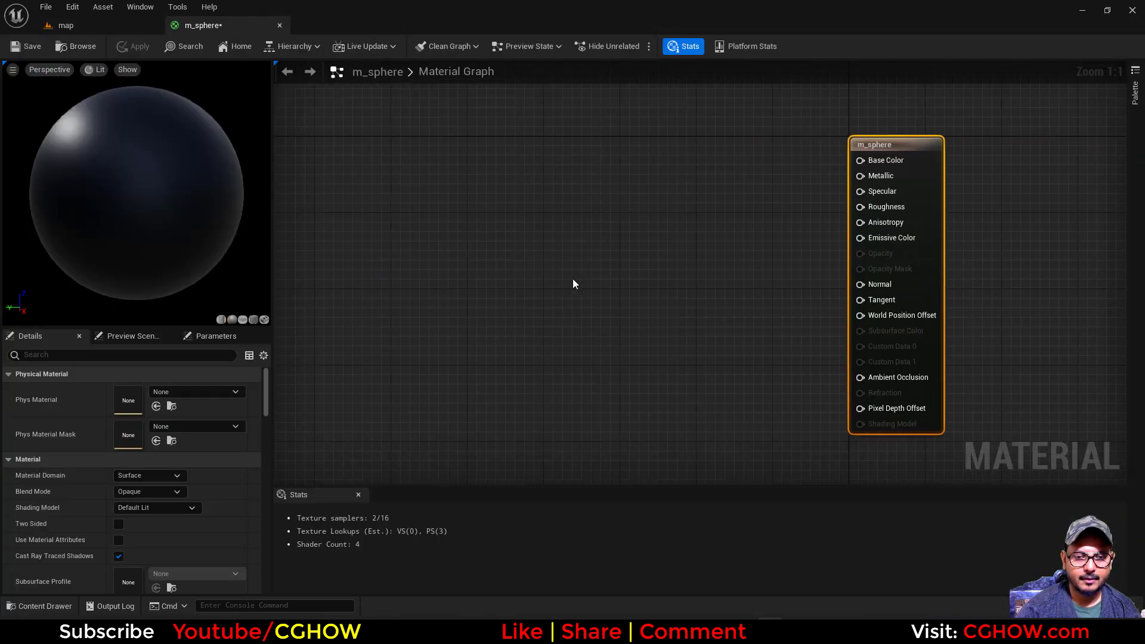
right_click(425, 188)
text(fresnel)
click(464, 263)
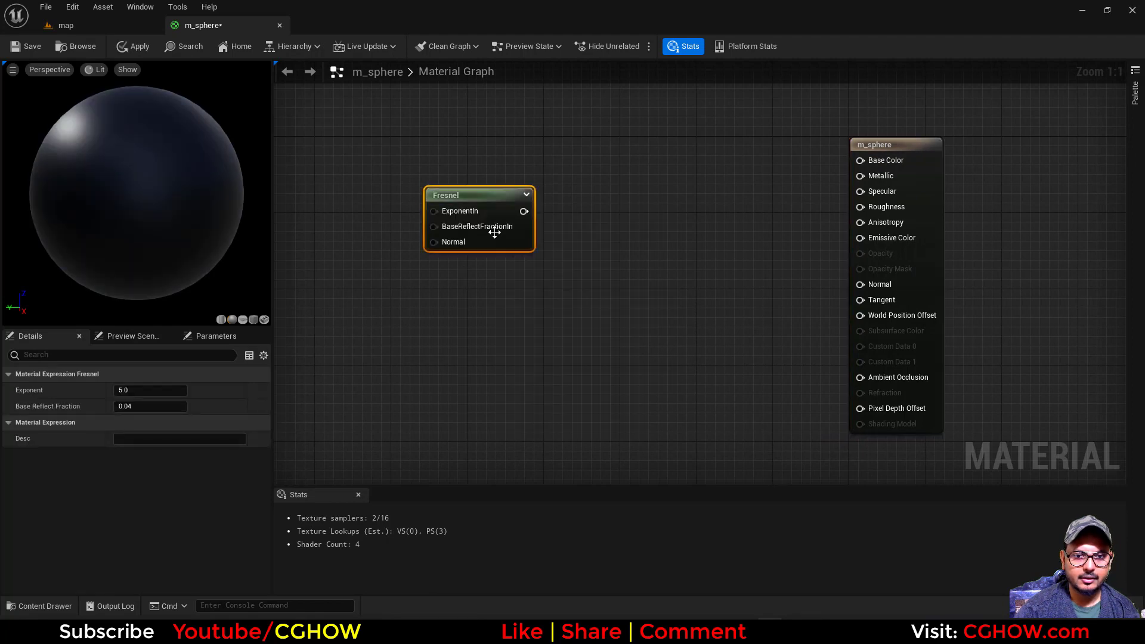
drag(485, 198, 532, 191)
Add a Power node, feed the Fresnel output into its Base, preview the node, and align it beside the Fresnel
right_click(532, 185)
click(585, 210)
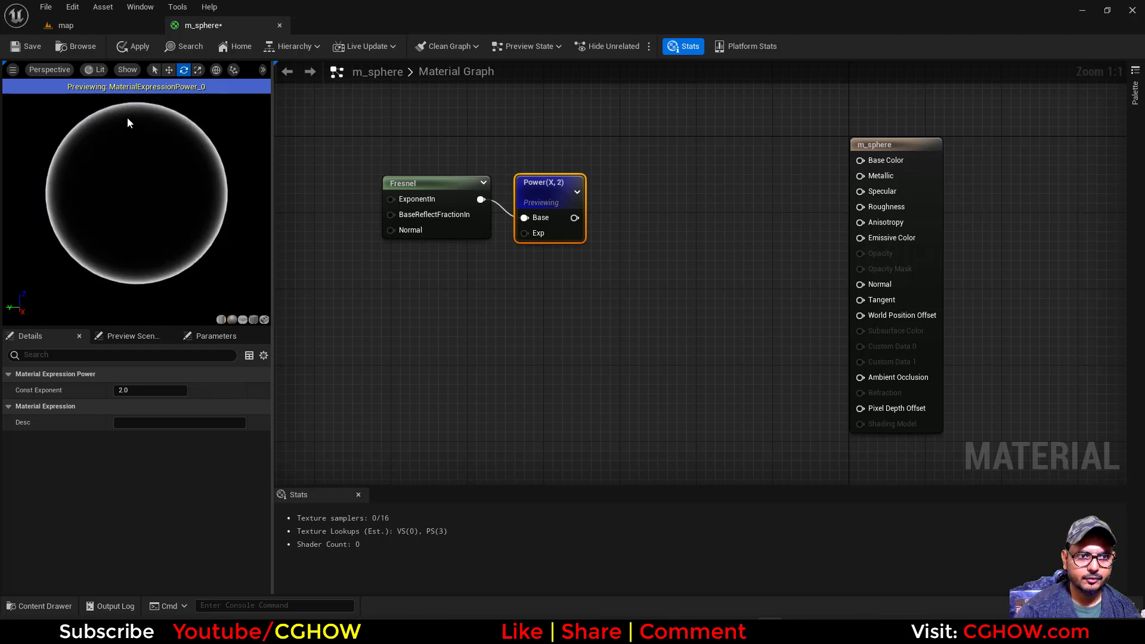
drag(541, 184, 534, 167)
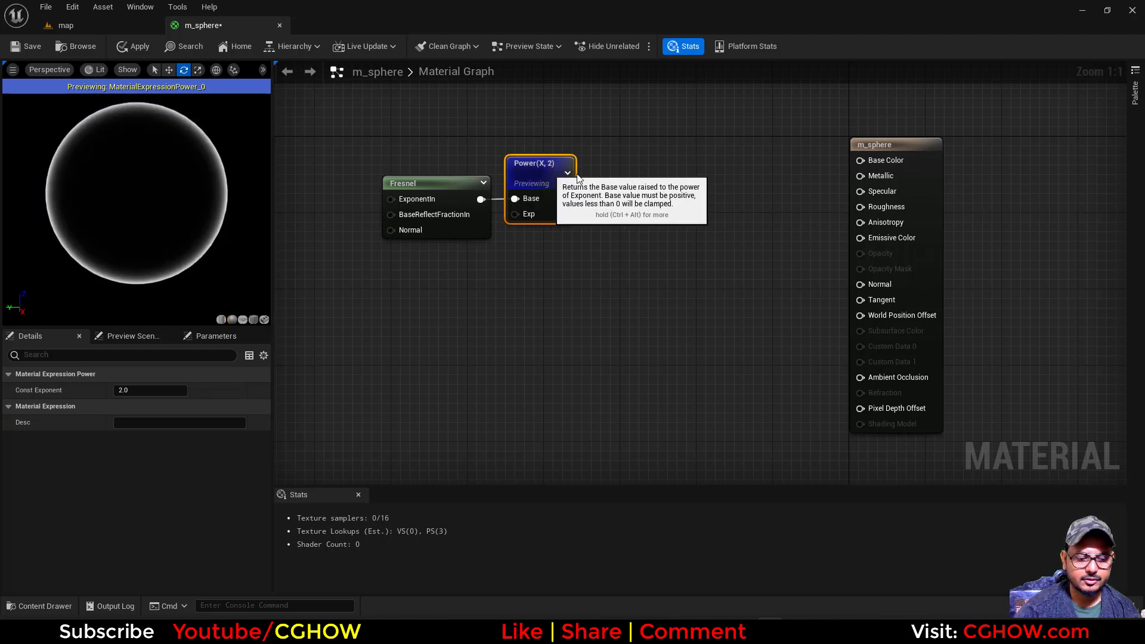
Add a Multiply node beyond the Power node, removing the trial link from Power into its B input
right_drag(622, 167, 607, 226)
key(m)
click(619, 220)
drag(549, 257, 630, 259)
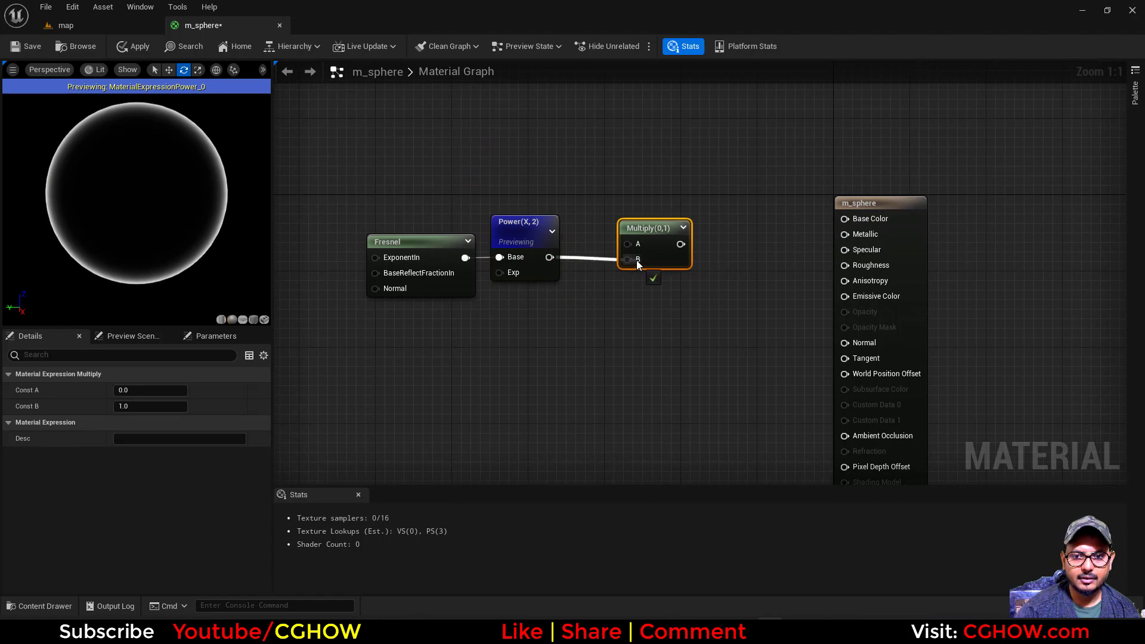
right_drag(547, 312, 560, 291)
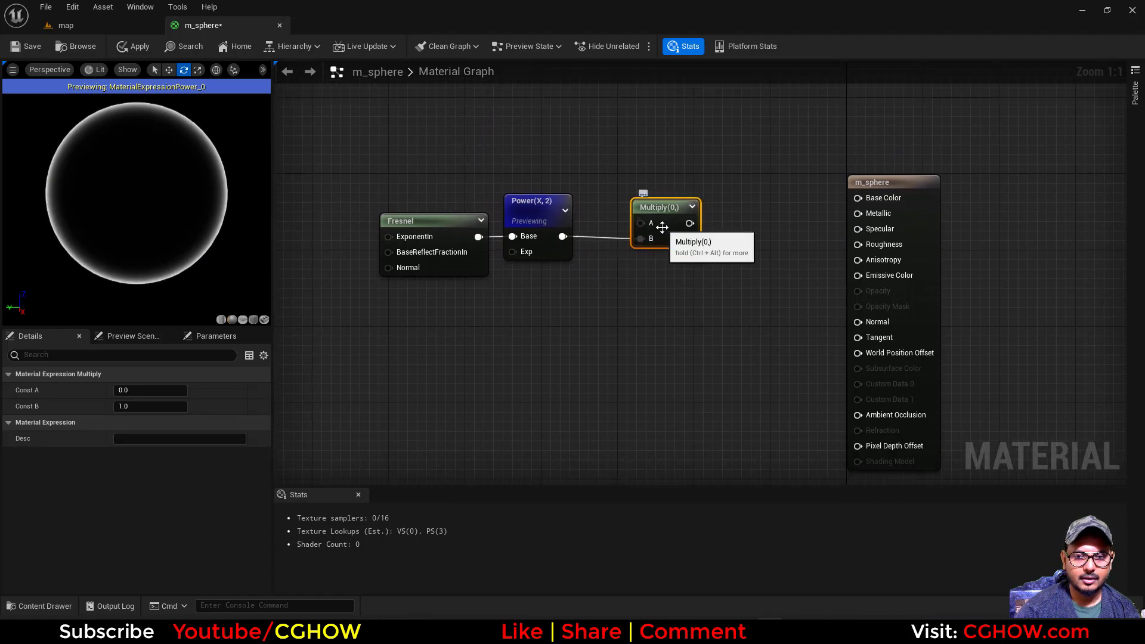
alt+click(641, 238)
drag(679, 239, 703, 223)
right_drag(411, 356, 467, 312)
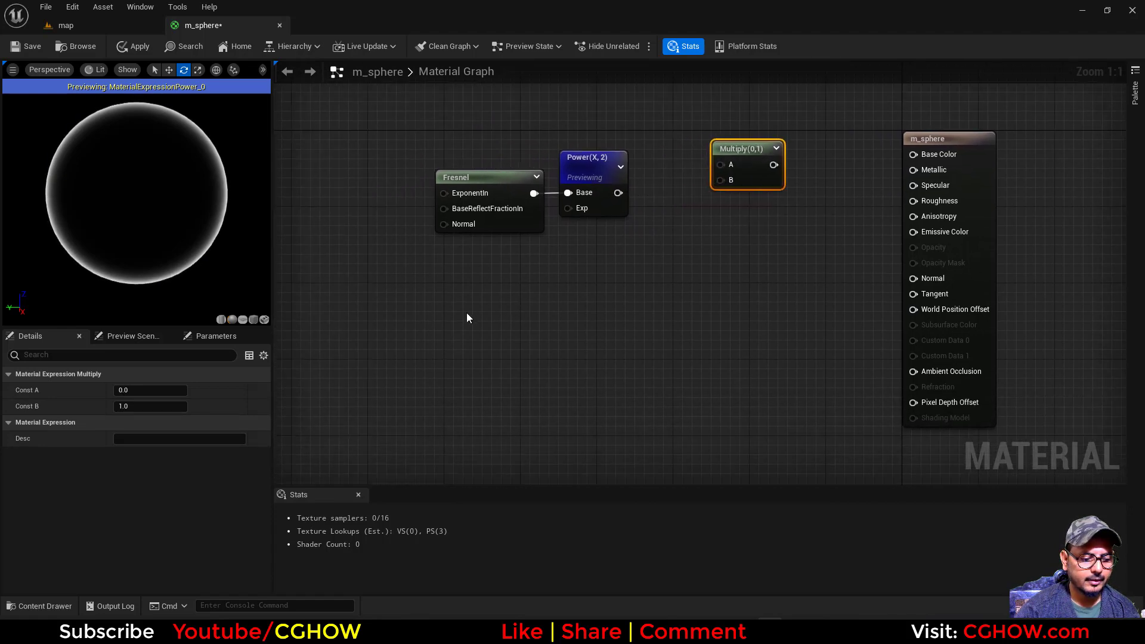
Add a Texture Sample node below the Fresnel, assign the aura_blur texture, and preview the node
key(t)
click(391, 284)
click(206, 489)
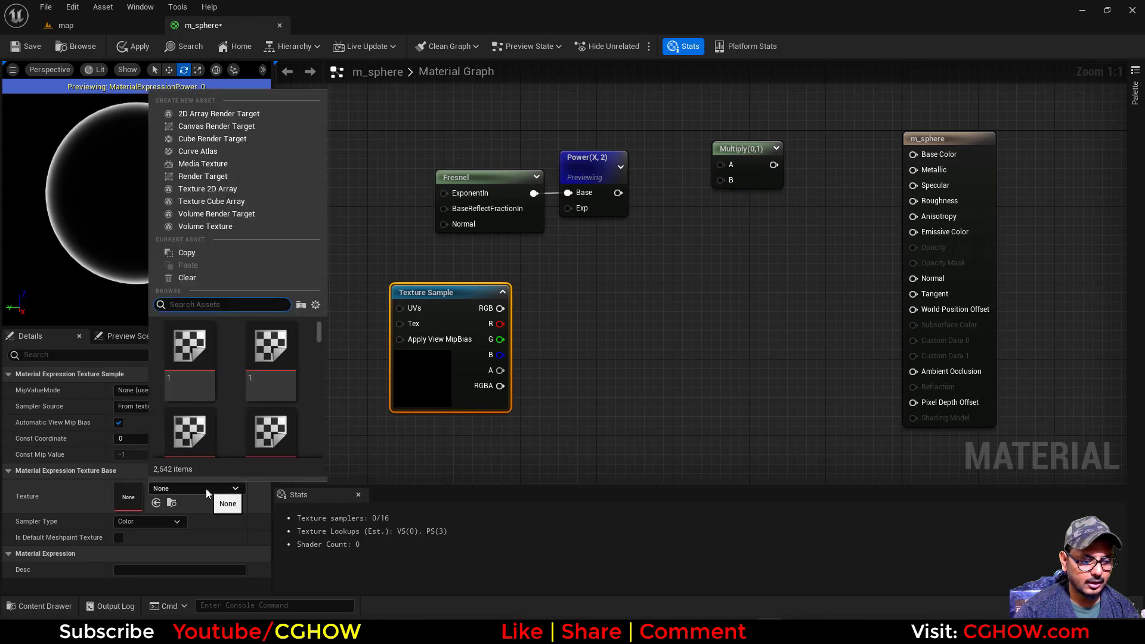
text(aura)
scroll(267, 385, down, 2)
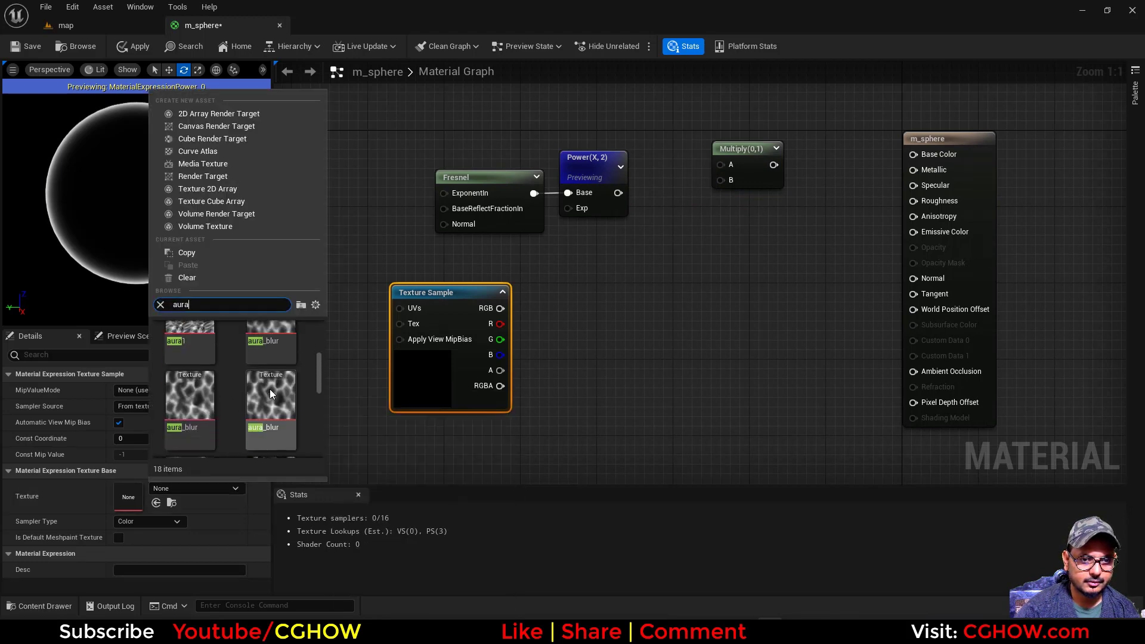
click(266, 371)
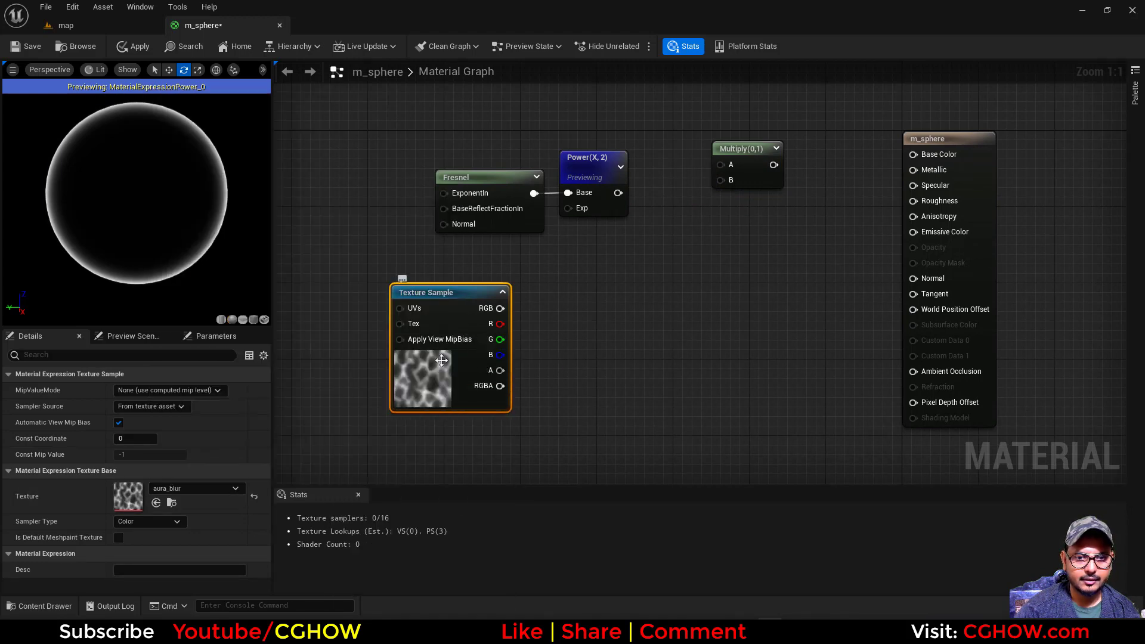
right_click(420, 371)
click(495, 143)
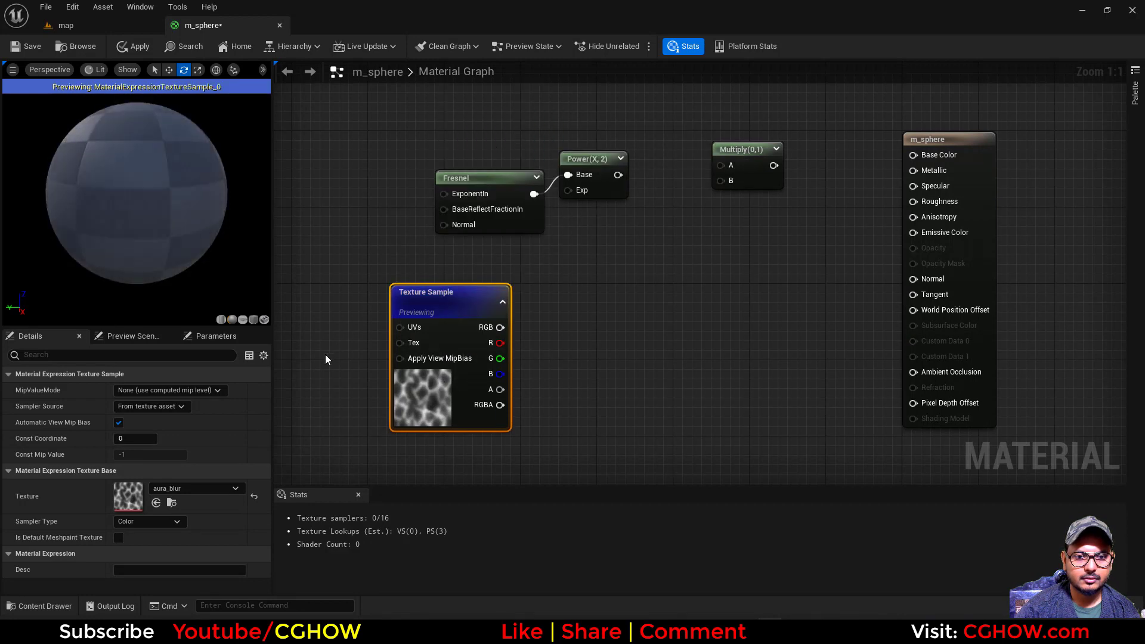
Add a Panner node ahead of the Texture Sample and feed its output into the UVs input
right_drag(324, 354, 436, 346)
click(402, 281)
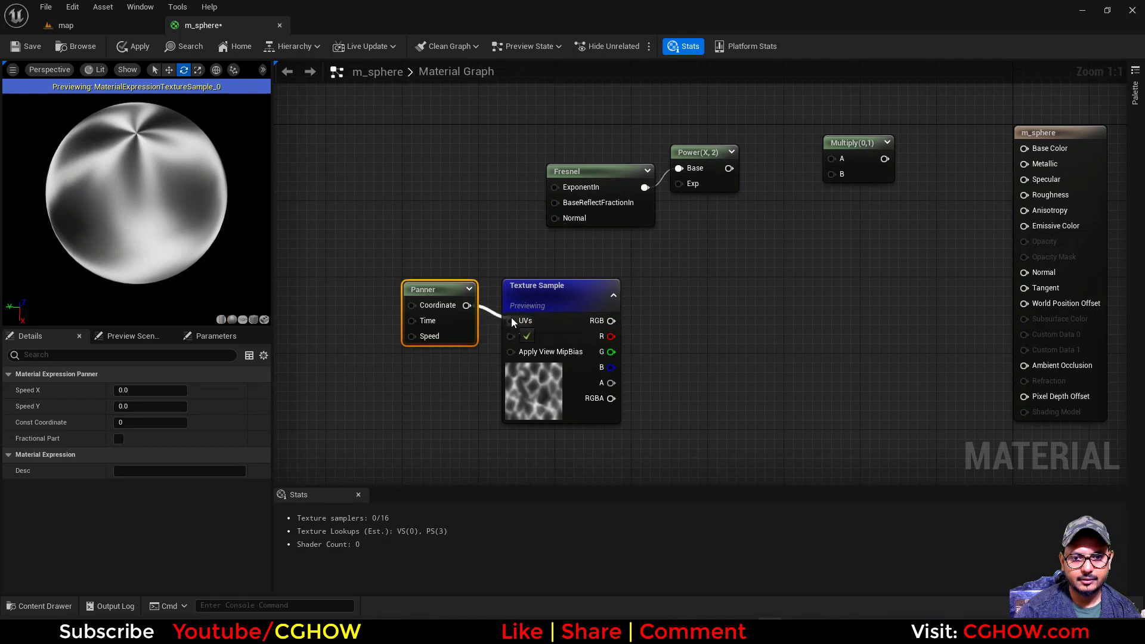
drag(512, 318, 453, 352)
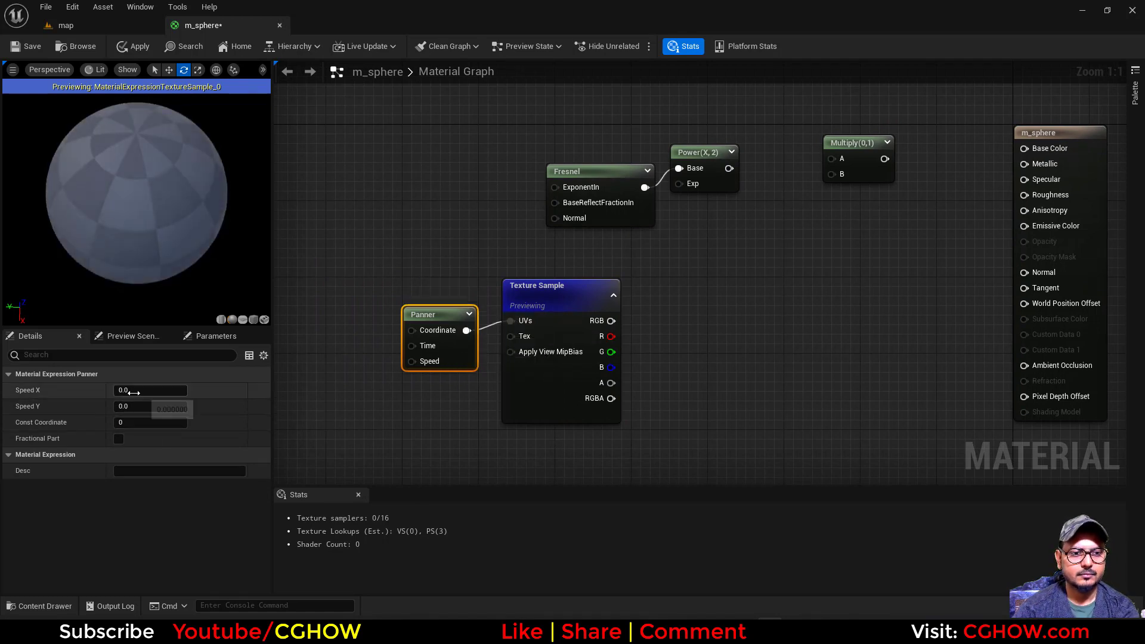
Try Panner speeds of 0.2 and 0.1 in X, and 0.2 in Y
click(134, 393)
text(.2)
key(Return)
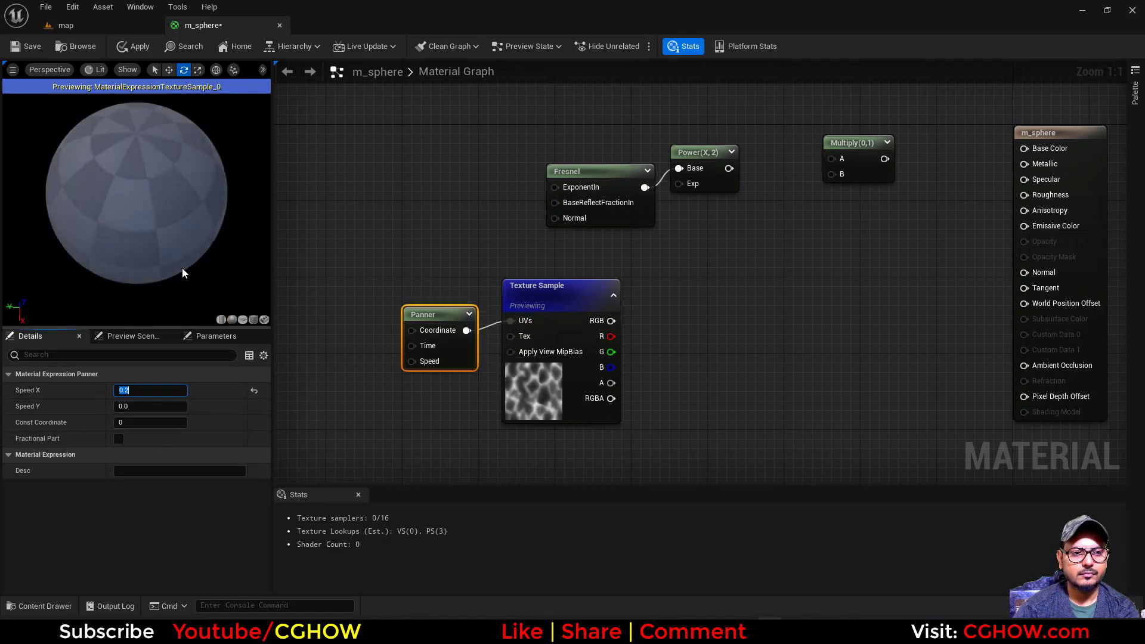
text(.)
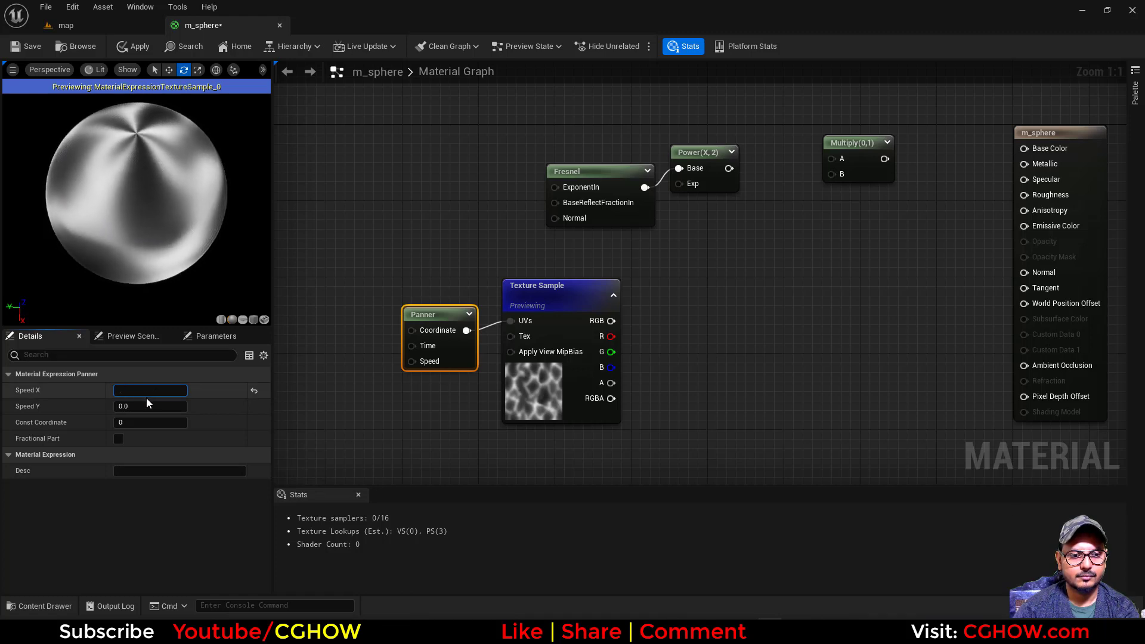
text(1)
key(Return)
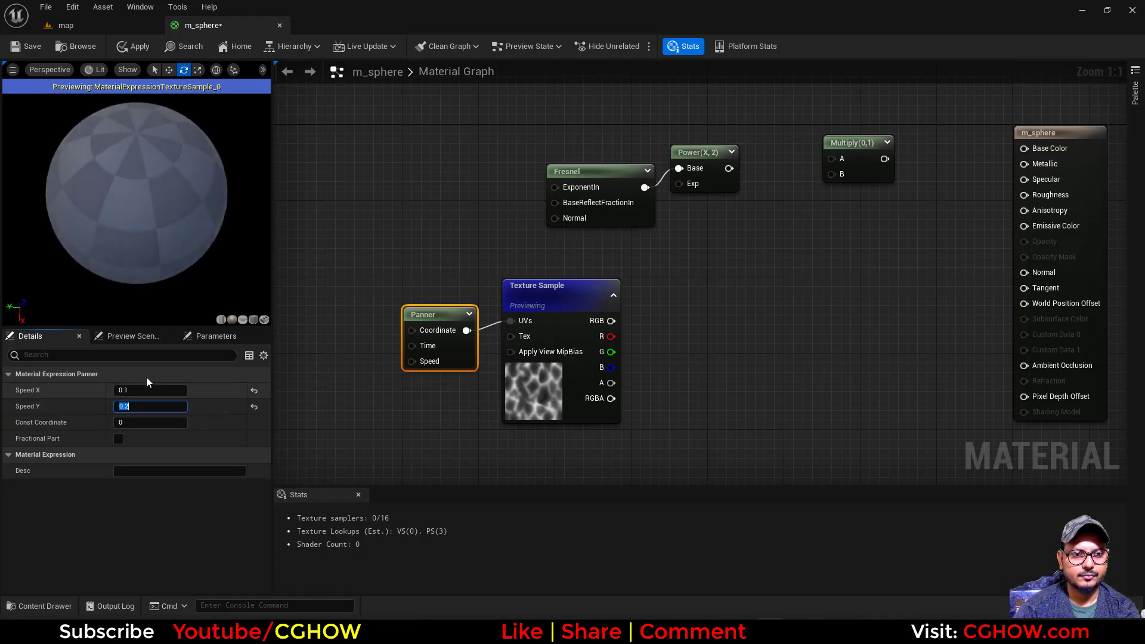
Set the Panner's Speed Y to -0.1 and Speed X to 0.02, and check the motion on the preview sphere
text(-)
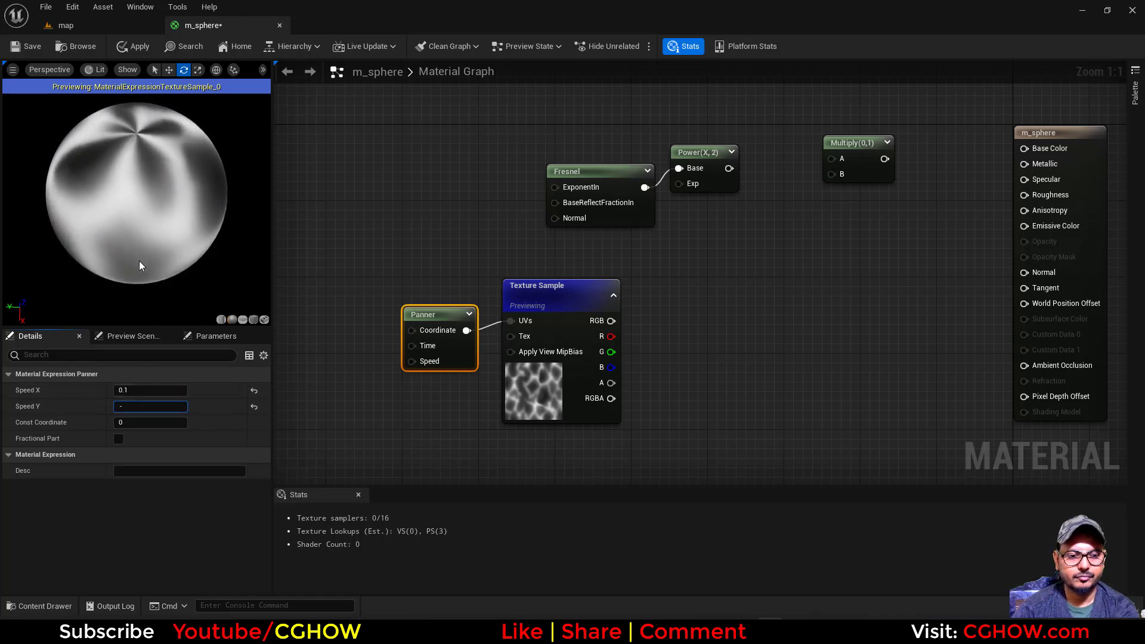
text(0.1)
click(151, 390)
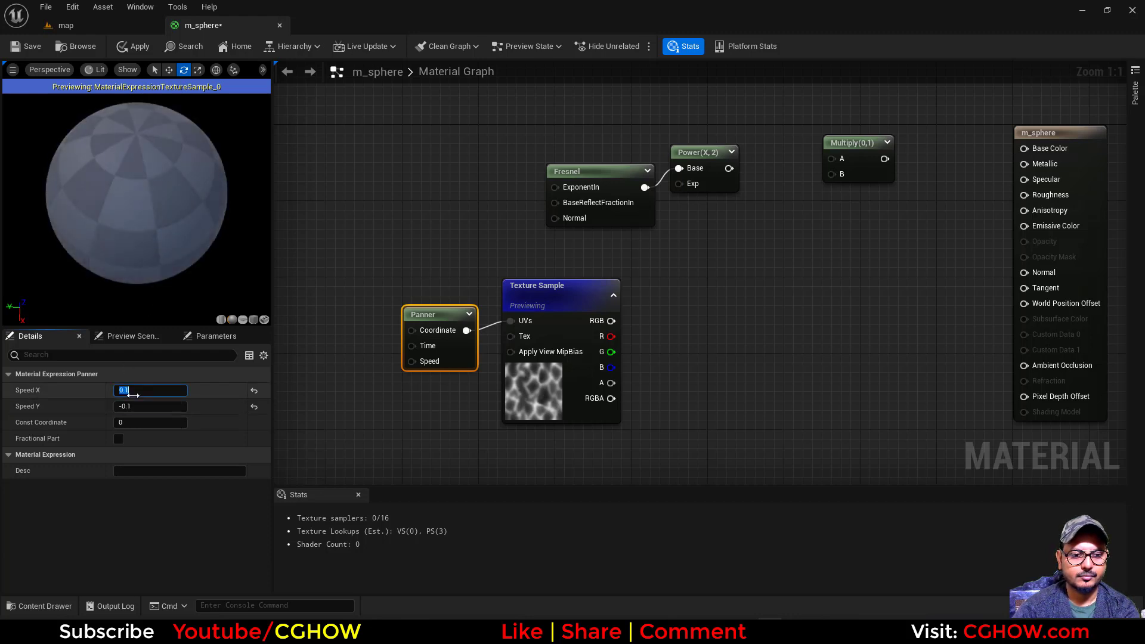
text(.02)
key(Return)
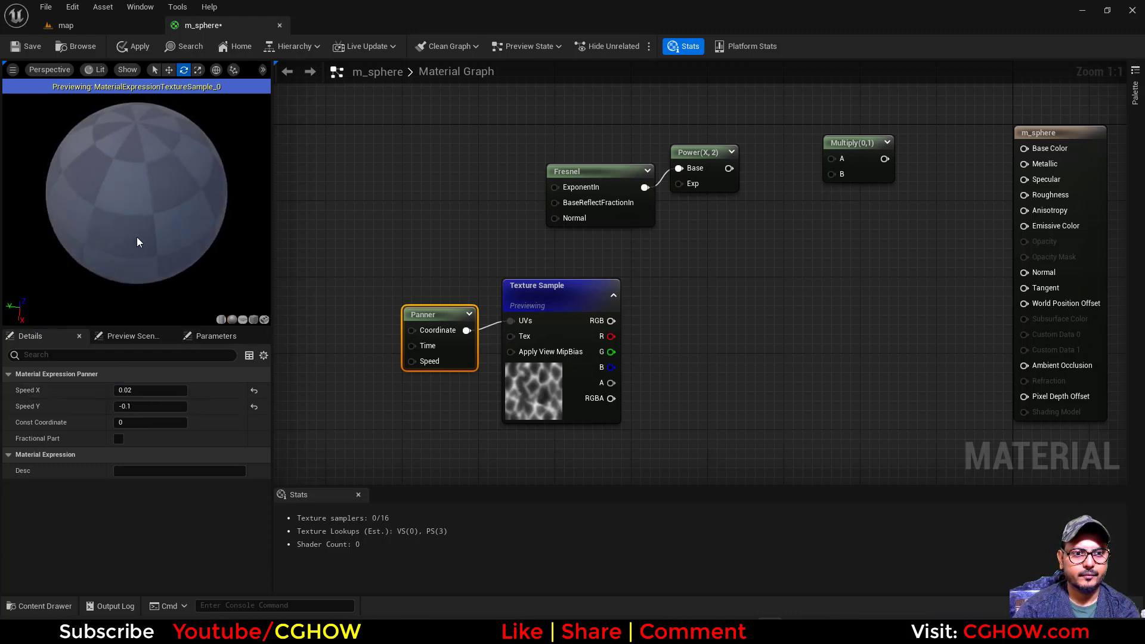
mouse_move(138, 242)
mouse_down()
mouse_move(197, 221)
mouse_move(144, 222)
mouse_up()
Add an Add node, feeding the Fresnel's Power output into A and the Texture Sample's R channel into B
right_drag(672, 297, 603, 312)
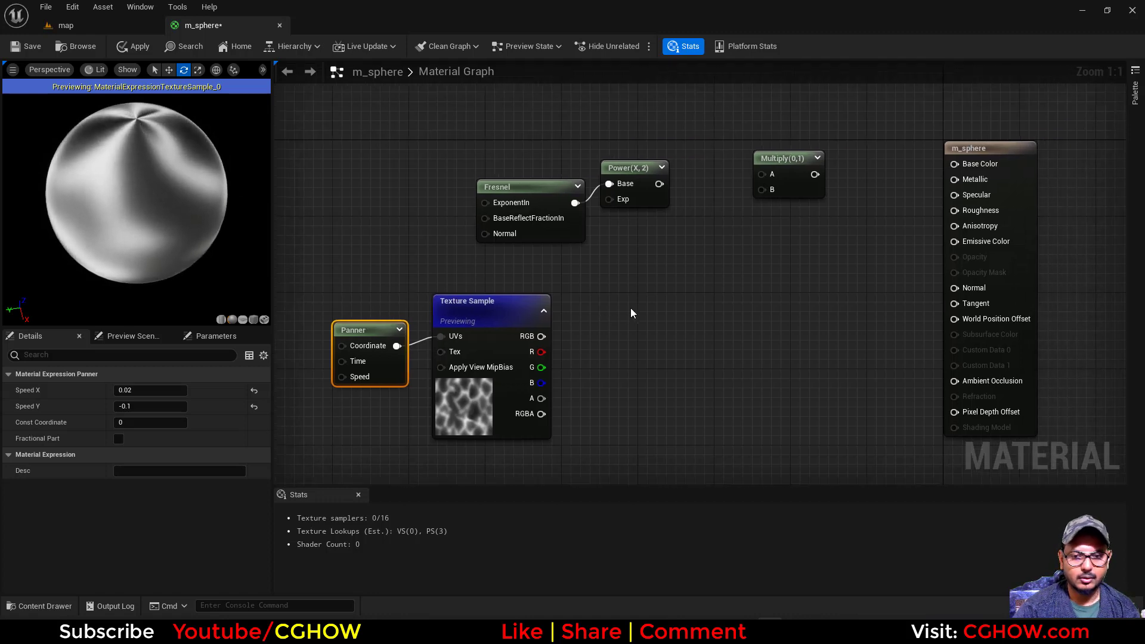
click(603, 297)
drag(548, 336, 612, 335)
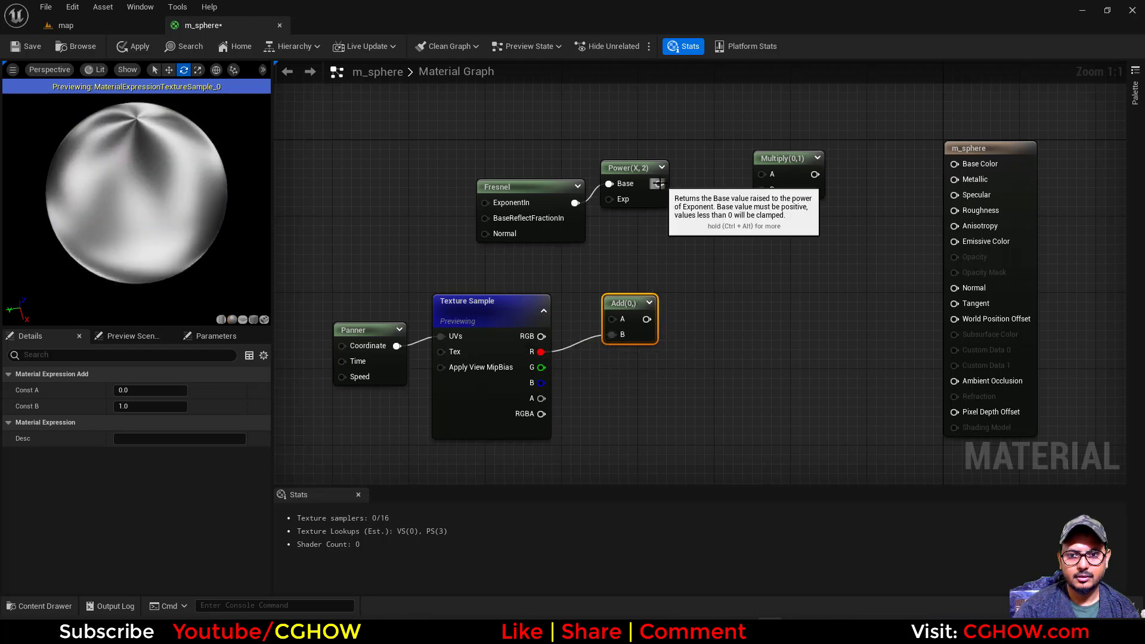
drag(659, 183, 757, 272)
right_click(644, 304)
Add a second Power node fed by the Add node's output into Base, and preview it
click(700, 295)
click(700, 295)
right_click(743, 310)
click(771, 331)
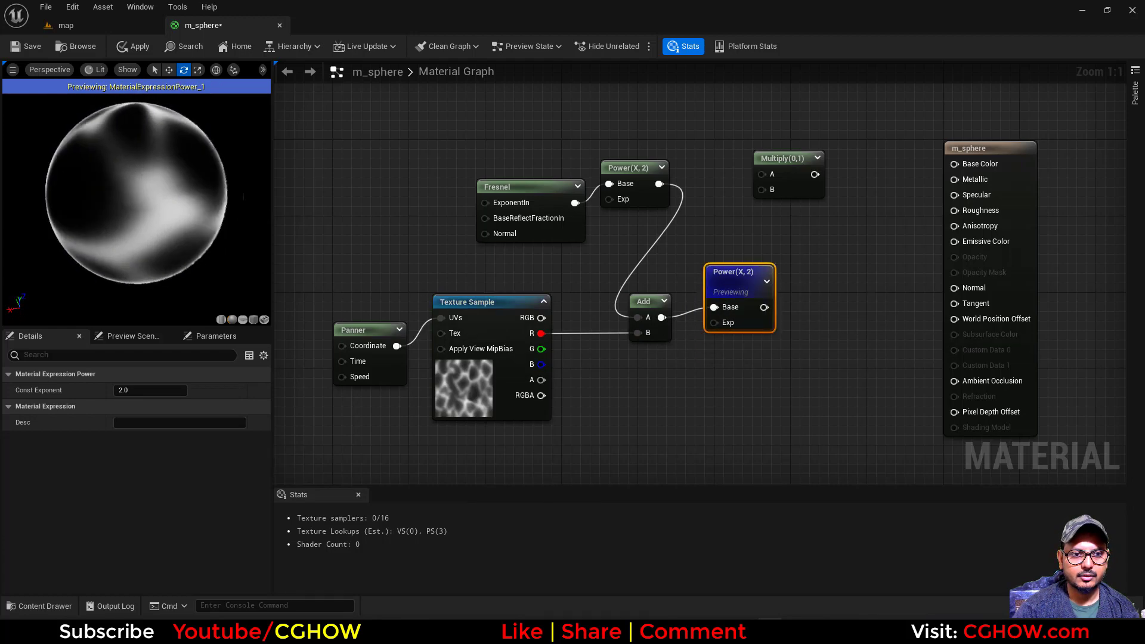
Add a Particle Color node, feed it and the second Power into the Multiply's A and B, and connect the Multiply to Emissive Color
right_drag(671, 248, 659, 295)
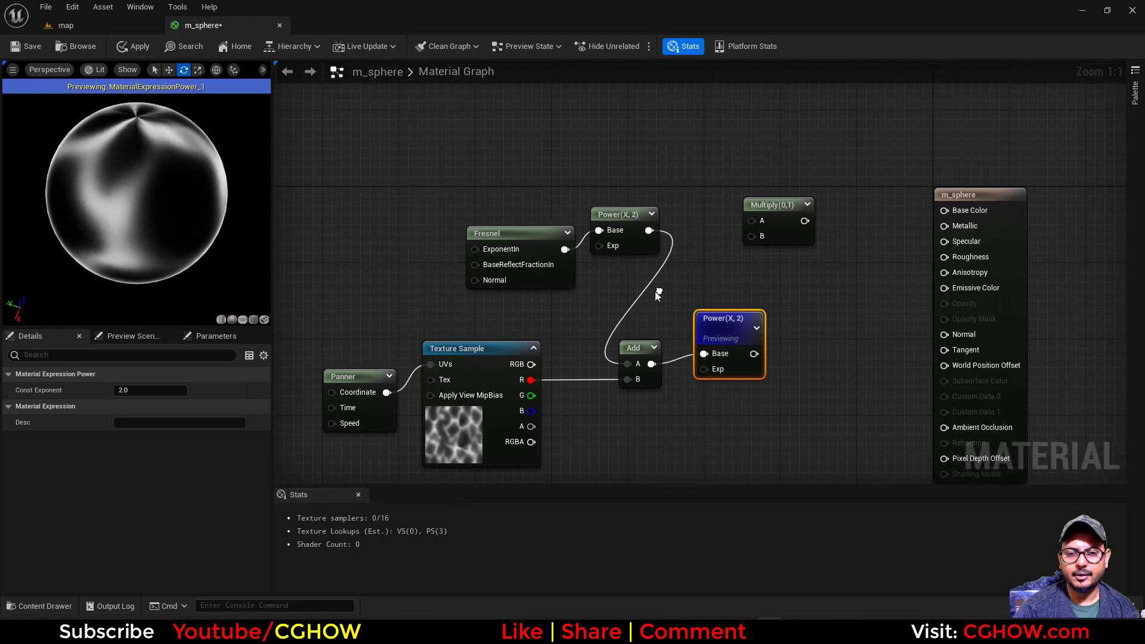
drag(463, 166, 523, 293)
right_click(572, 175)
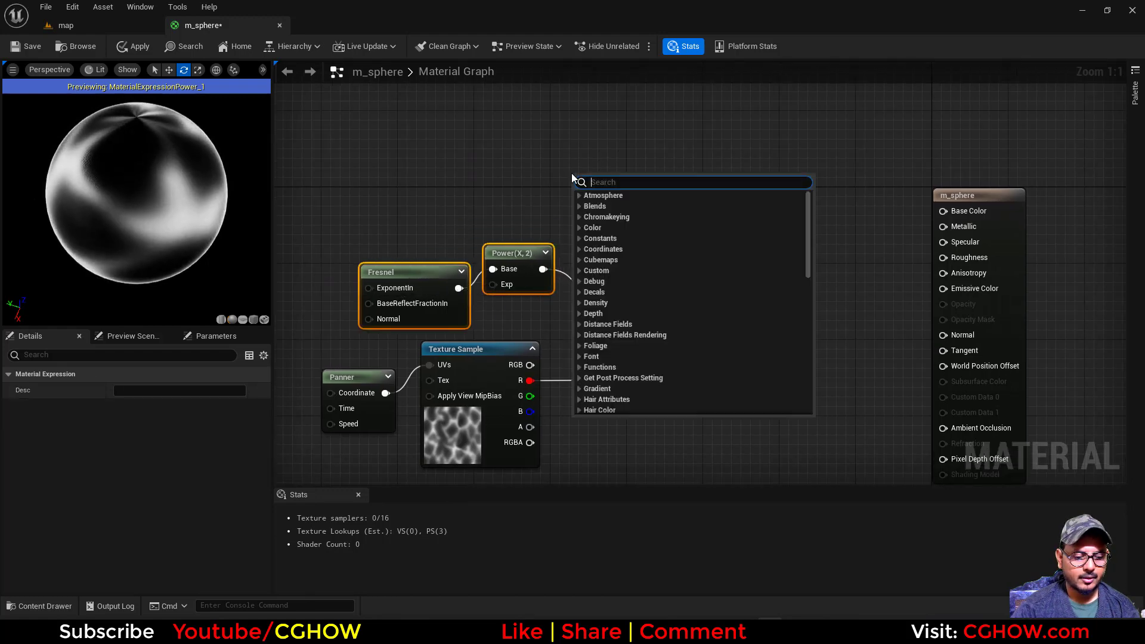
text(par)
click(617, 307)
drag(637, 206, 753, 221)
drag(753, 354, 872, 298)
drag(942, 289, 943, 288)
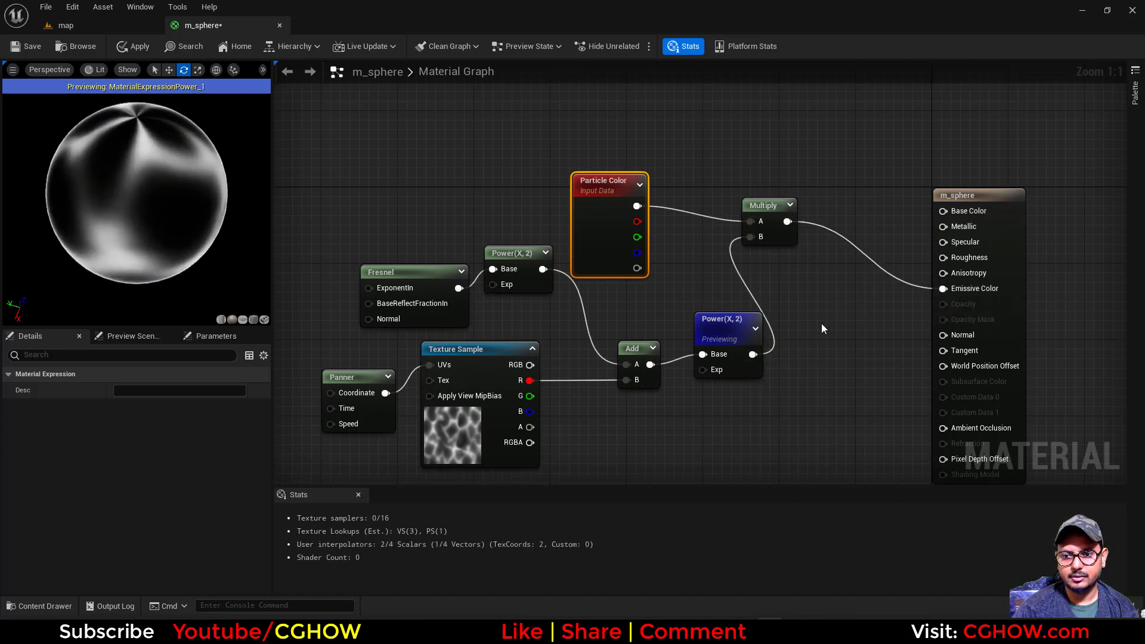
Feed Particle Color's alpha output into the second Power node's Exp input and shift that Power node slightly
right_drag(821, 323, 740, 270)
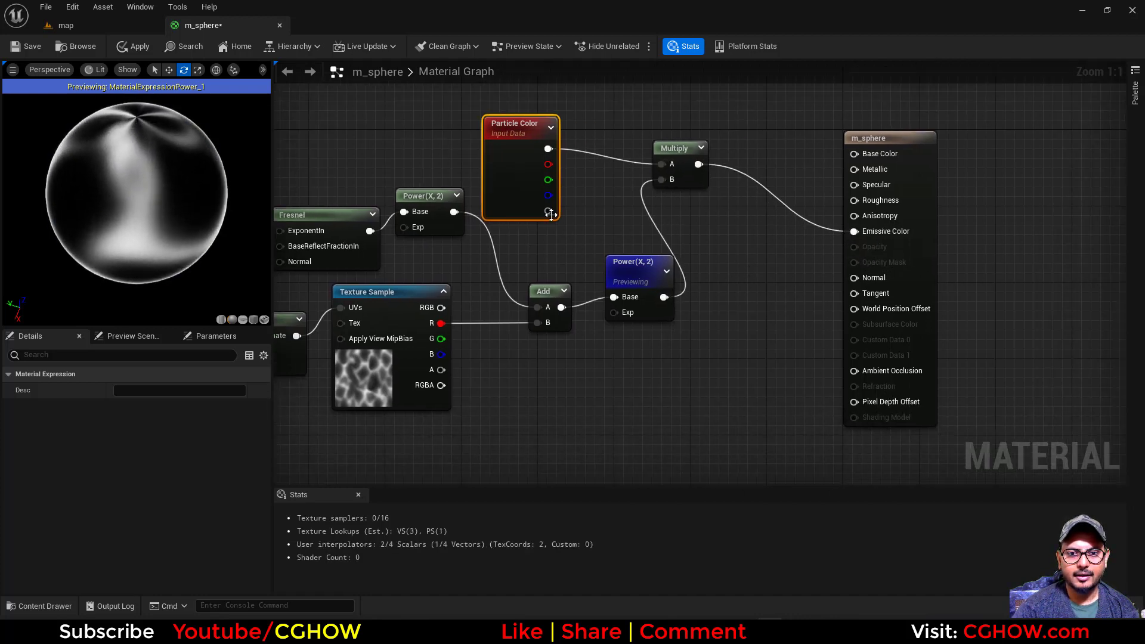
drag(548, 210, 624, 316)
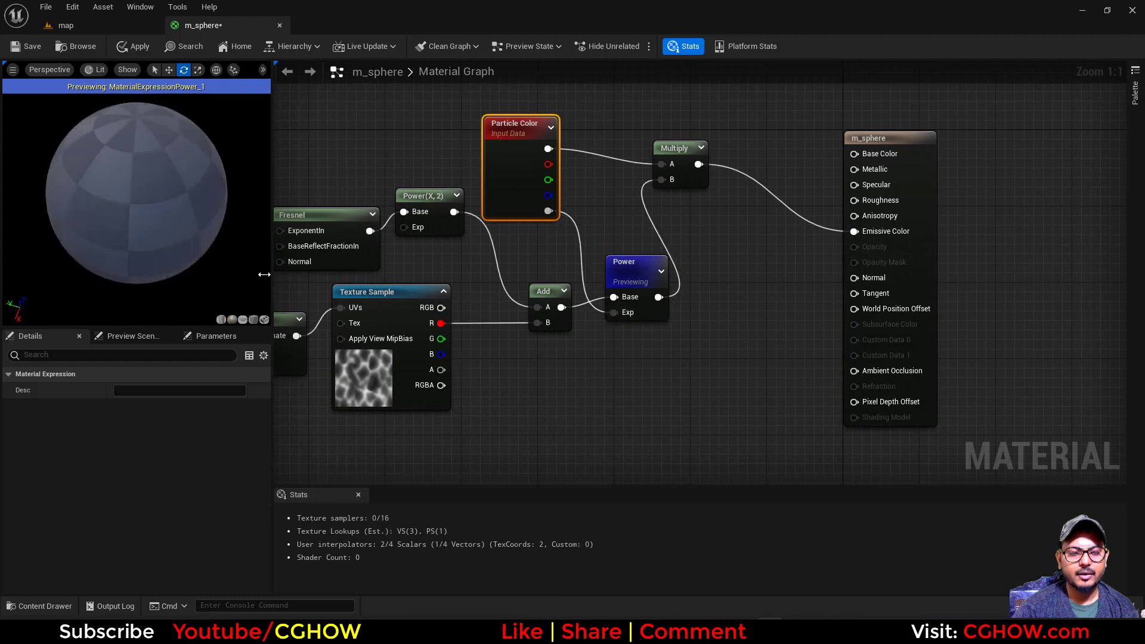
drag(638, 276, 647, 266)
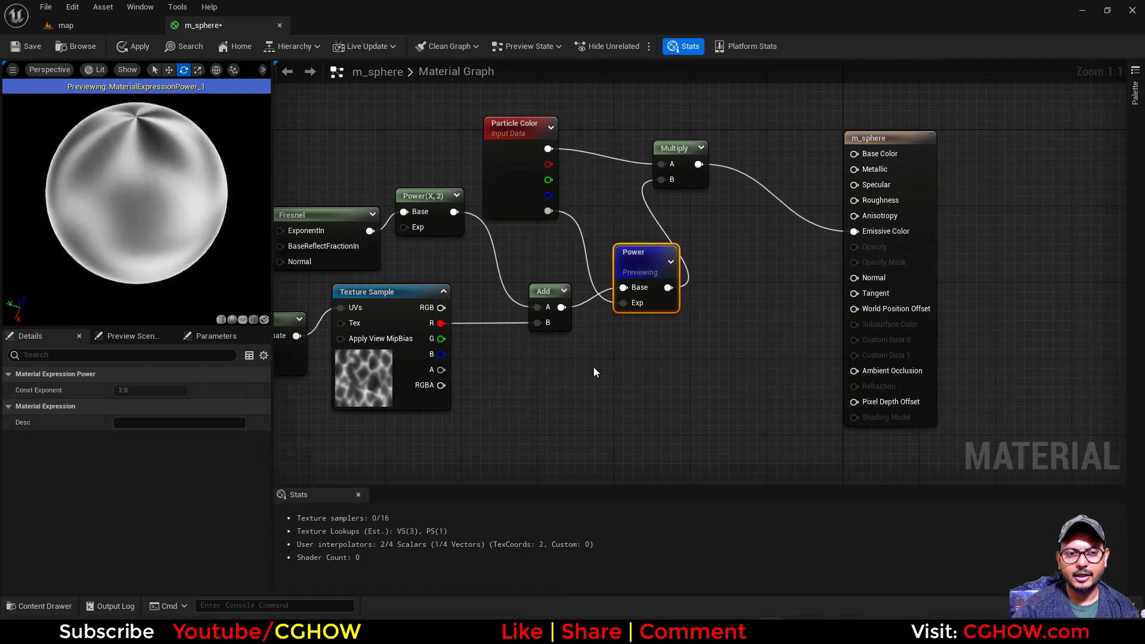
Add a Constant node, connect it to the material's Roughness input, and set its value to 0.1
click(905, 174)
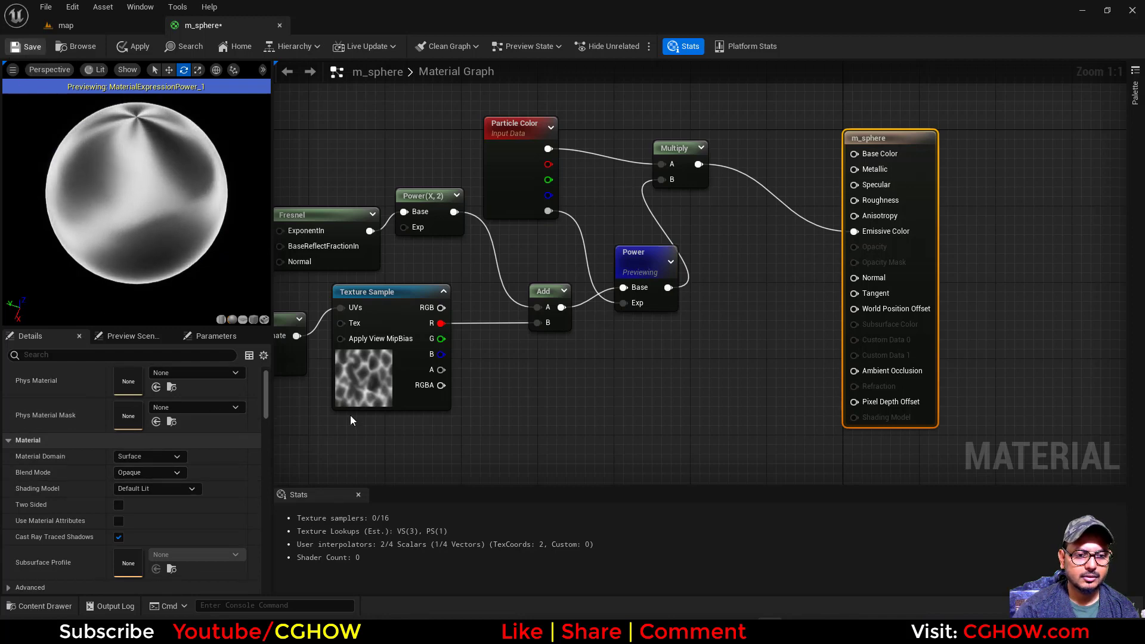
click(637, 630)
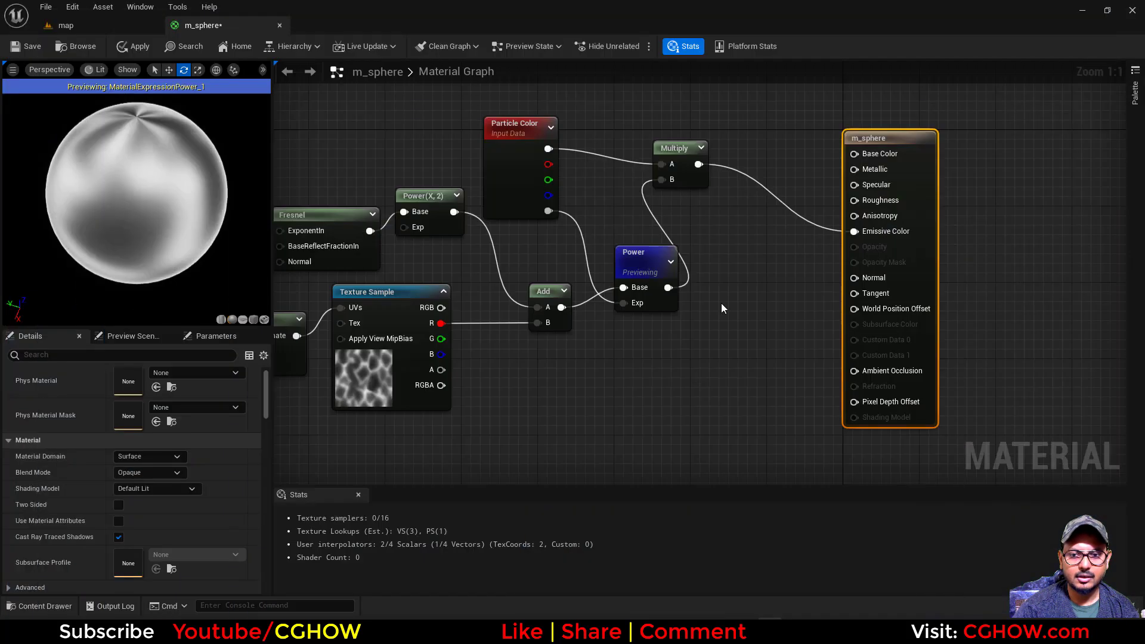
right_drag(721, 303, 712, 387)
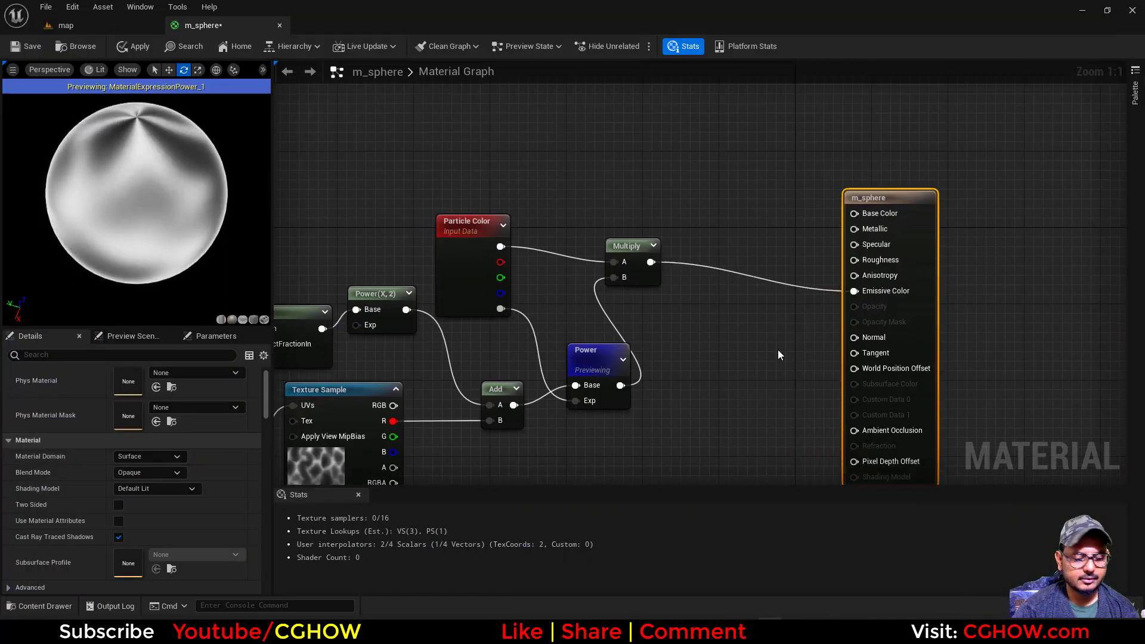
click(745, 350)
drag(777, 351, 856, 260)
click(136, 390)
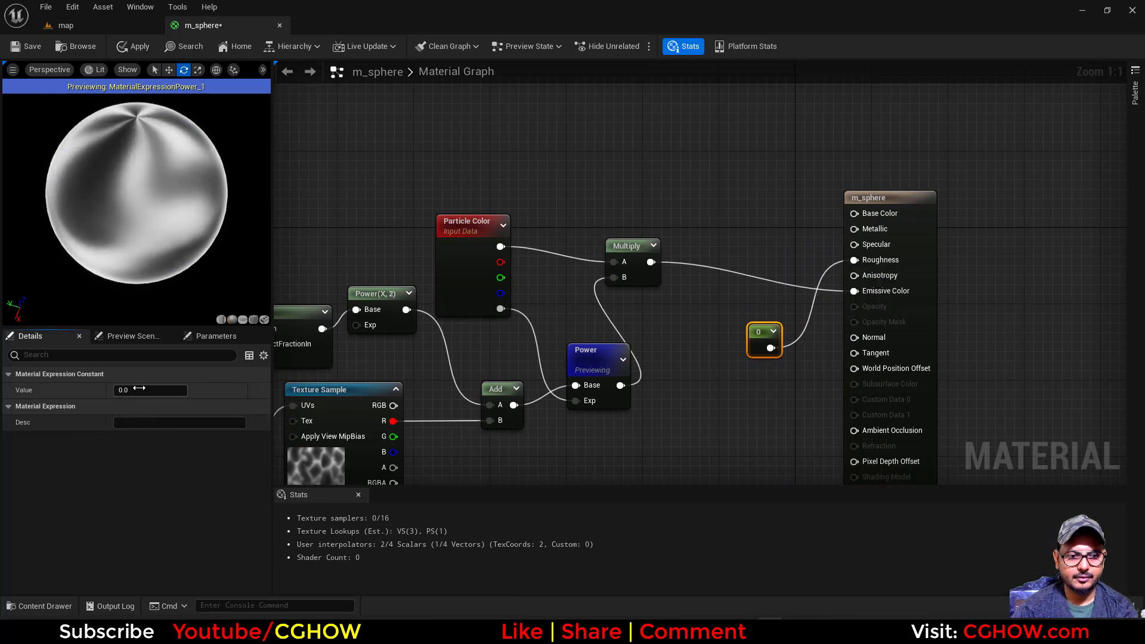
text(0.1)
key(Return)
Add another Constant node above the Multiply, connect it to Specular, and set its value to 1
right_drag(679, 201, 652, 229)
click(654, 231)
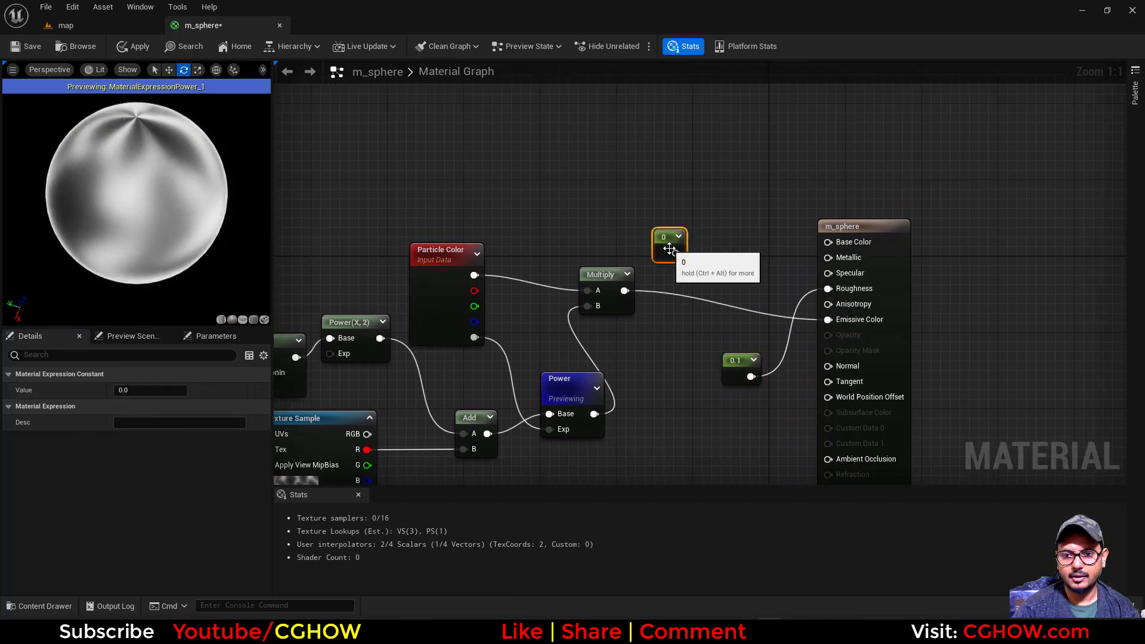
drag(675, 253, 828, 272)
click(136, 390)
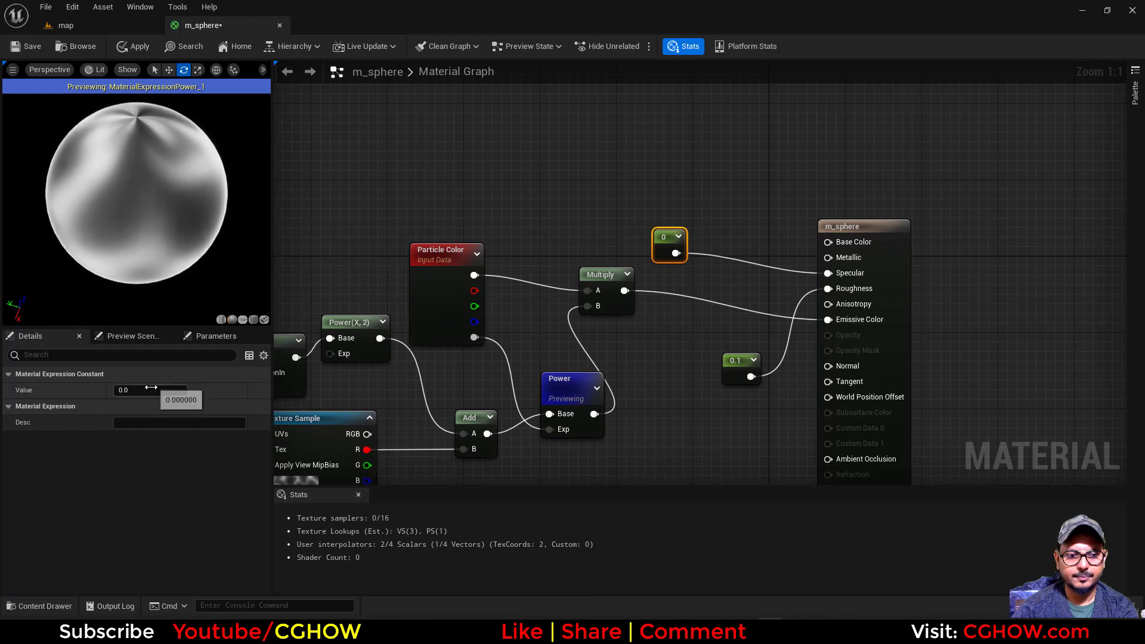
text(1)
key(Return)
click(732, 177)
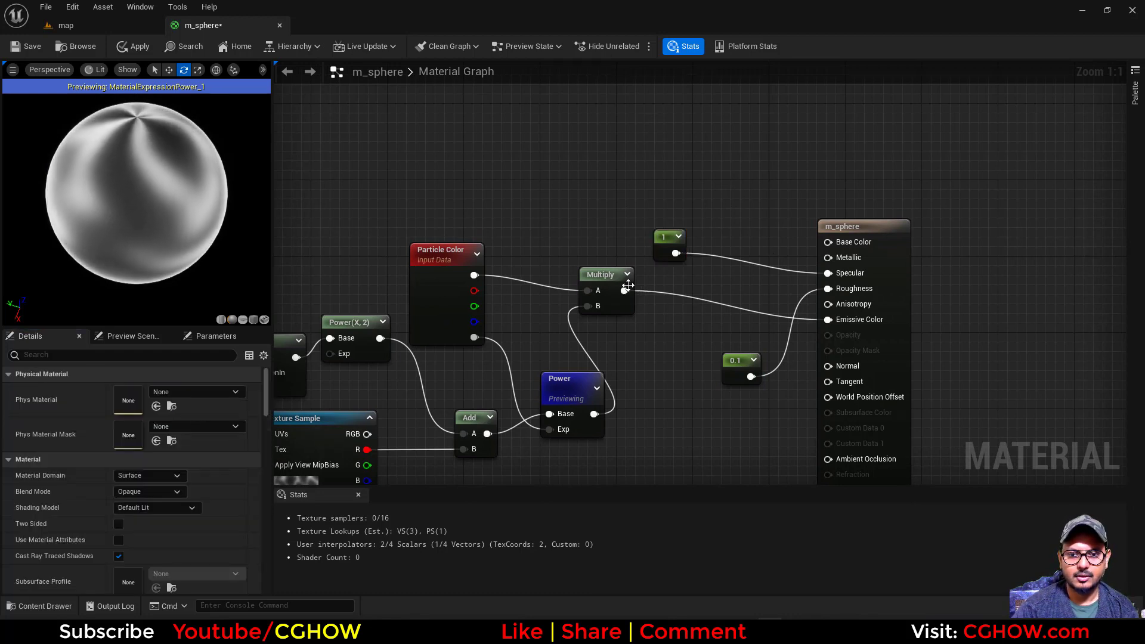
Connect the Multiply output to Base Color as well as Emissive Color, and save the m_sphere material
drag(624, 291, 734, 275)
drag(831, 248, 829, 242)
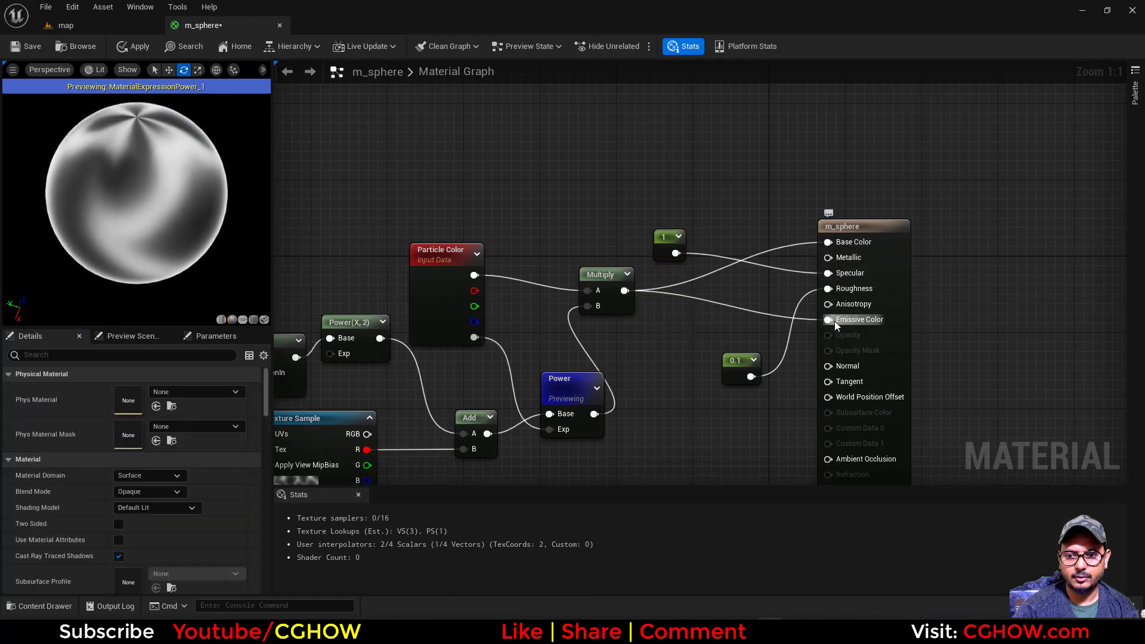
drag(624, 290, 829, 320)
right_drag(661, 421, 630, 349)
scroll(630, 348, down, 2)
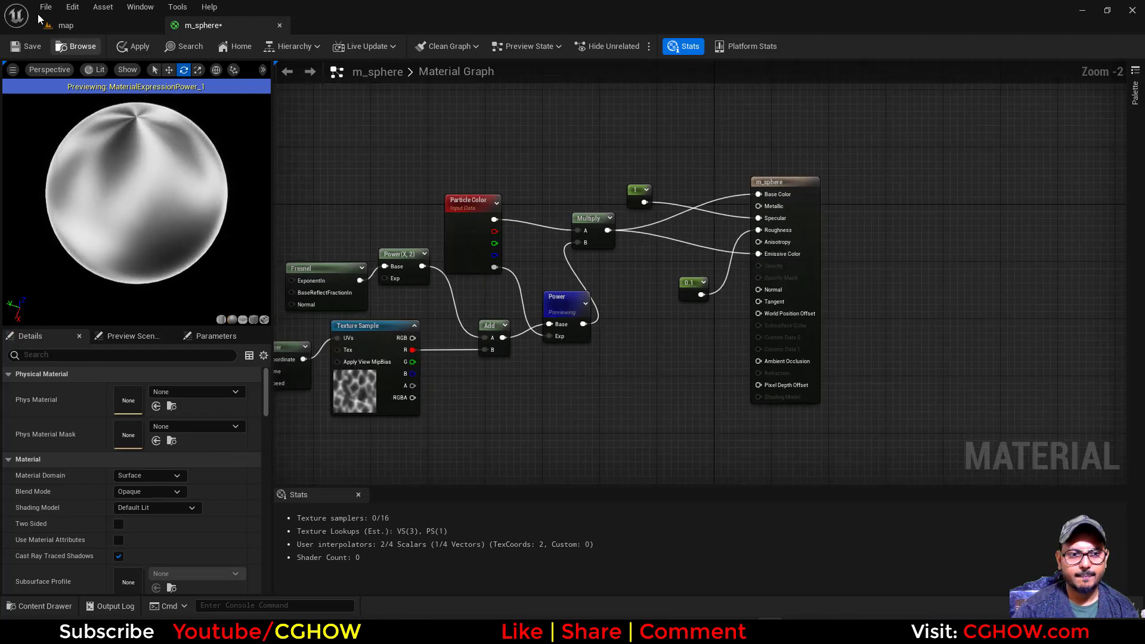
key(ctrl+s)
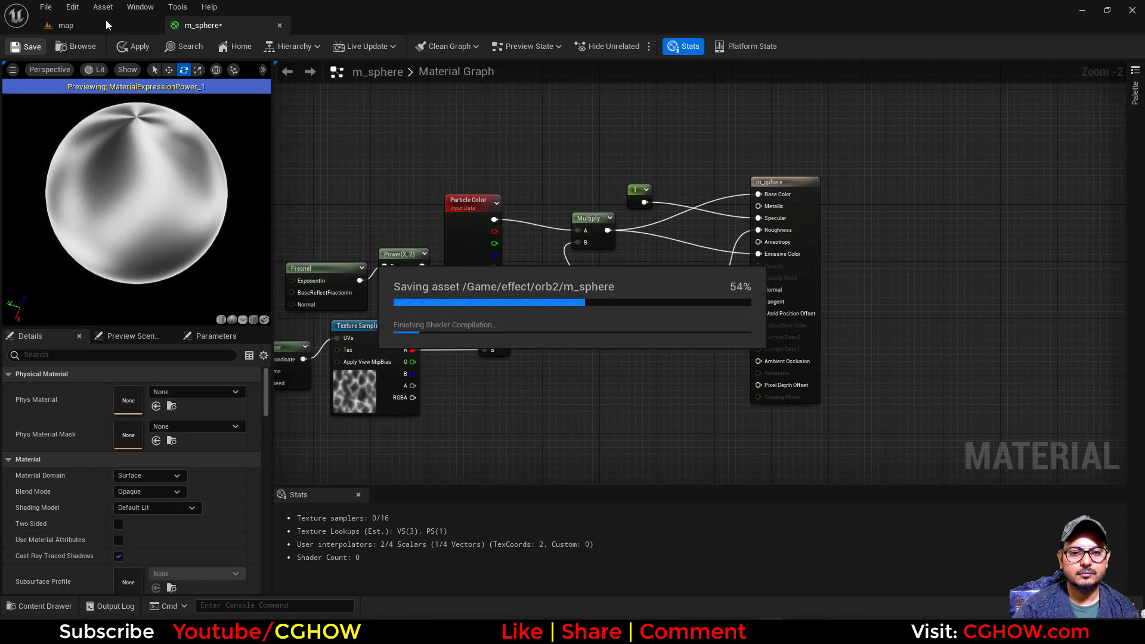
Create a Niagara system in the orb2 folder from the Fountain emitter template and name it FX
click(106, 22)
right_click(371, 479)
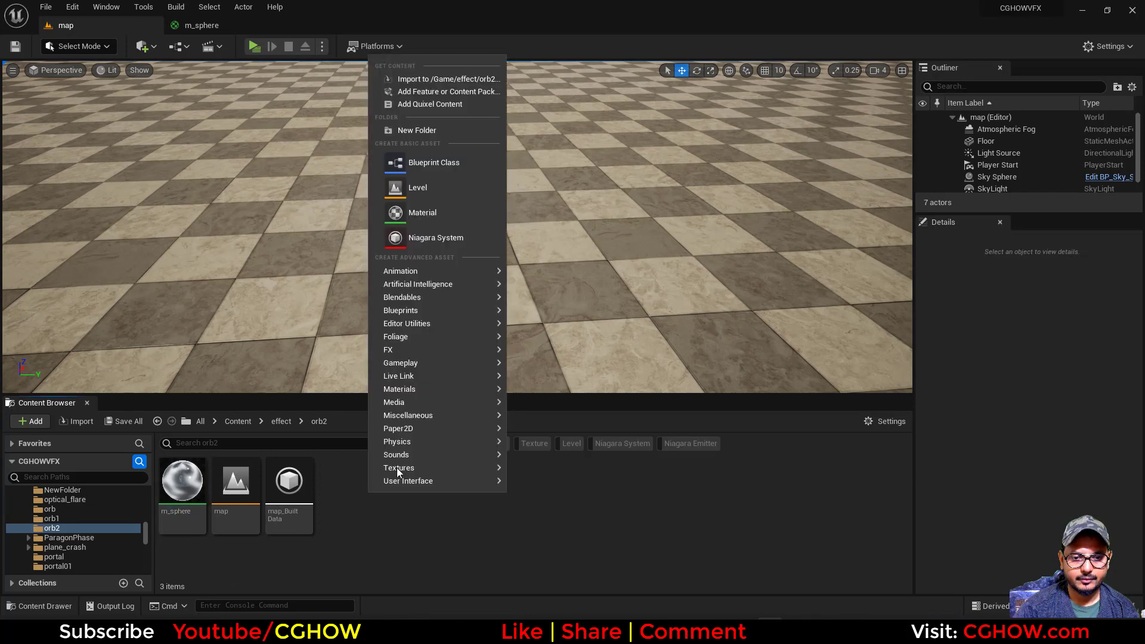
mouse_move(417, 350)
click(564, 559)
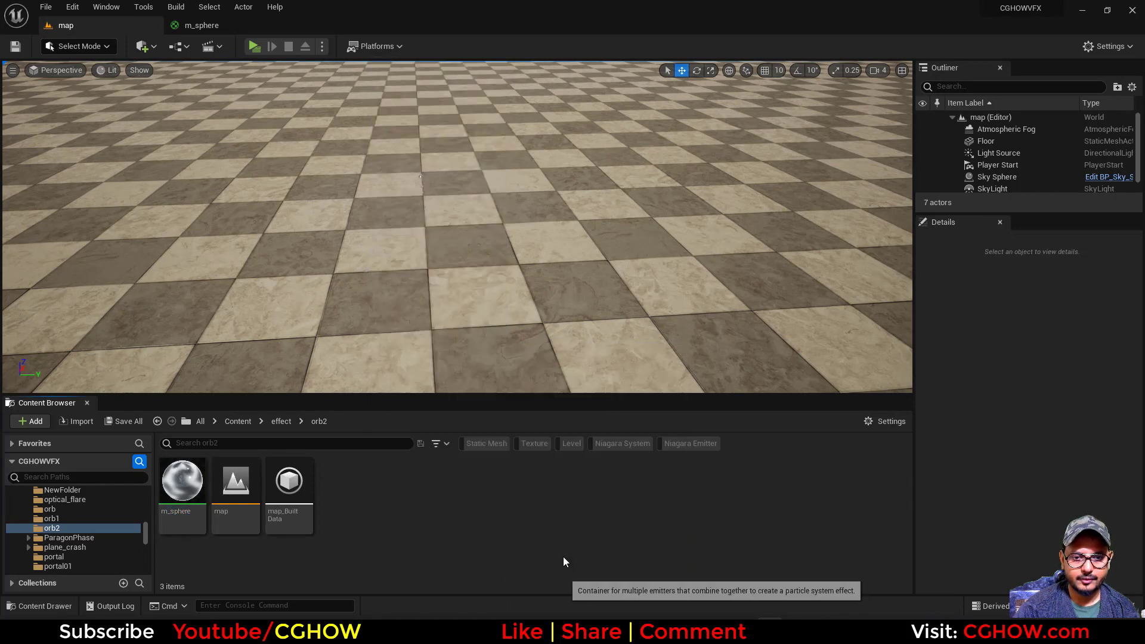
click(560, 480)
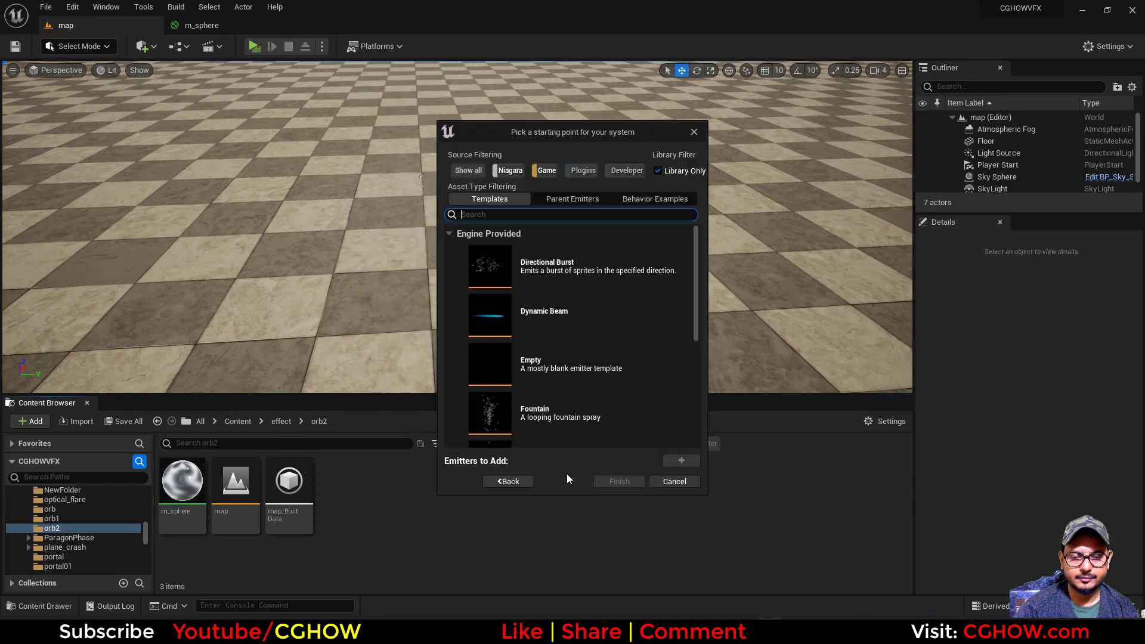
click(559, 409)
click(681, 461)
click(620, 484)
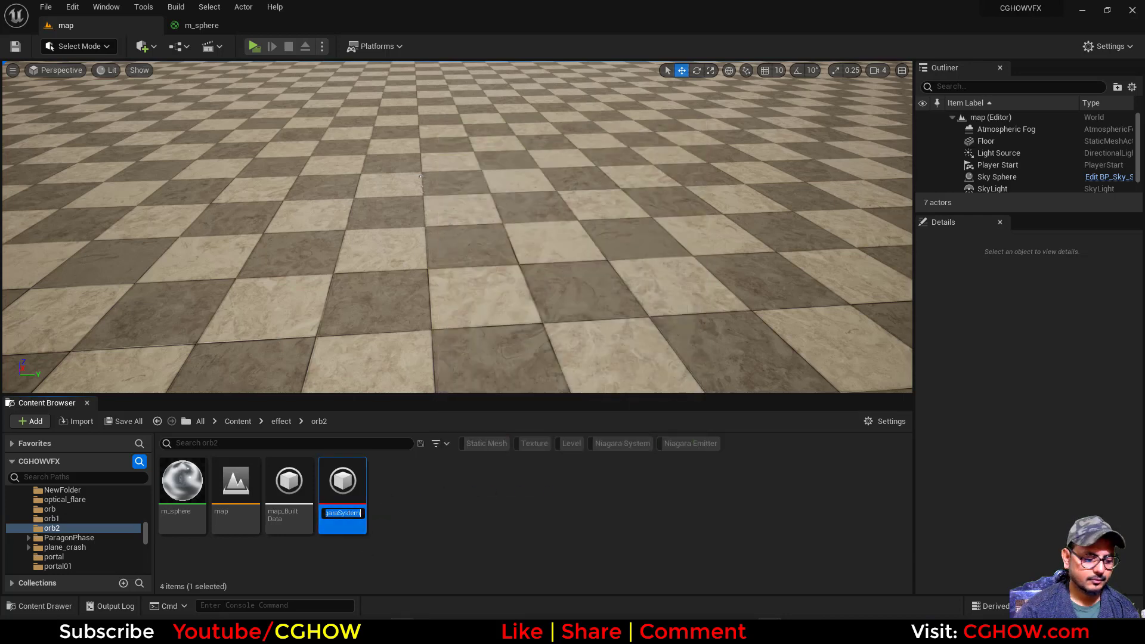
text(FX)
key(Return)
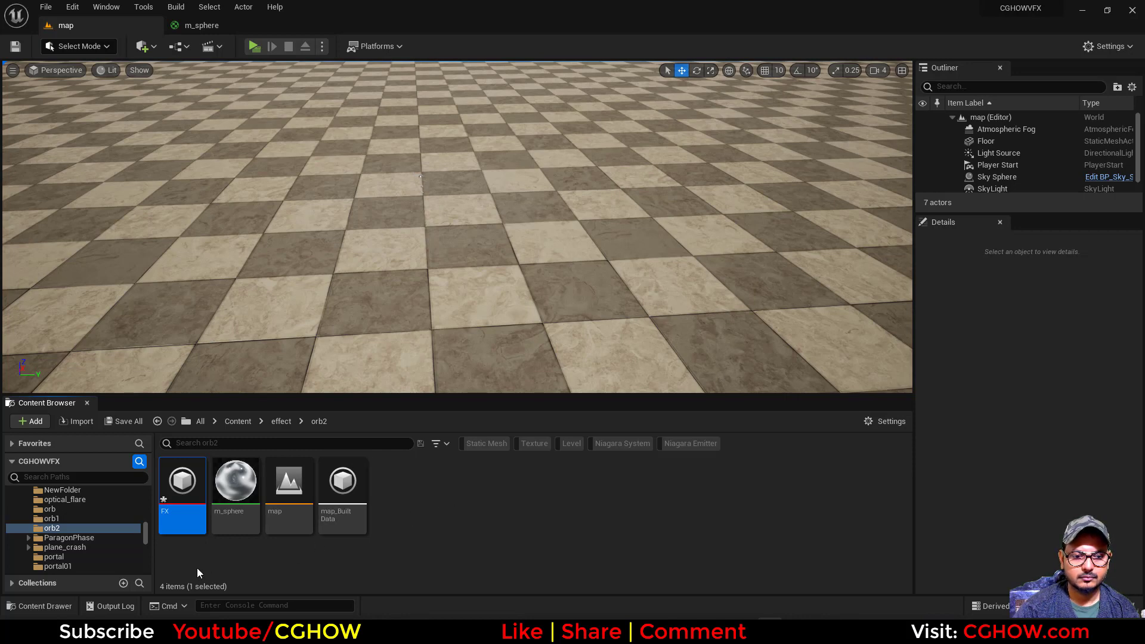
Open the FX system and replace the Fountain emitter's Sprite Renderer with a Mesh Renderer
double_click(183, 495)
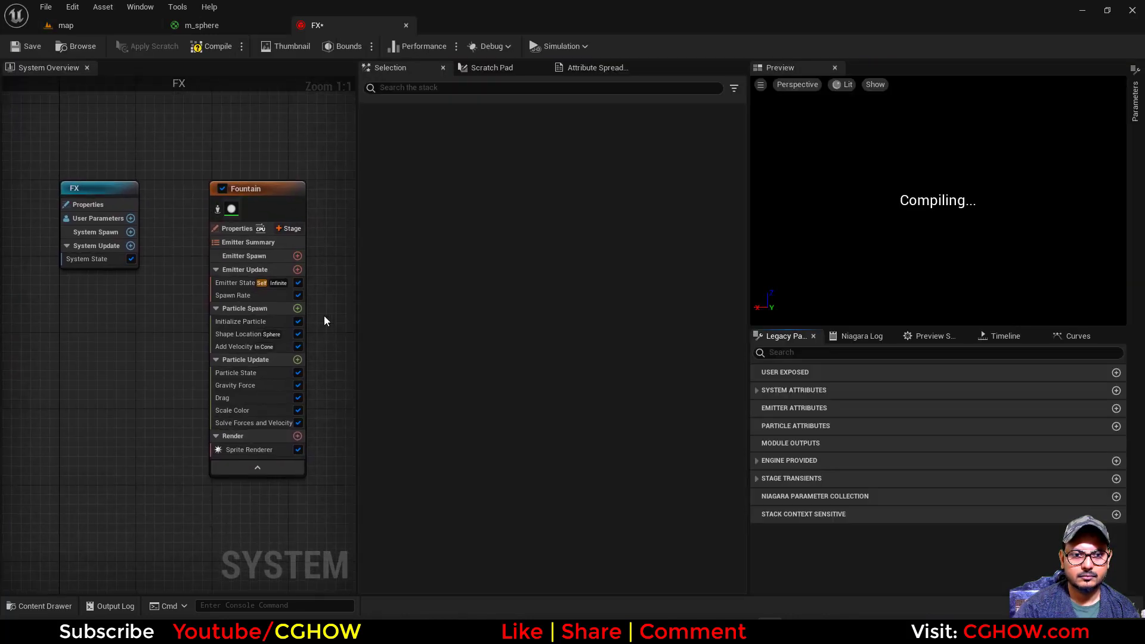
right_drag(152, 364, 124, 315)
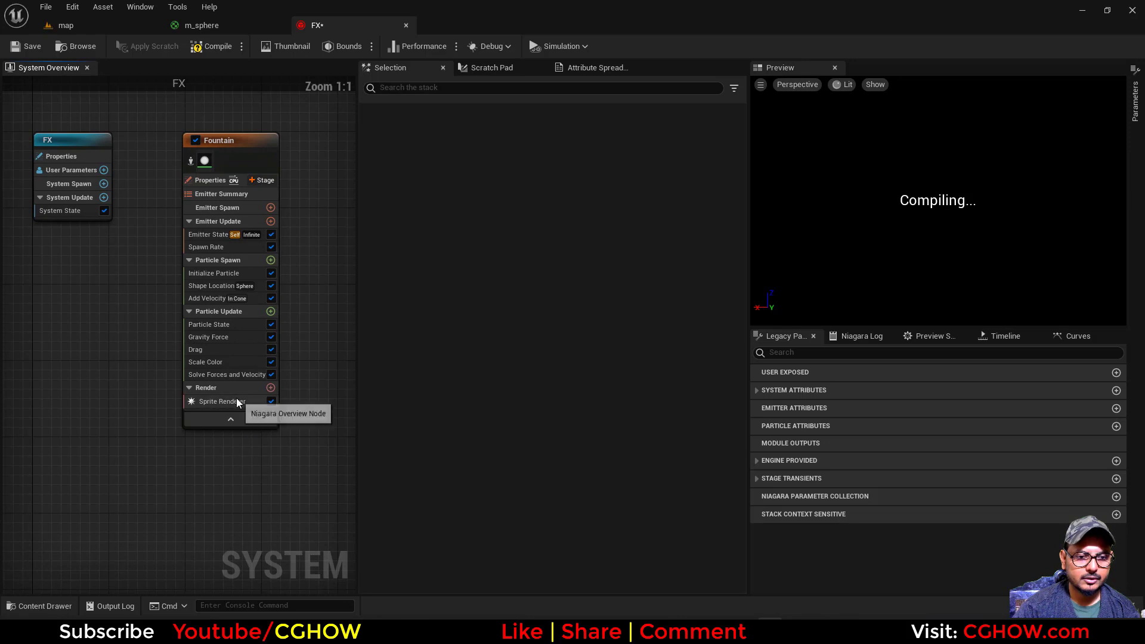
click(236, 401)
key(Delete)
click(270, 376)
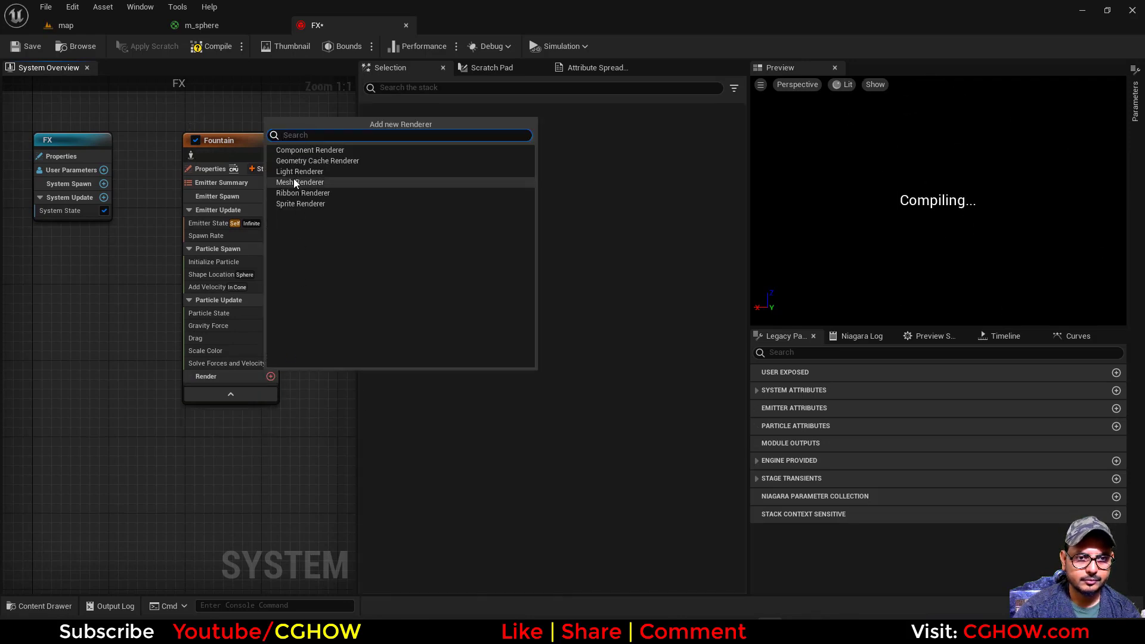
click(294, 183)
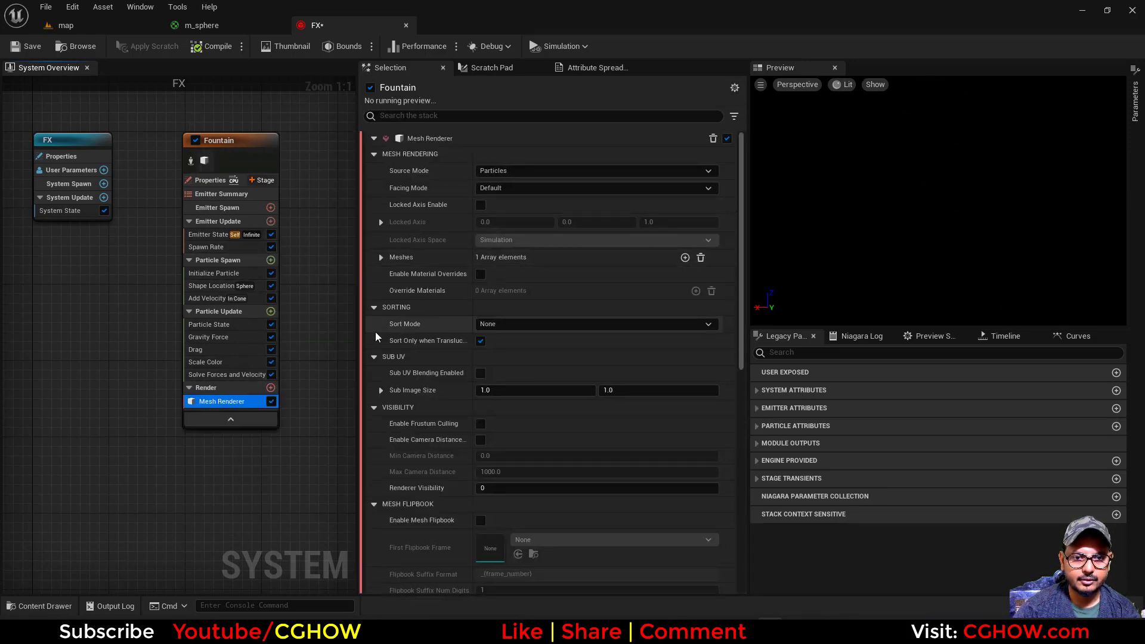
Find a Sphere static mesh and assign it to the first mesh entry of the Mesh Renderer
click(381, 257)
click(539, 280)
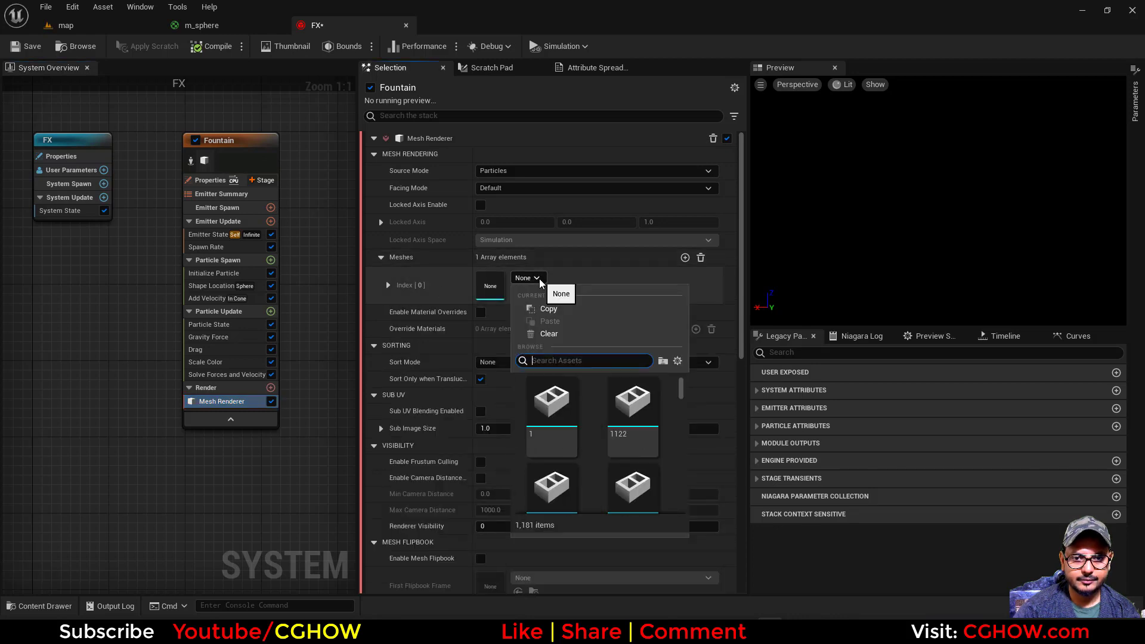
text(sphere)
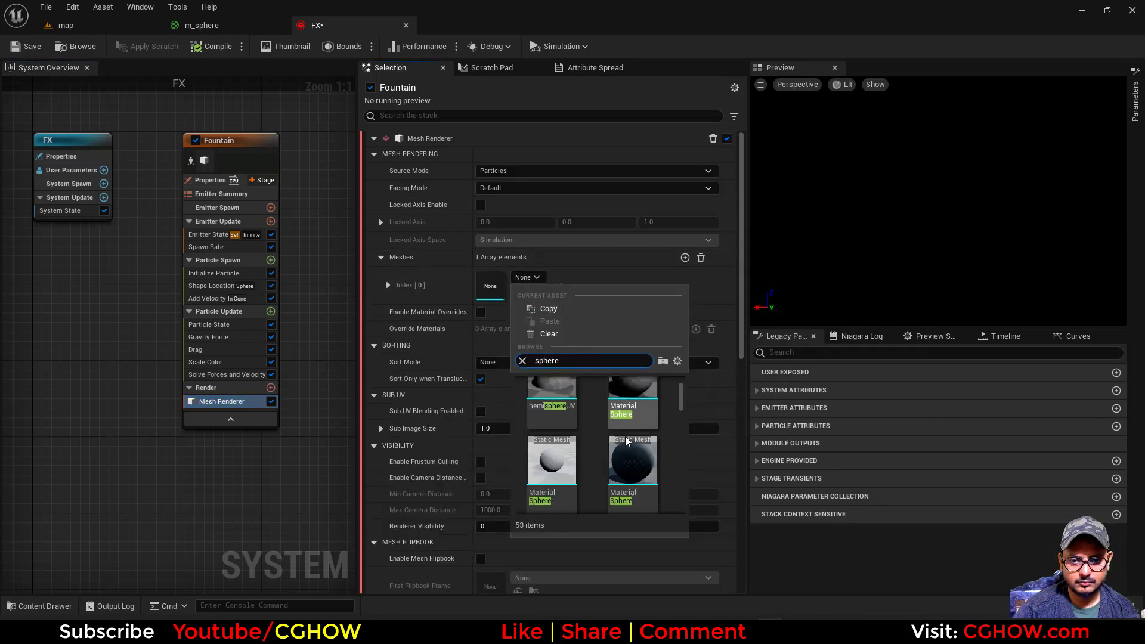
scroll(626, 441, down, 8)
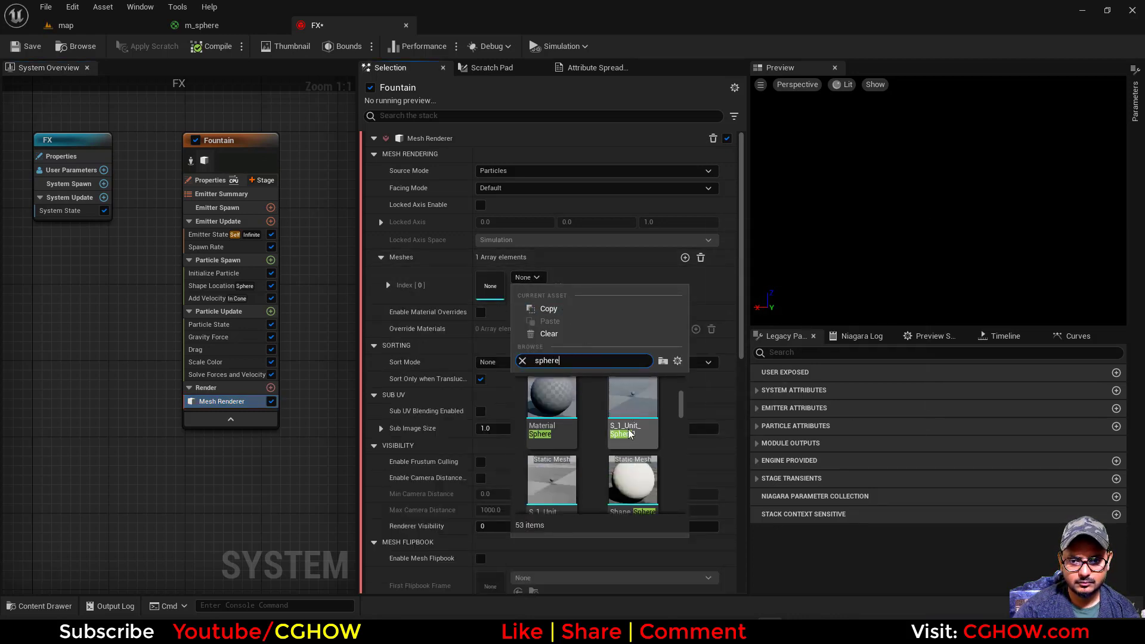
scroll(630, 438, down, 8)
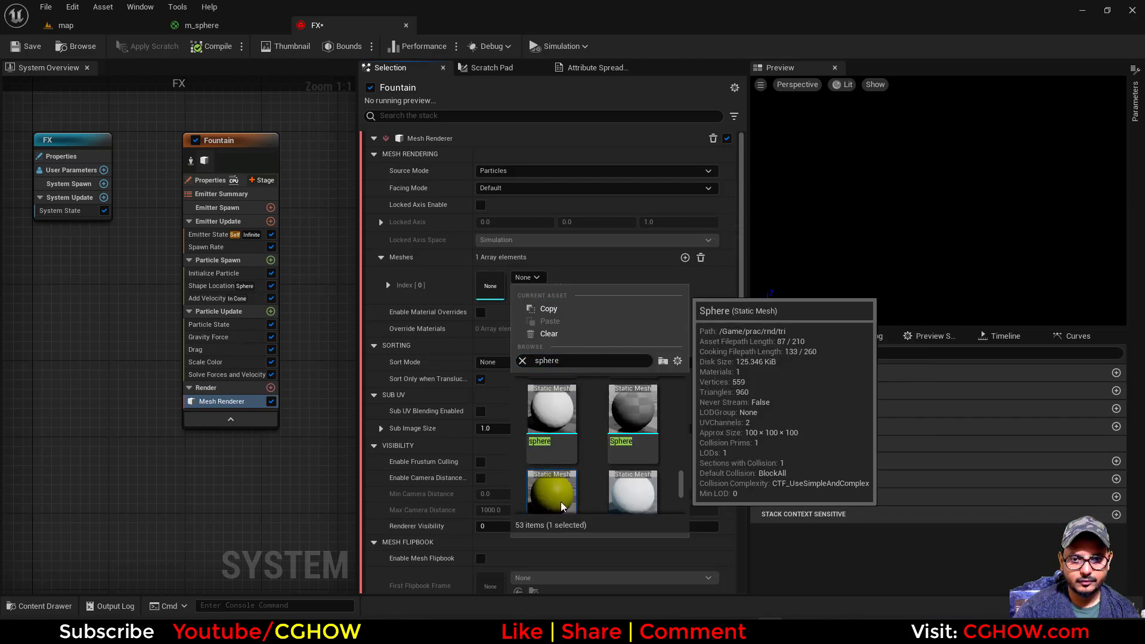
click(623, 451)
Enable material overrides on the Mesh Renderer and add m_sphere as the explicit override material
click(84, 25)
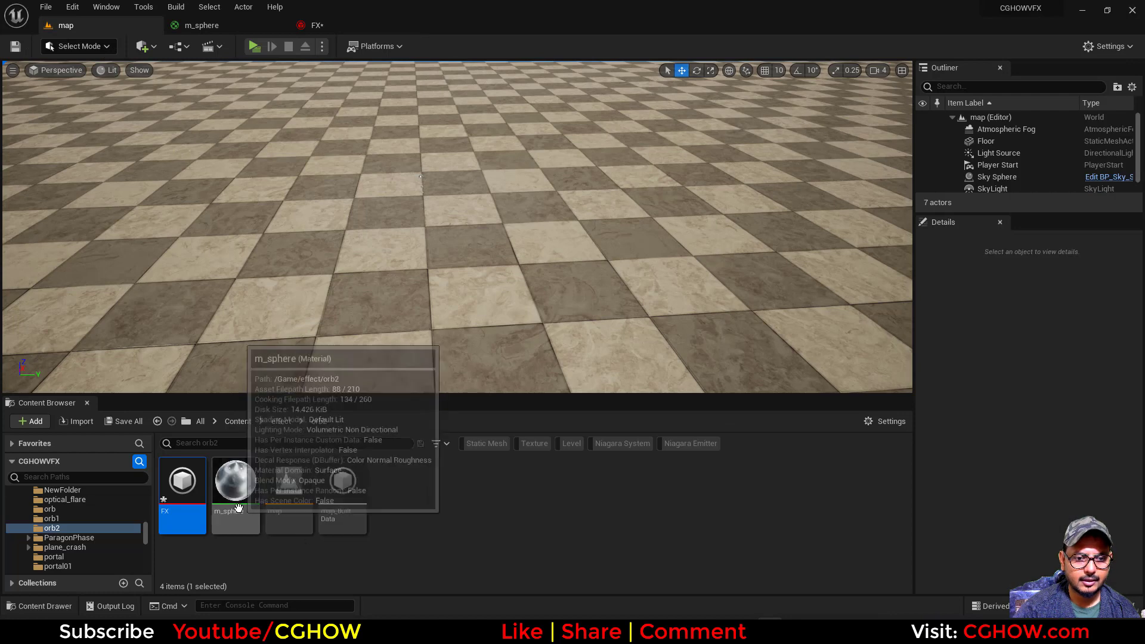
click(235, 481)
click(334, 25)
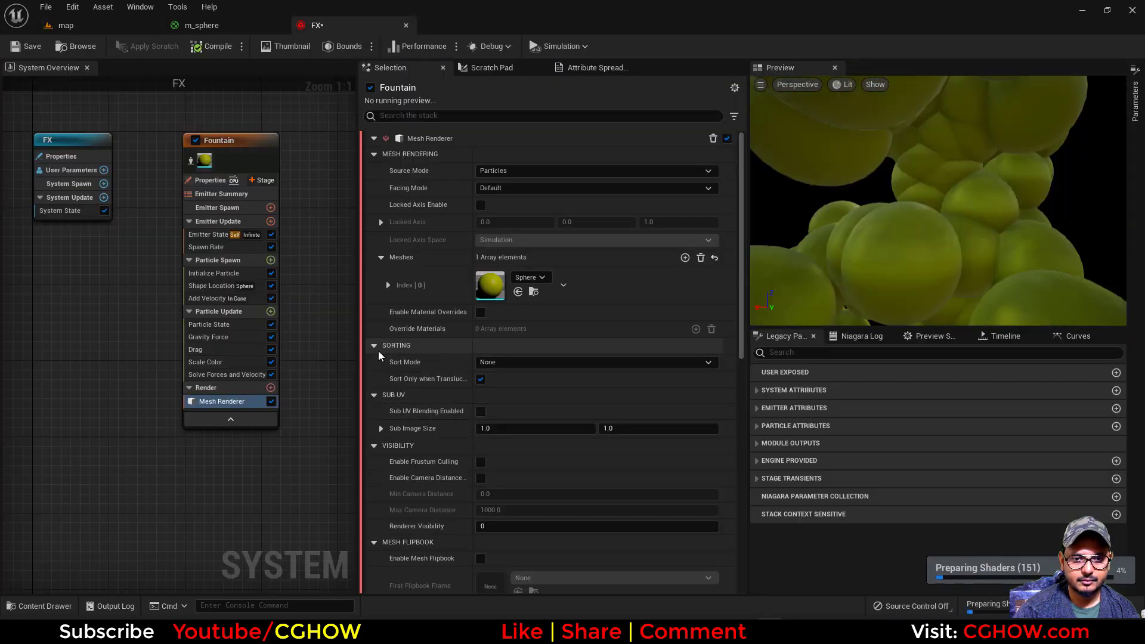
click(480, 312)
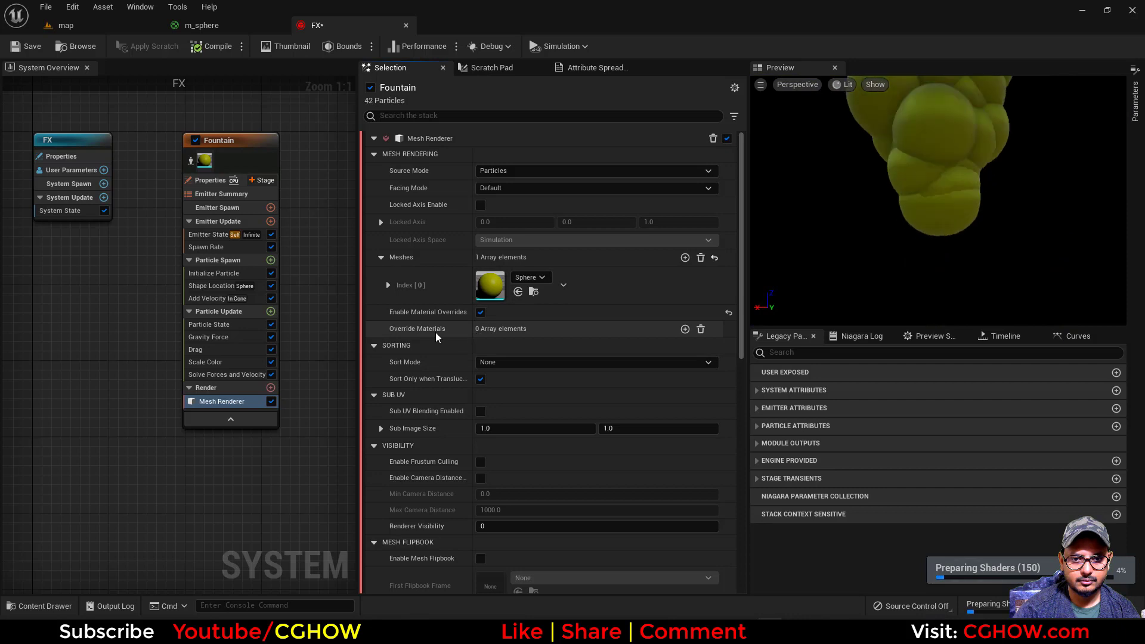
click(685, 329)
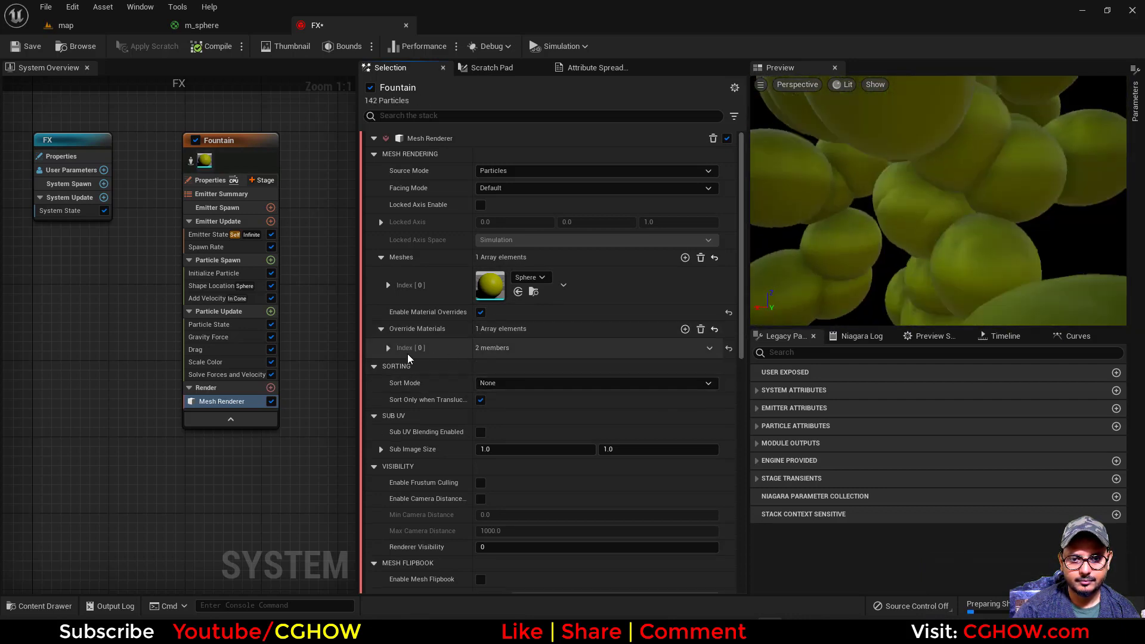
click(388, 348)
click(519, 384)
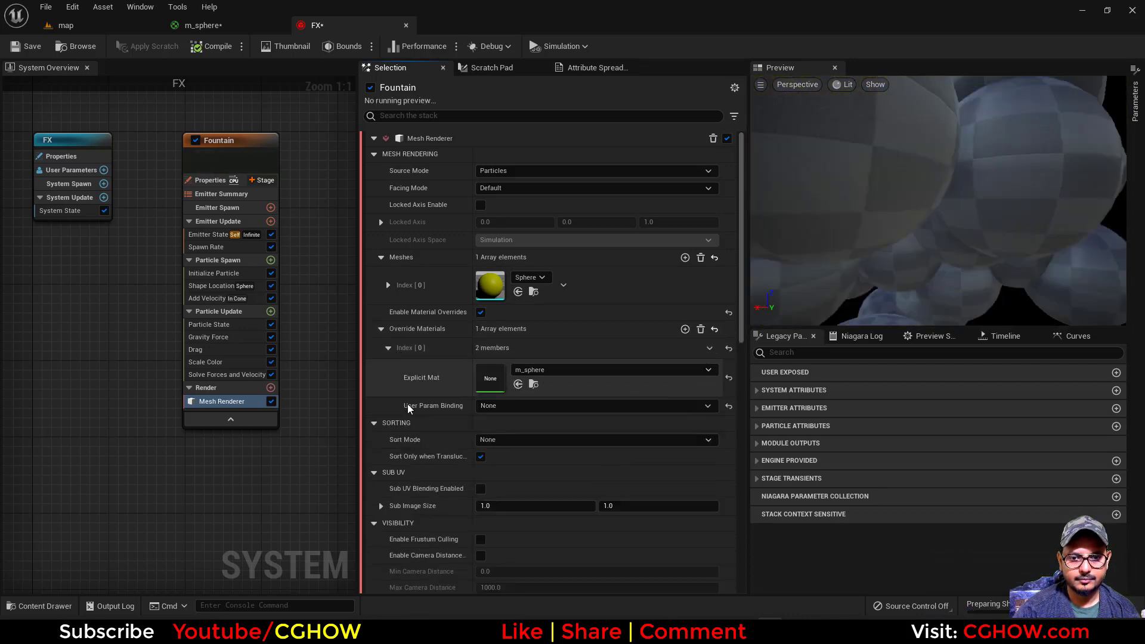
Delete the Scale Color, Drag, Gravity Force, Add Velocity, Shape Location and Spawn Rate modules from the Fountain emitter
click(211, 361)
key(Delete)
click(221, 350)
key(Delete)
click(226, 338)
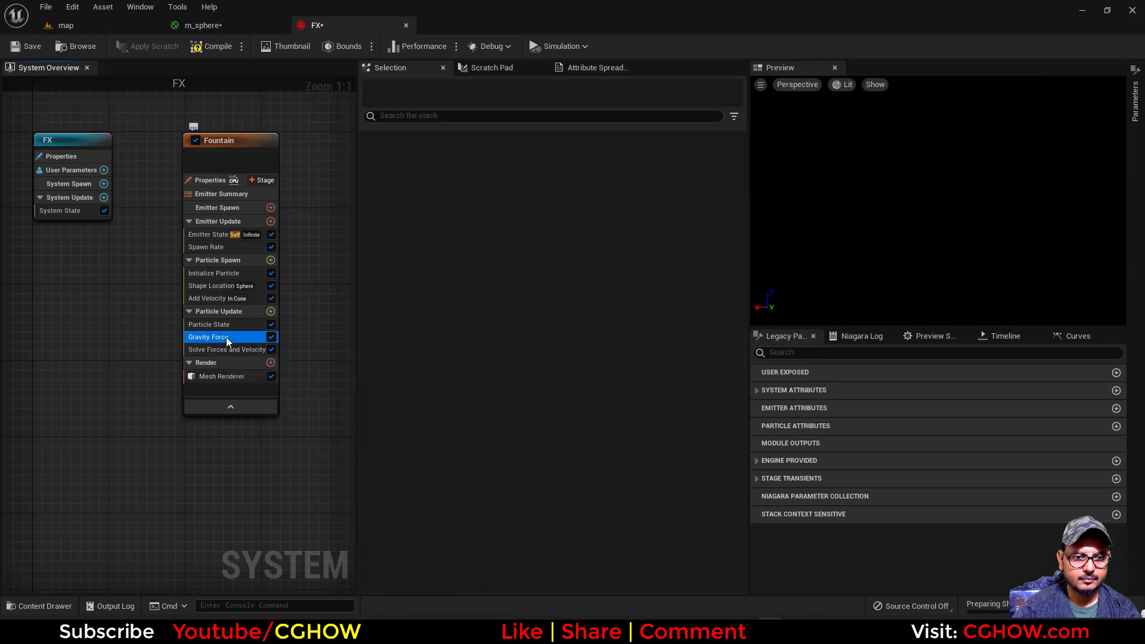
ctrl+click(203, 298)
key(Delete)
click(207, 285)
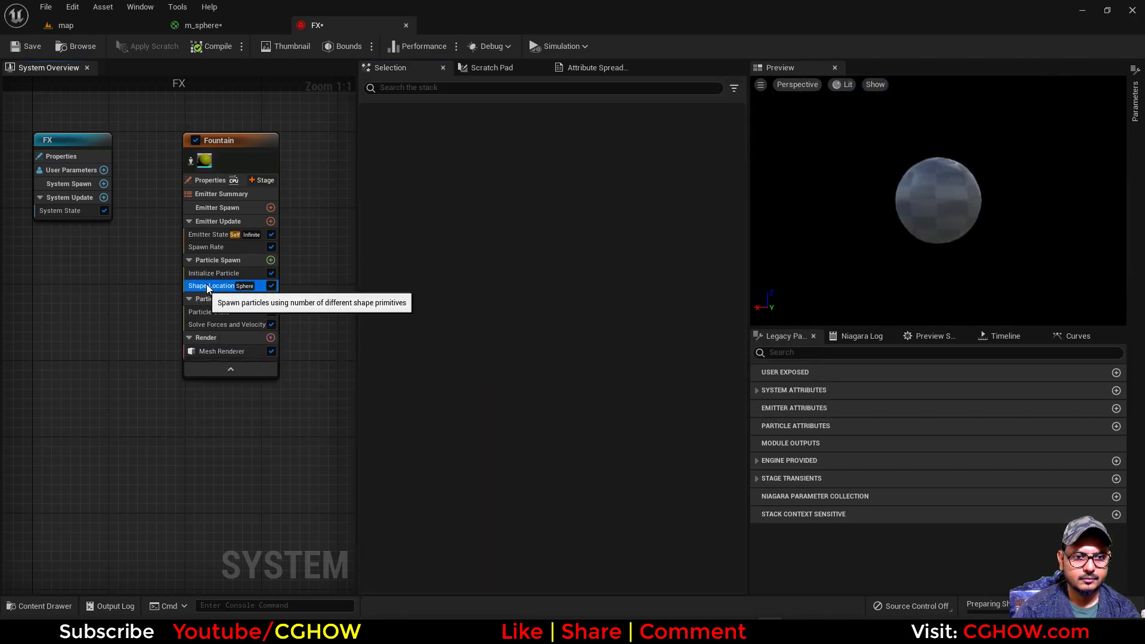
key(Delete)
click(212, 246)
key(Delete)
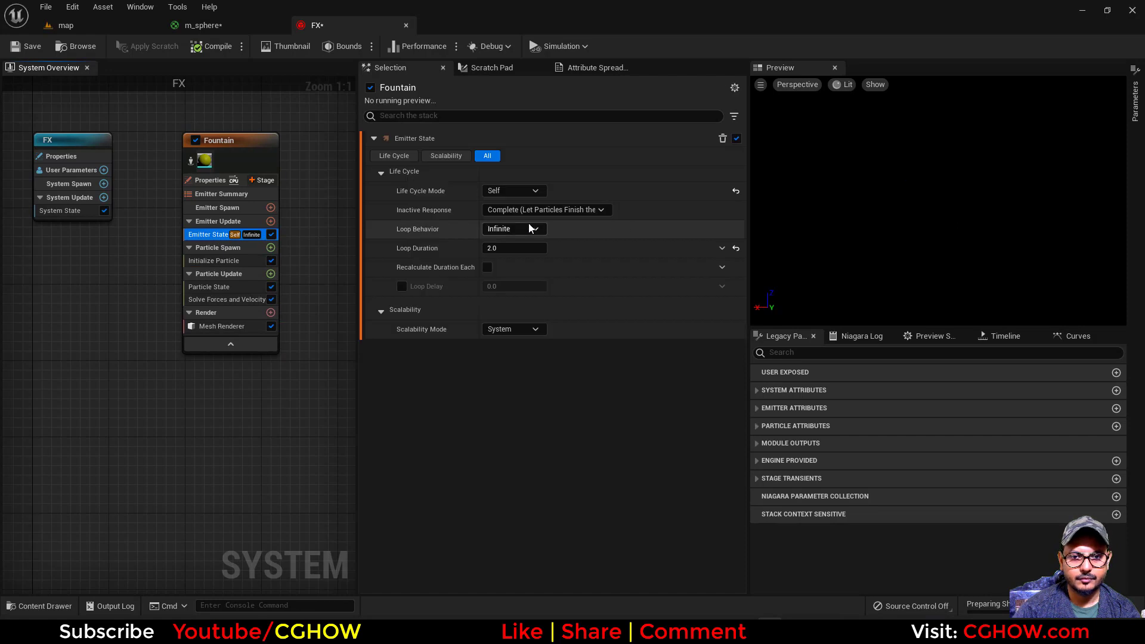
Set the Emitter State loop behavior to Once and disable killing particles when their lifetime has elapsed in Particle State
click(506, 259)
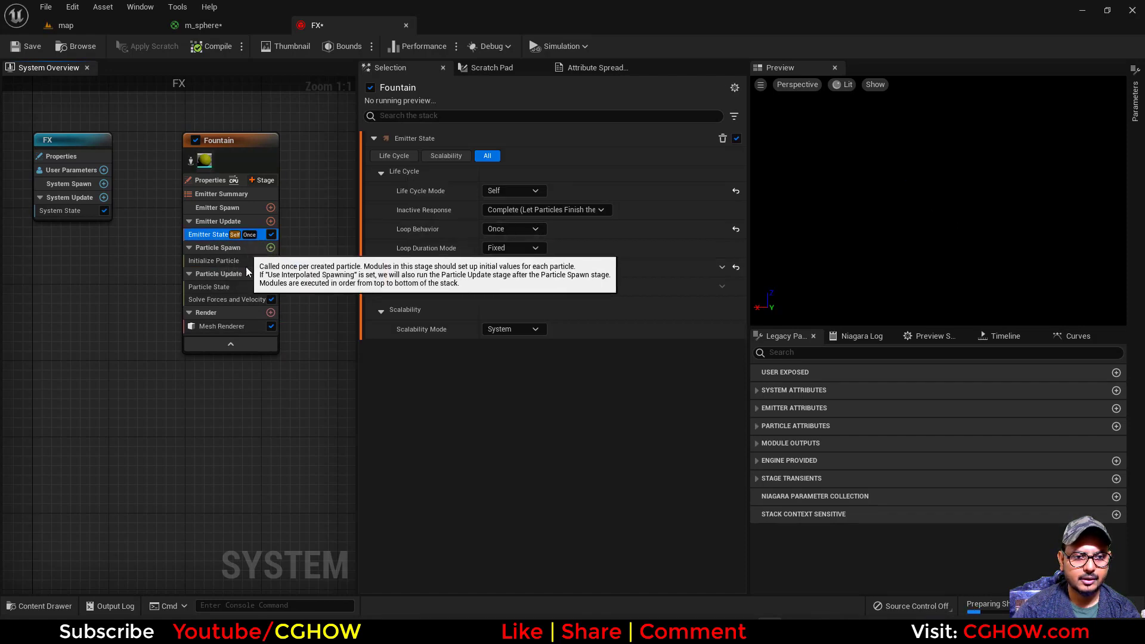
click(215, 288)
click(486, 157)
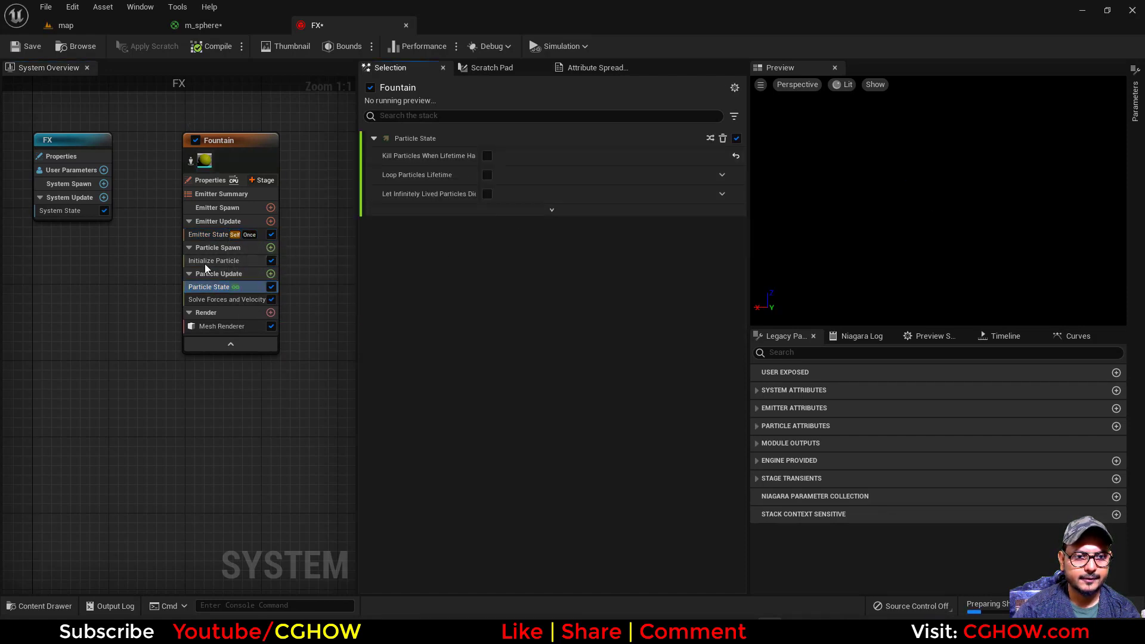
Add the Game version of the Spawn Burst Instantaneous module to the emitter's Emitter Update stage
click(207, 236)
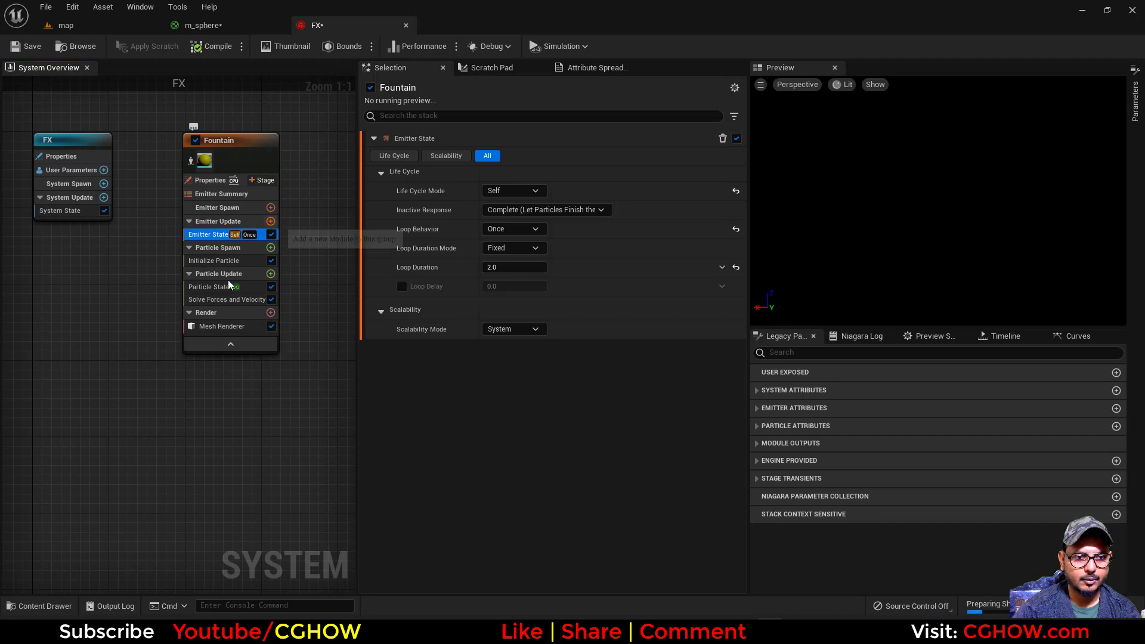
click(271, 221)
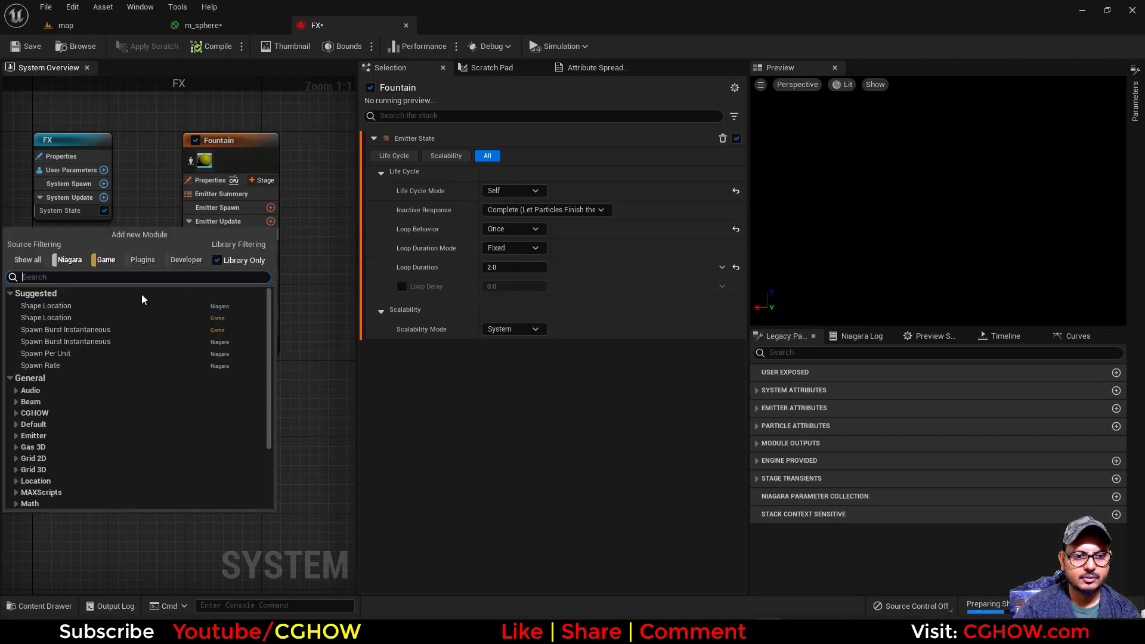
click(49, 328)
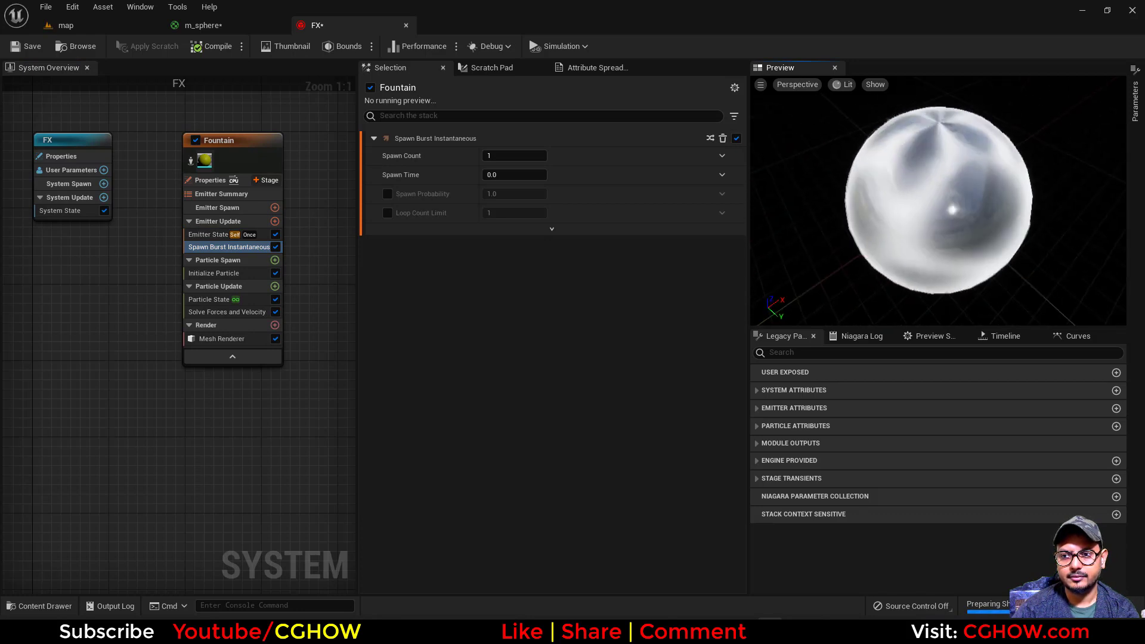
Set the Initialize Particle color to magenta, about R 1.0, G 0.008, B 0.97, with alpha about 1.57
click(211, 272)
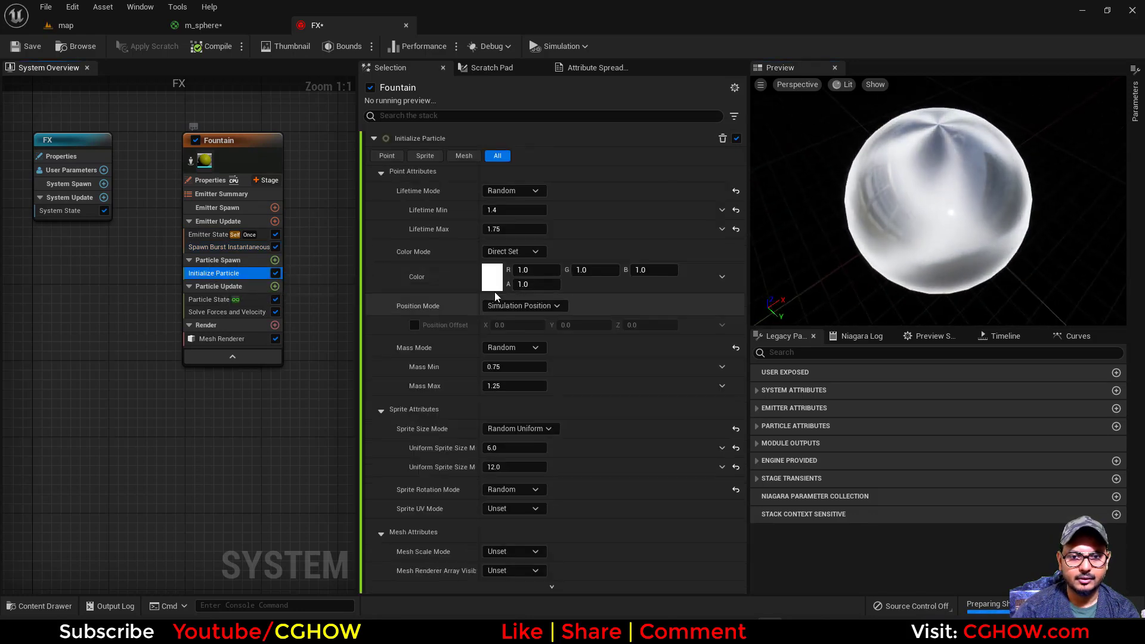
click(492, 277)
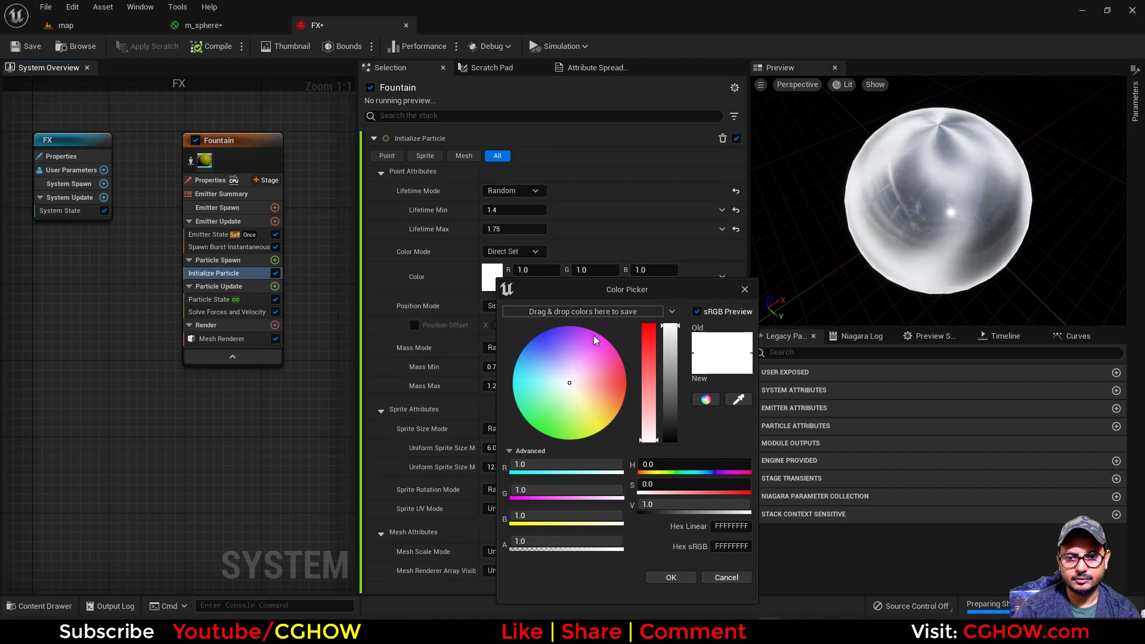
mouse_move(597, 335)
mouse_down()
mouse_move(570, 326)
mouse_move(601, 338)
mouse_up()
click(656, 576)
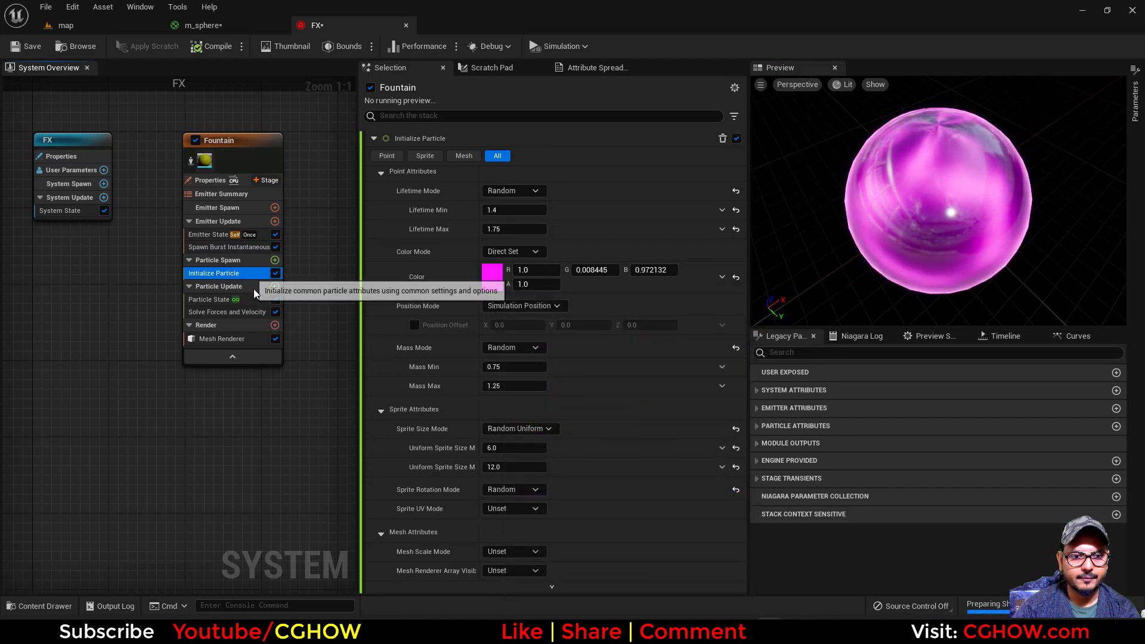
mouse_move(540, 285)
mouse_down()
mouse_move(560, 285)
mouse_move(507, 285)
mouse_move(546, 285)
mouse_up()
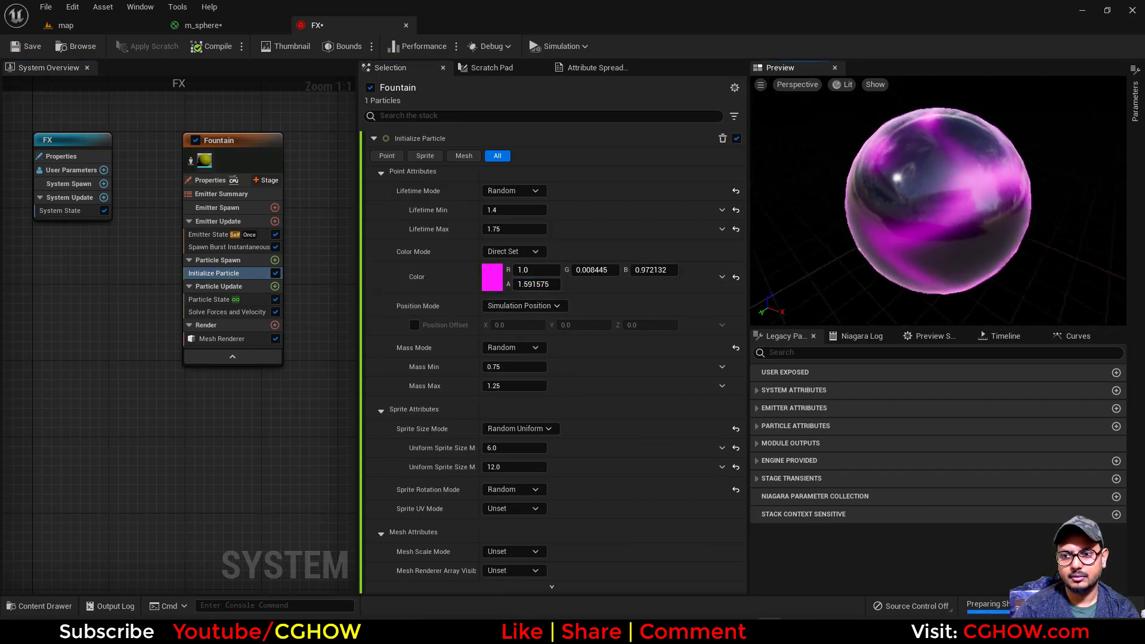
drag(536, 285, 519, 285)
drag(907, 251, 886, 251)
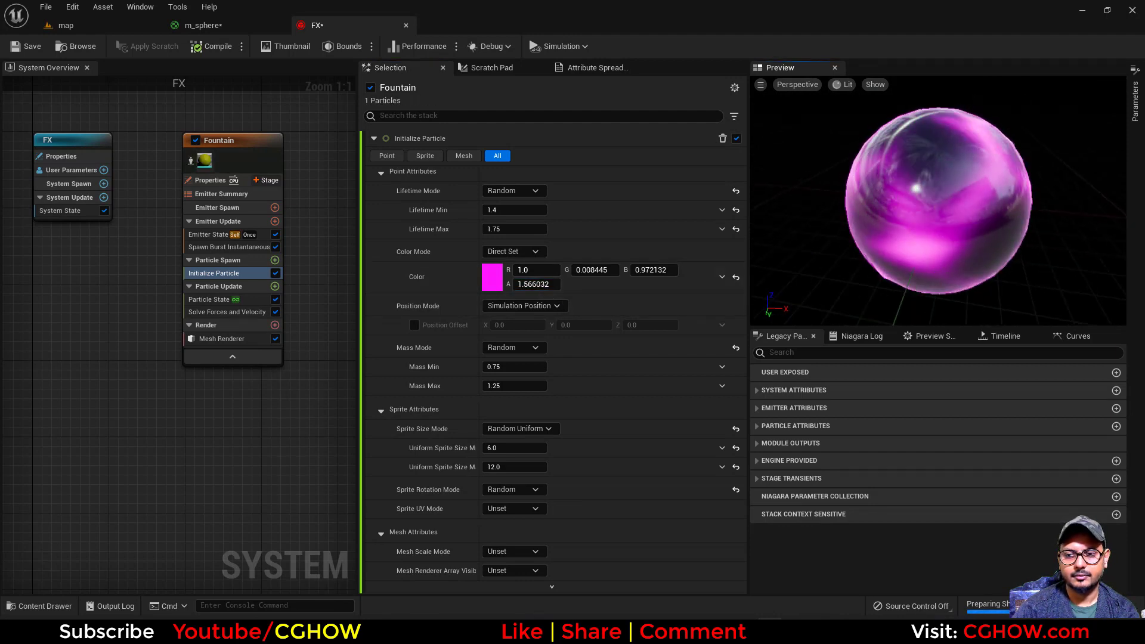
Enable Local Space in the Fountain emitter's properties
click(209, 181)
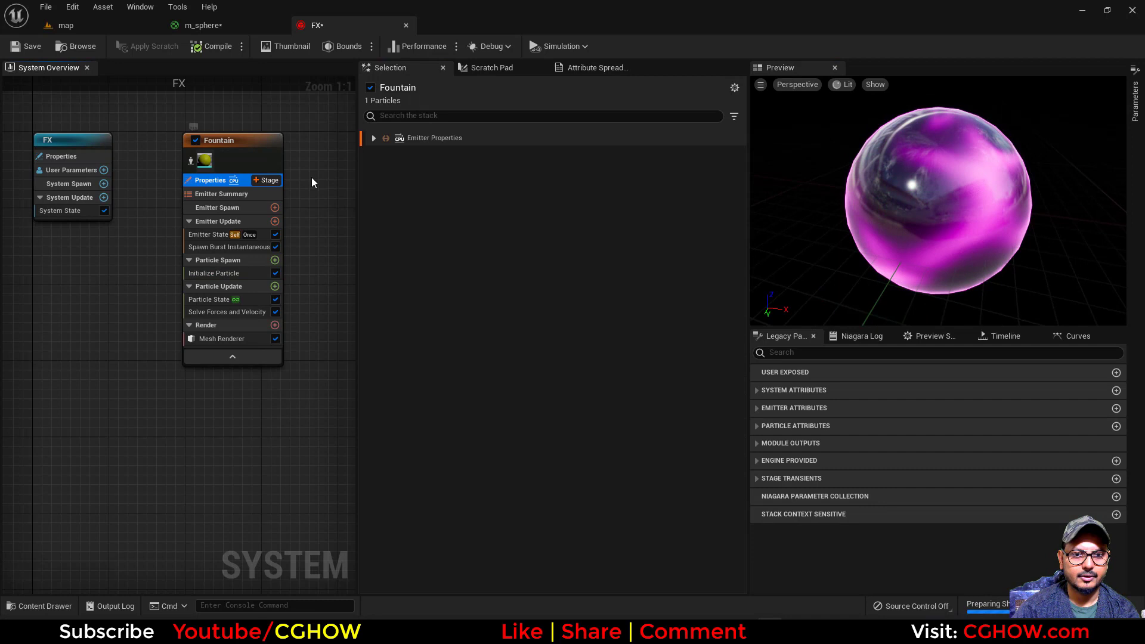
click(388, 143)
click(484, 169)
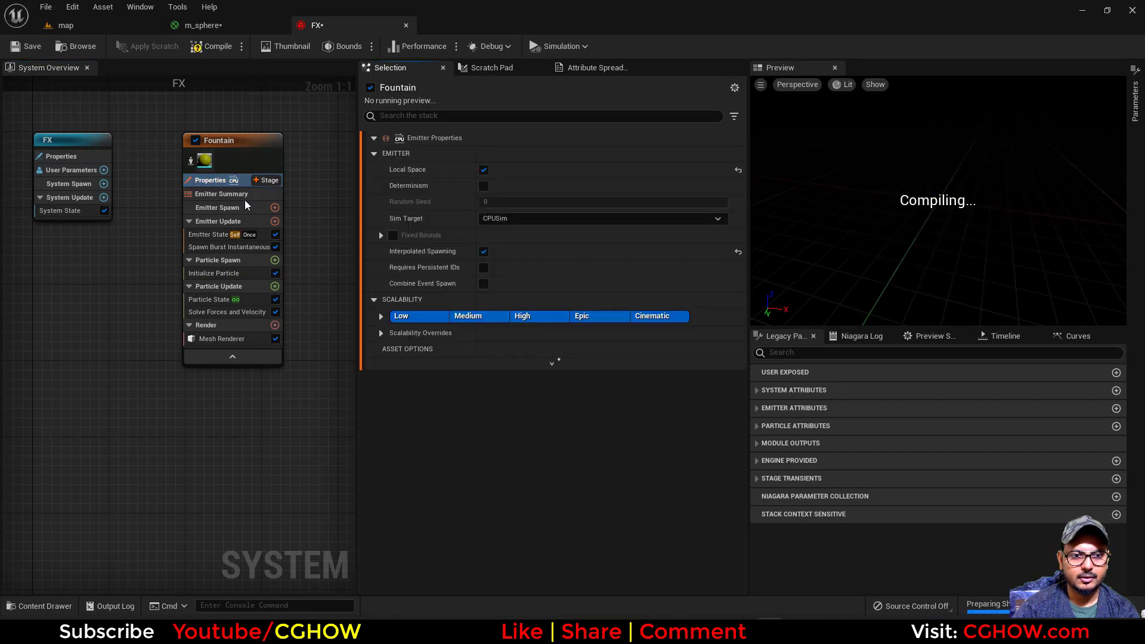
Set the Mesh Scale Mode to Uniform in the Fountain emitter's Initialize Particle module
click(215, 275)
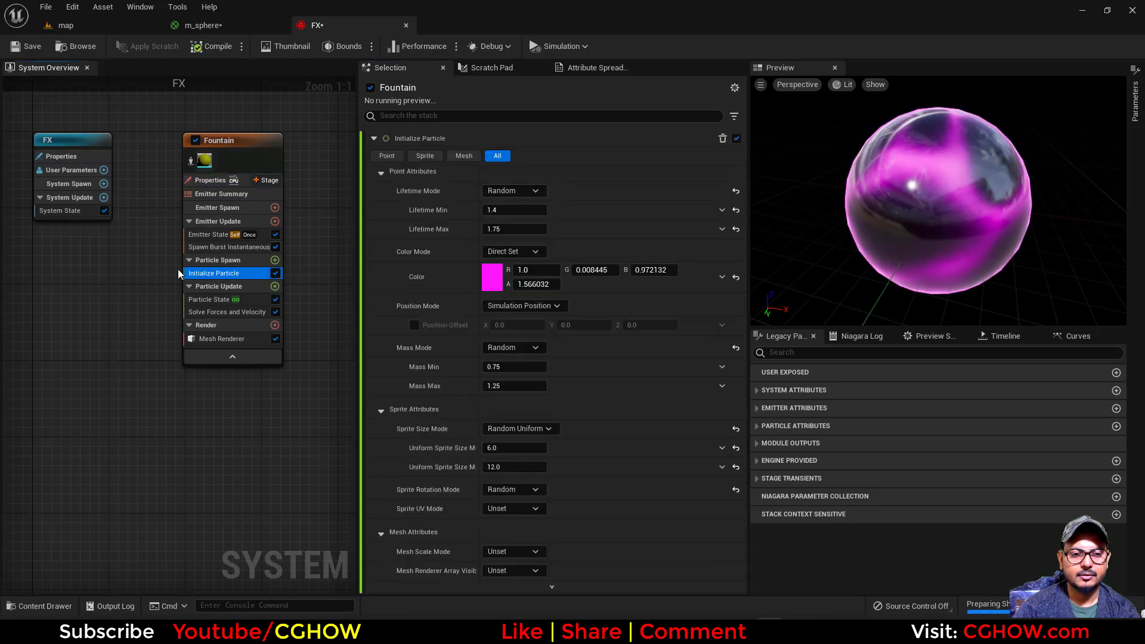
click(512, 551)
click(501, 493)
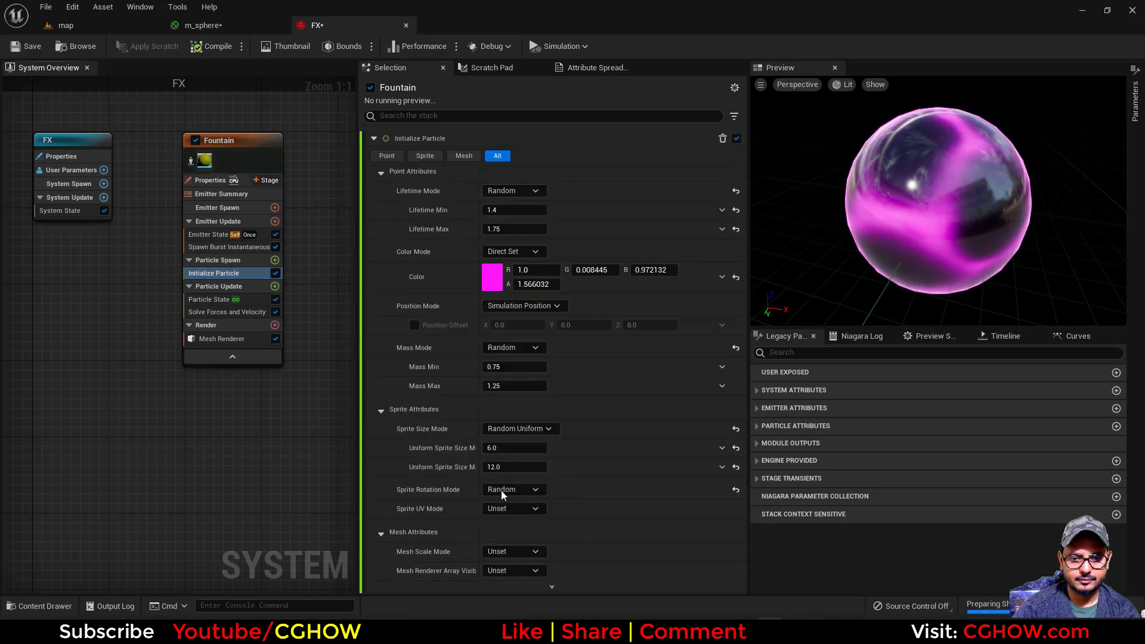
Save the FX system and place it in the map level at location 0, 0, 0
click(10, 53)
click(79, 48)
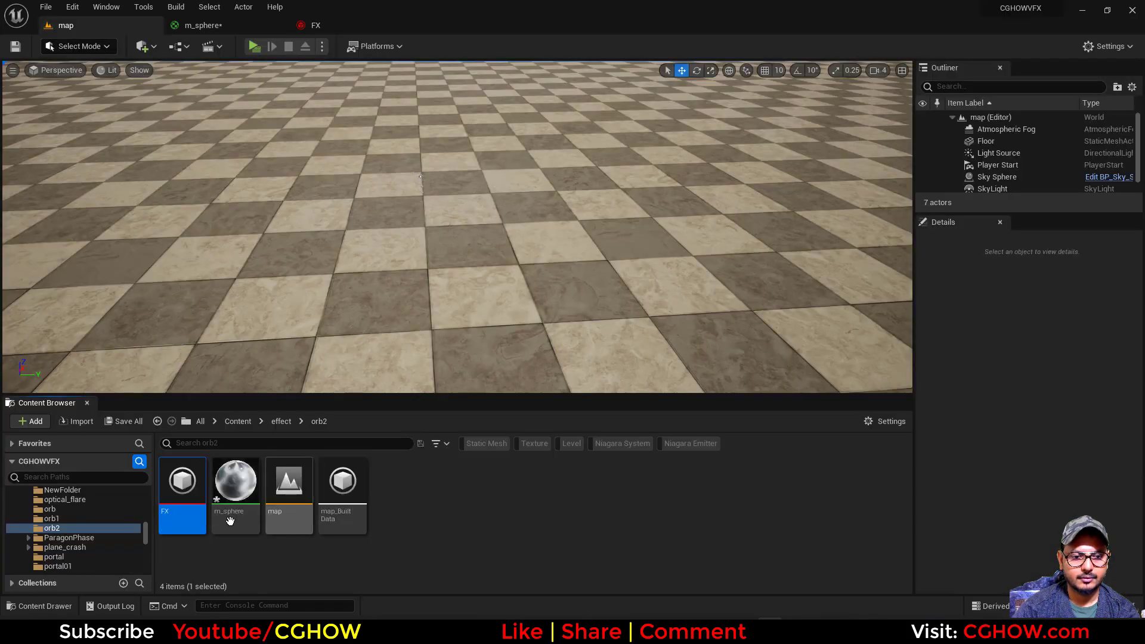
drag(182, 501, 530, 236)
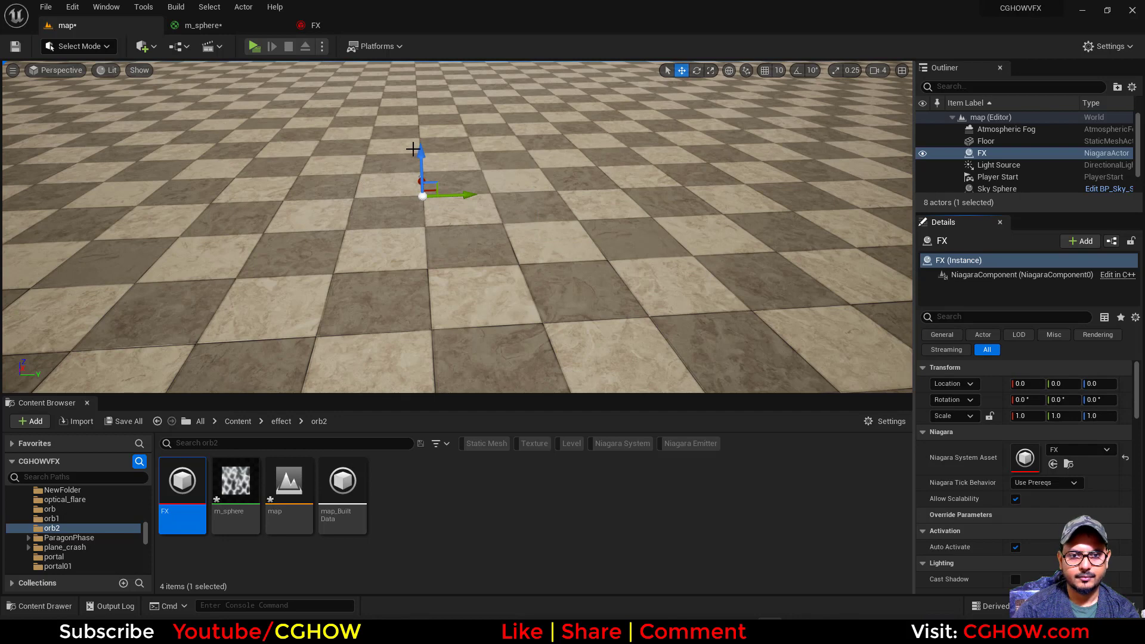
Set the Fountain emitter's Mesh Uniform Scale to 20 and save the FX system
click(323, 26)
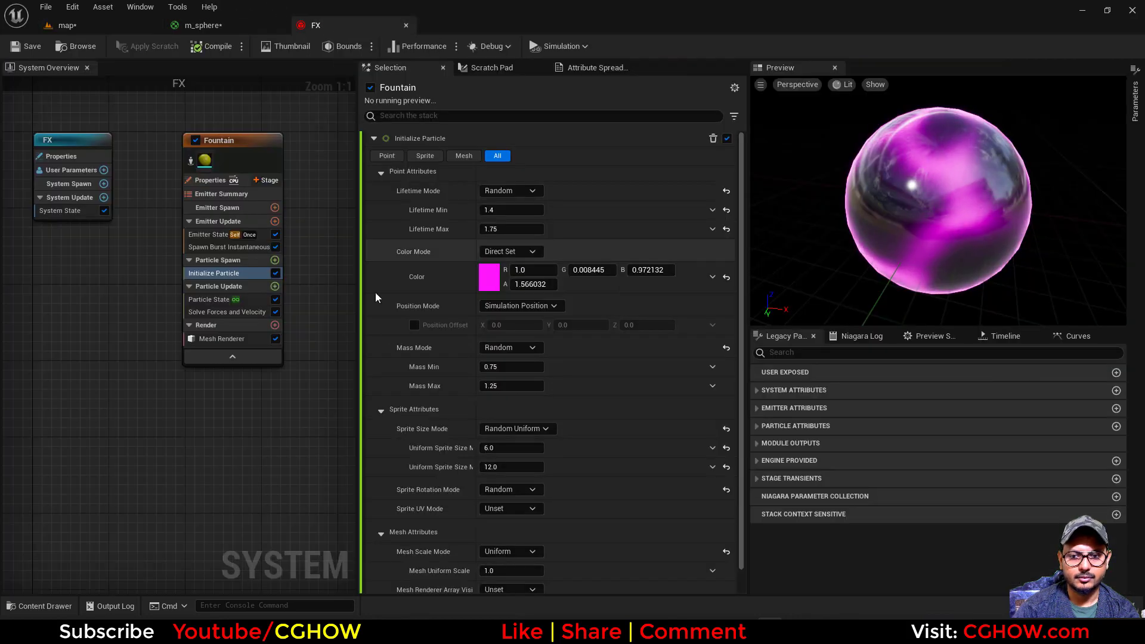
click(506, 570)
text(20)
key(Return)
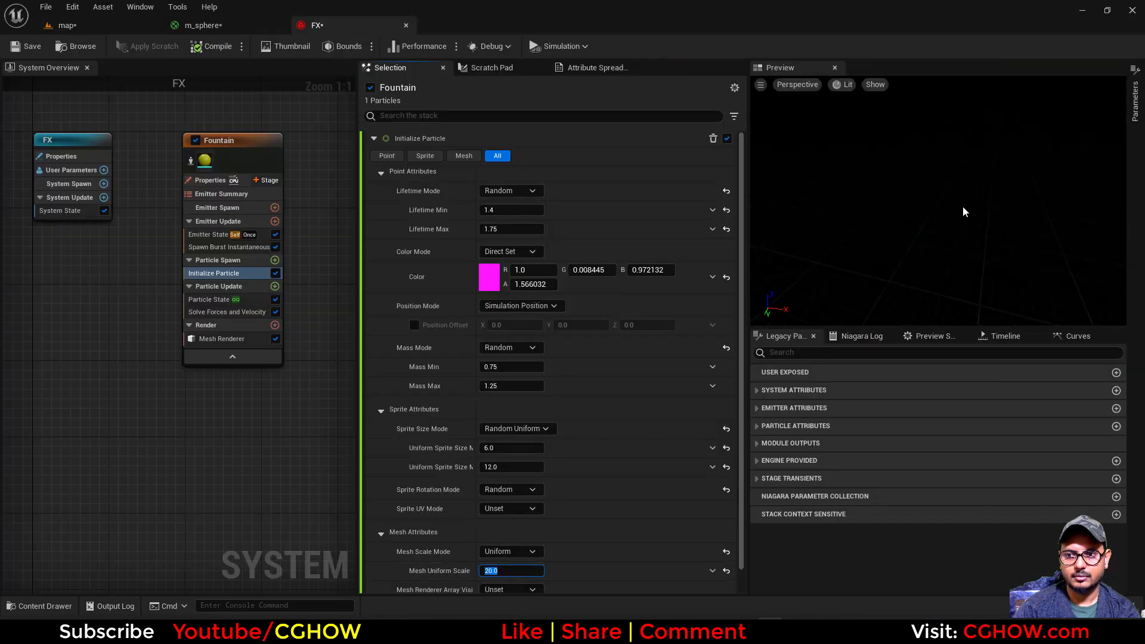
click(19, 48)
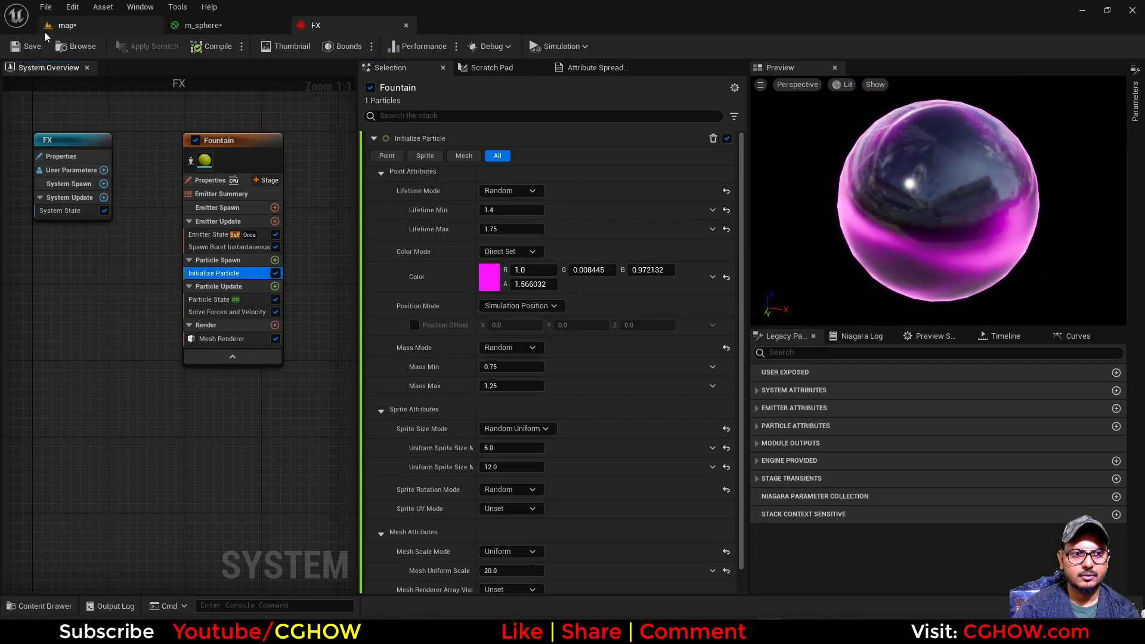
Raise the FX actor in the map level to about Z 83.5 and check the orb against the floor
click(51, 29)
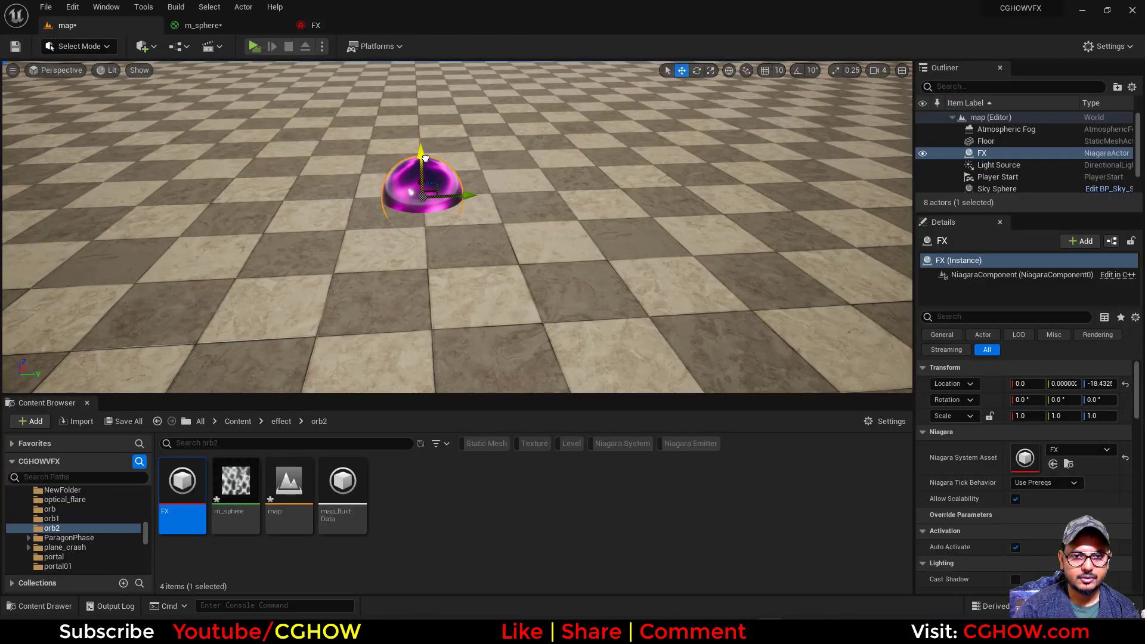
right_drag(422, 223, 490, 274)
key(f)
scroll(411, 293, up, 5)
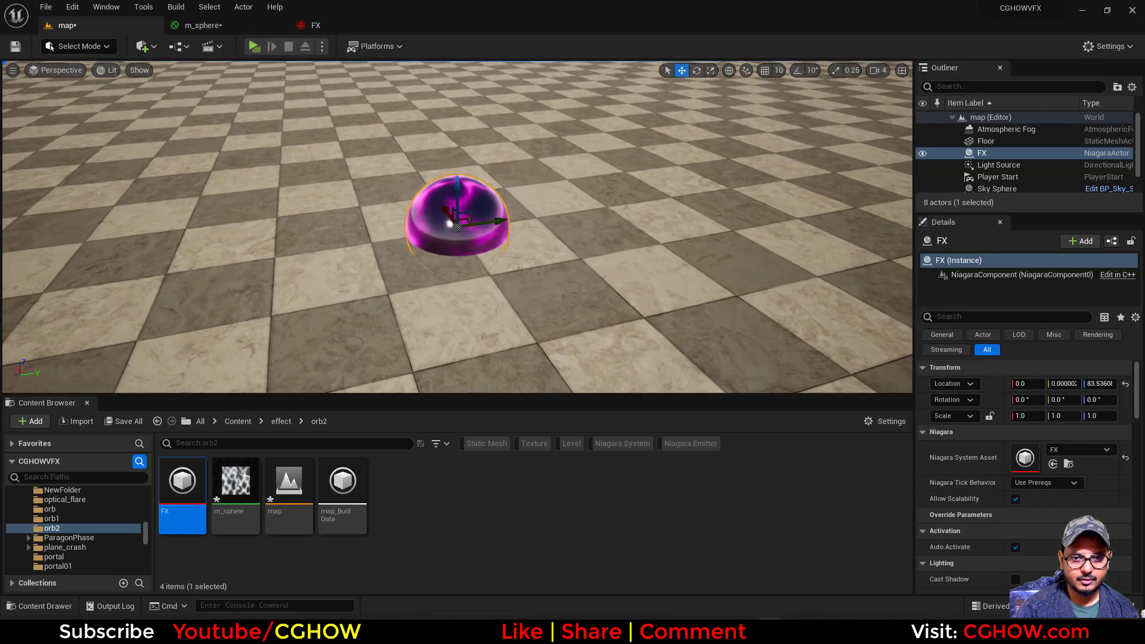
alt+drag(667, 356, 644, 383)
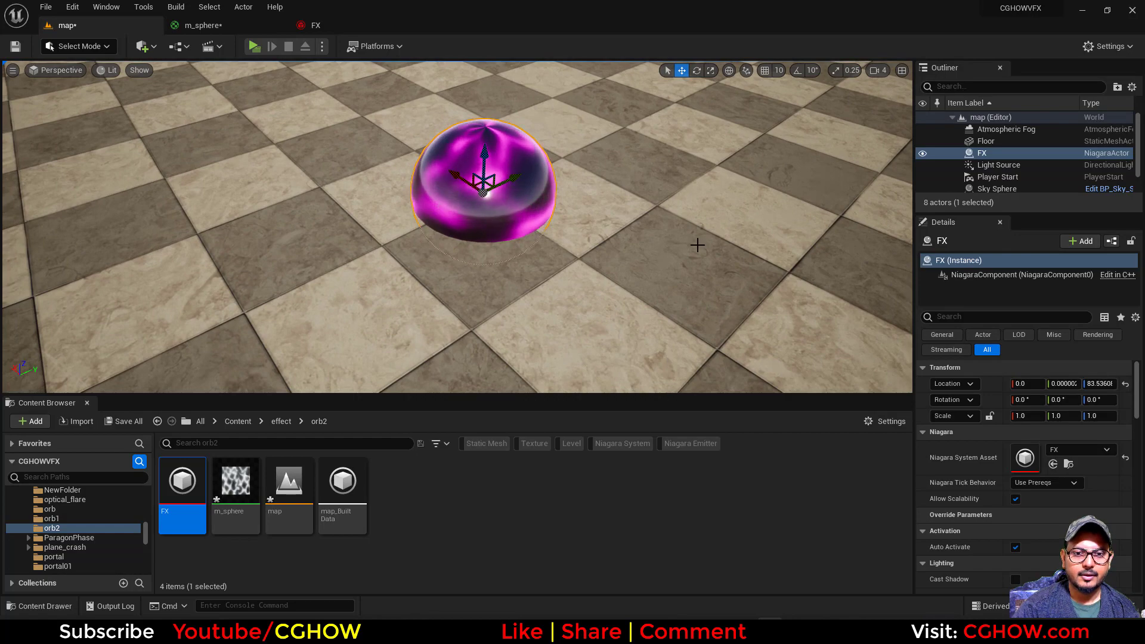
click(764, 250)
alt+drag(764, 250, 755, 179)
scroll(663, 270, up, 1)
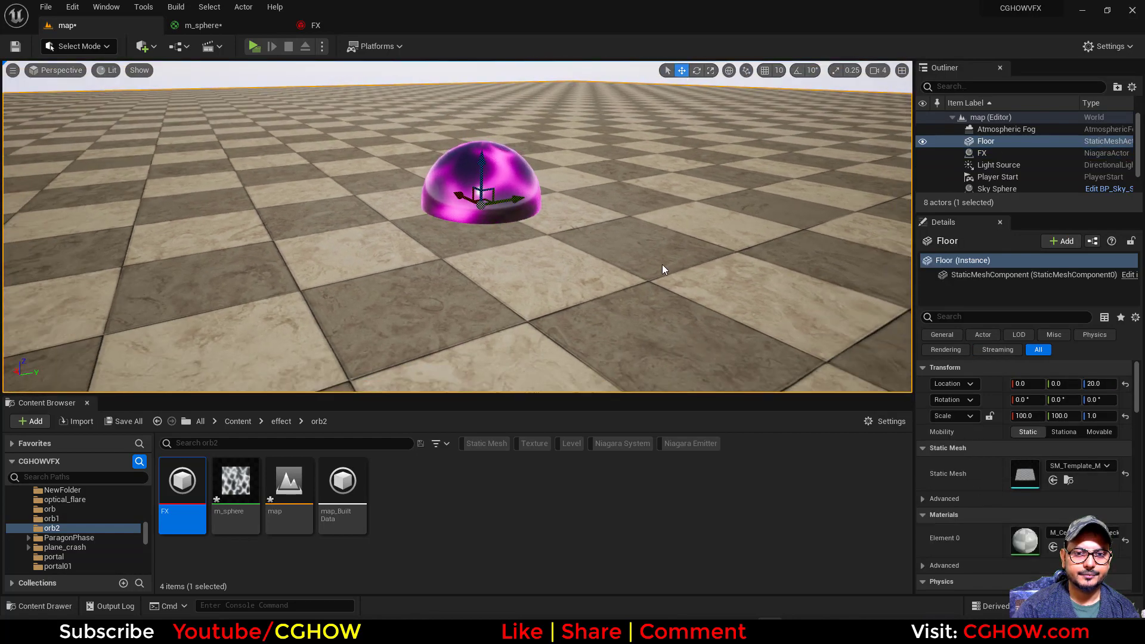
mouse_move(662, 270)
mouse_down()
mouse_move(638, 307)
mouse_move(664, 280)
mouse_move(667, 254)
mouse_up()
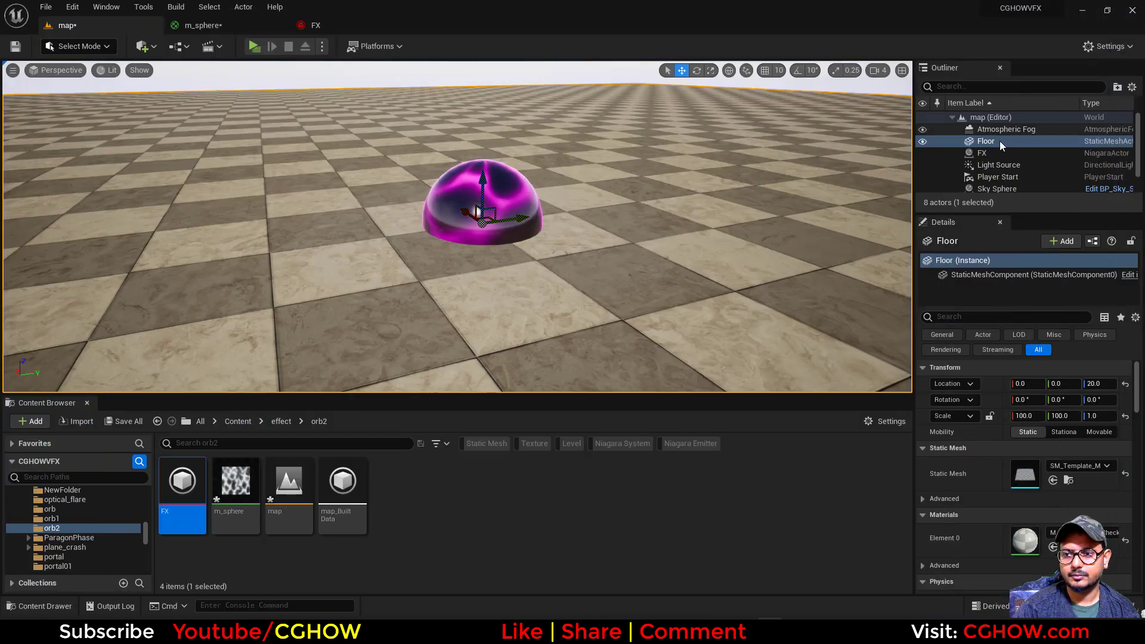
Move the Light Source away from the orb to about Y -1513 and Z 1425
scroll(1001, 179, down, 2)
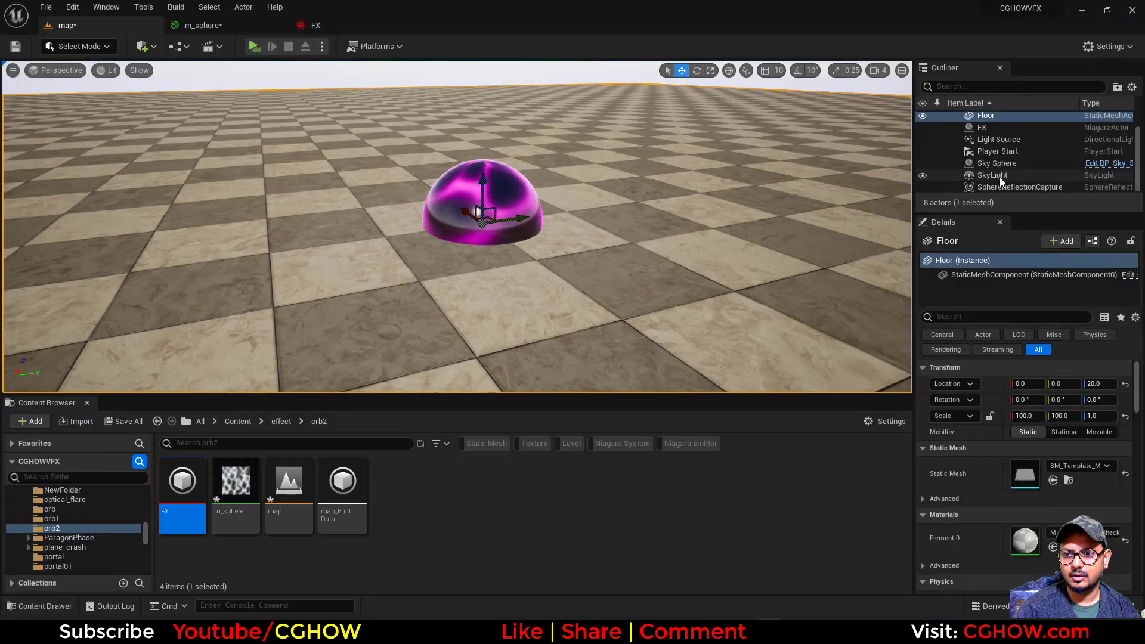
click(984, 139)
key(f)
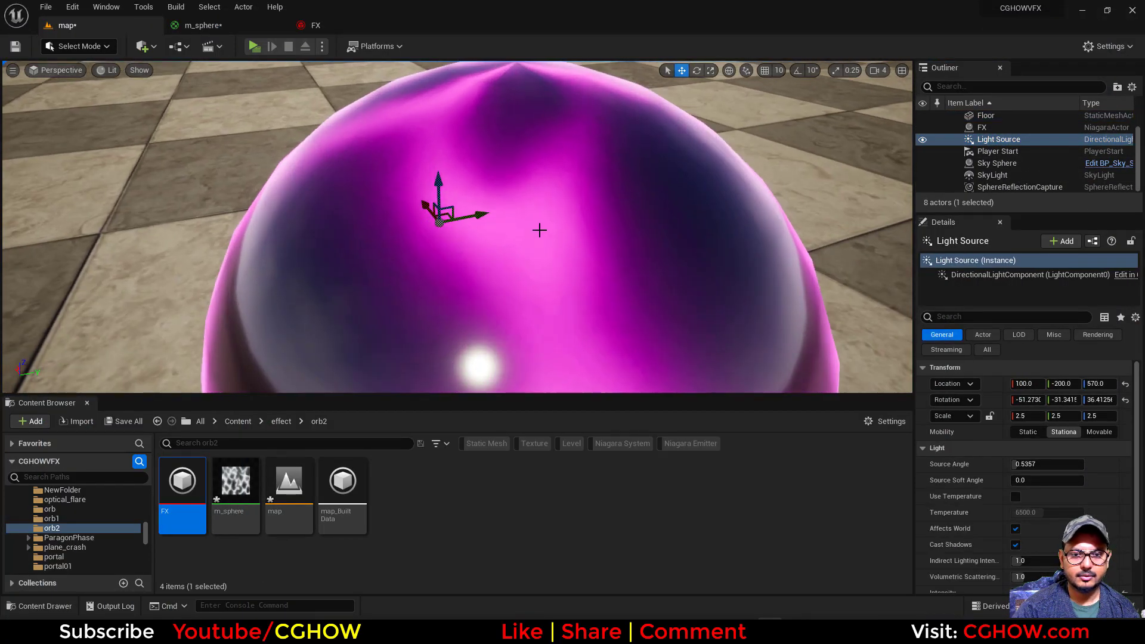
scroll(539, 230, down, 3)
drag(488, 220, 178, 281)
key(g)
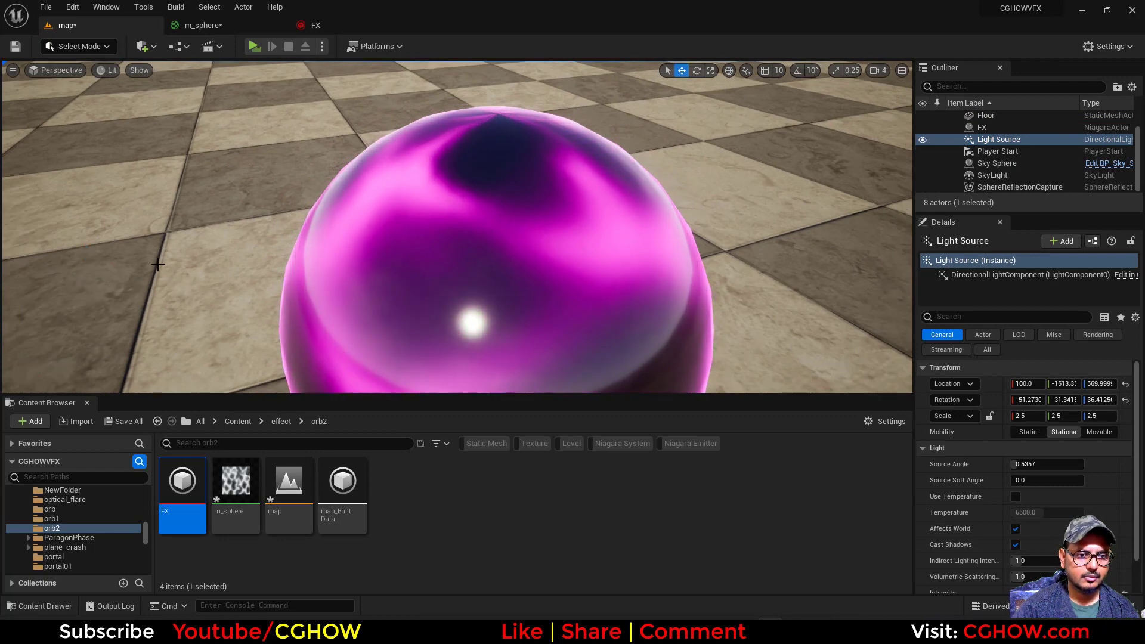
scroll(179, 261, down, 3)
key(g)
scroll(241, 250, down, 1)
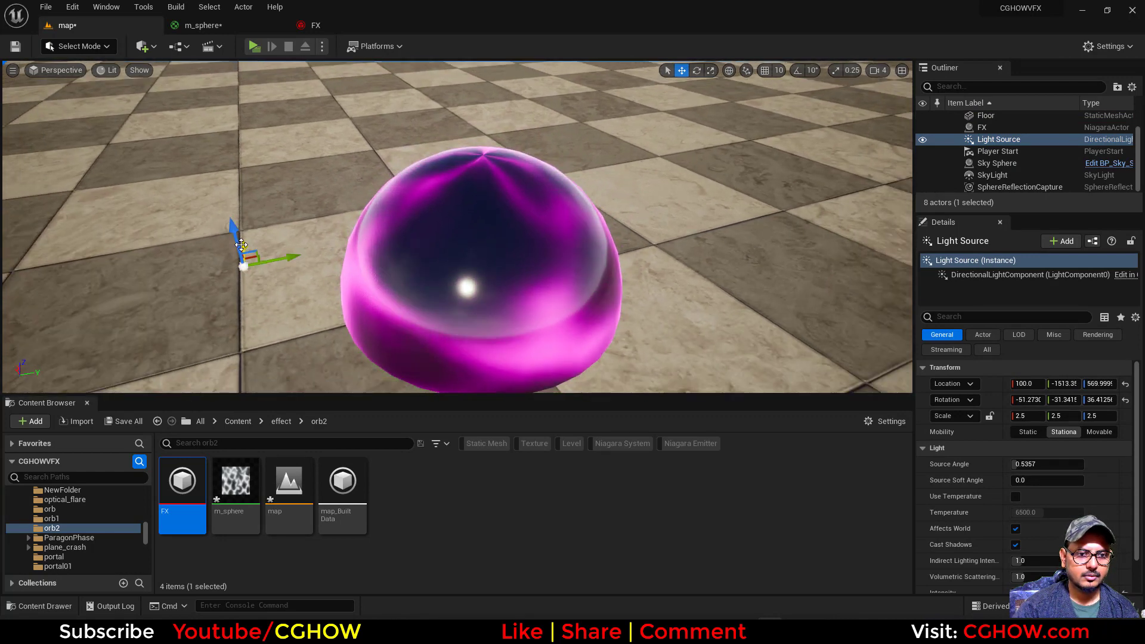
alt+drag(210, 255, 263, 256)
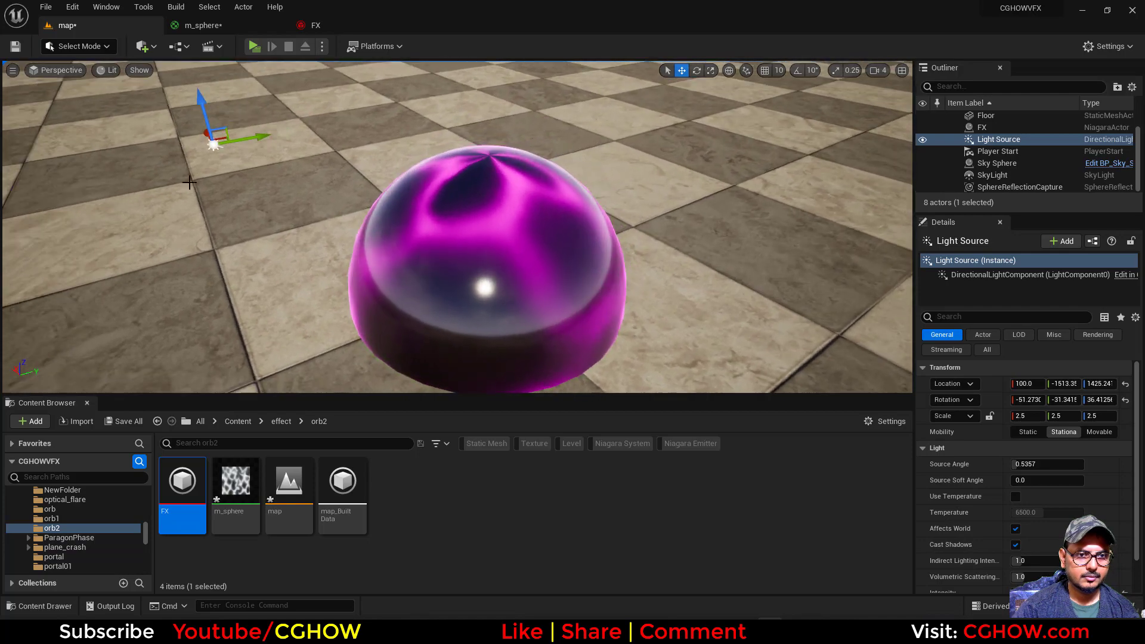
Rotate the Light Source to about -21, 81 and 156 degrees to darken the level
key(e)
drag(152, 107, 168, 198)
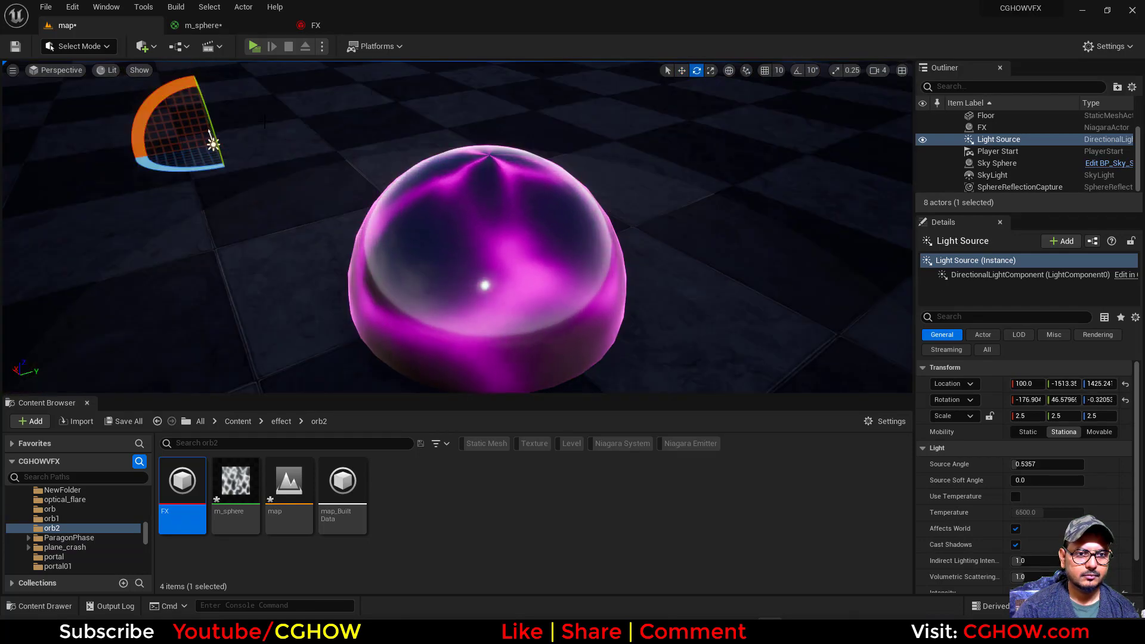
alt+drag(251, 179, 334, 114)
drag(411, 77, 323, 84)
alt+drag(108, 164, 178, 155)
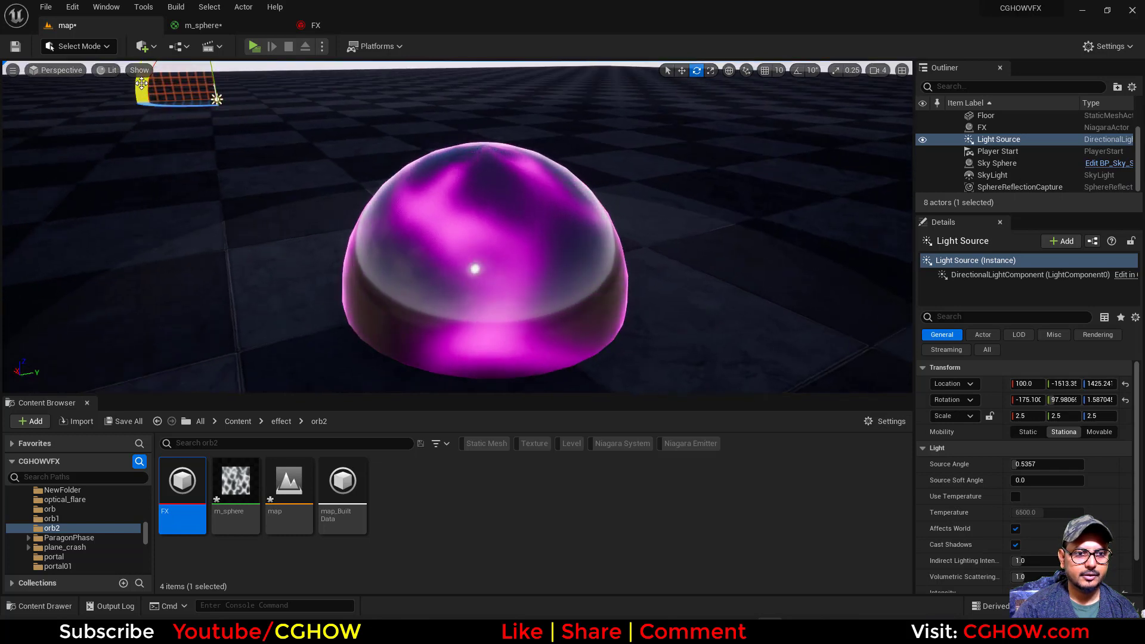
drag(141, 83, 190, 126)
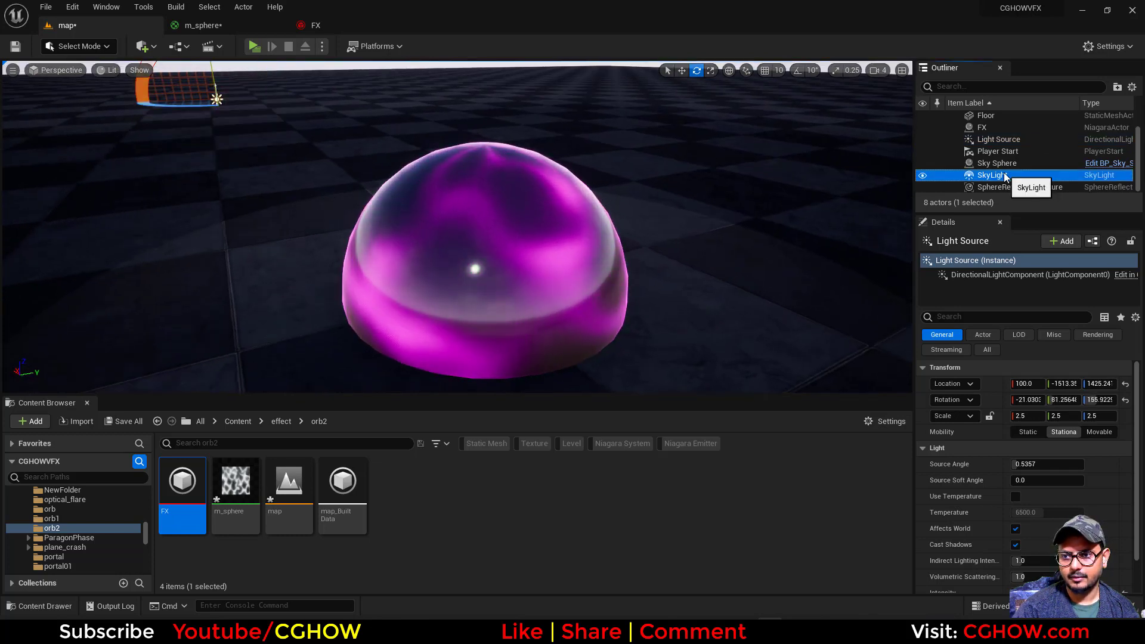
Refresh the Sky Sphere's material so the sky matches the rotated directional light
click(997, 174)
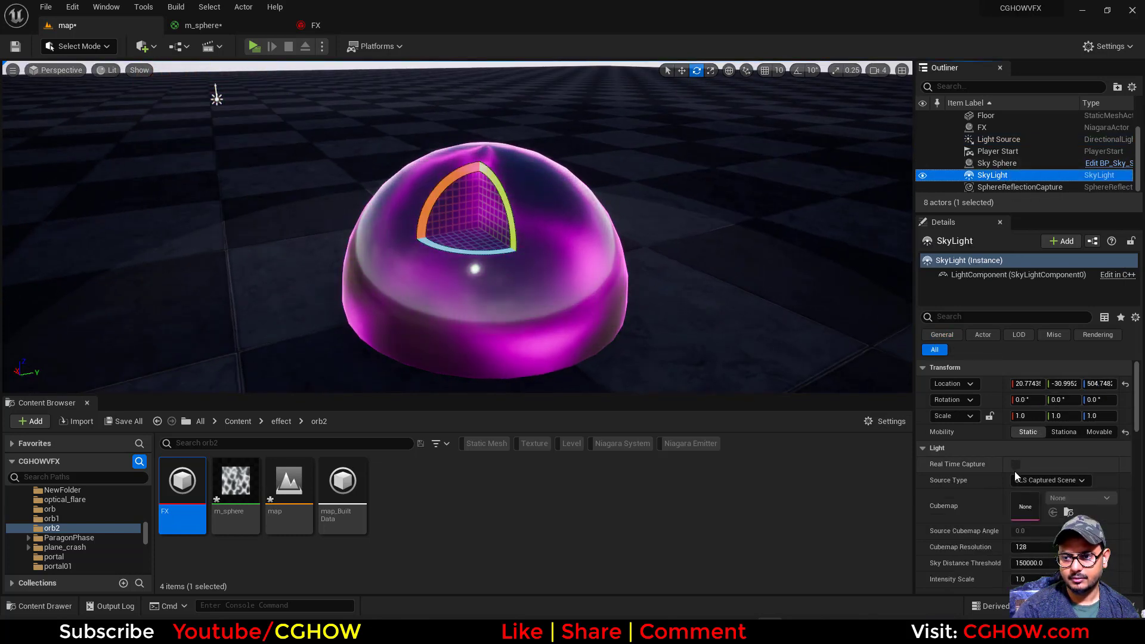
click(1001, 164)
scroll(709, 202, down, 2)
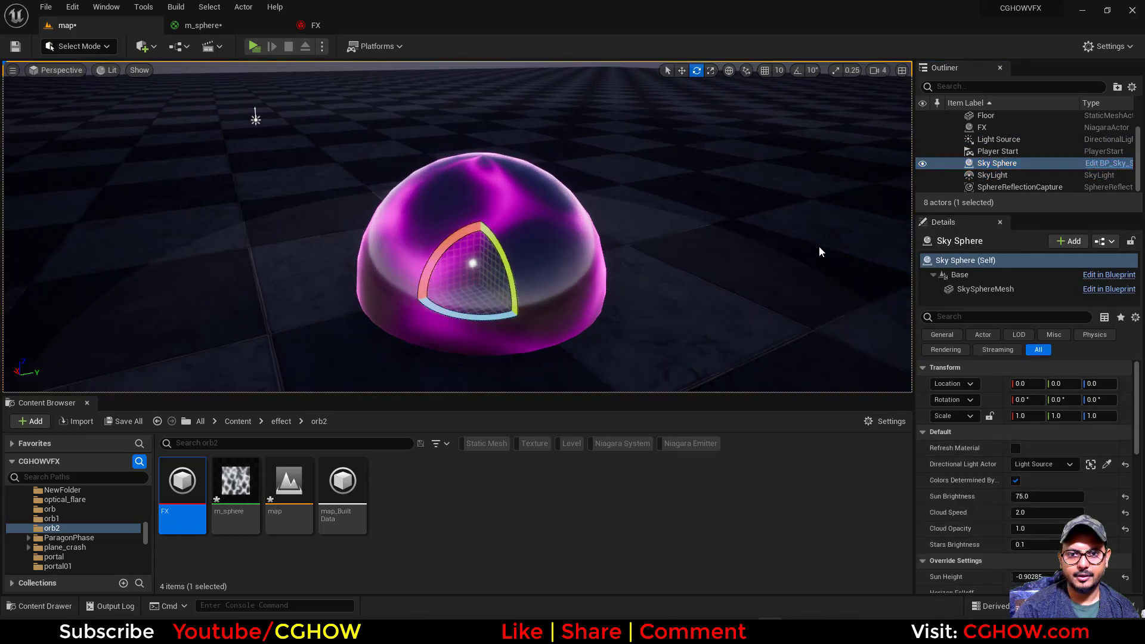
alt+drag(774, 255, 776, 316)
scroll(775, 255, down, 4)
scroll(689, 262, down, 2)
Set the SphereReflectionCapture's Influence Radius to 16384
click(1014, 187)
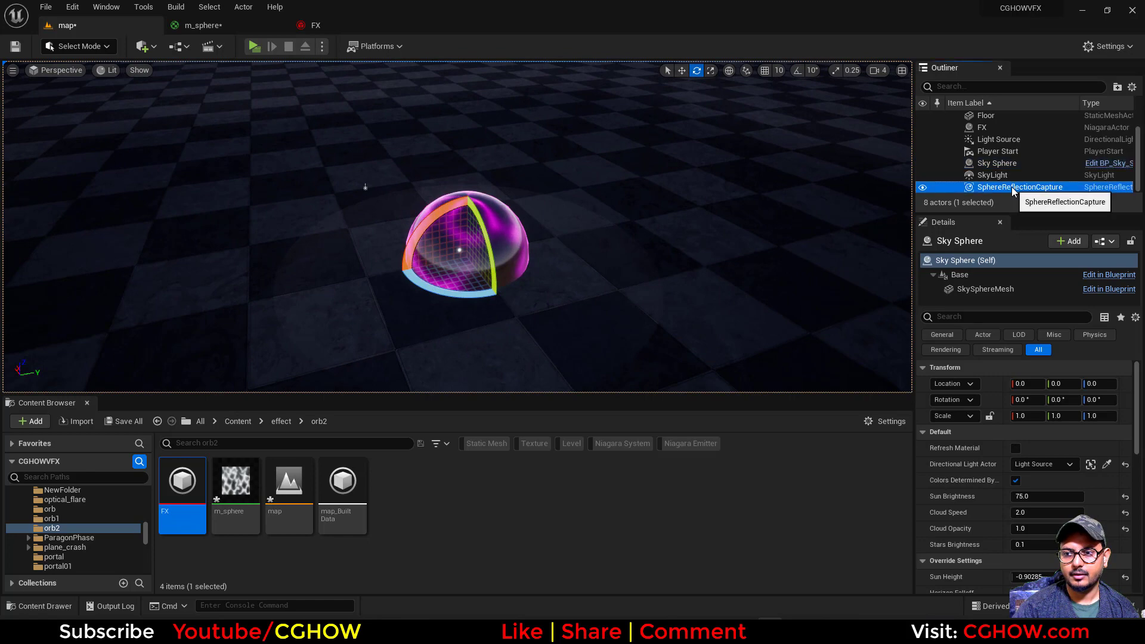
drag(1047, 448, 1109, 448)
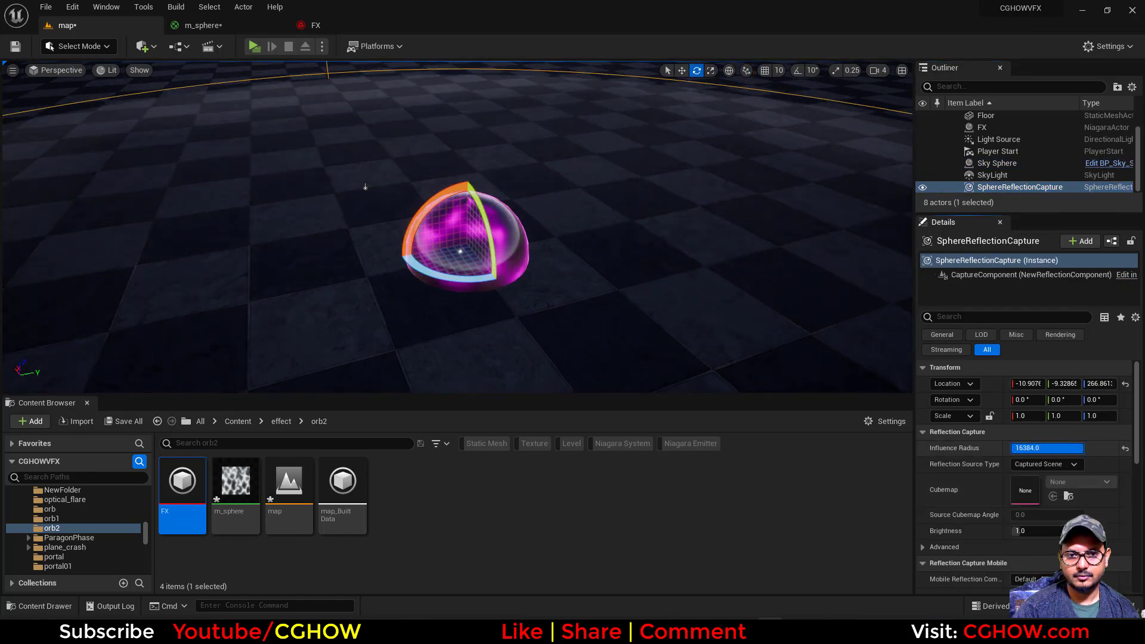
alt+drag(852, 387, 852, 364)
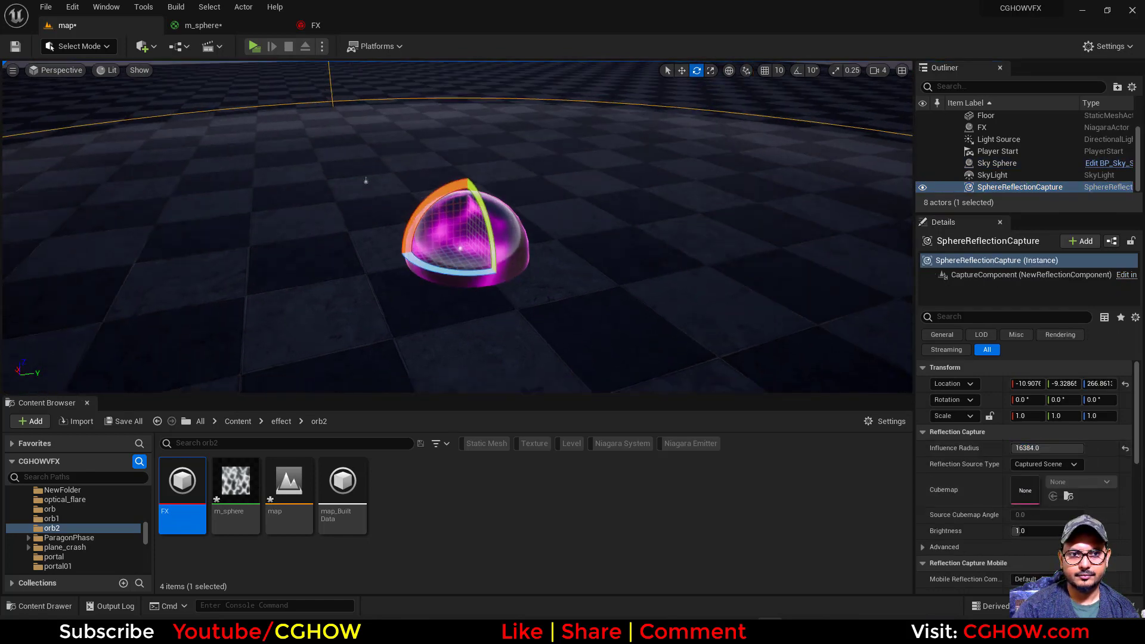
Examine the orb, dark floor and sky from several angles
click(513, 90)
scroll(601, 286, down, 2)
scroll(601, 286, up, 5)
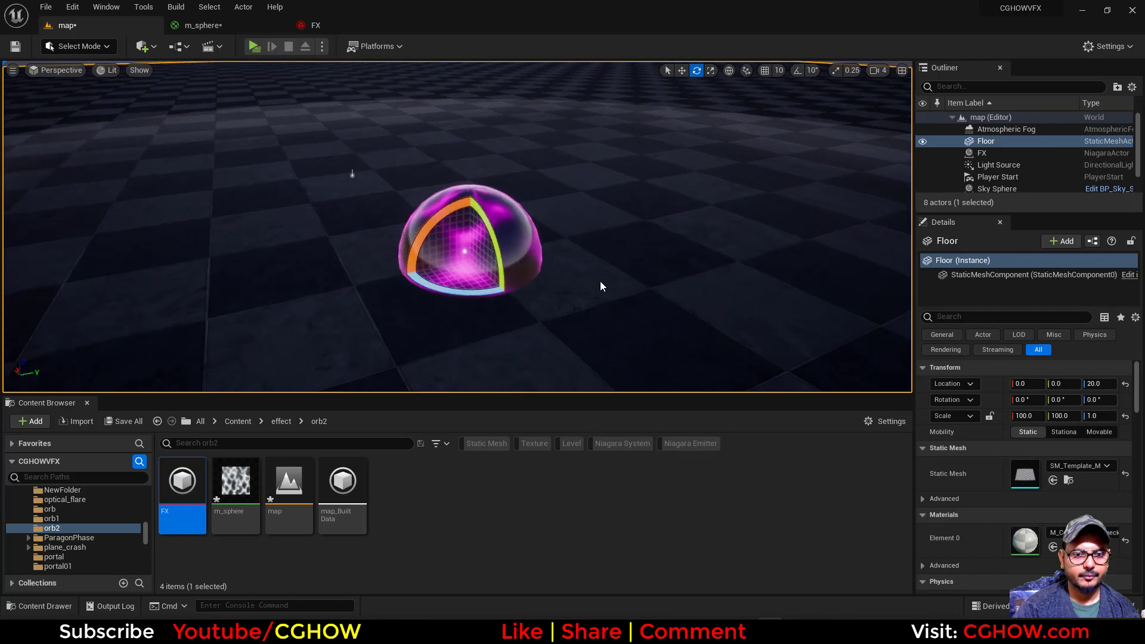
alt+drag(266, 160, 239, 148)
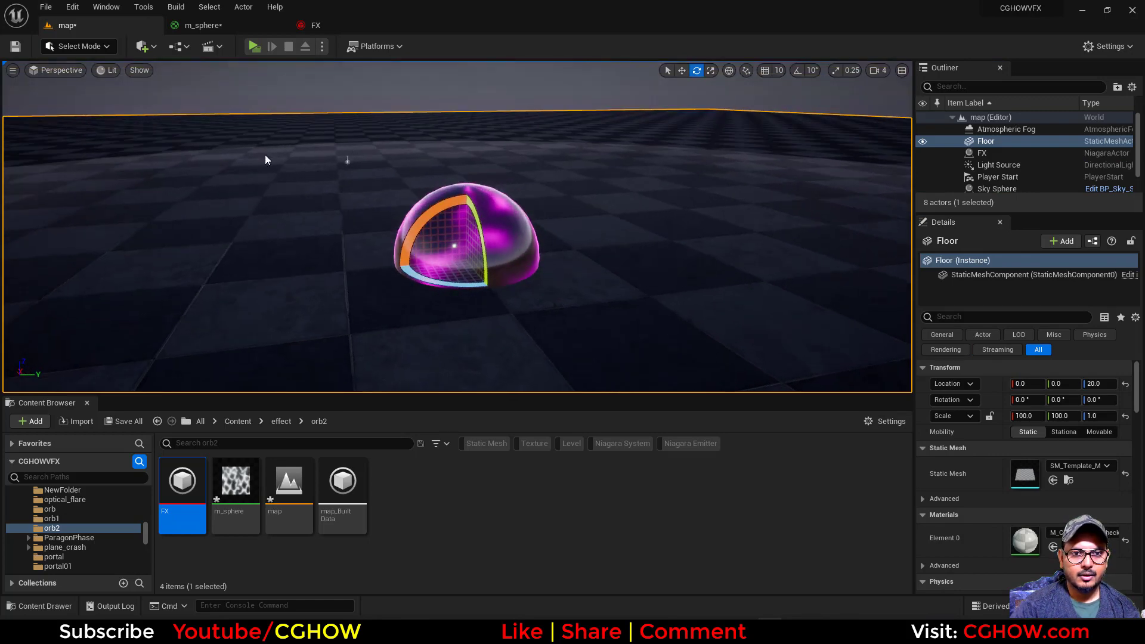
click(264, 102)
alt+drag(264, 102, 339, 263)
click(486, 212)
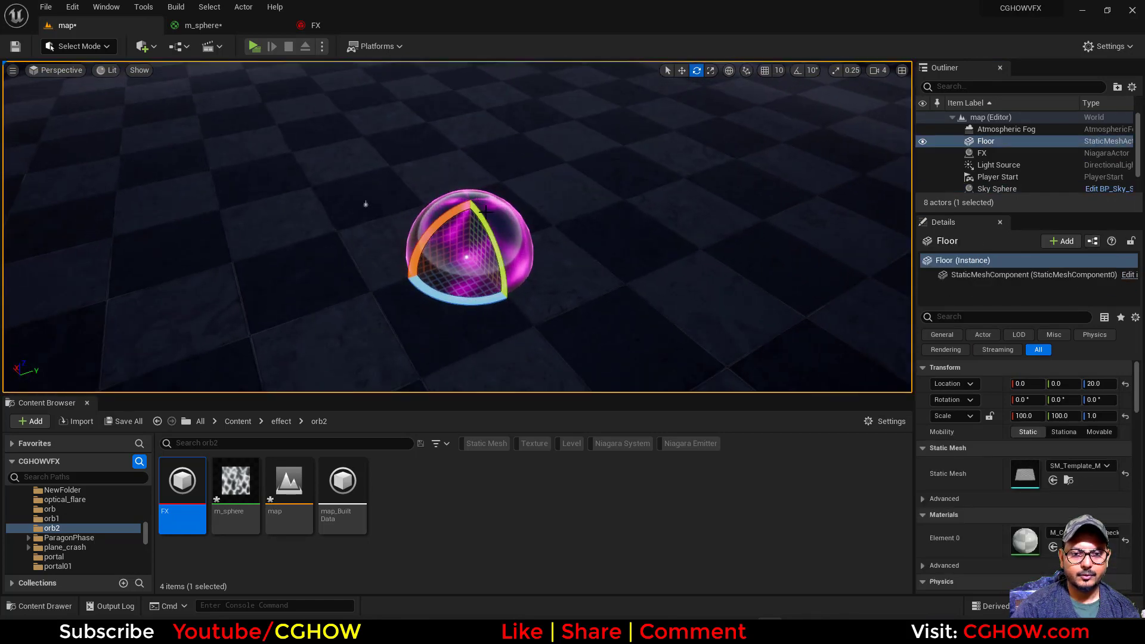
Frame the orb without editor gizmos and compare it with the reference orb video in the web browser
scroll(486, 212, down, 2)
middle_drag(606, 231, 606, 265)
key(g)
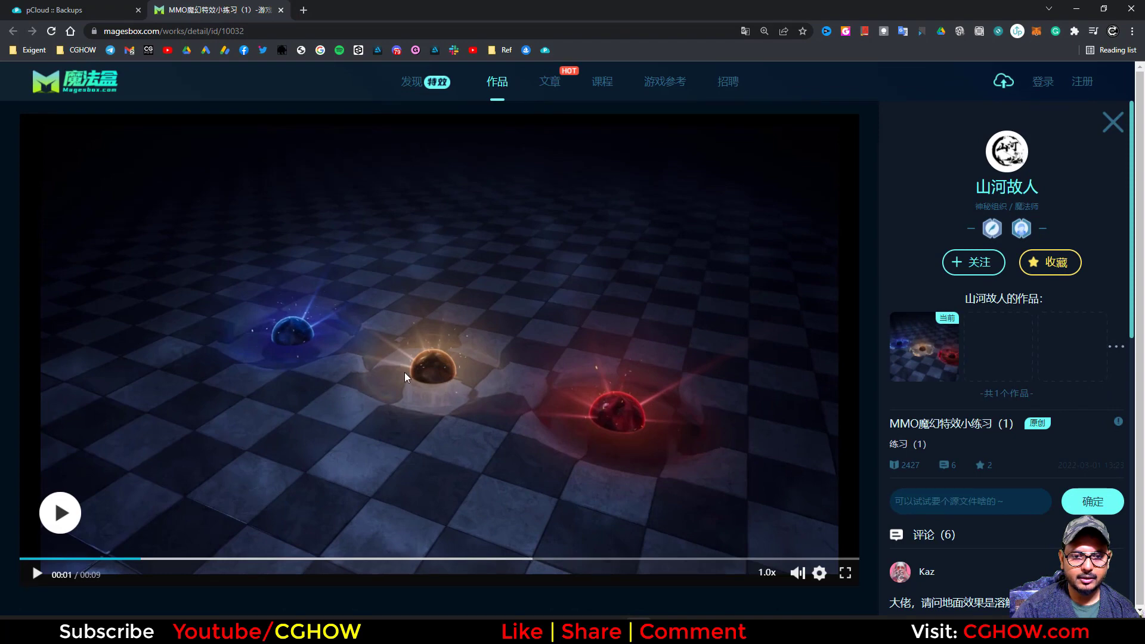
click(59, 514)
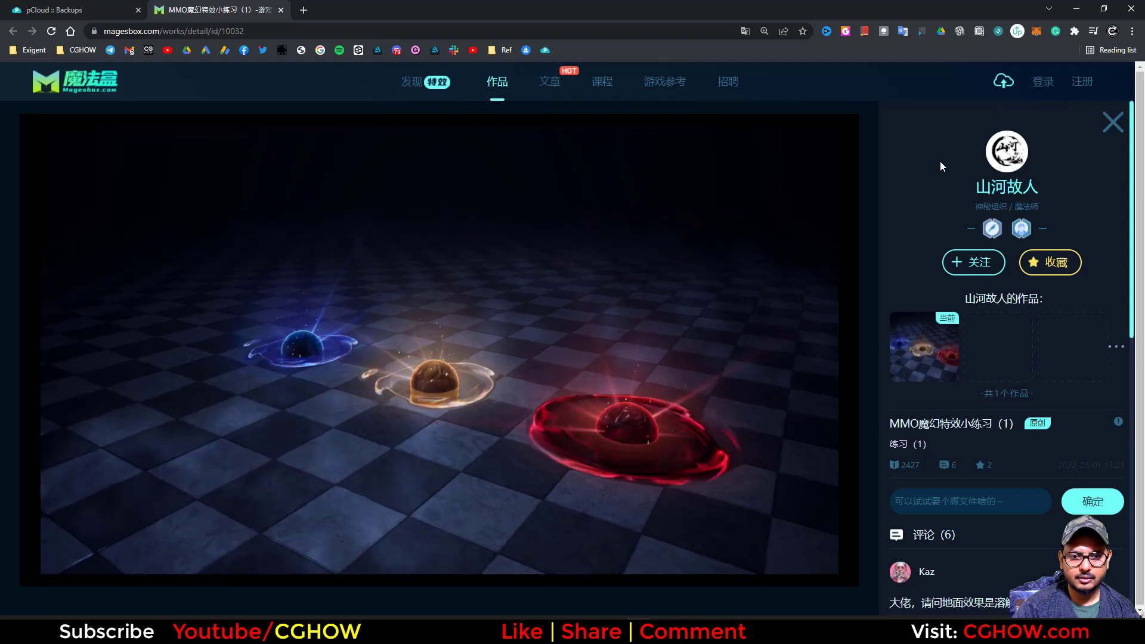
click(1077, 9)
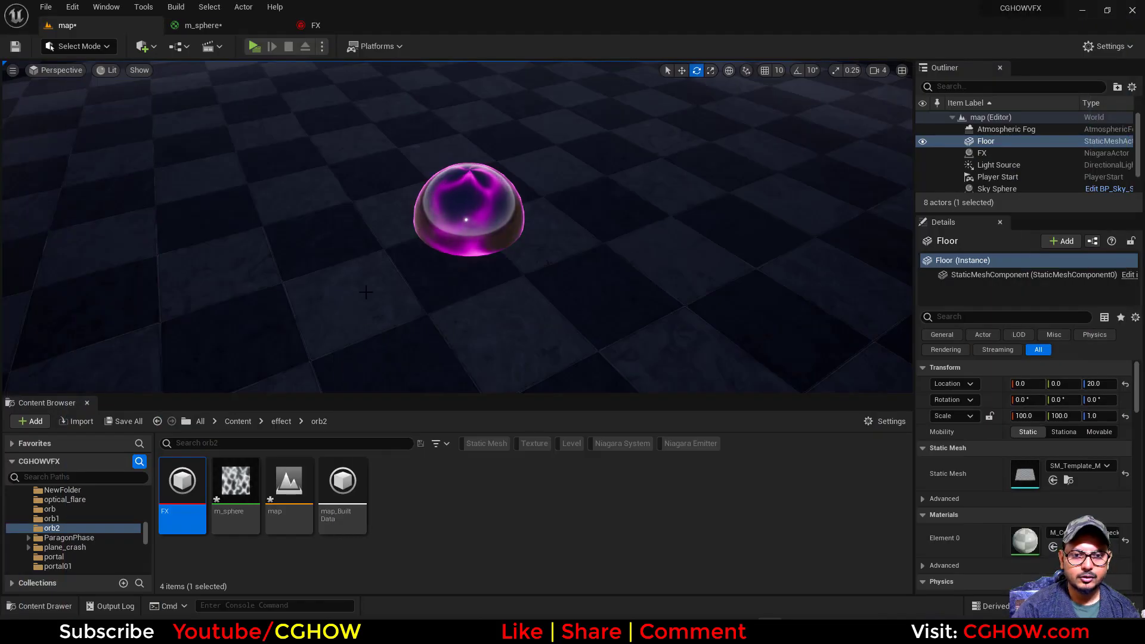
Close the m_sphere material editor and return to the FX Niagara system
click(206, 26)
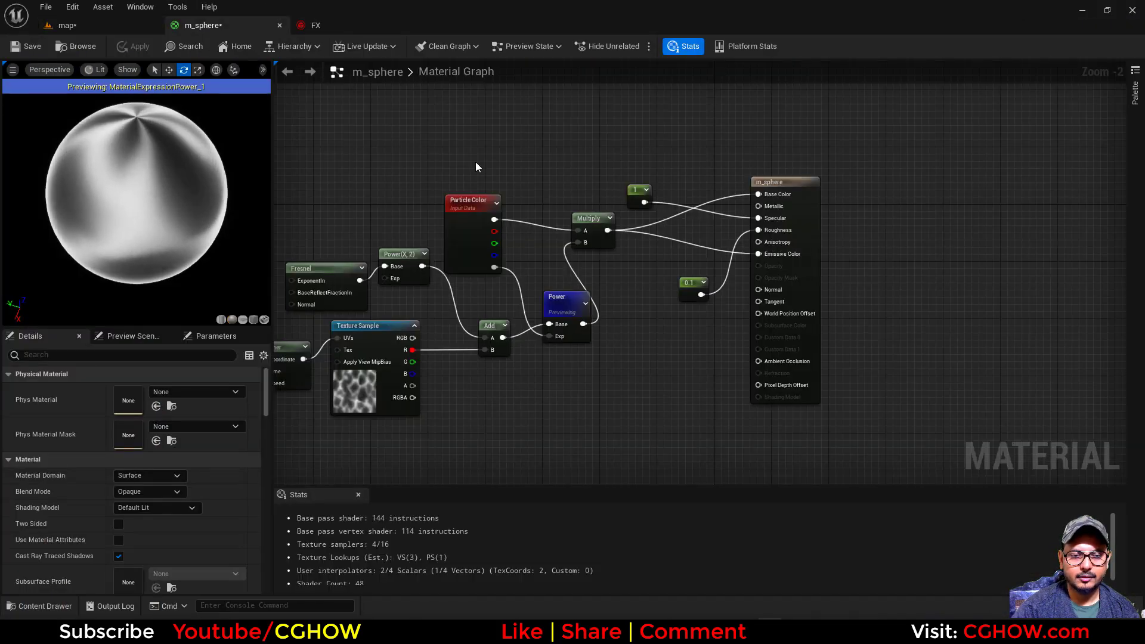
click(279, 26)
click(206, 27)
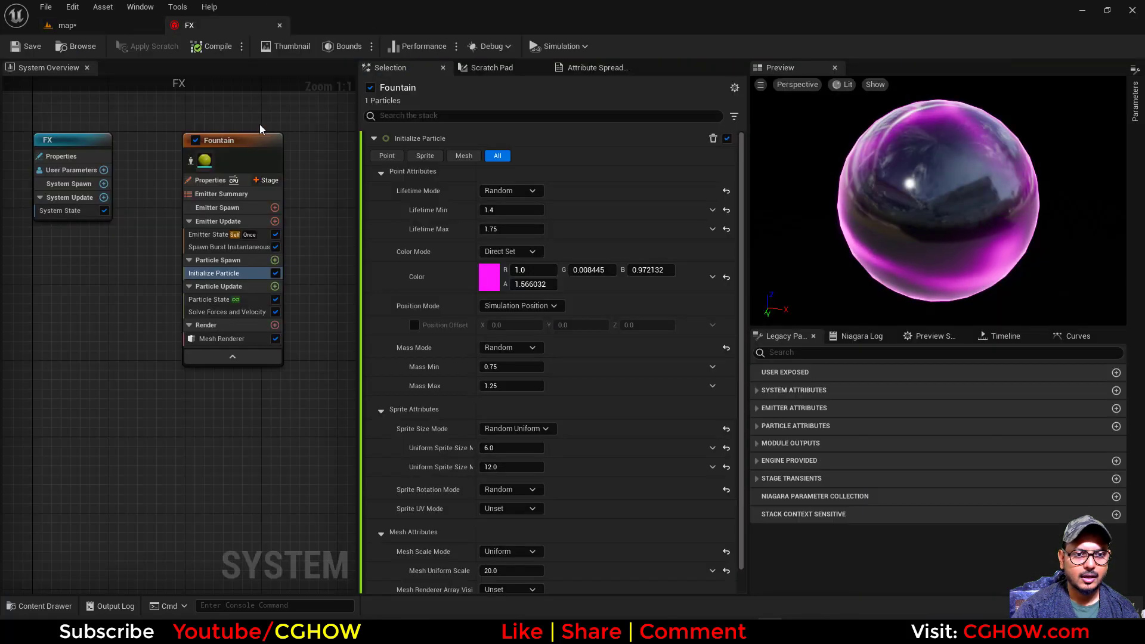
Duplicate the Fountain emitter within the FX system, placing the copy beside the original
click(88, 194)
key(ctrl+c)
click(177, 167)
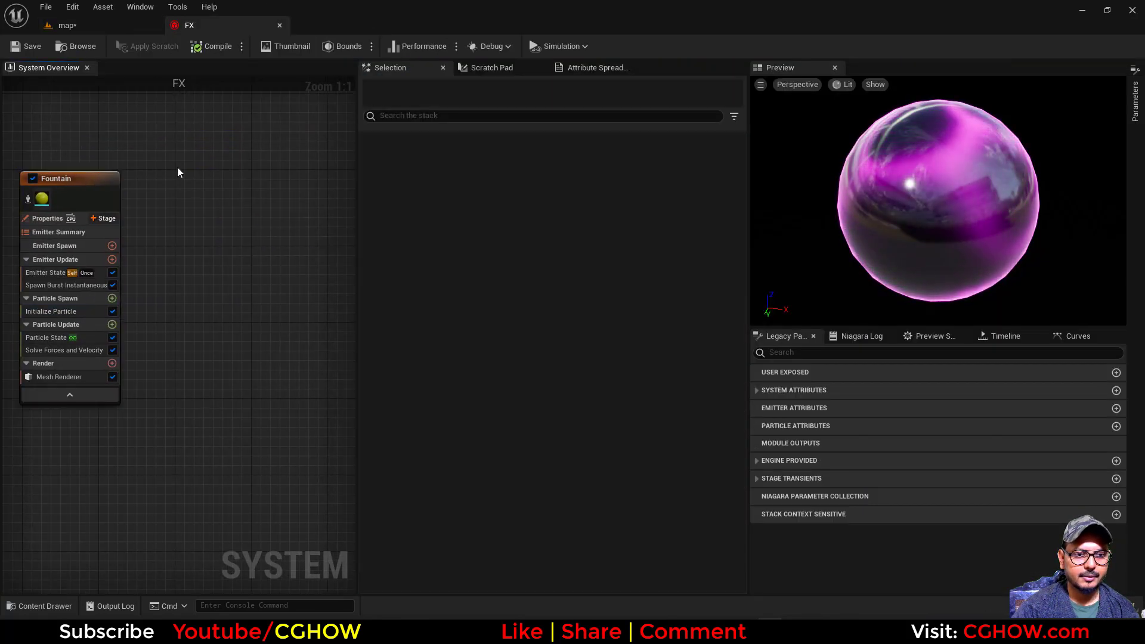
key(ctrl+v)
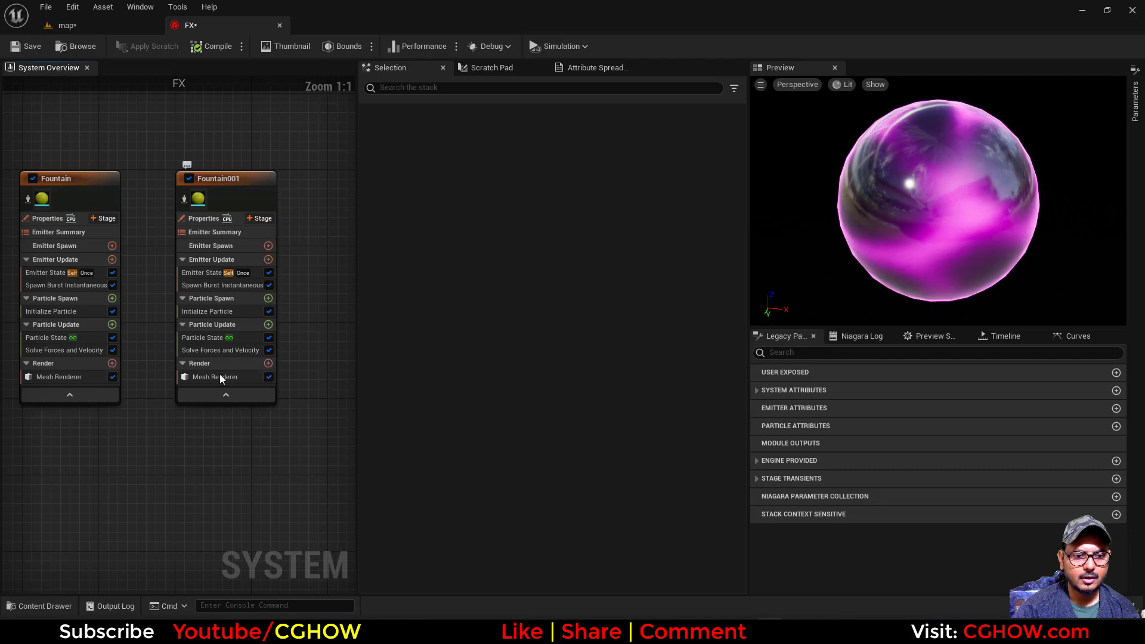
Replace the Fountain001 emitter's Mesh Renderer with a Sprite Renderer
click(273, 377)
key(Delete)
click(268, 352)
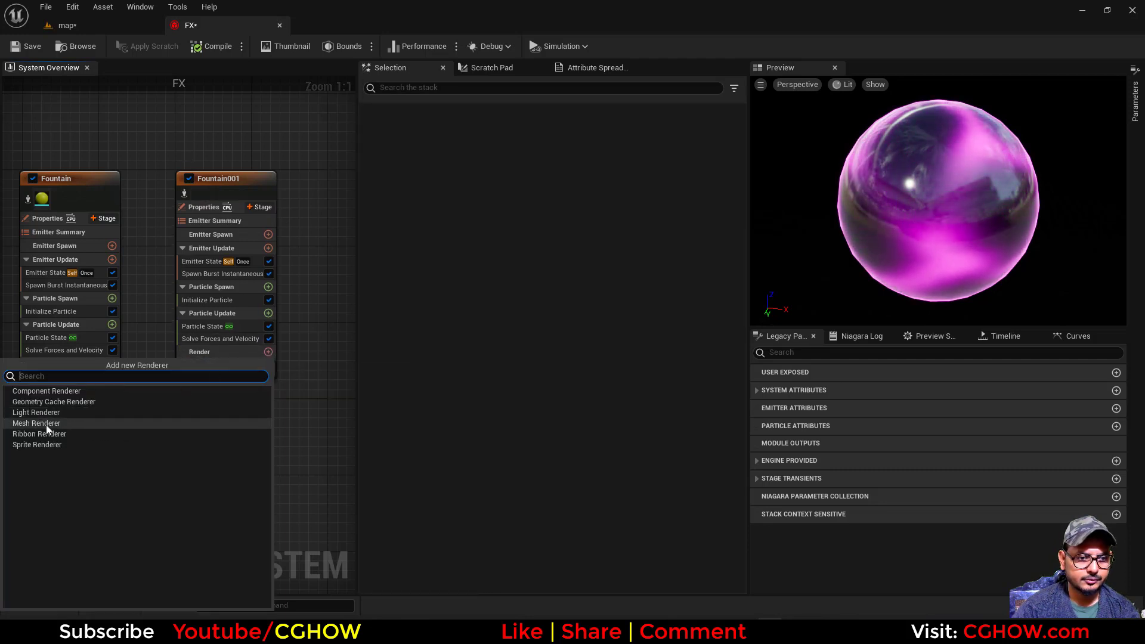
click(36, 444)
Assign the m_Radial material to the Fountain001 Sprite Renderer
click(536, 174)
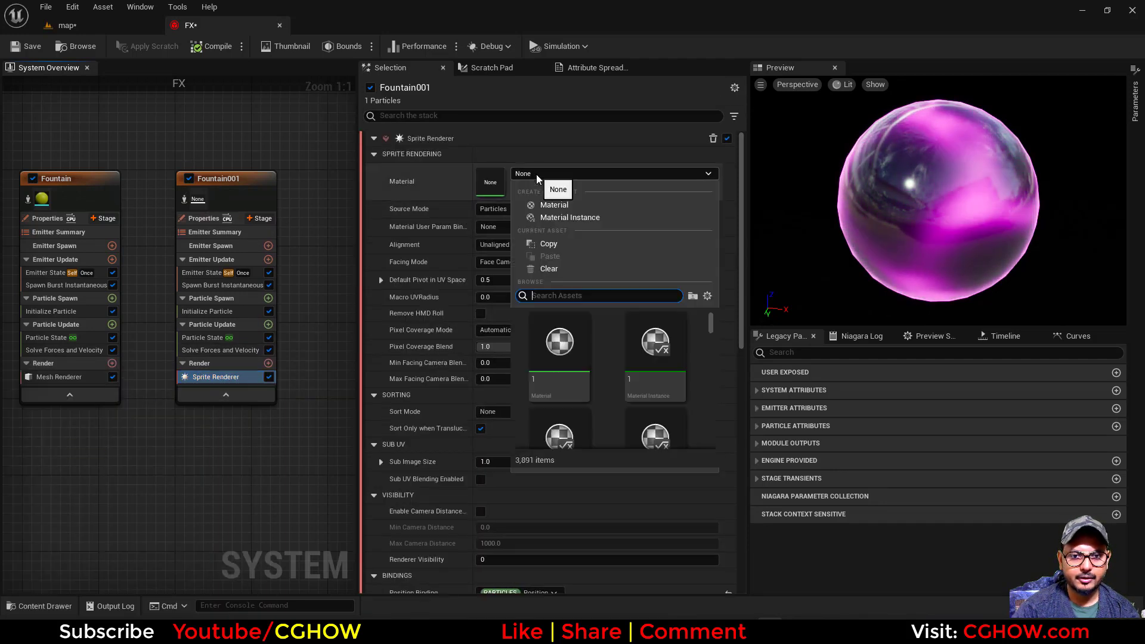
text(rad)
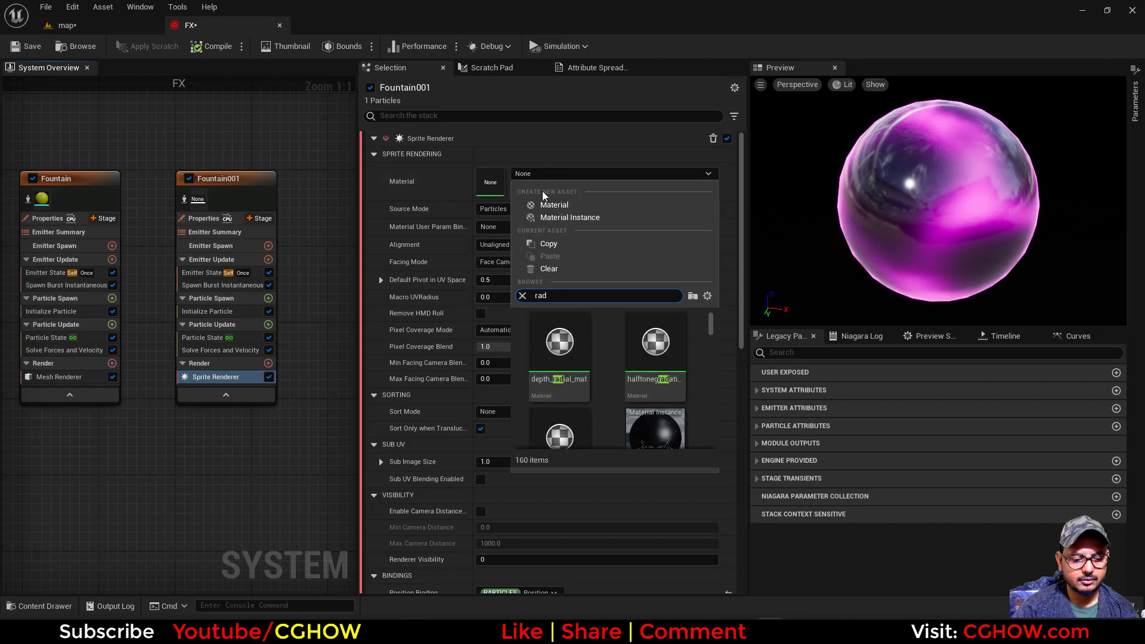
text(ia)
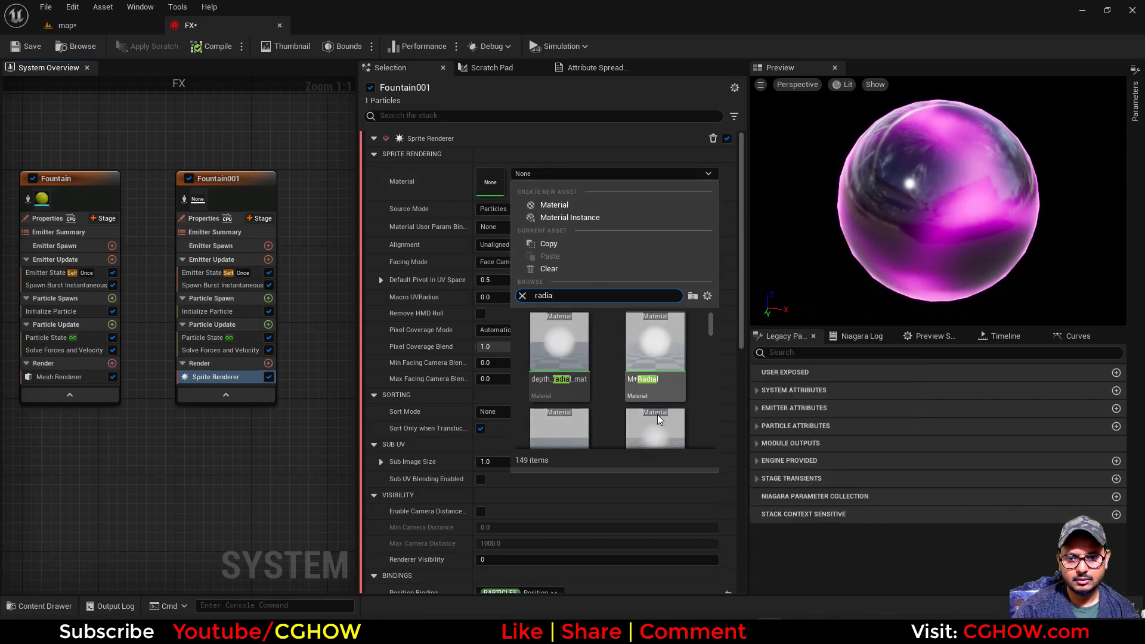
click(655, 352)
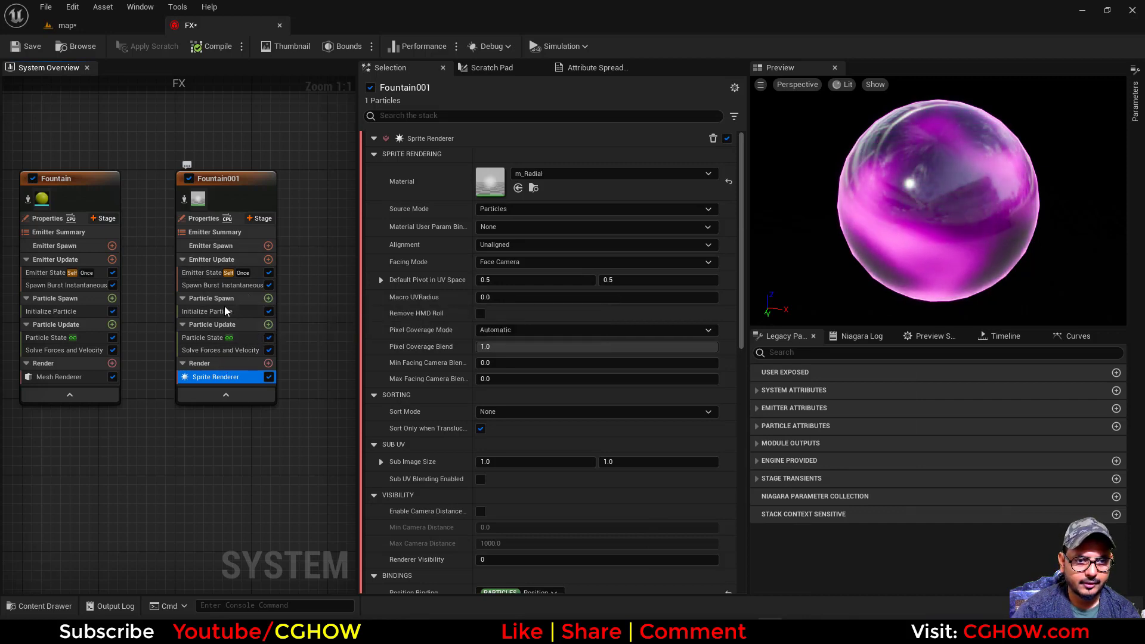
Reset Fountain001's loop behavior to Infinite and enable killing particles when their lifetime has elapsed
click(210, 273)
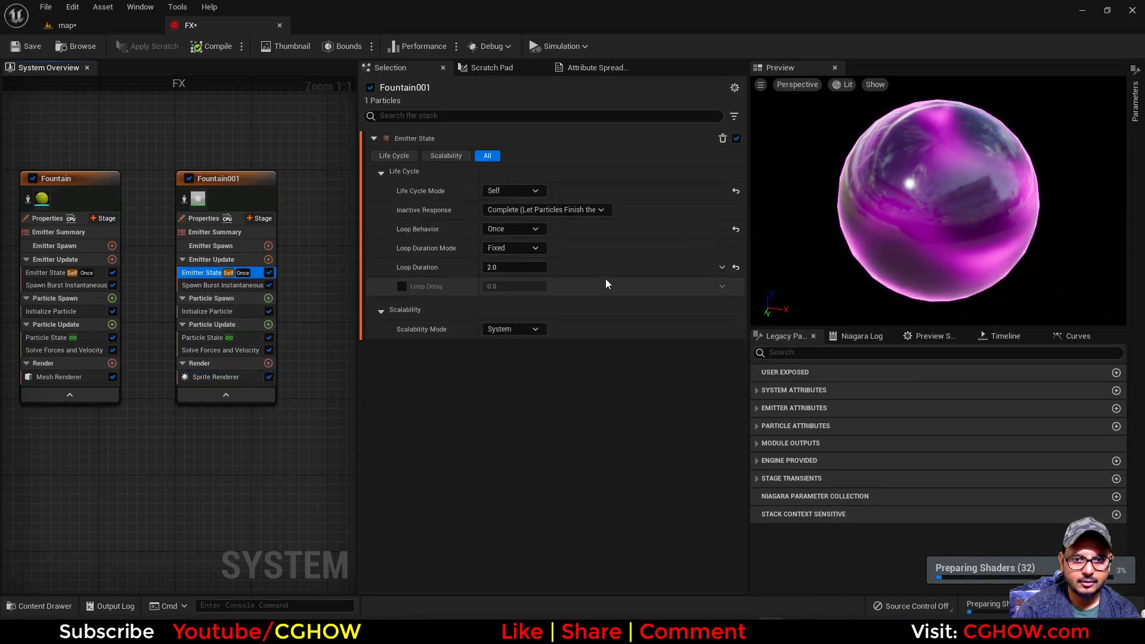
click(735, 230)
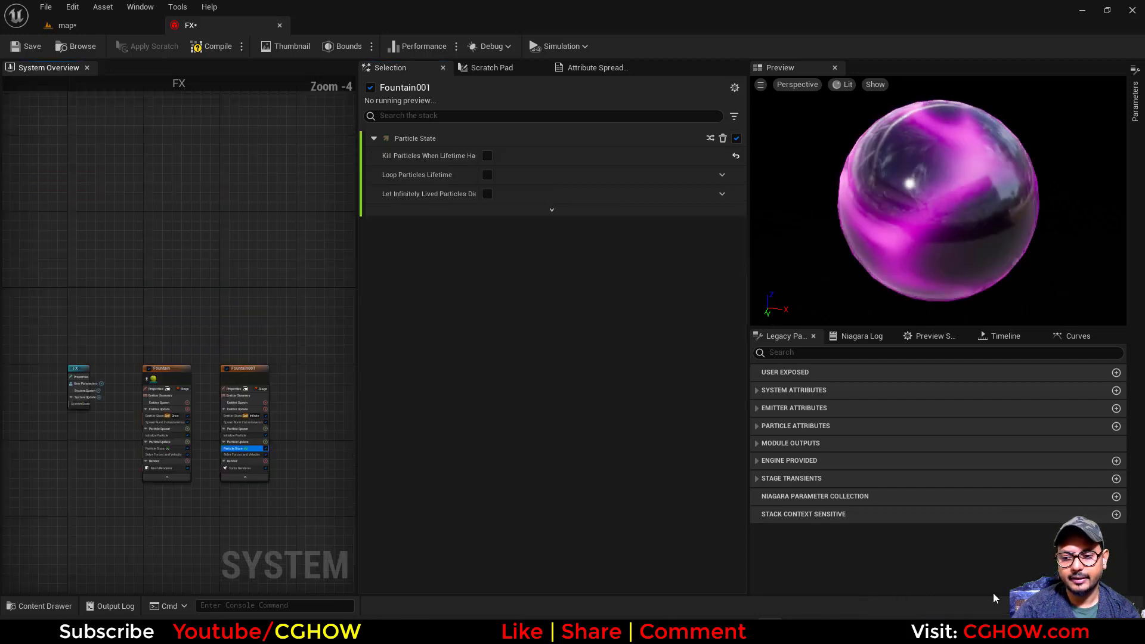
scroll(238, 444, up, 4)
right_drag(288, 487, 235, 415)
click(487, 156)
Remove Spawn Burst Instantaneous from Fountain001 and add a Shape Location module to its Emitter Update group
right_drag(113, 499, 163, 477)
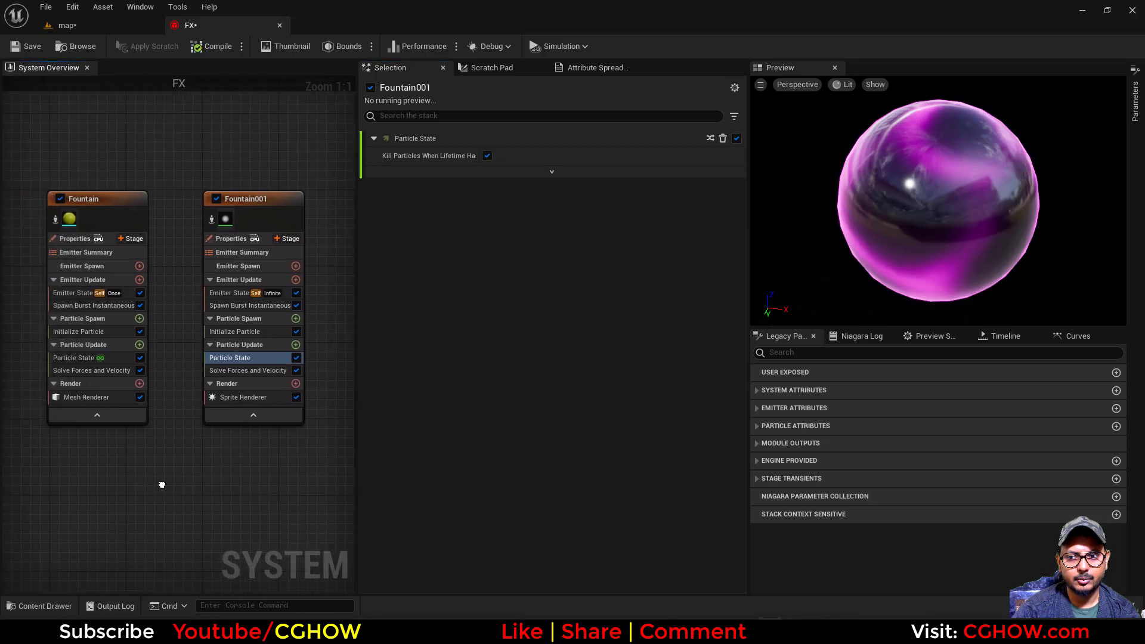
right_drag(197, 343, 131, 336)
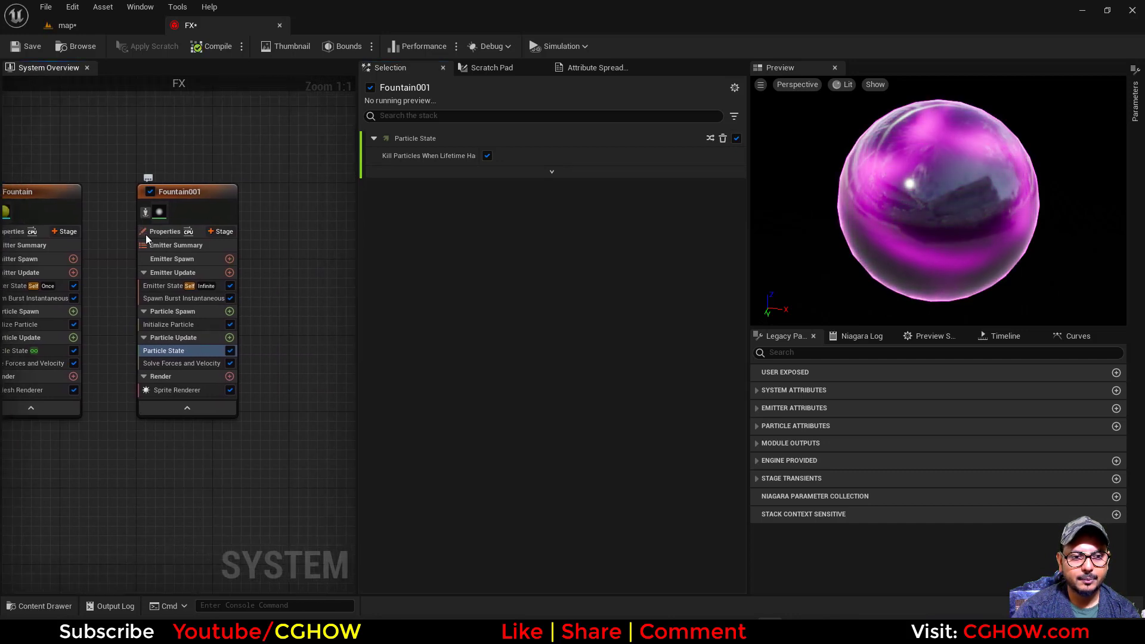
click(196, 300)
key(Delete)
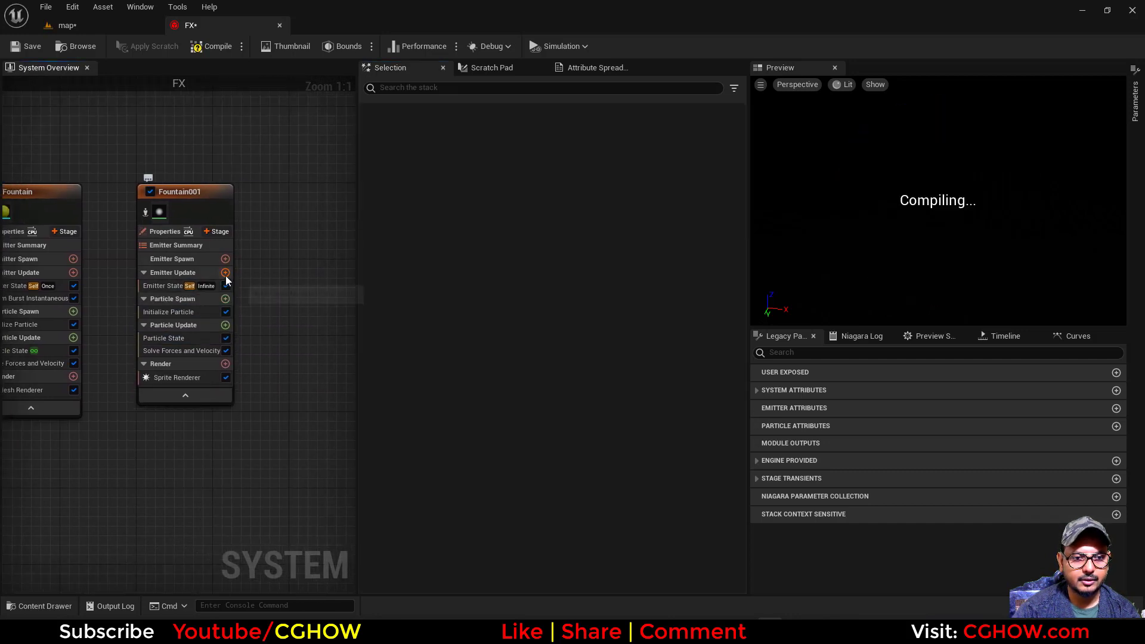
click(226, 274)
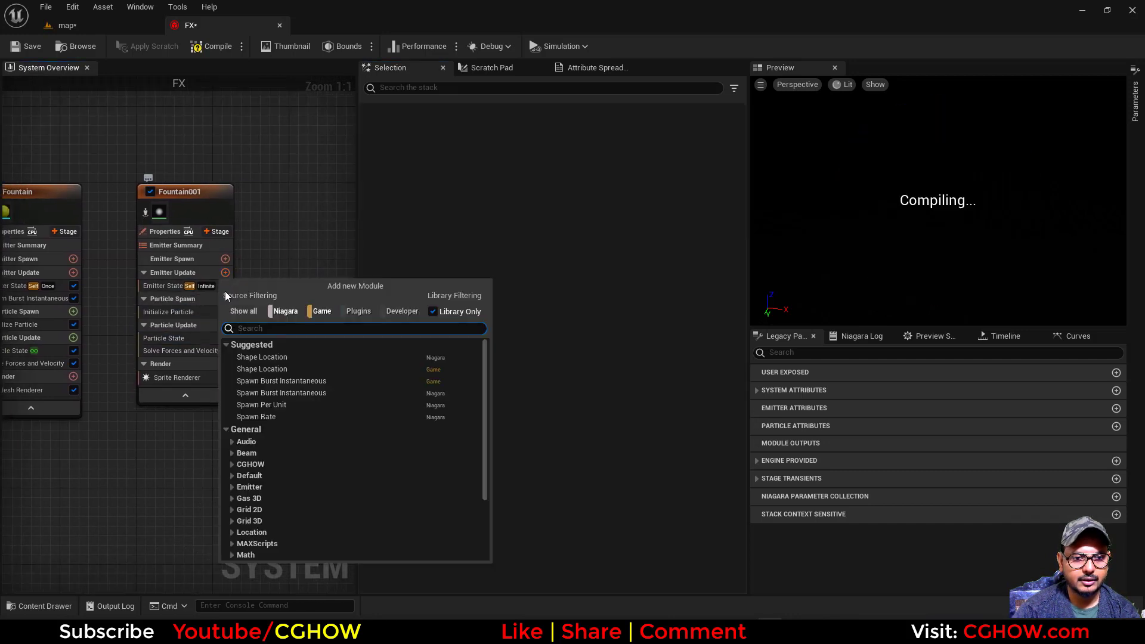
click(286, 358)
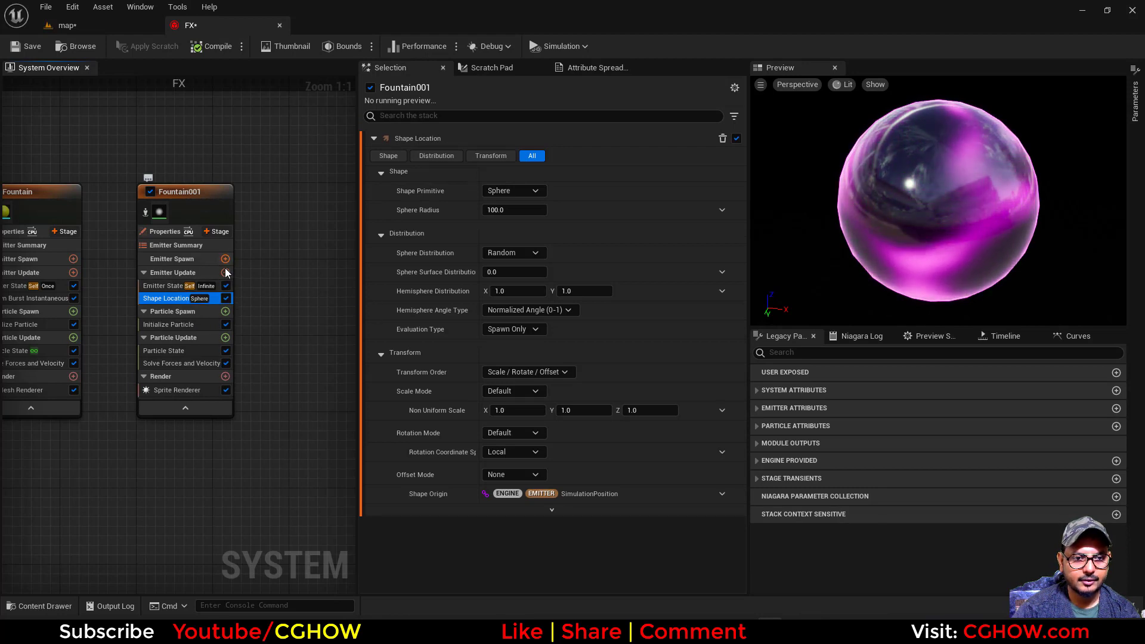
Add a Spawn Rate module to Fountain001's Emitter Update group with a spawn rate of 200
click(224, 273)
click(287, 415)
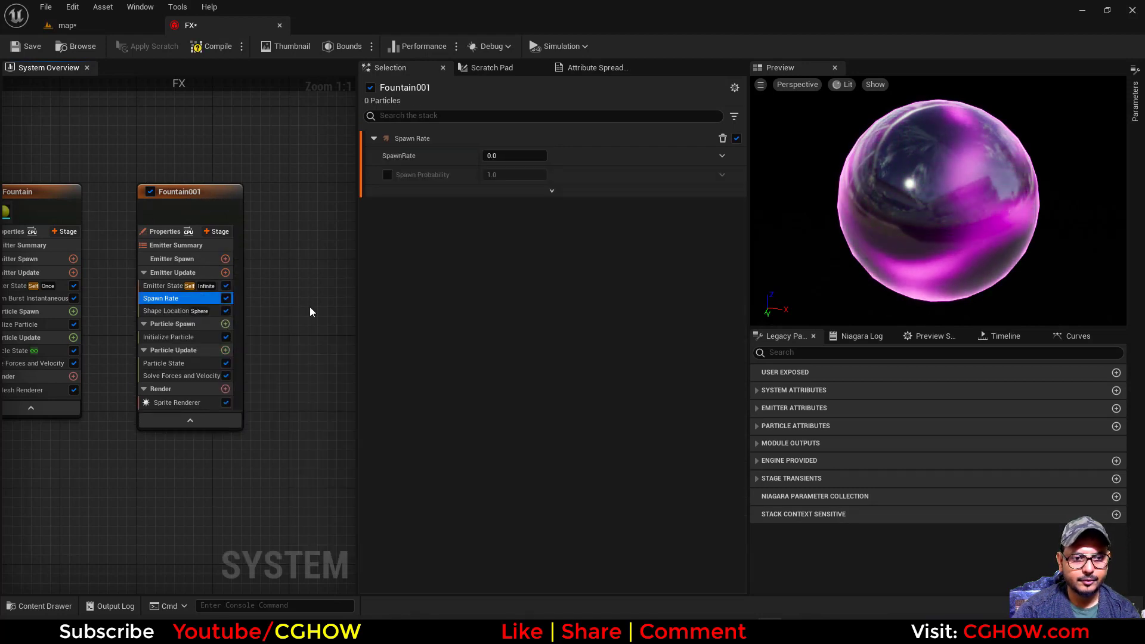
click(513, 156)
text(200)
key(Return)
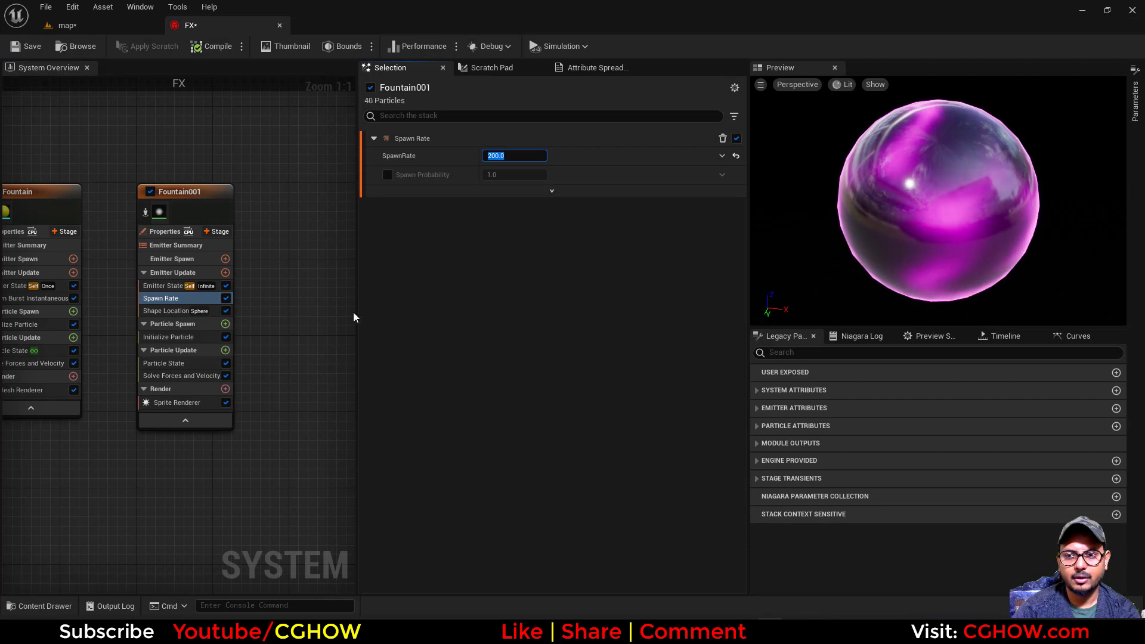
Move the Shape Location module below Initialize Particle in Particle Spawn and isolate the Fountain001 emitter in the preview
click(158, 310)
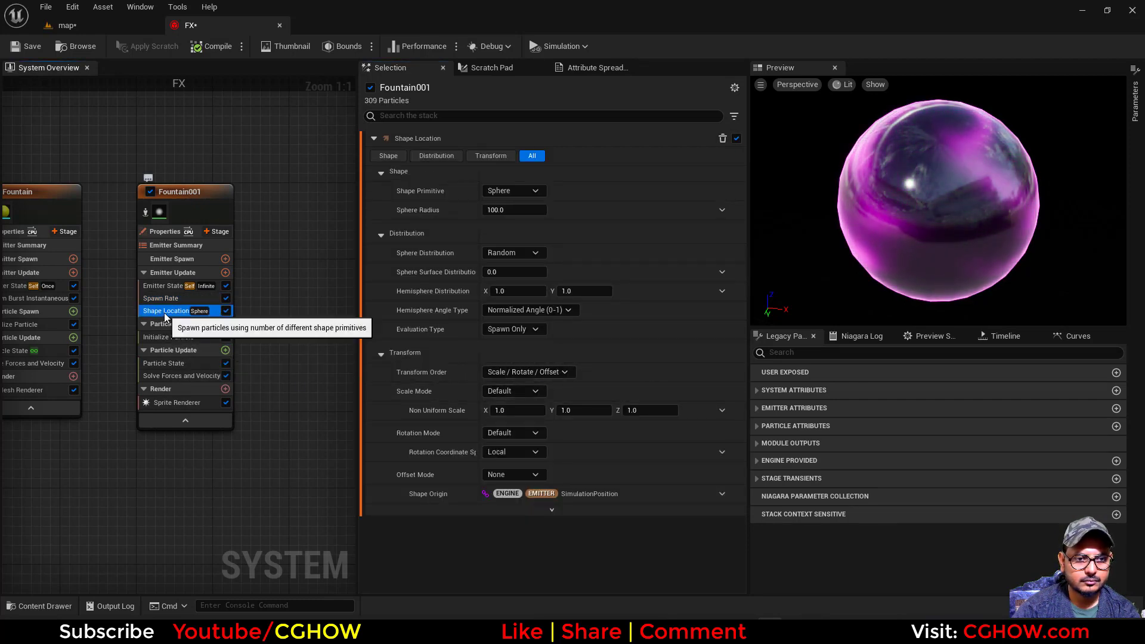
drag(170, 332, 174, 342)
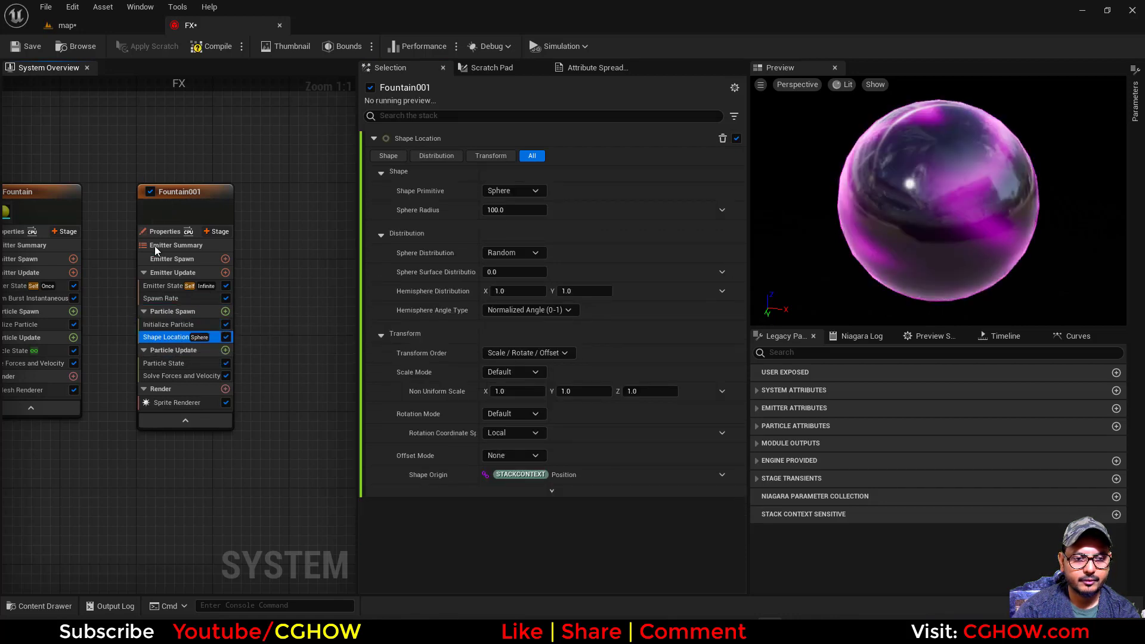
click(144, 211)
click(145, 213)
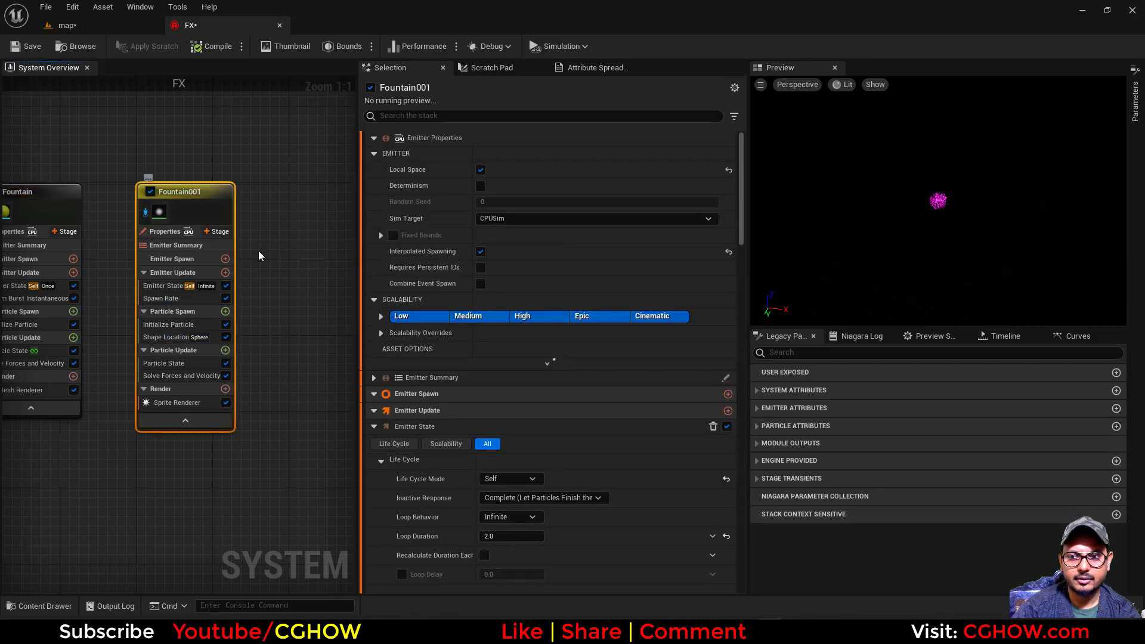
Raise the Shape Location sphere radius to about 806 and the maximum uniform sprite size to about 69.4
click(165, 338)
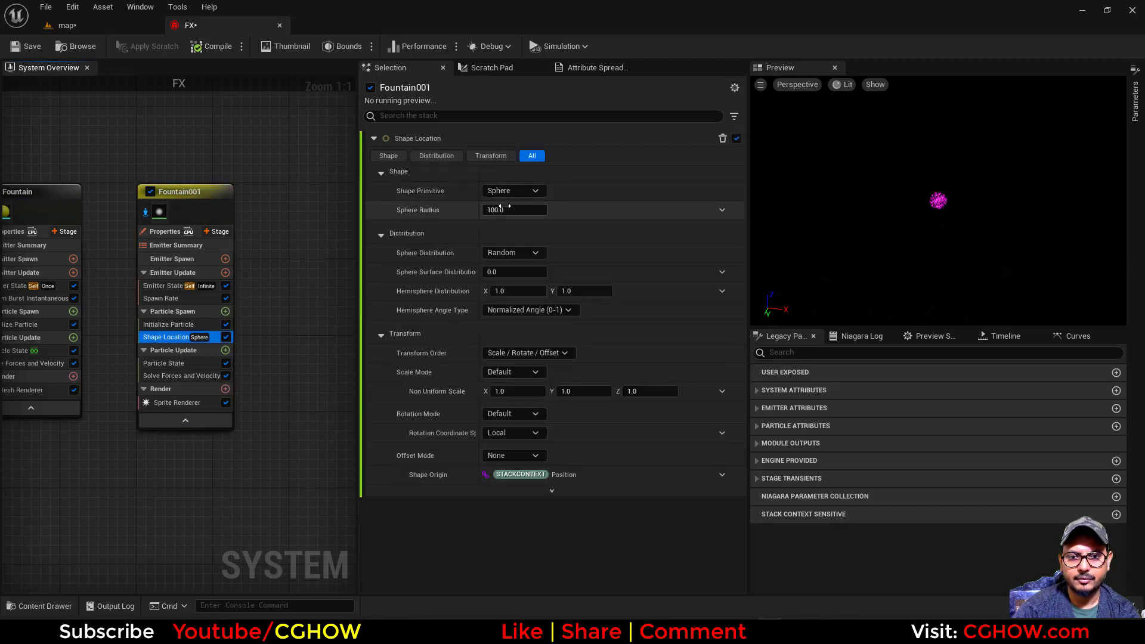
drag(514, 210, 572, 210)
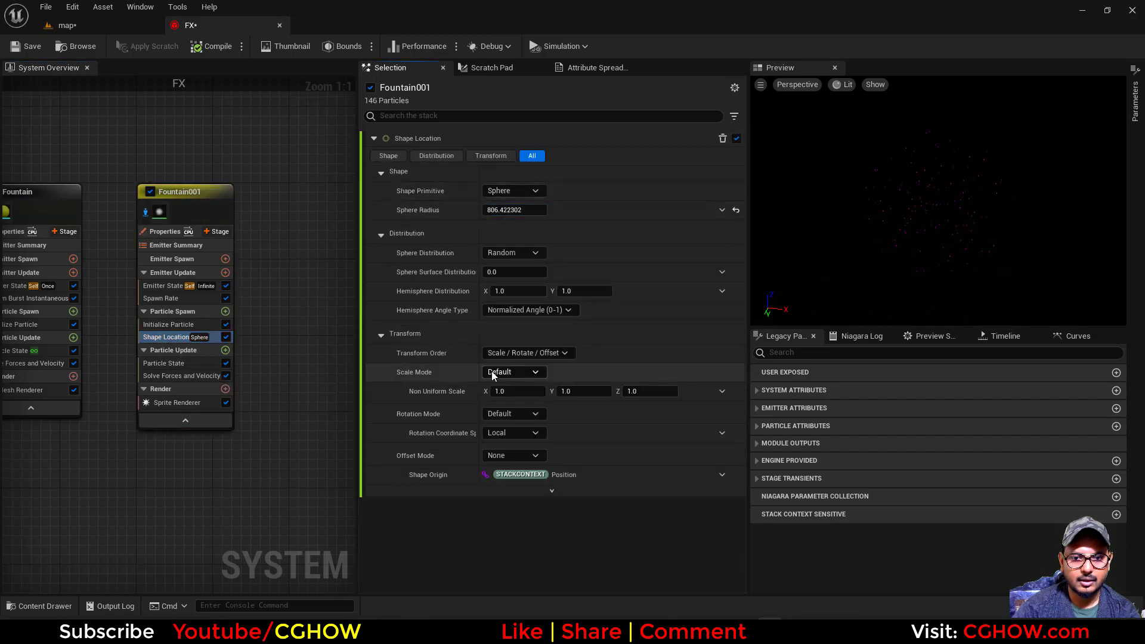
click(170, 325)
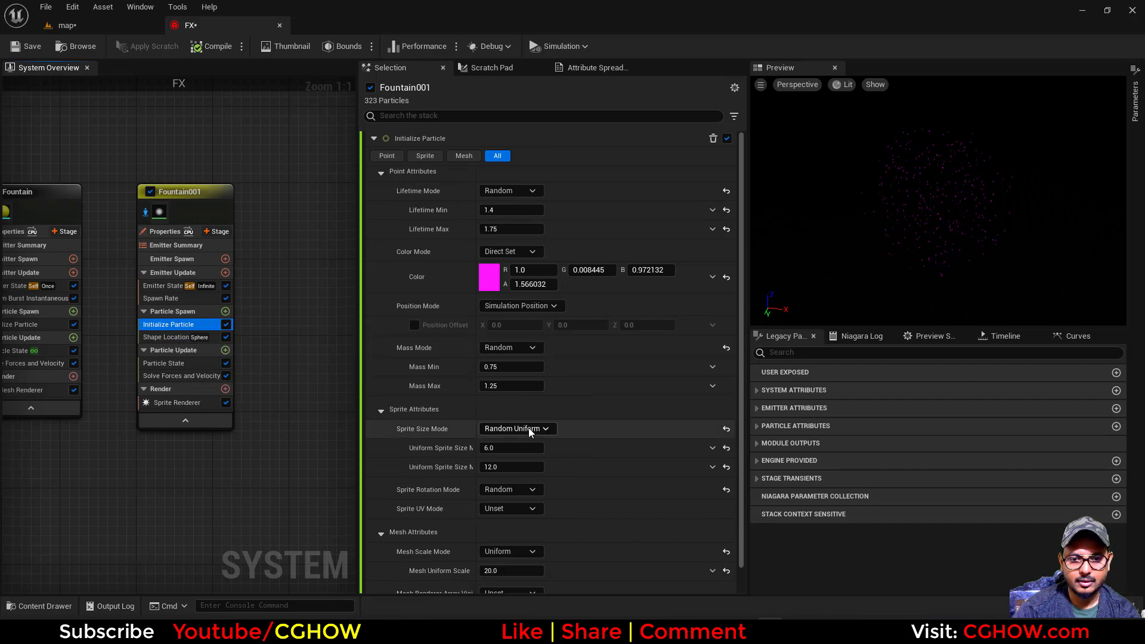
drag(512, 467, 522, 467)
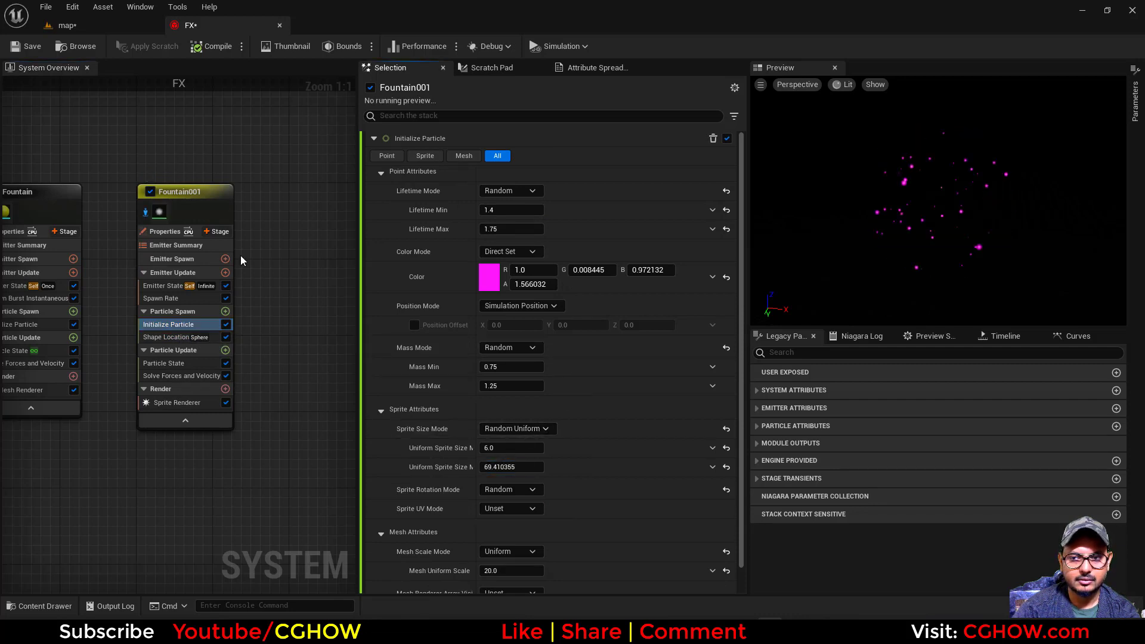
Turn off Fountain001's isolation and increase the Shape Location sphere radius to about 1334
click(145, 212)
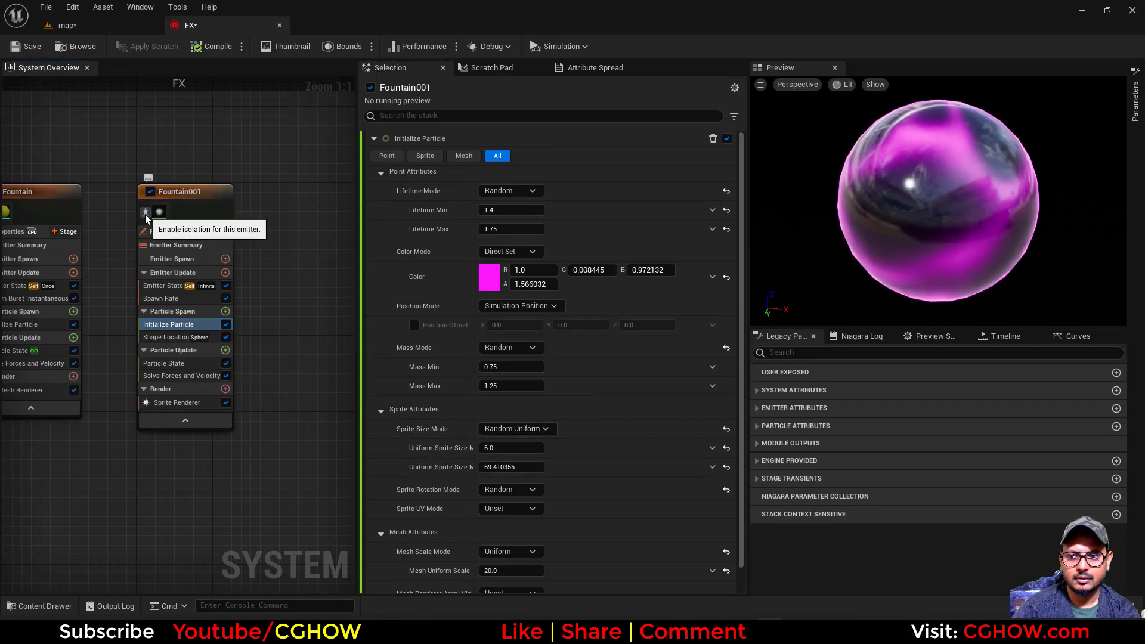
click(165, 337)
drag(514, 209, 545, 210)
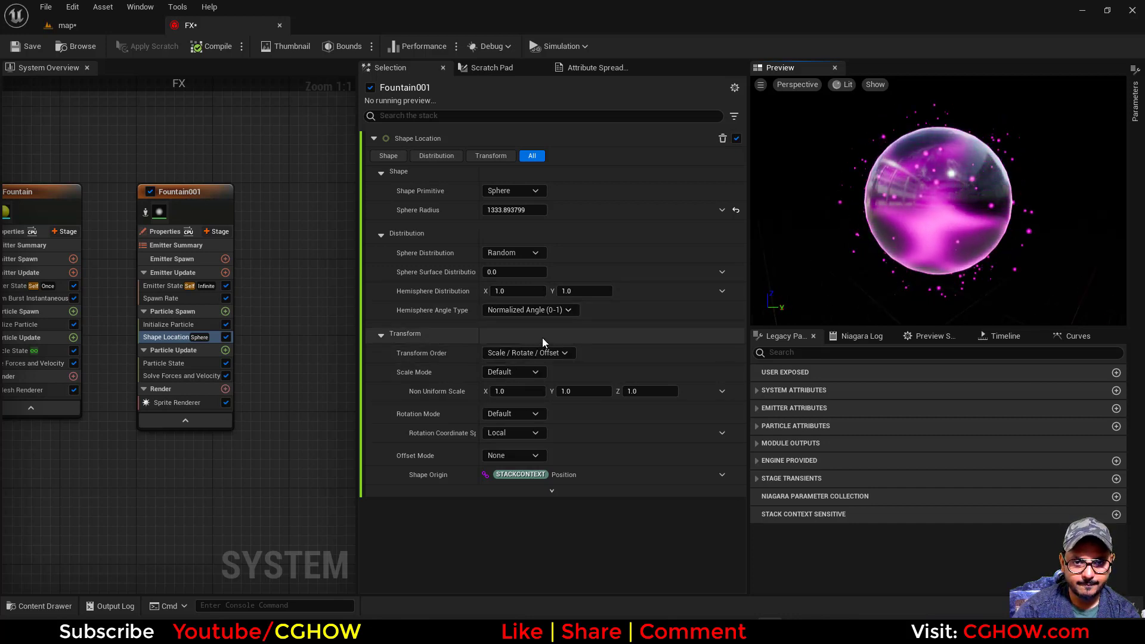
Set the Shape Location hemisphere distribution Y to 0.5 and check the particles around the orb in the map
click(585, 295)
text(.5)
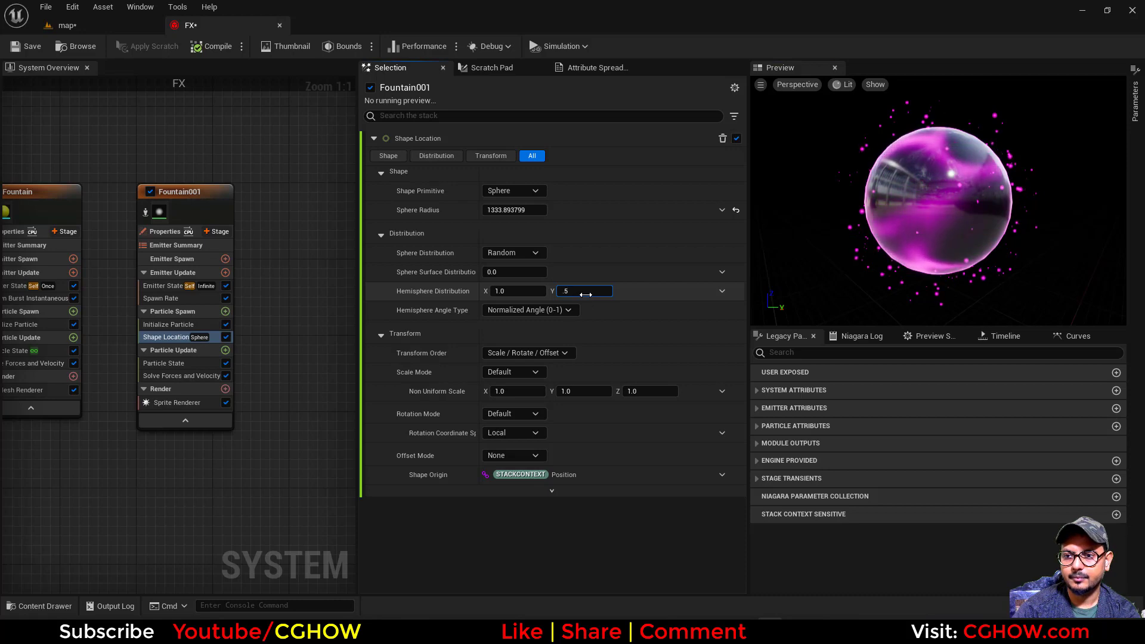
key(Return)
drag(879, 261, 775, 260)
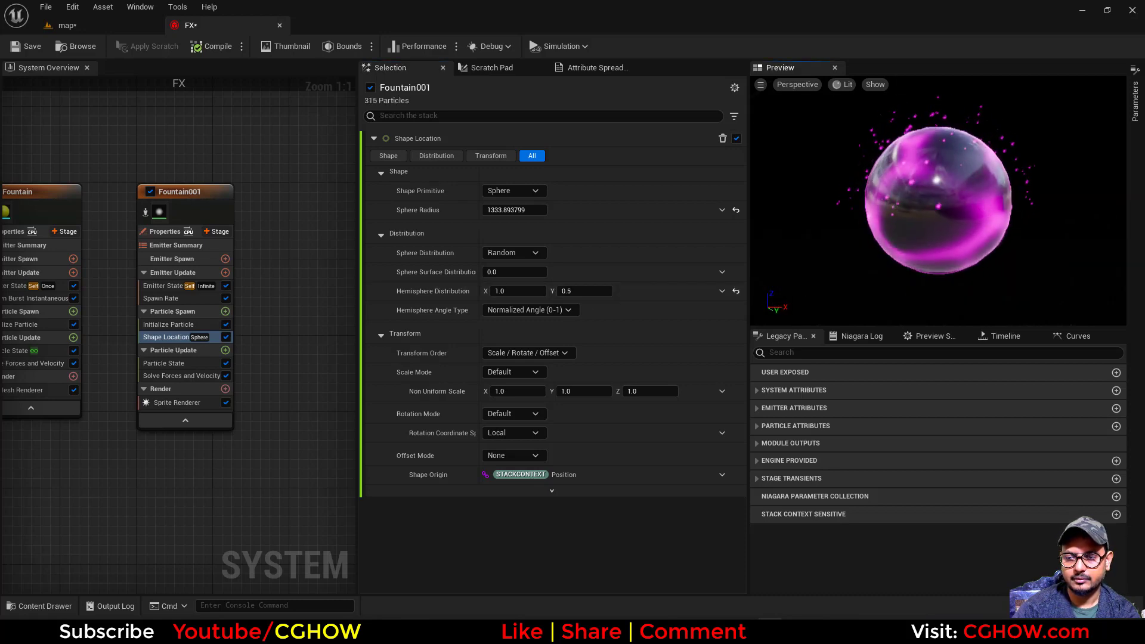
click(87, 26)
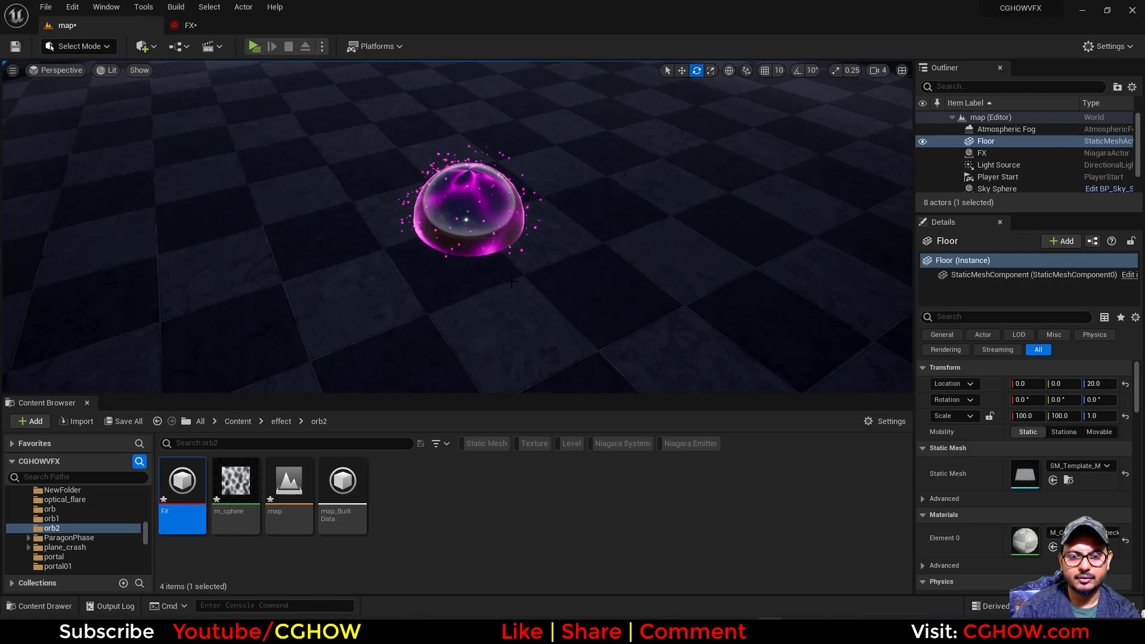
click(217, 30)
Change the alignment mode of the Fountain001 Sprite Renderer
click(188, 402)
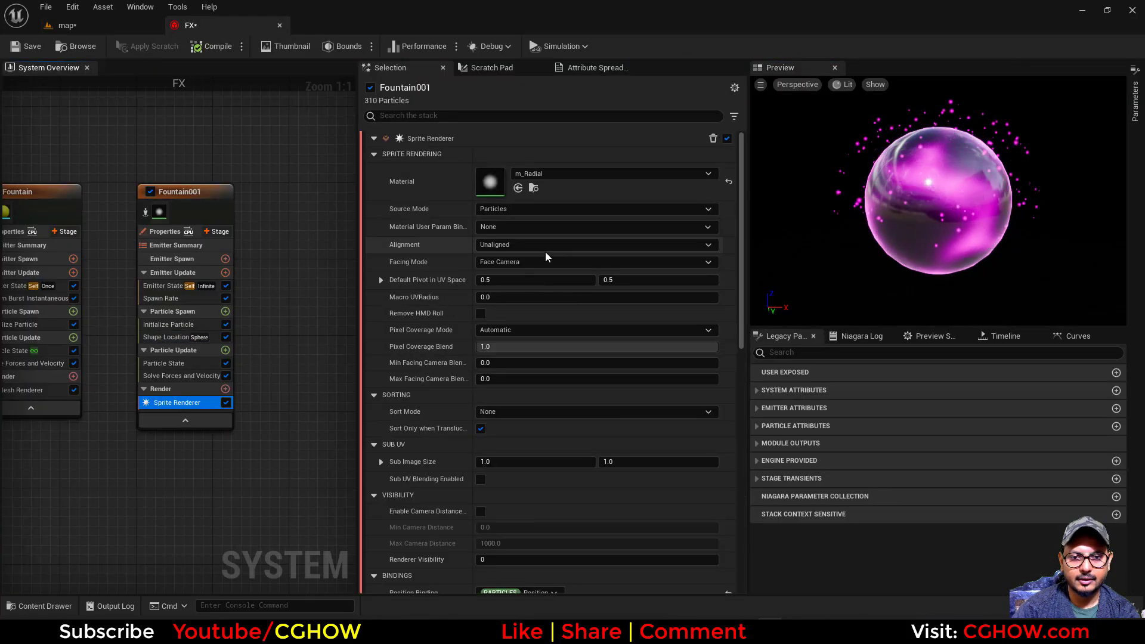
click(514, 246)
click(516, 270)
Set the Mass Mode in Fountain001's Initialize Particle module to Unset / (Mass of 1)
click(153, 327)
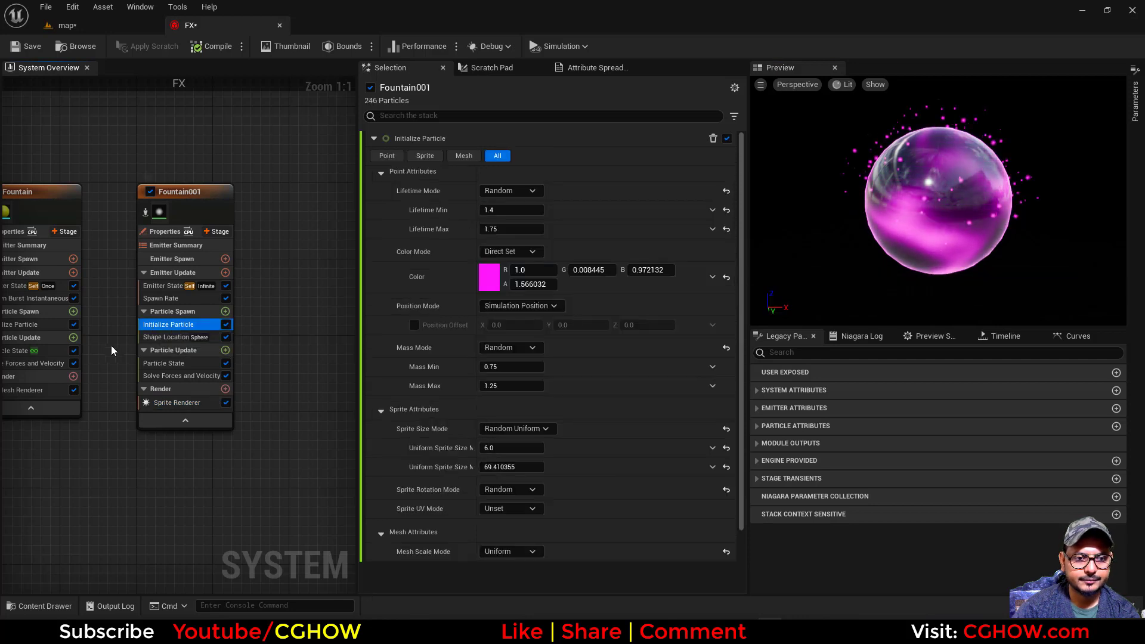
click(507, 347)
click(507, 366)
Set the sprite size mode to Random Non-Uniform, with a minimum Y of 10 and a maximum Y of 50
click(514, 391)
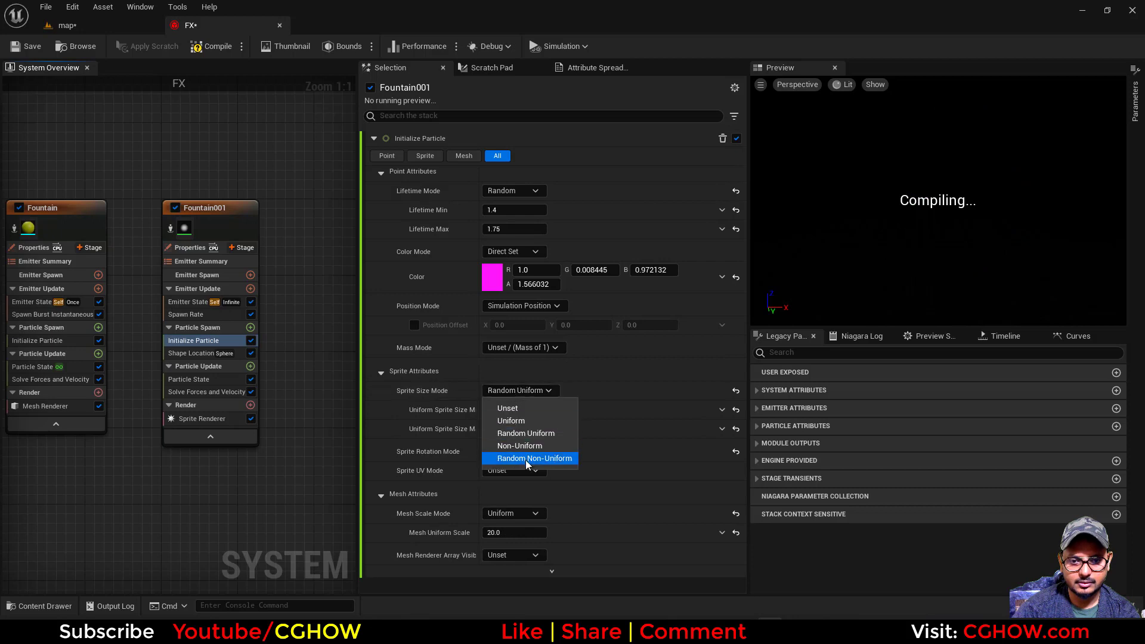
click(525, 461)
click(510, 410)
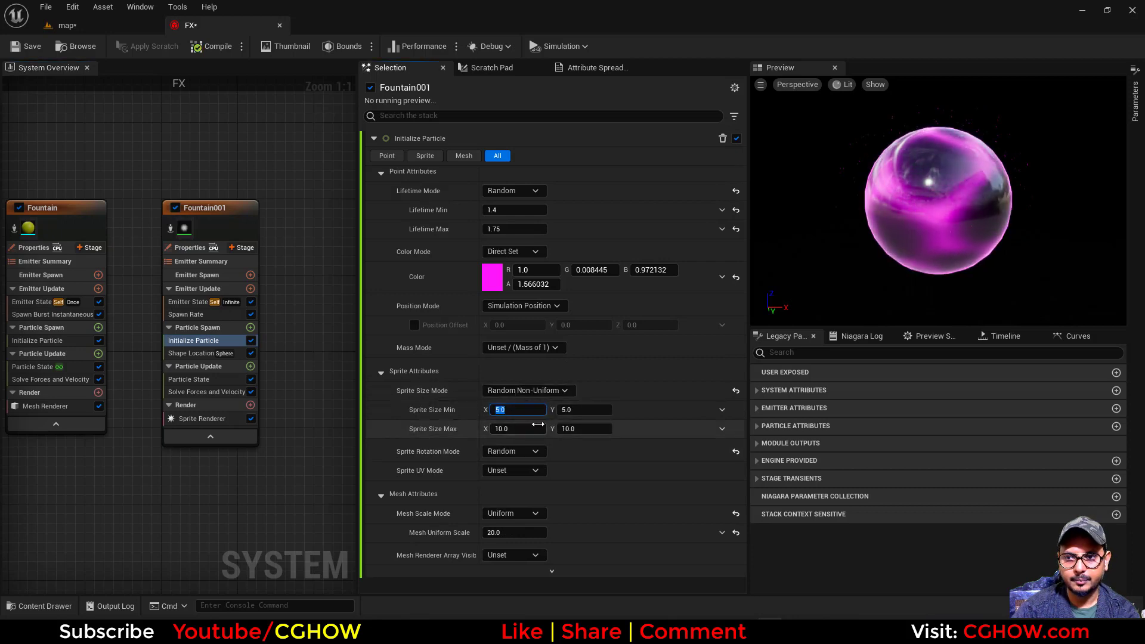
click(570, 410)
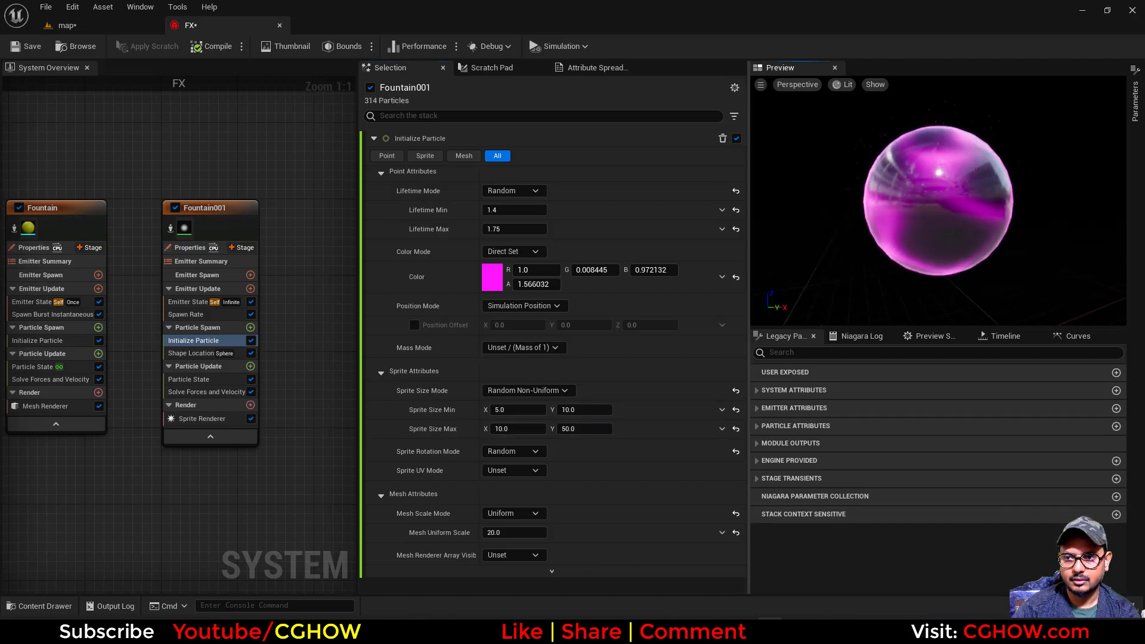
click(250, 327)
text(velo)
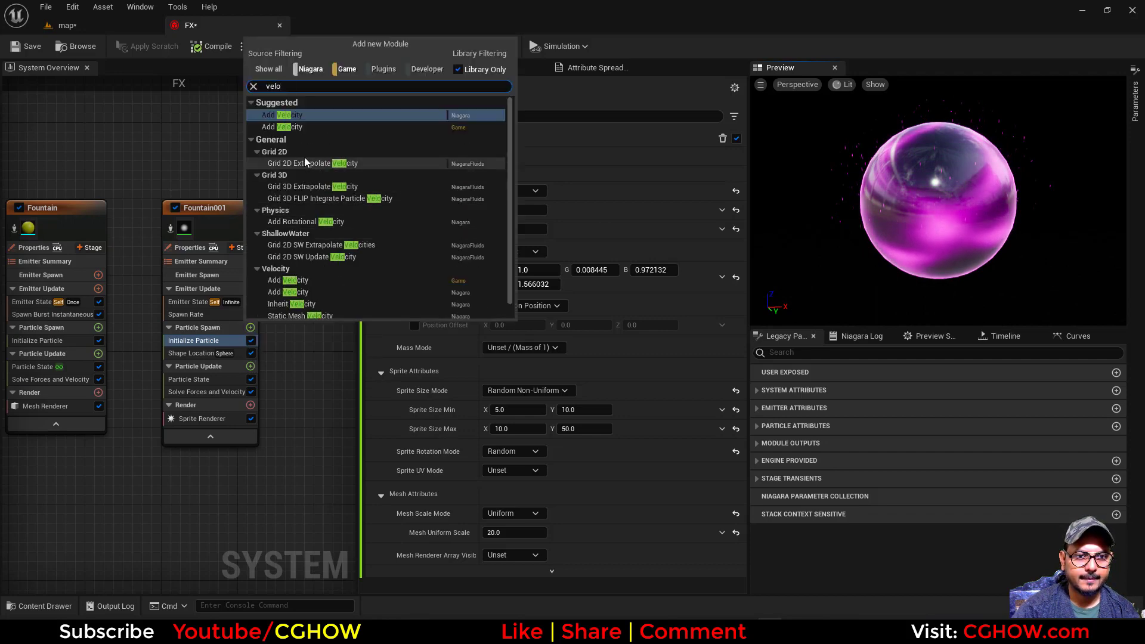
click(283, 115)
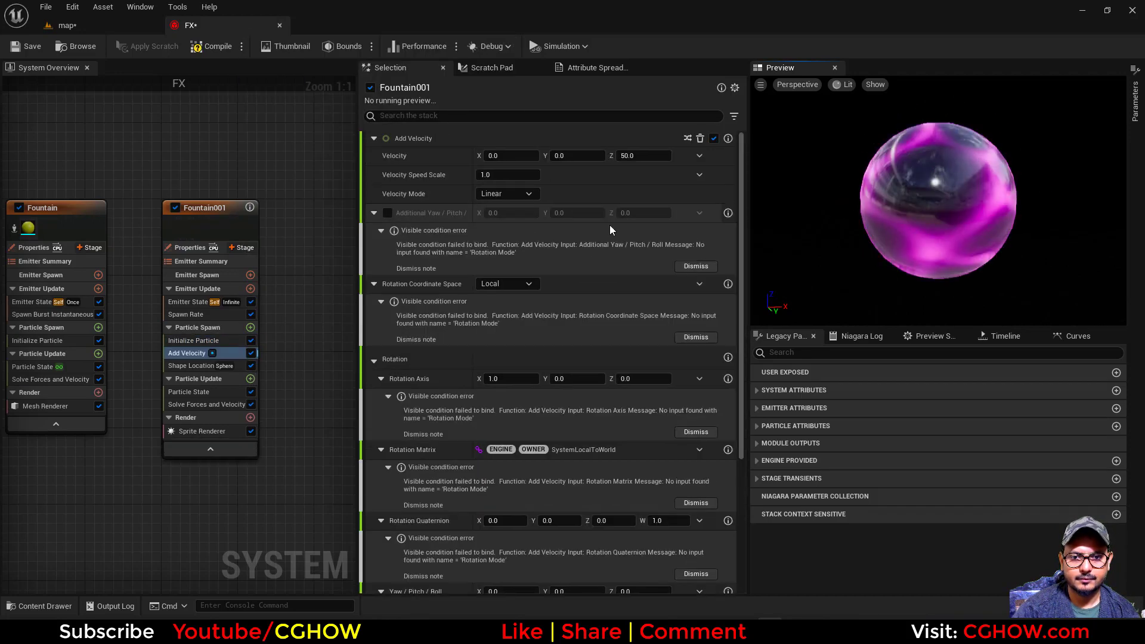
key(Delete)
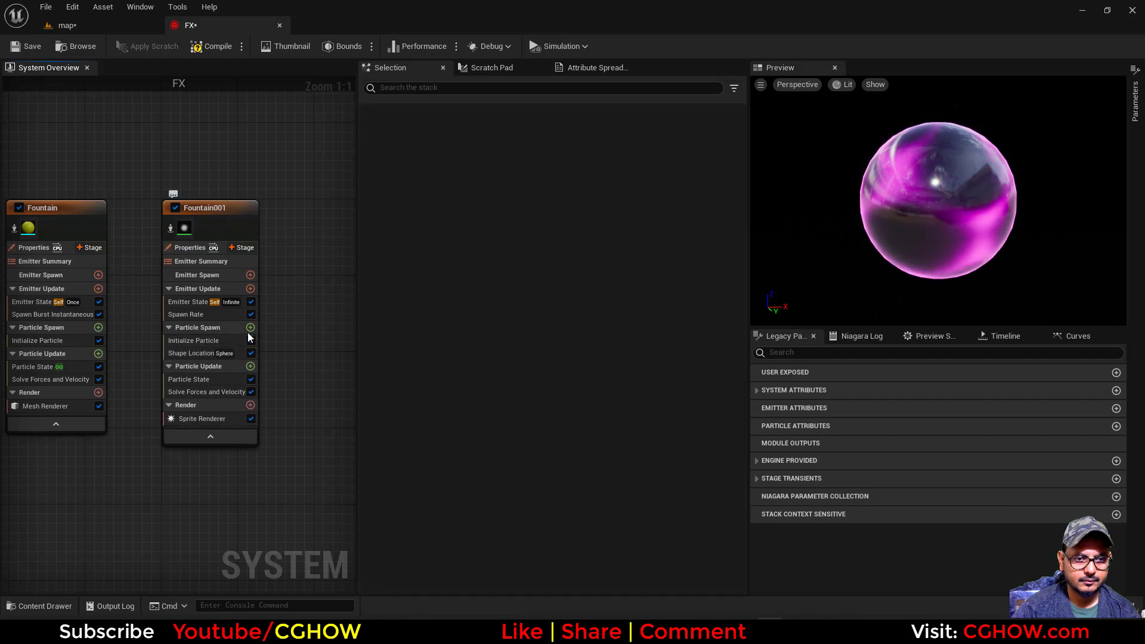
click(251, 327)
text(velo)
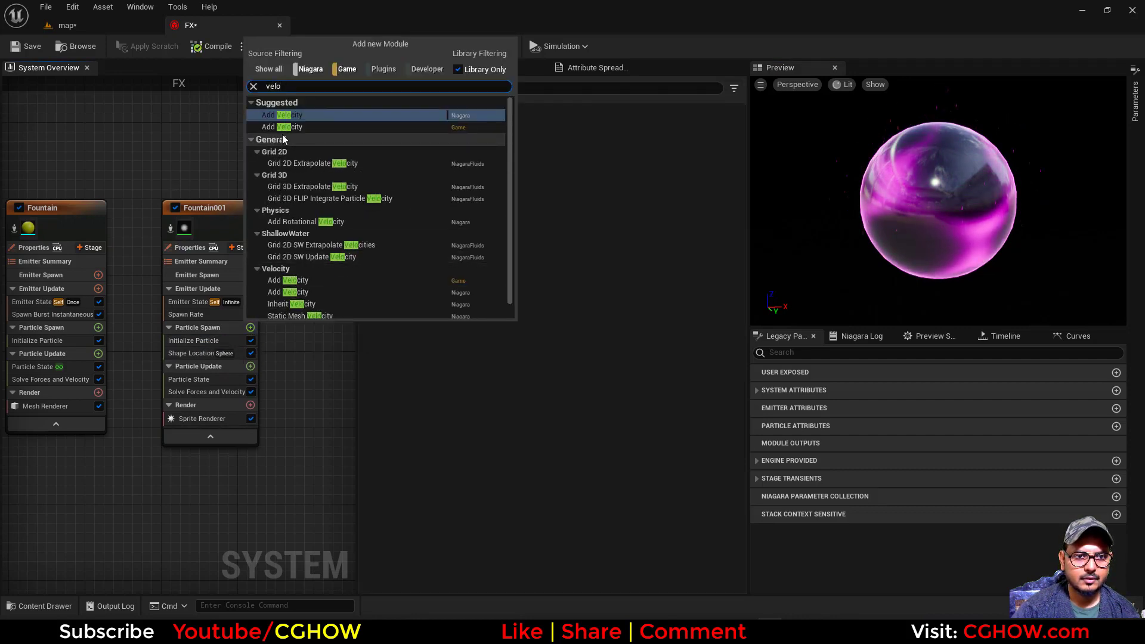
key(Escape)
key(ctrl+z)
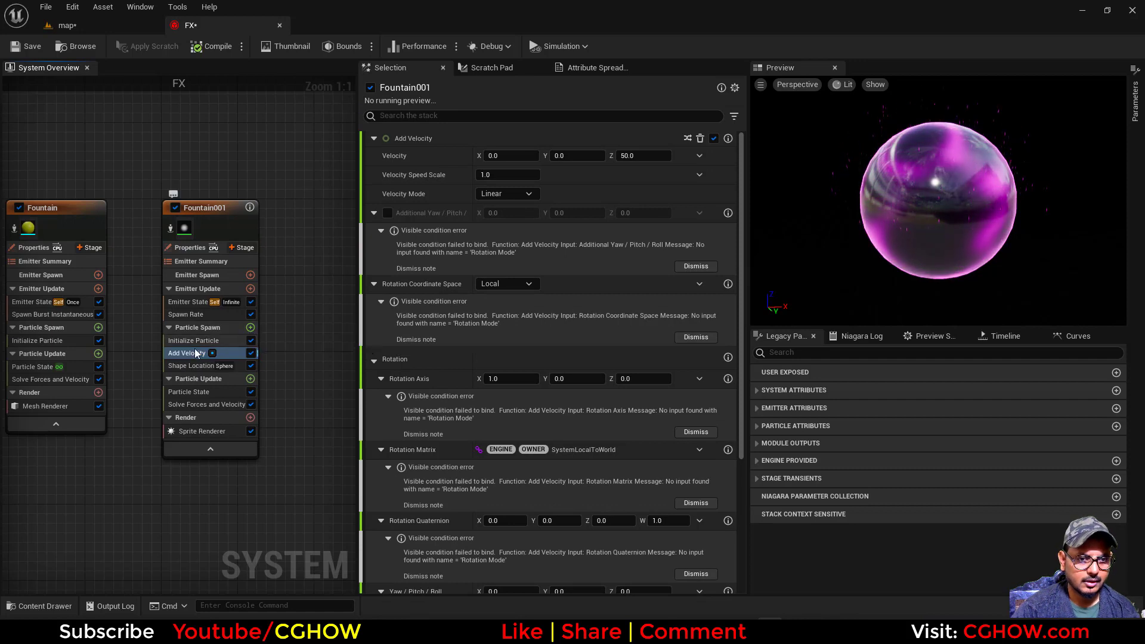
Add the Niagara version of the Add Velocity module to Fountain001's Particle Spawn group
click(251, 327)
text(velo)
click(298, 120)
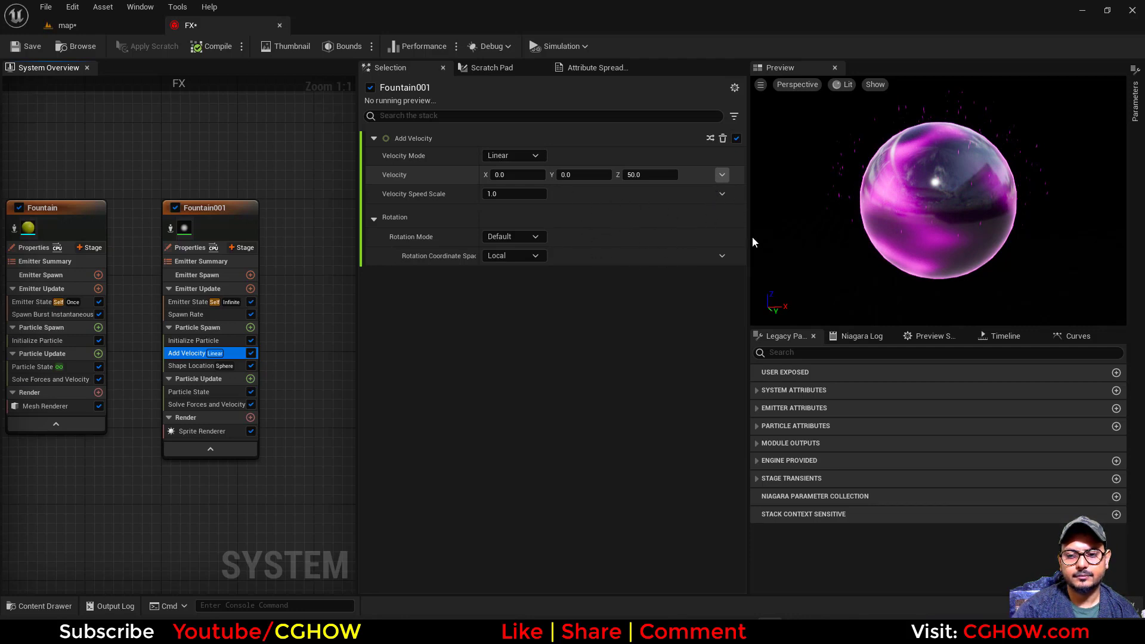
Drive the Add Velocity vector with a Random Range Vector, with minimum Z 10 and maximum Z 500
click(722, 174)
text(uni)
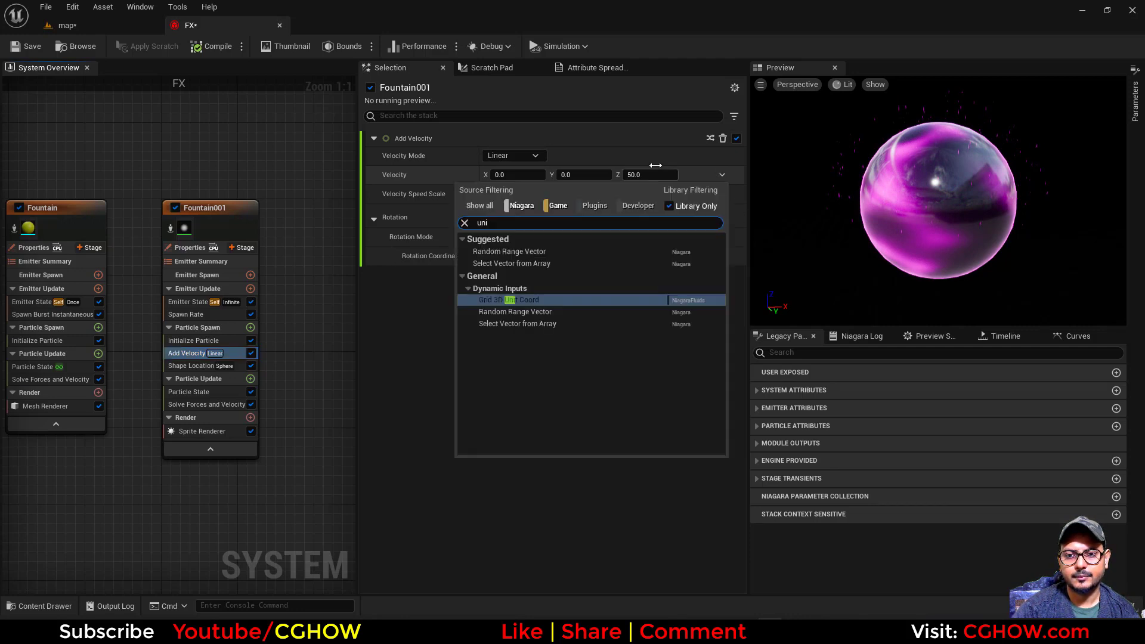
click(521, 253)
click(581, 213)
text(00)
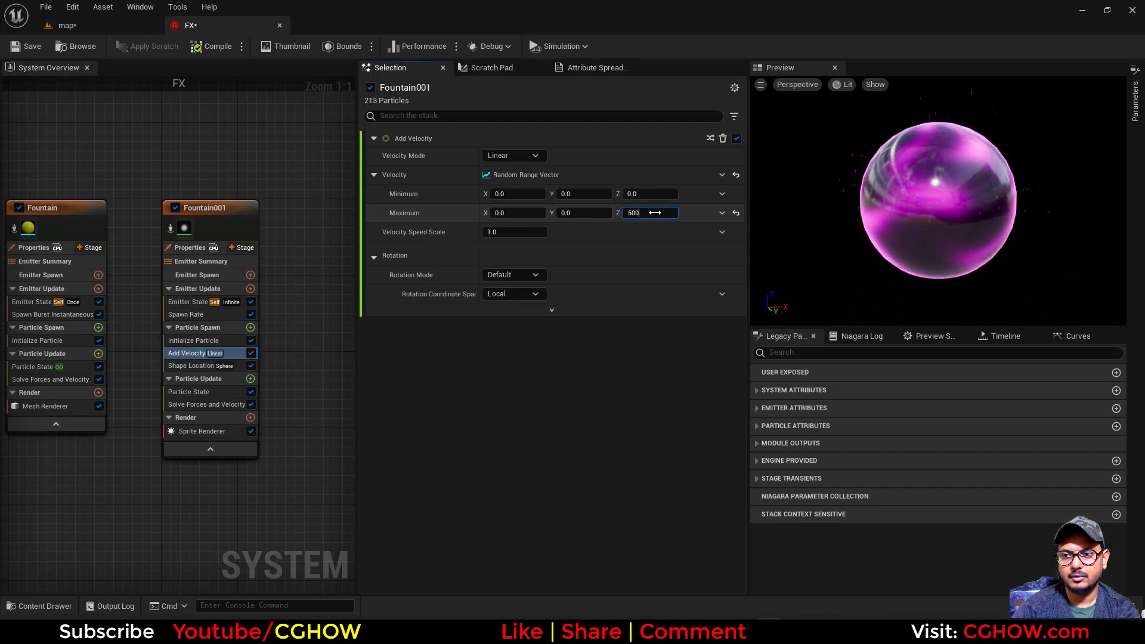
click(654, 213)
text(500)
key(Return)
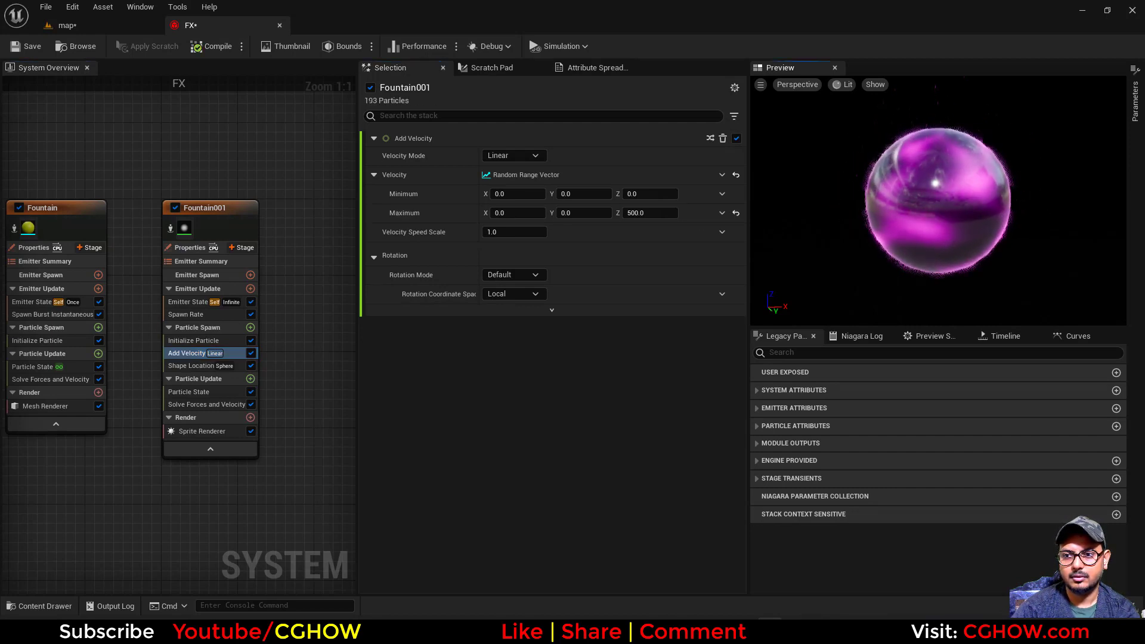
click(659, 196)
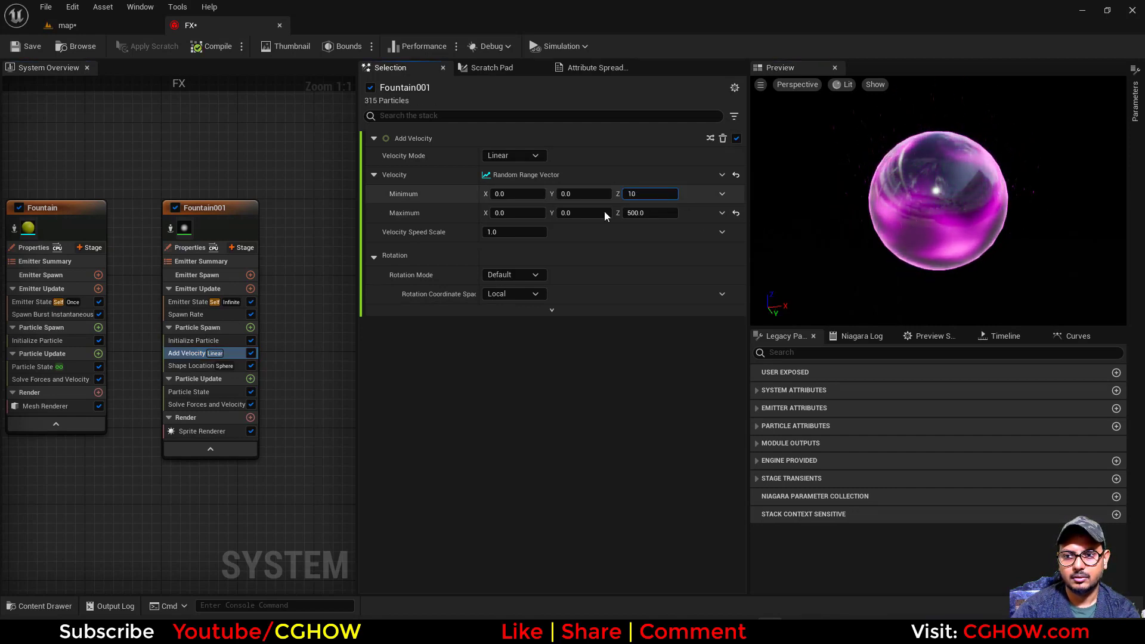
text(10)
key(Return)
Enlarge the sprites in Fountain001's Initialize Particle module, with maximum X 30, minimum Y 30 and maximum Y 80
click(179, 338)
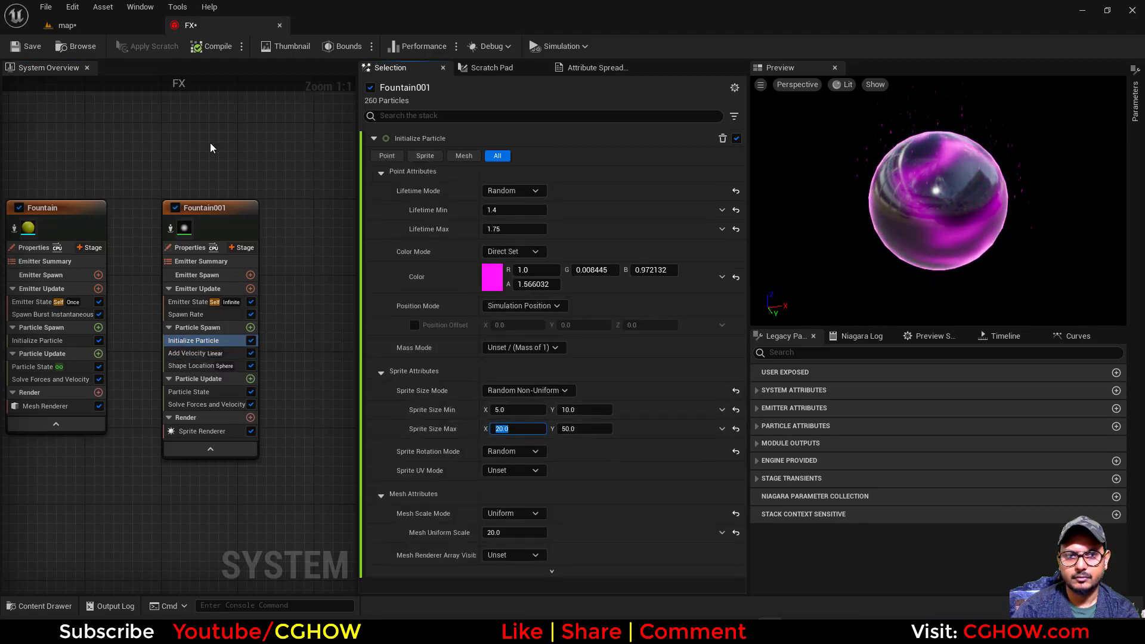
click(102, 27)
click(191, 25)
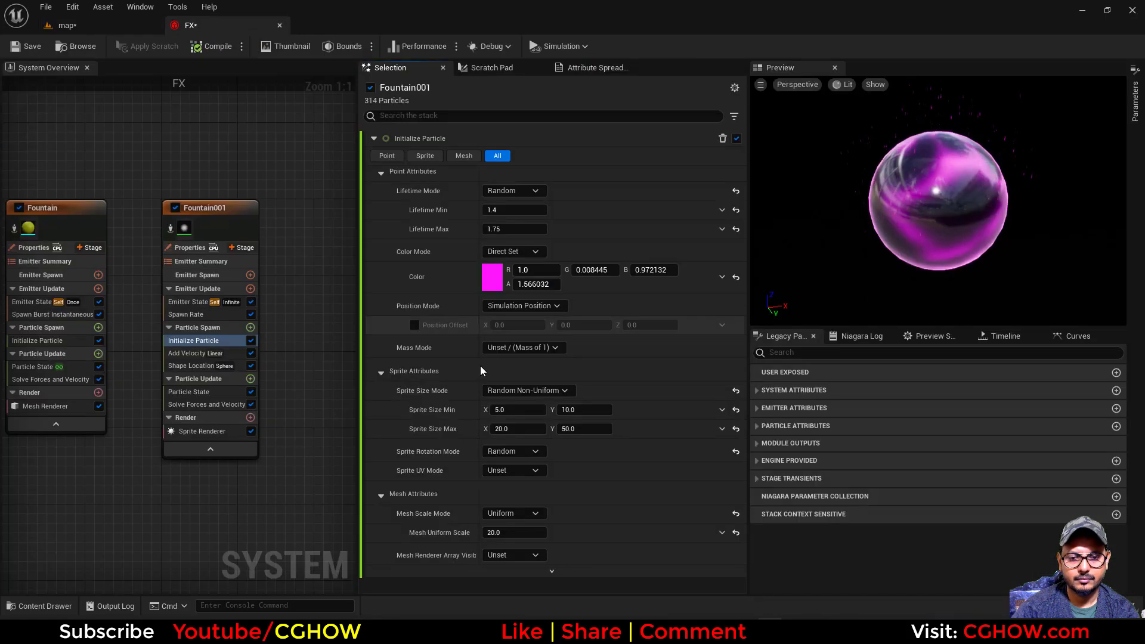
text(30)
click(582, 409)
text(3)
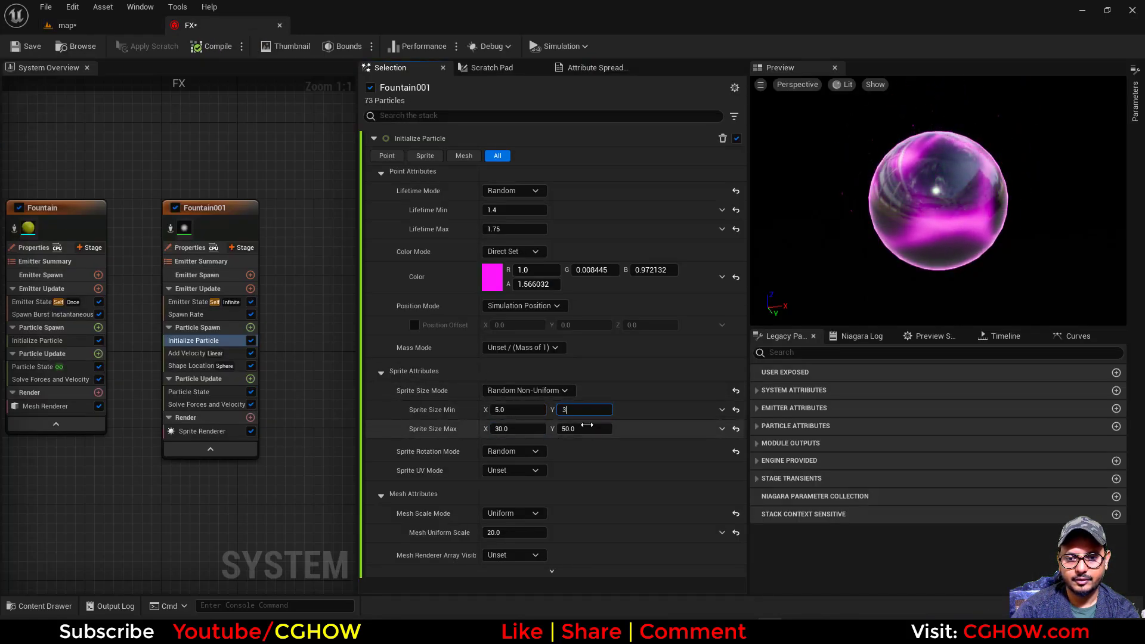
click(583, 428)
text(80)
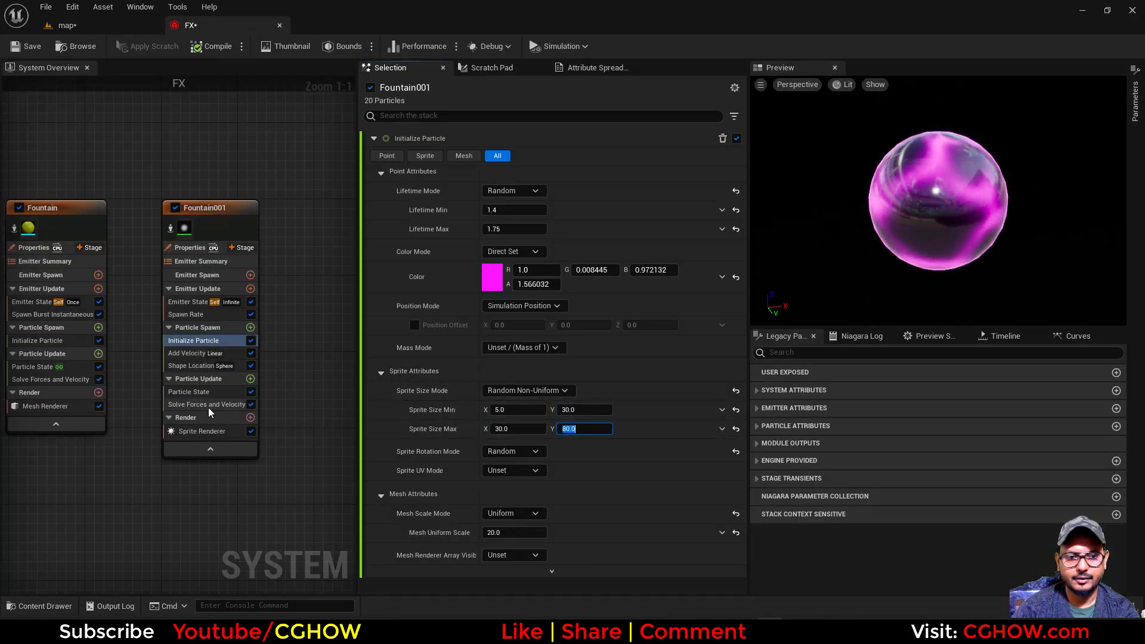
Add a Curl Noise Force module to Fountain001's Particle Update group and set its noise strength to 200
click(251, 378)
text(curl)
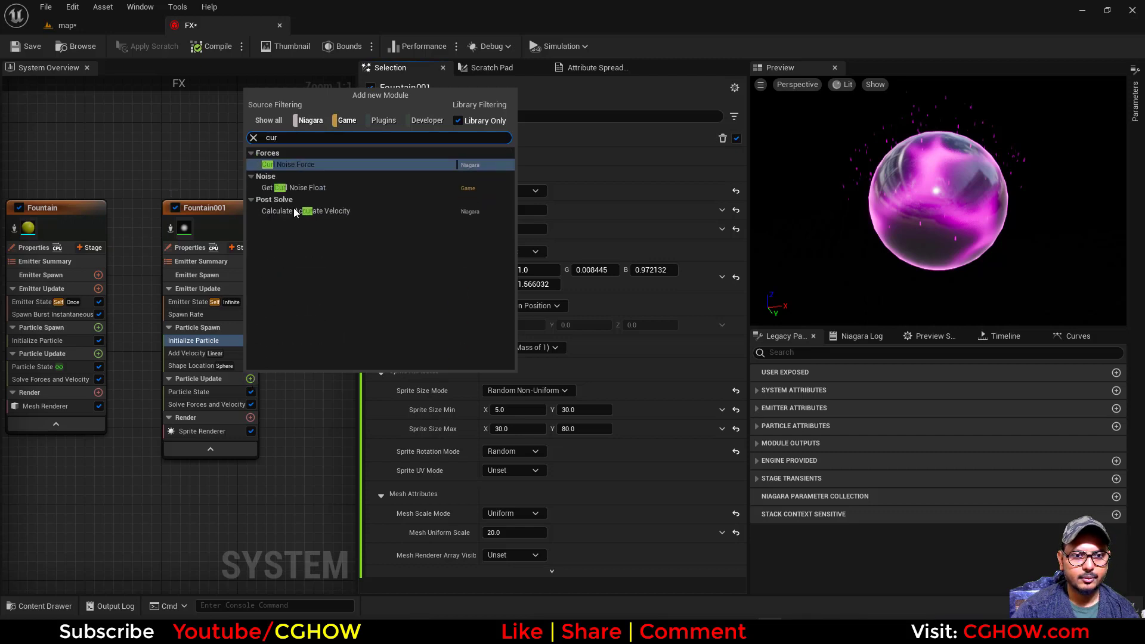
click(286, 170)
click(514, 156)
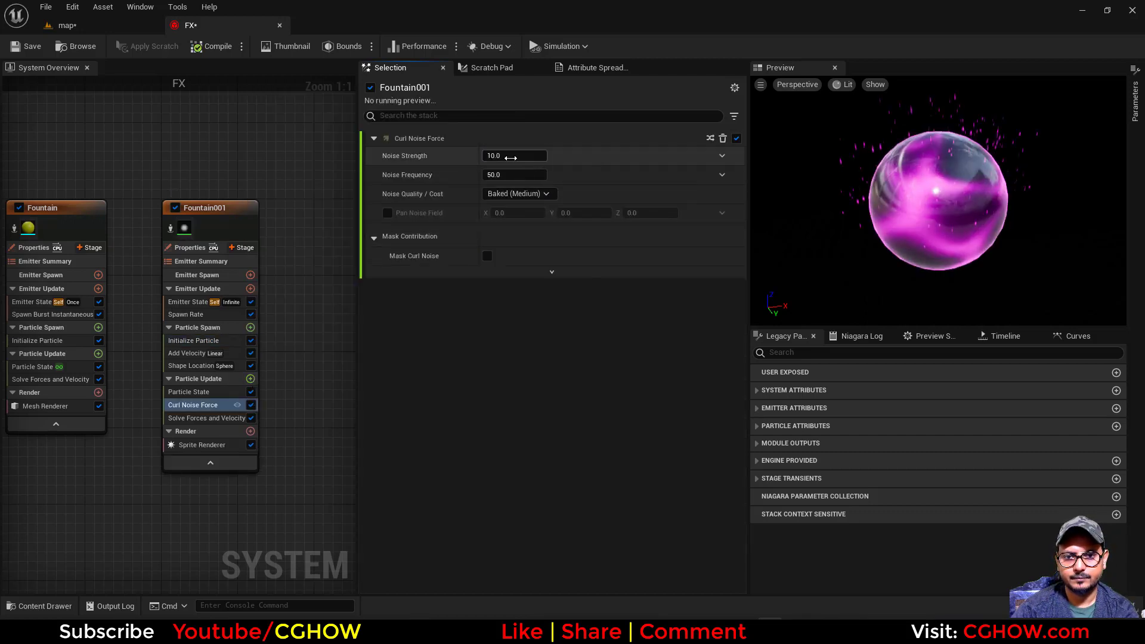
text(200)
Enable Pan Noise Field on the Curl Noise Force and set it to X 0.2, Y 0.5, Z 1
click(388, 213)
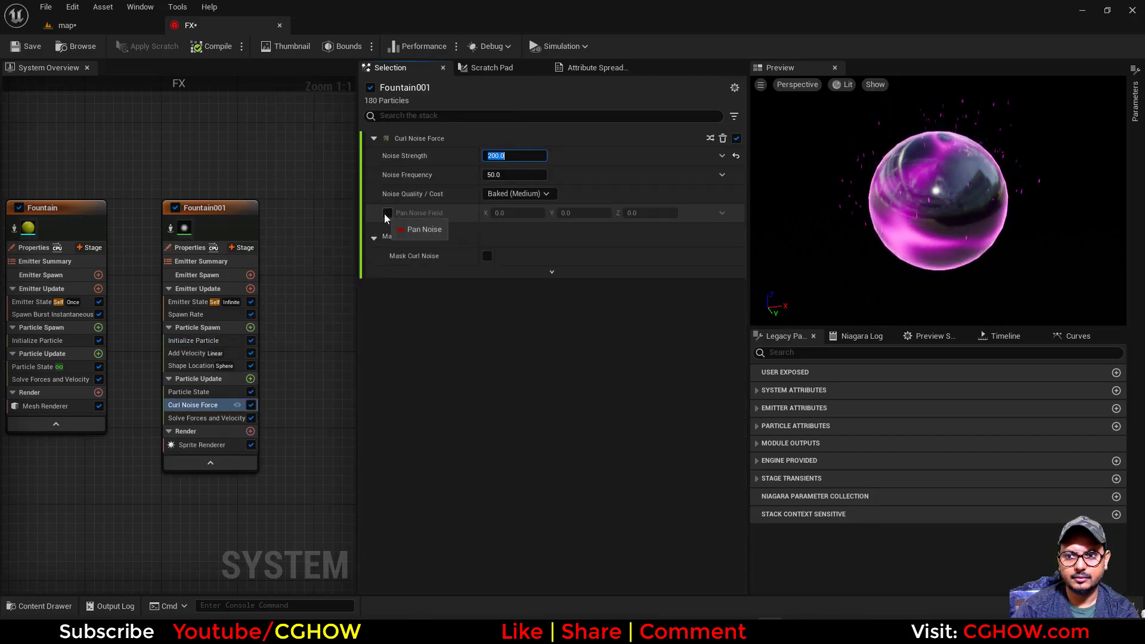
click(637, 212)
text(1)
click(566, 213)
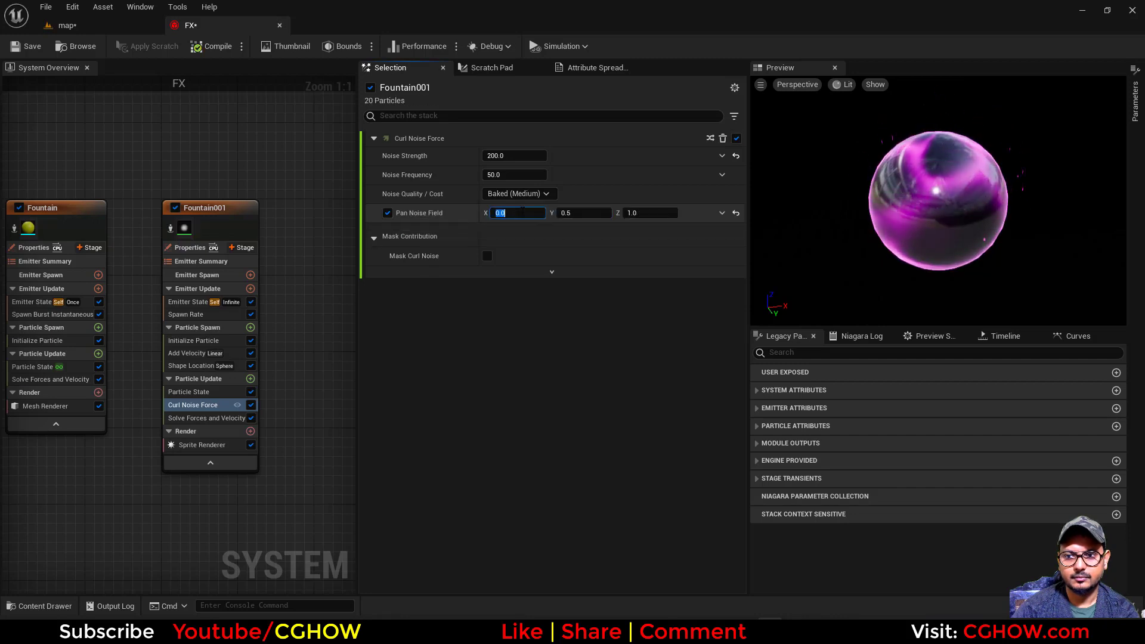
text(0.2)
key(Return)
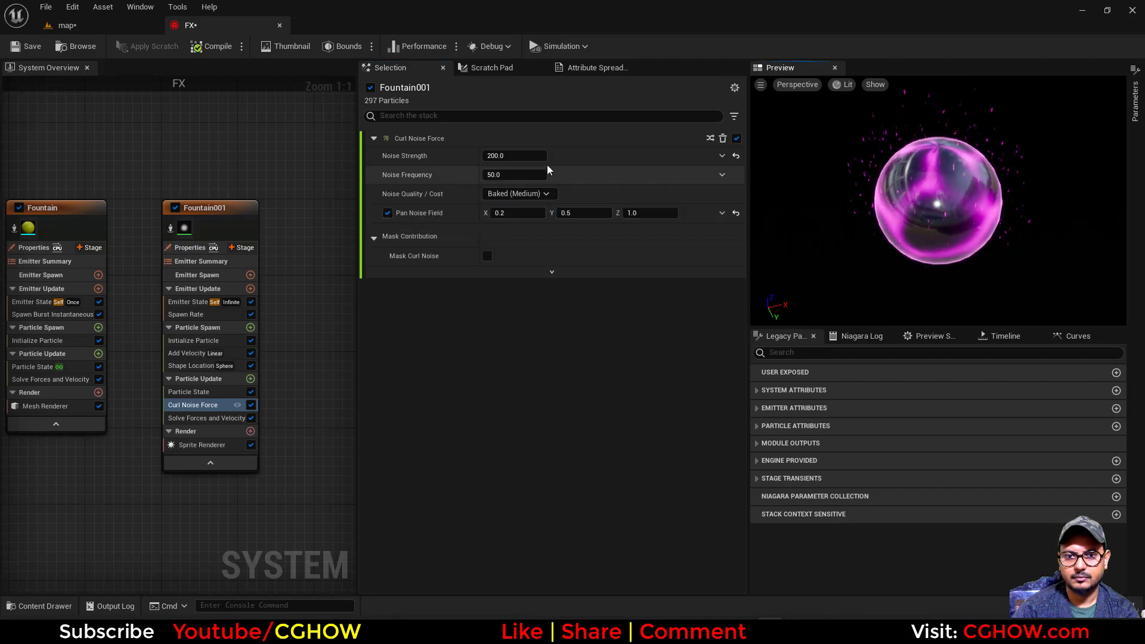
Raise the Curl Noise Force strength to about 1368 and check the particles in the map
drag(532, 155, 596, 155)
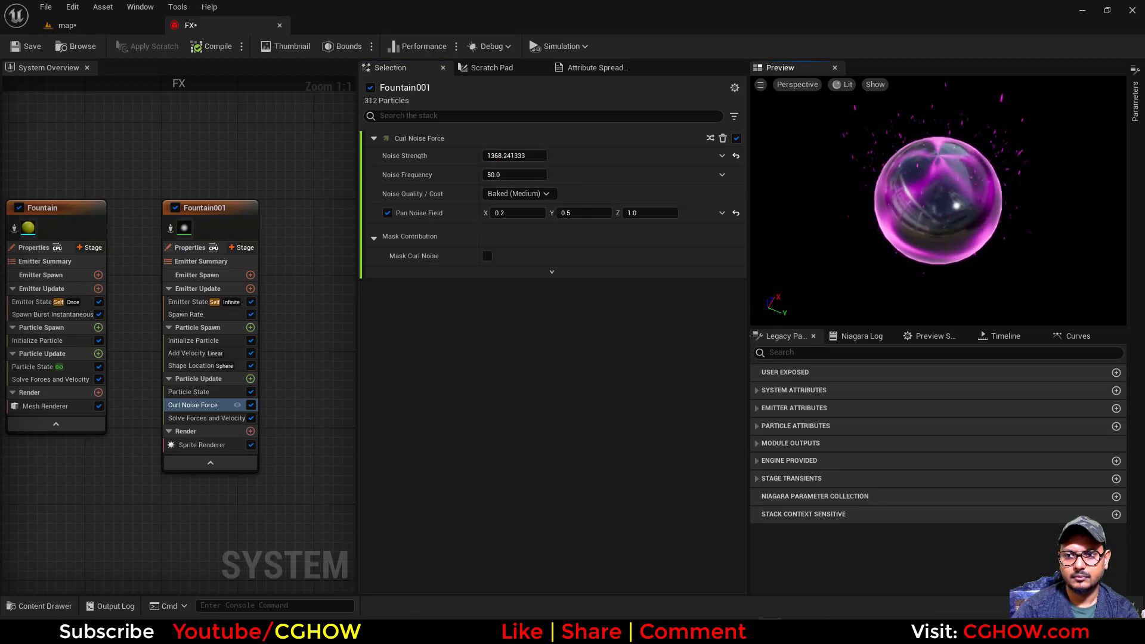
click(115, 30)
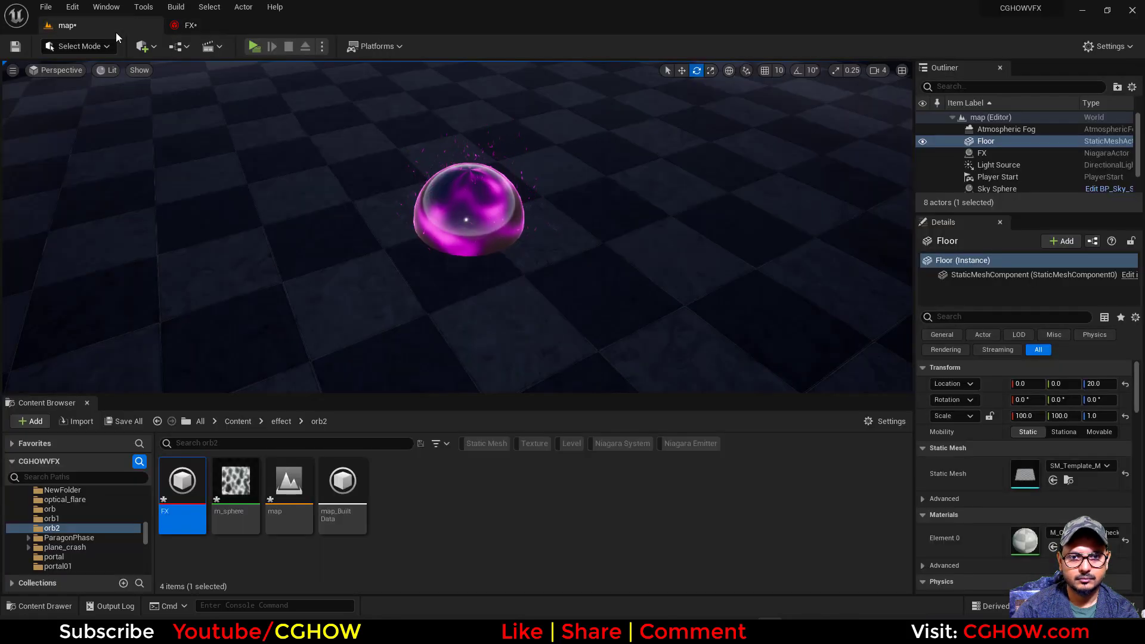
click(179, 27)
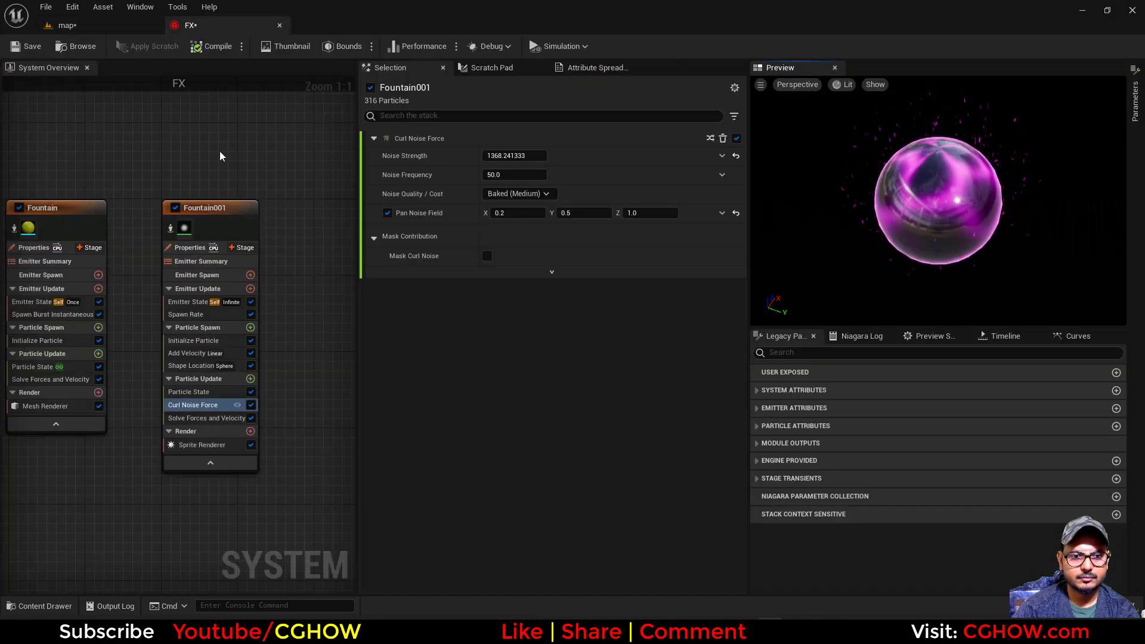
Set Fountain001's maximum particle lifetime to 3 and check the effect in the map
click(194, 341)
click(512, 229)
text(3)
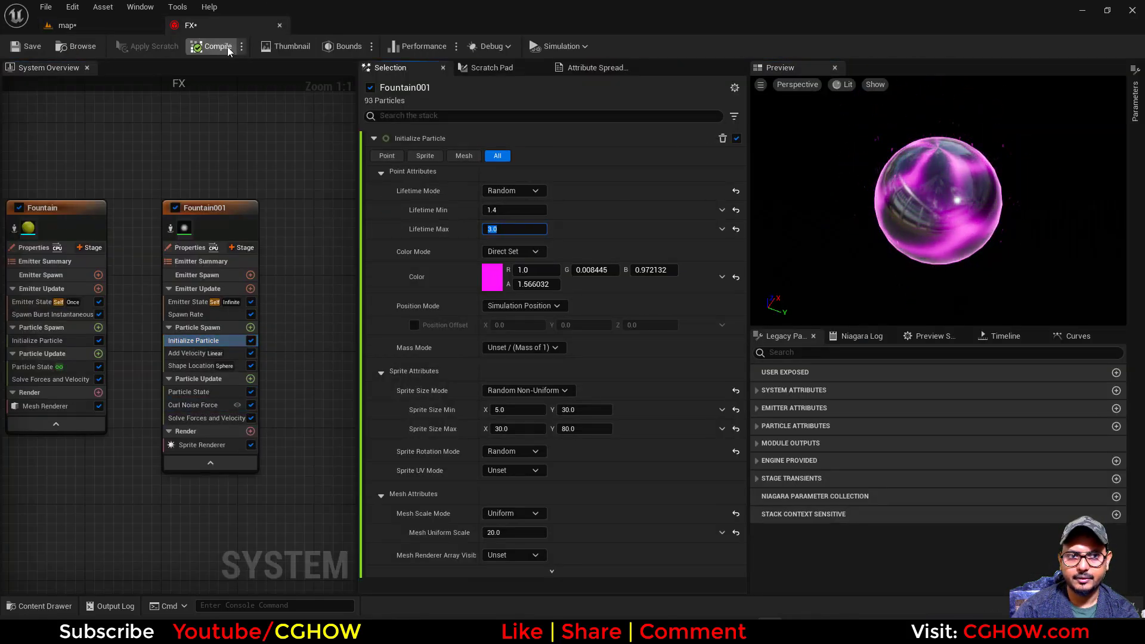
click(136, 29)
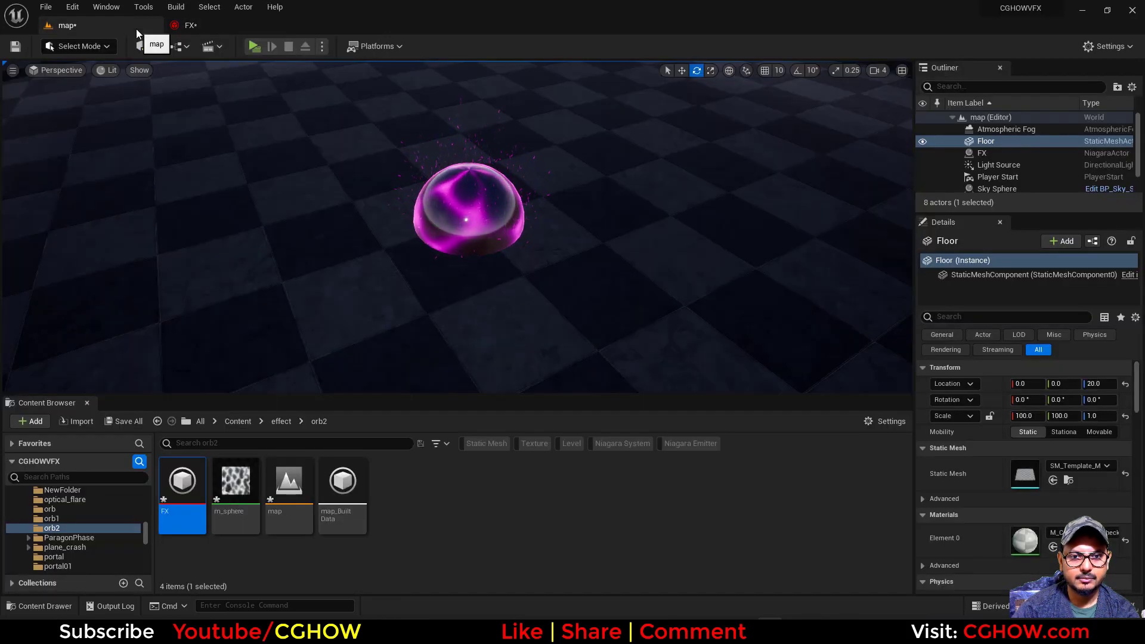
click(189, 27)
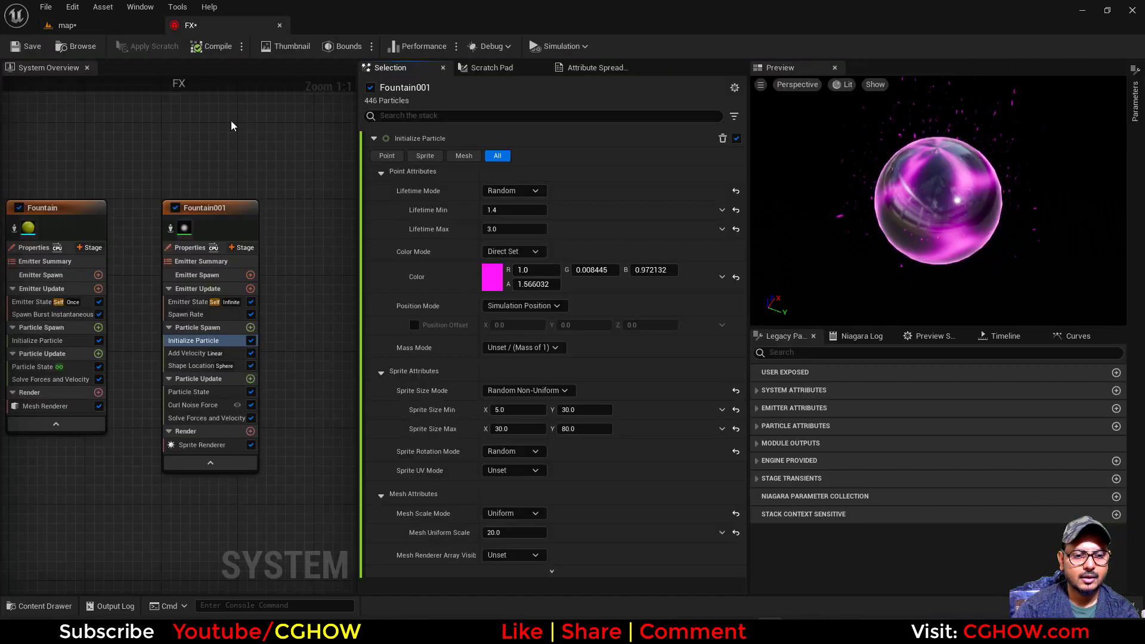
Add a Scale Sprite Size module with a falling uniform curve to Fountain001's Particle Update group and inspect the orb in the map
click(250, 379)
text(size)
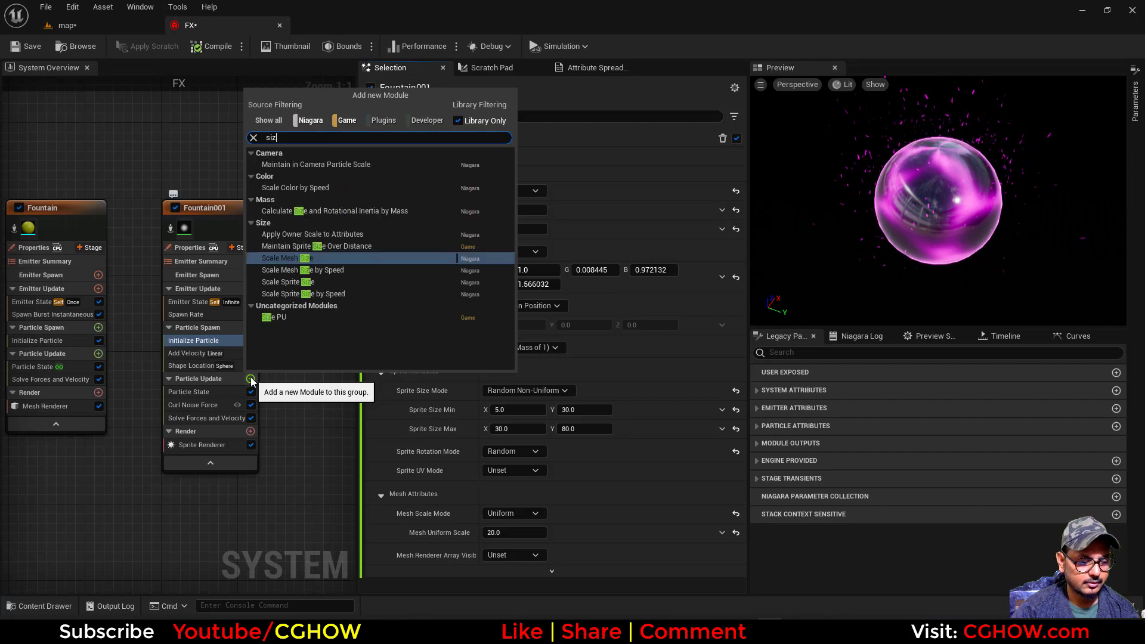
click(298, 286)
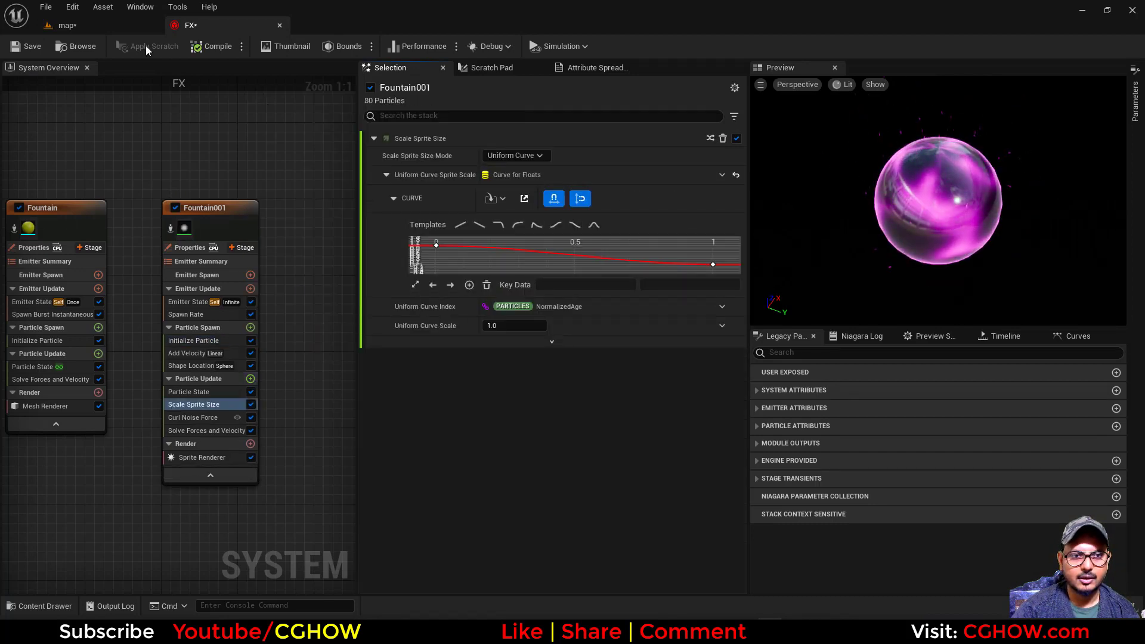
click(110, 25)
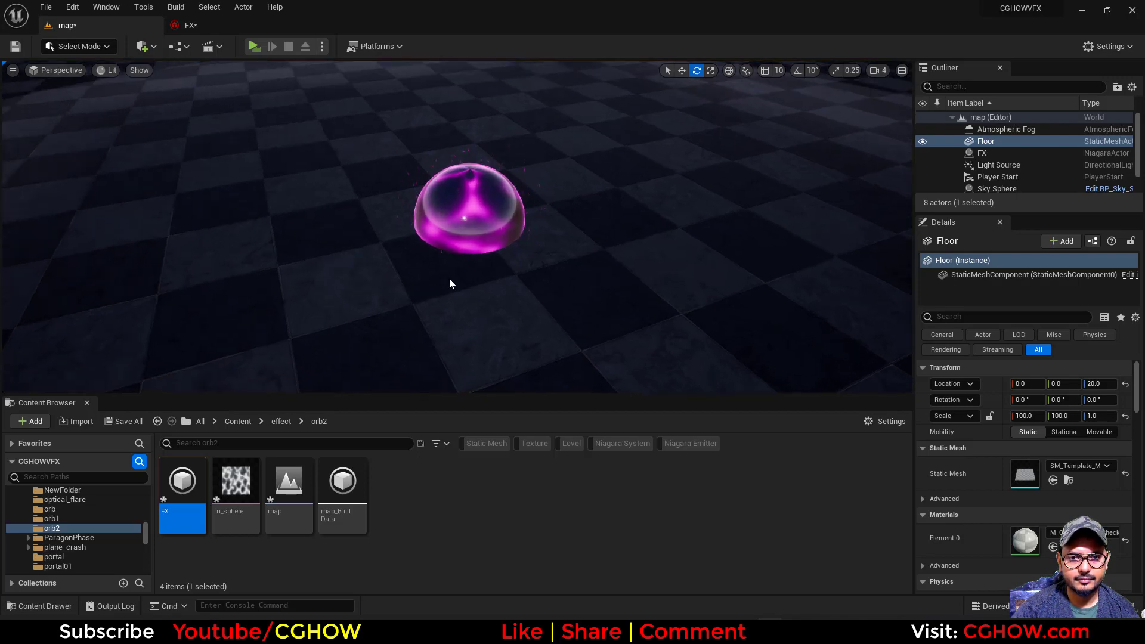
alt+drag(449, 281, 475, 263)
scroll(475, 292, up, 2)
middle_drag(475, 263, 476, 236)
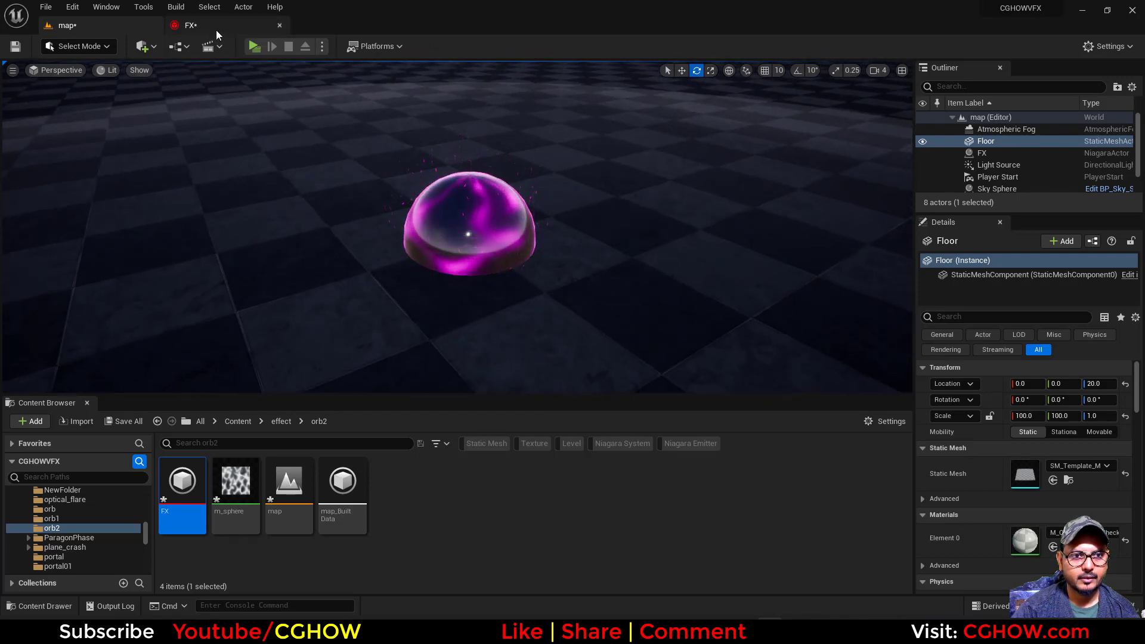
click(215, 30)
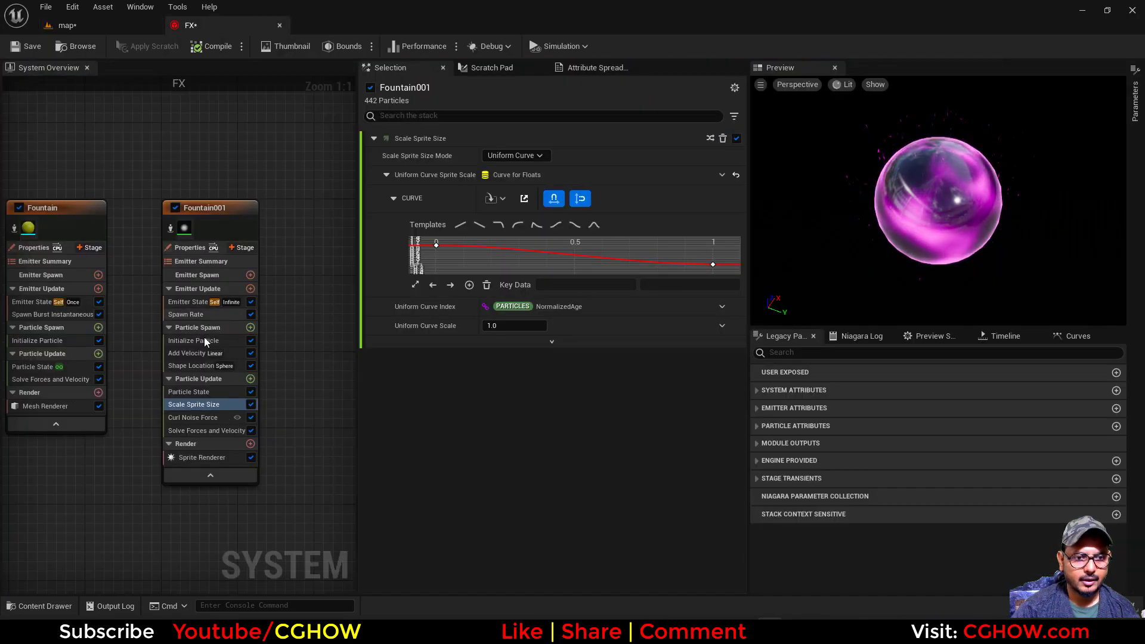
Set Fountain001's color mode to Random Hue/Saturation/Value and enable the saturation, value and alpha scale ranges
click(204, 337)
click(542, 251)
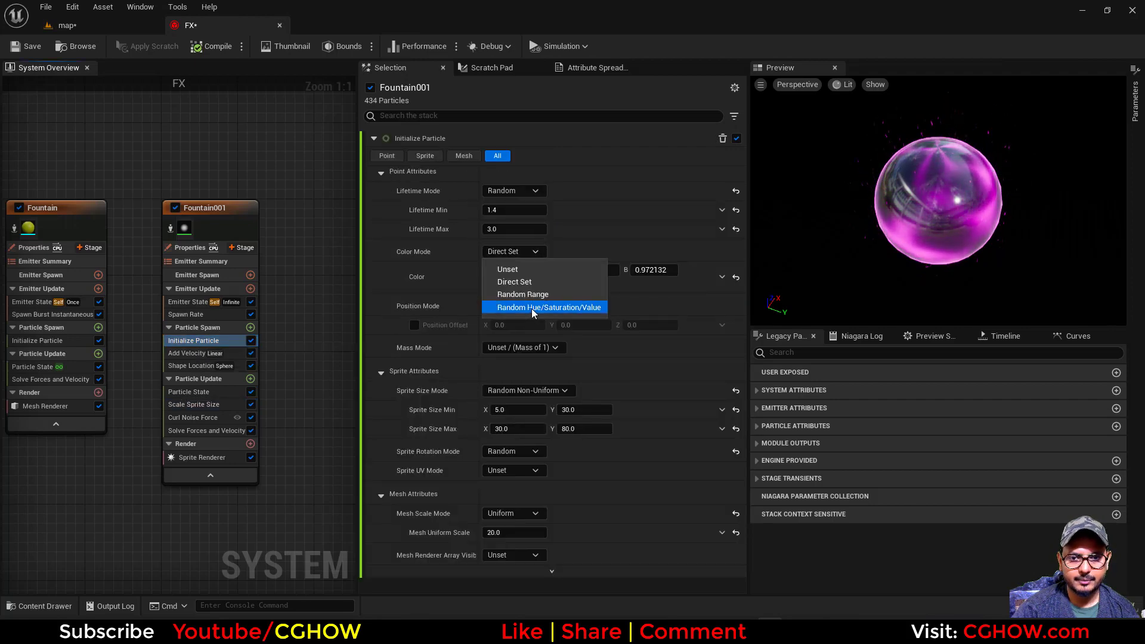
click(532, 308)
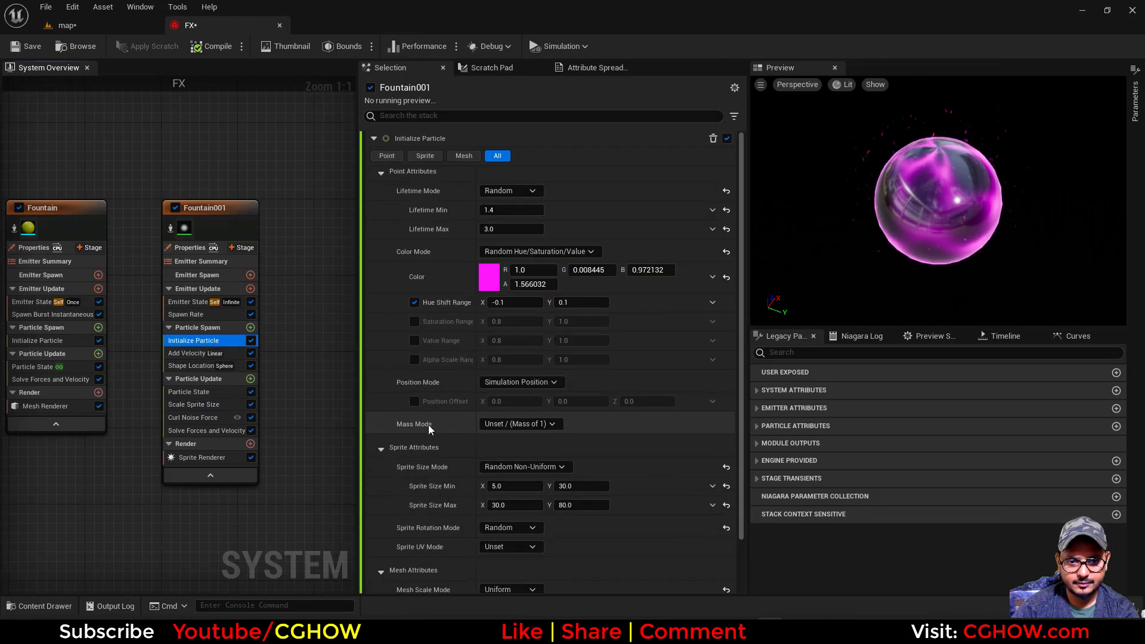
click(415, 360)
click(415, 341)
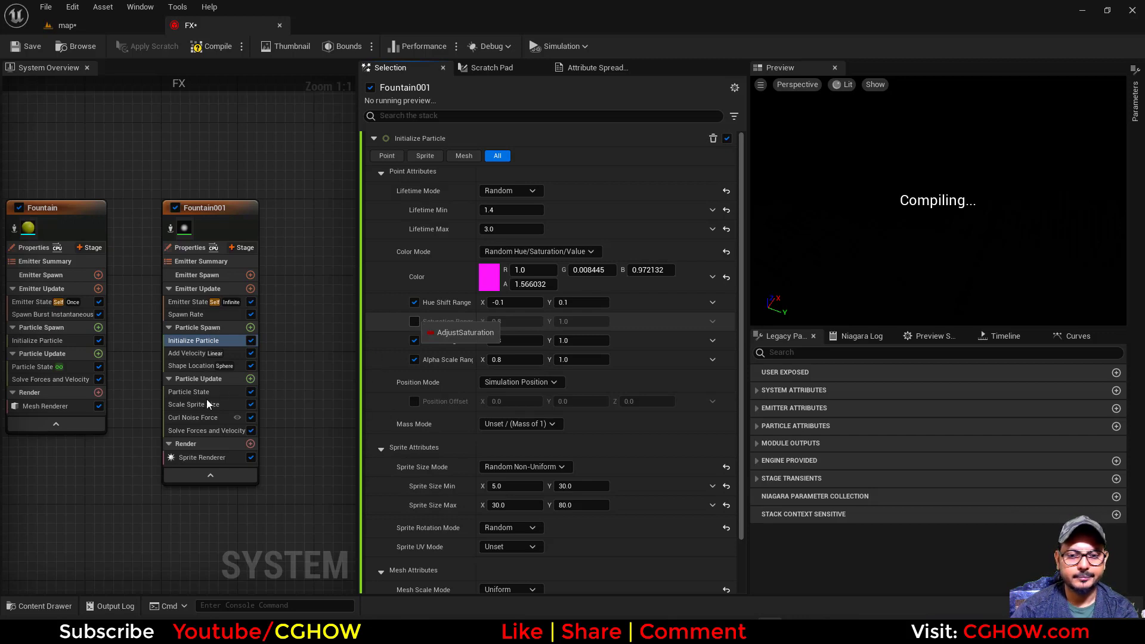
scroll(448, 328, down, 2)
click(414, 261)
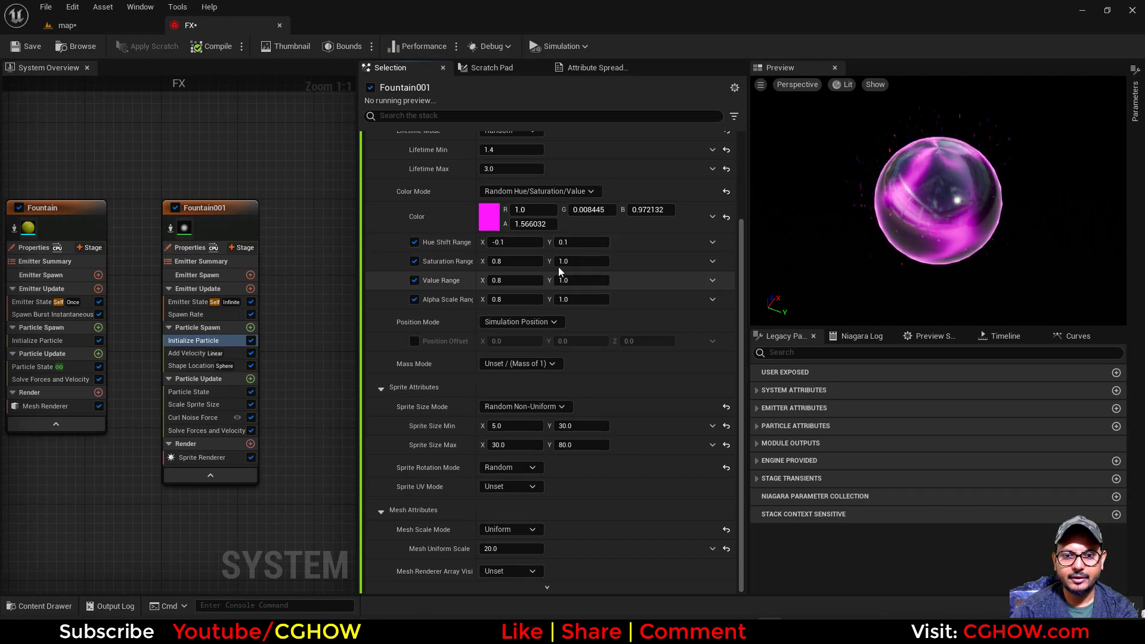
Set the Saturation Range Y to 5 and the Value Range Y to 10, and check the sparks in the map
click(576, 262)
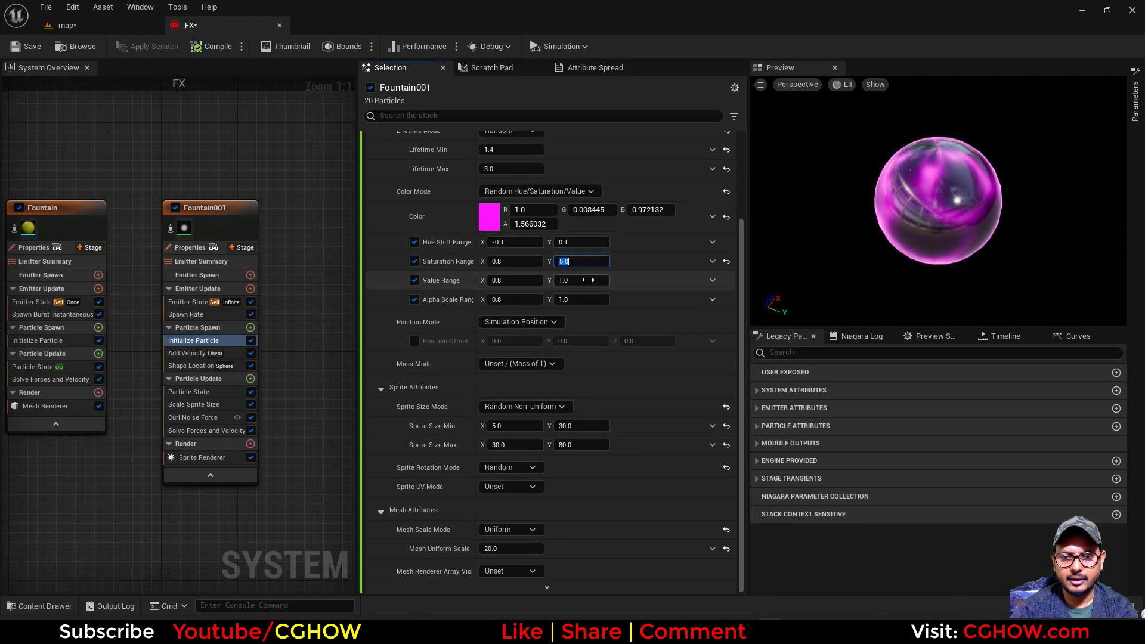
click(591, 286)
text(100)
key(Return)
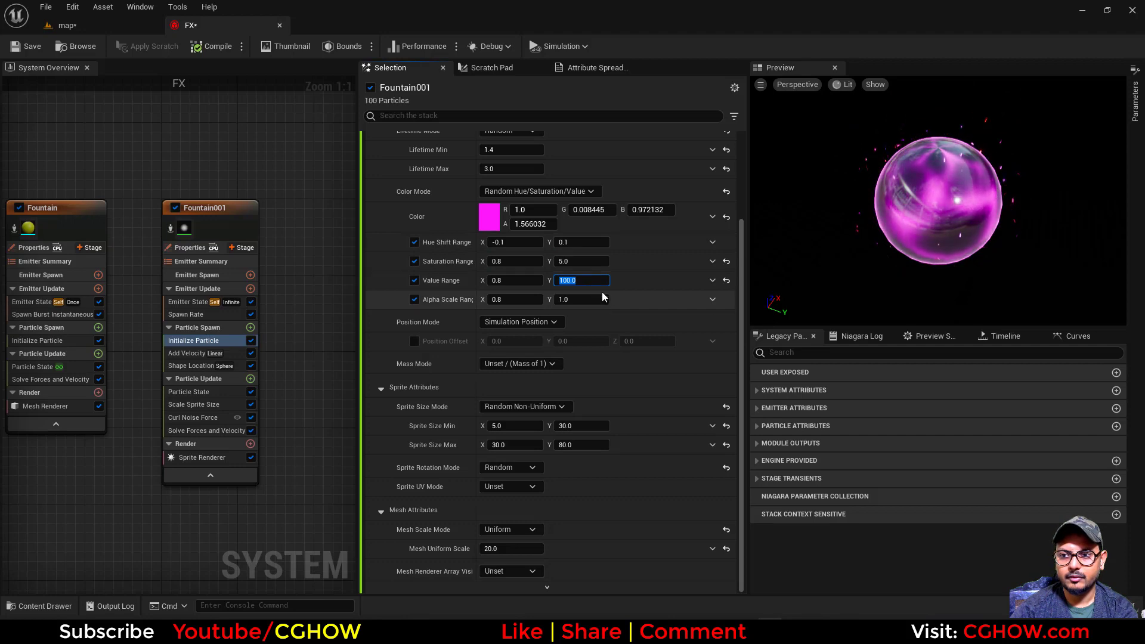
text(10)
key(Return)
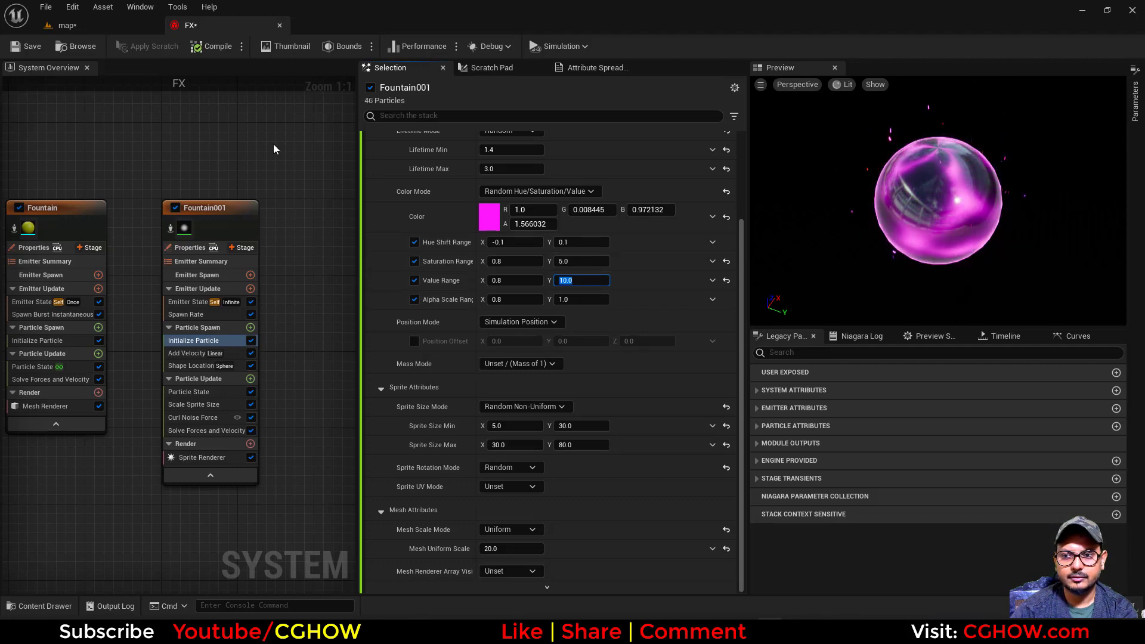
click(75, 26)
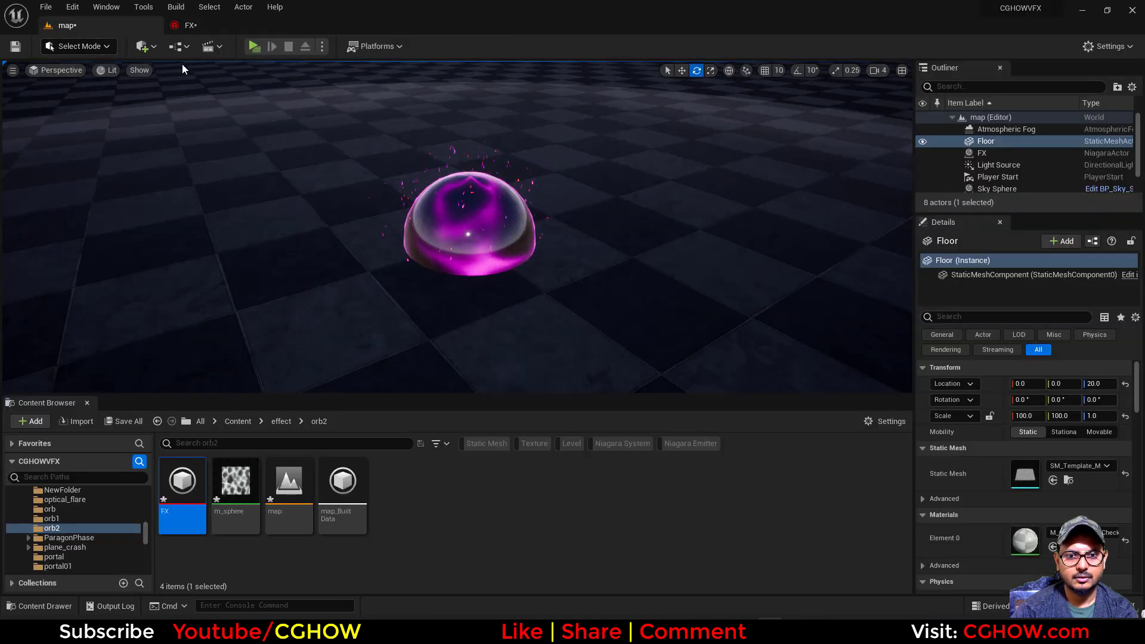
Raise the maximum Z velocity in Fountain001's Add Velocity module to about 1241 and check the sparks in the map
click(226, 26)
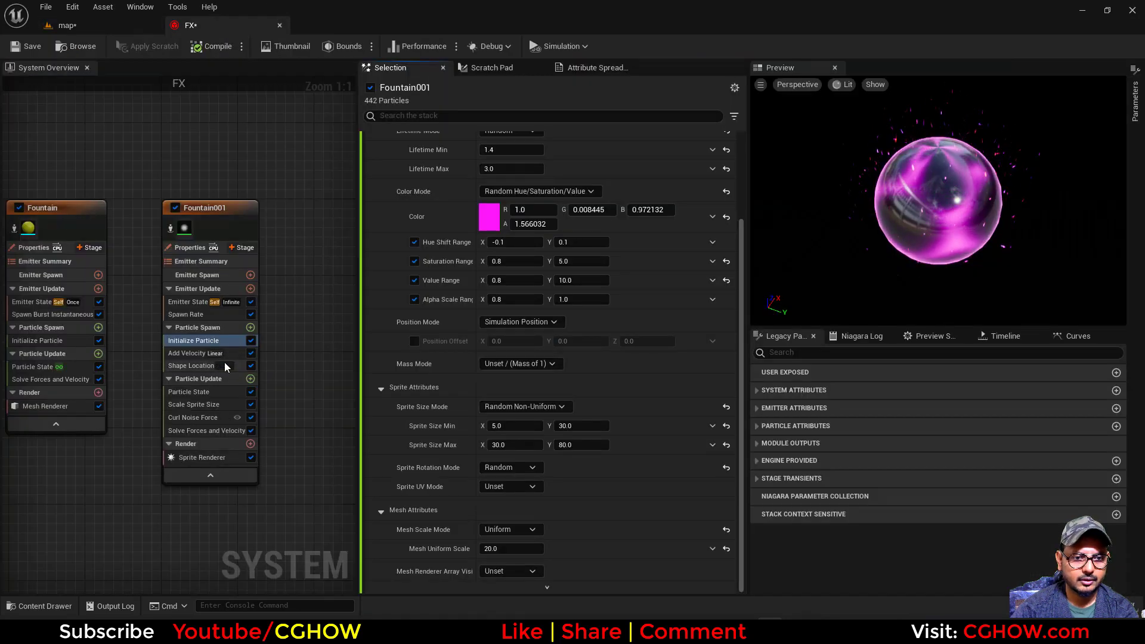
click(186, 355)
drag(639, 212, 678, 213)
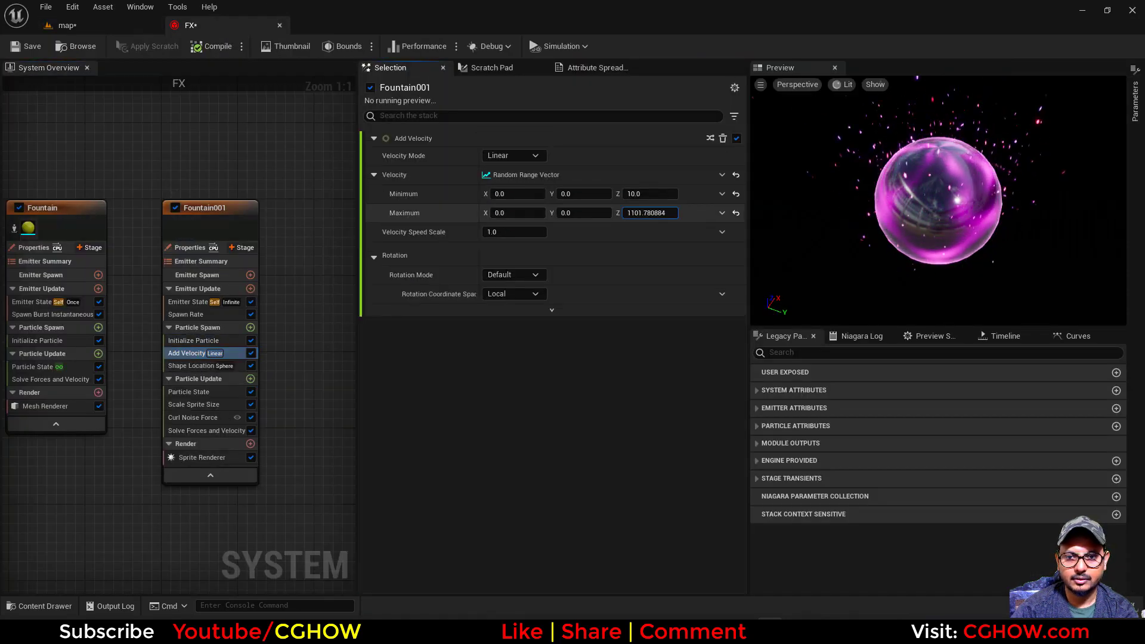
click(99, 26)
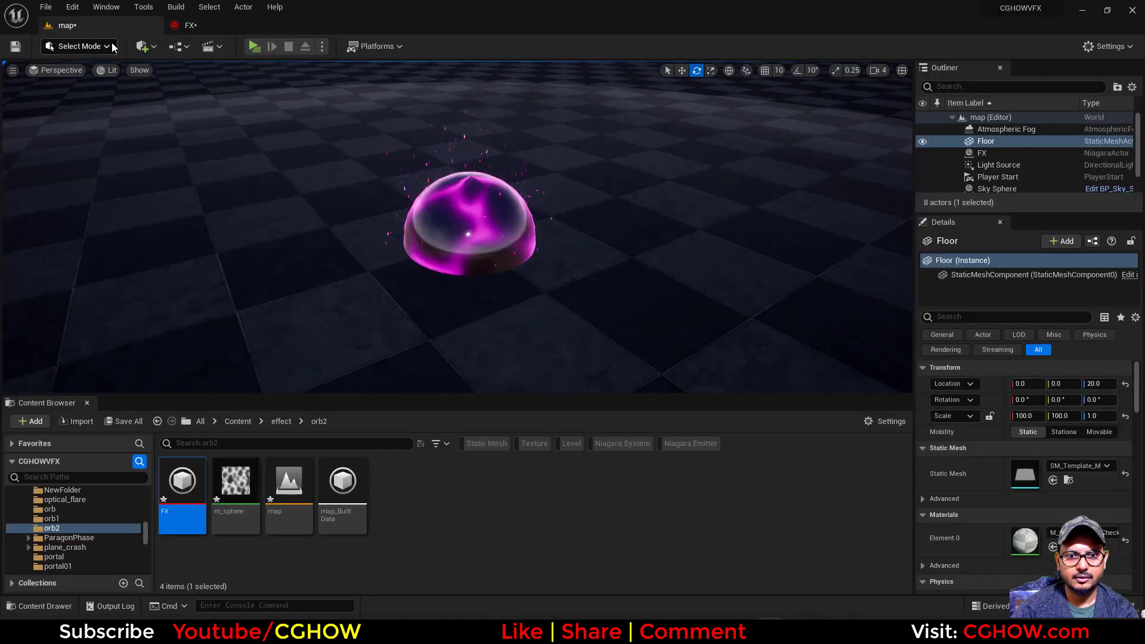
Set Fountain001's Curl Noise Force strength to about 5305 and its noise frequency to 20, checking the sparks around the orb in the map
click(191, 25)
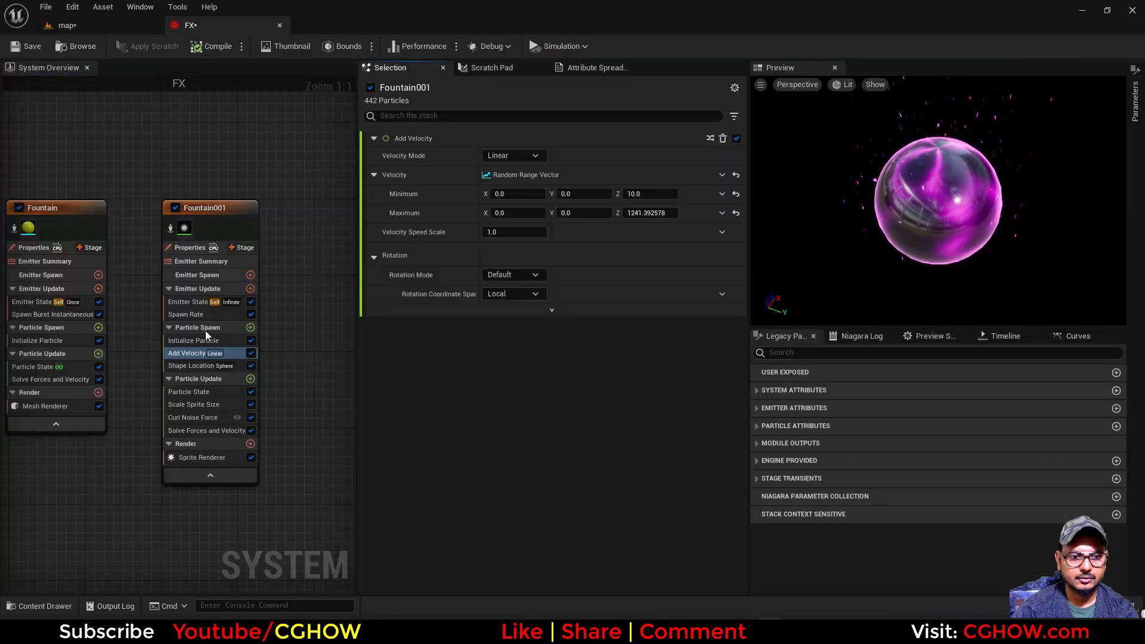
click(197, 405)
click(201, 419)
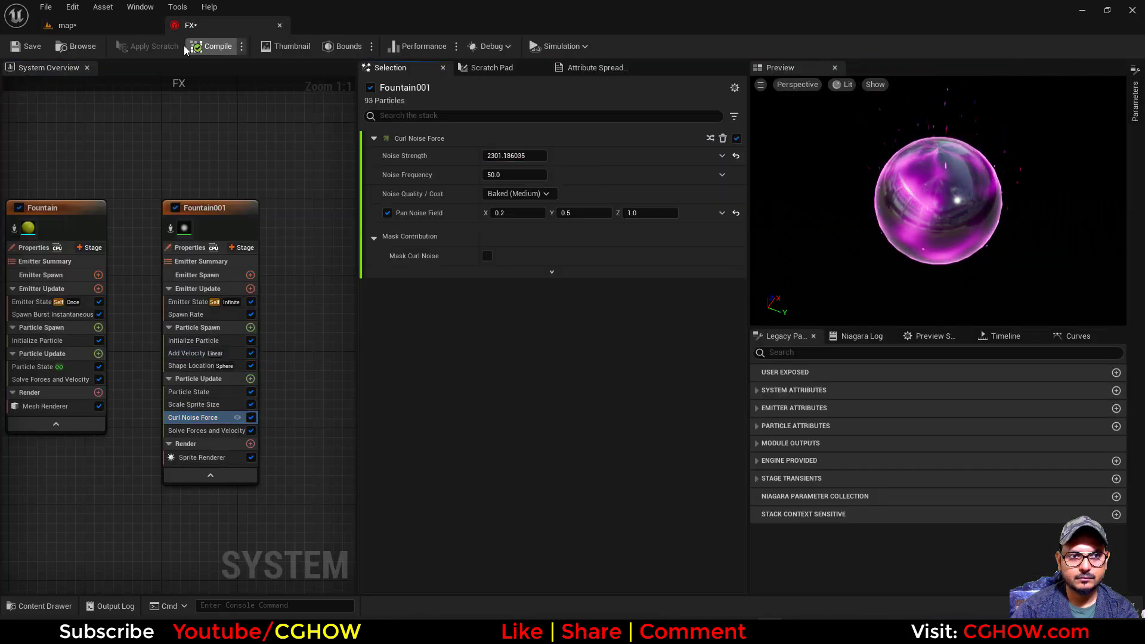
click(106, 22)
click(206, 25)
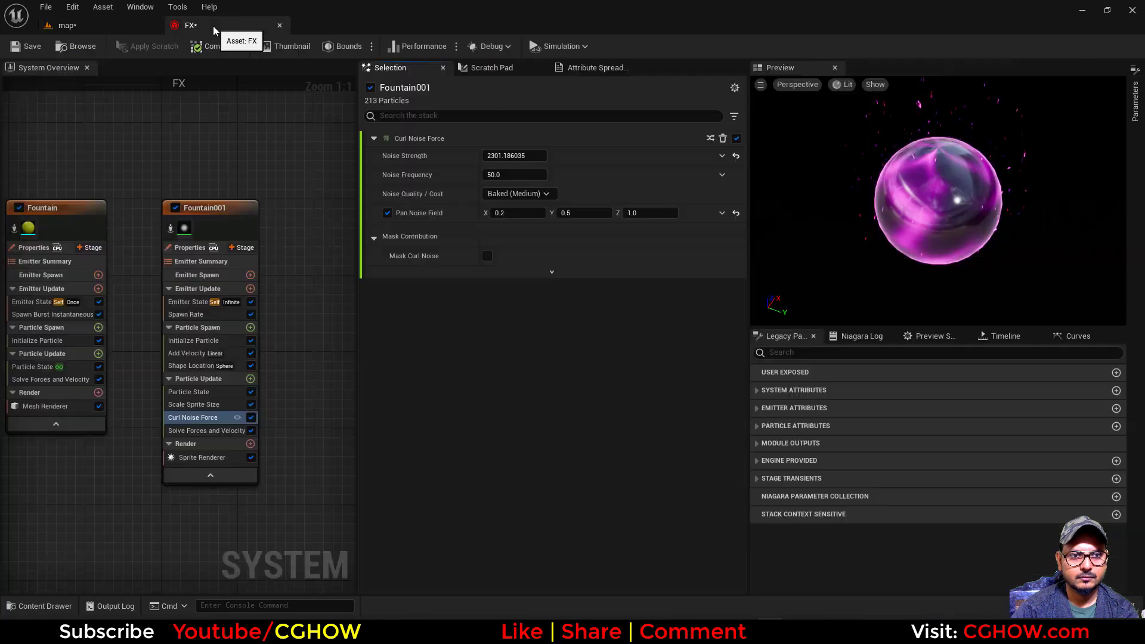
click(123, 27)
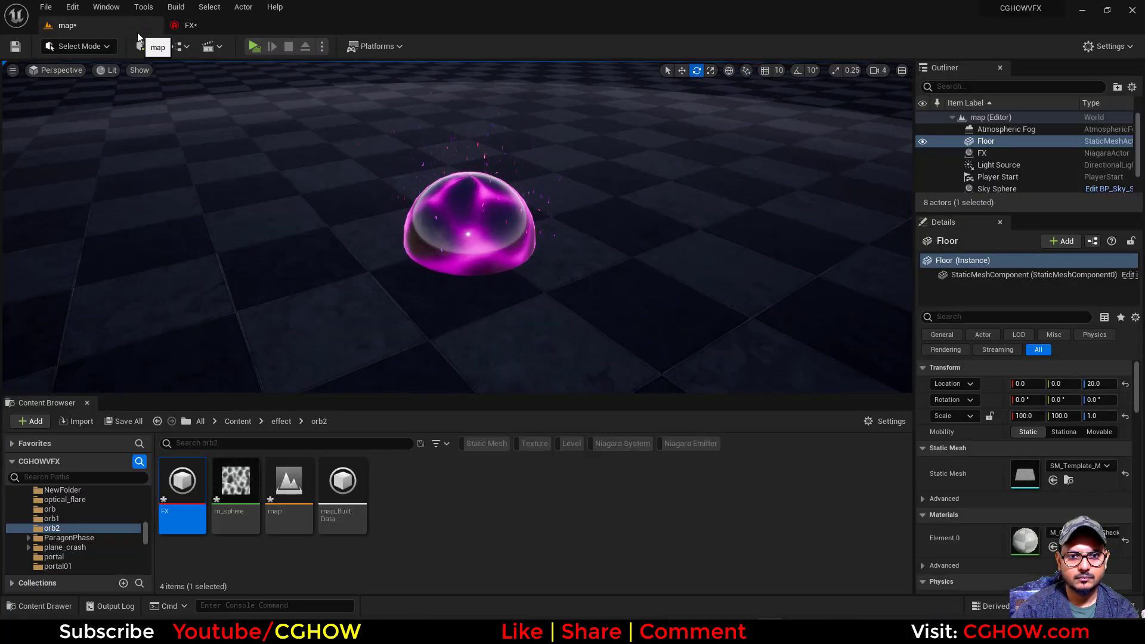
click(189, 26)
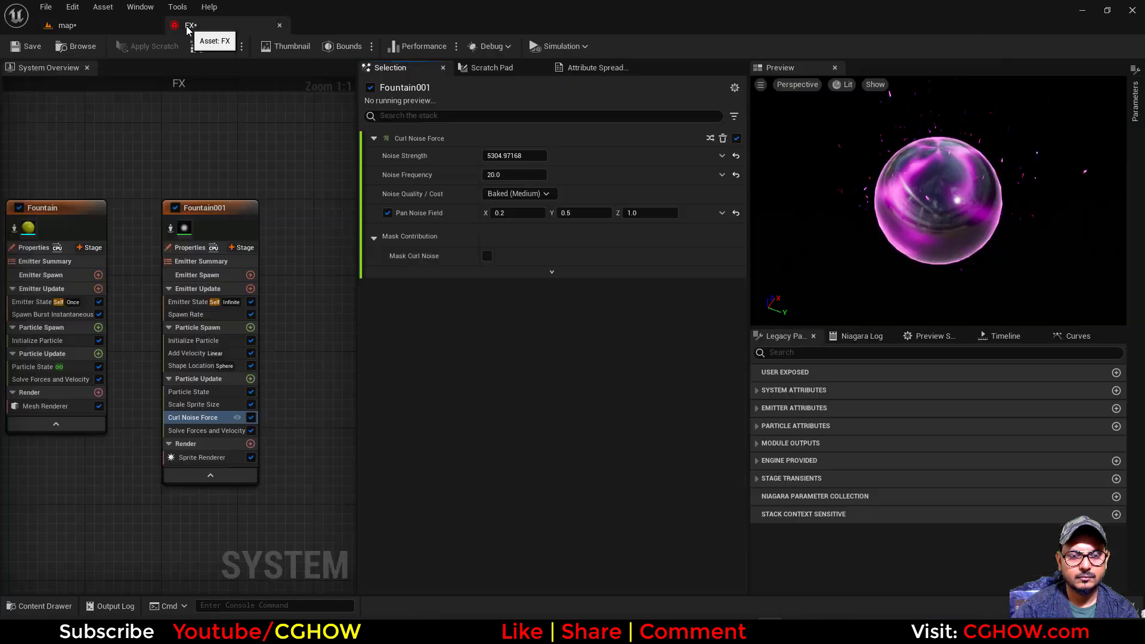
click(69, 26)
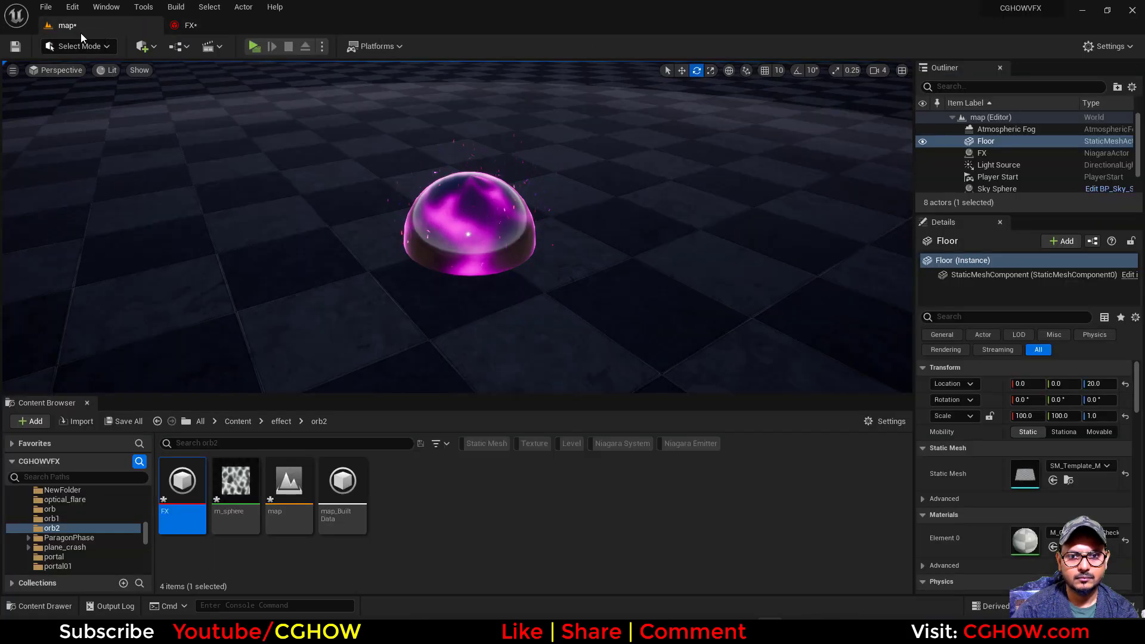
scroll(624, 260, down, 2)
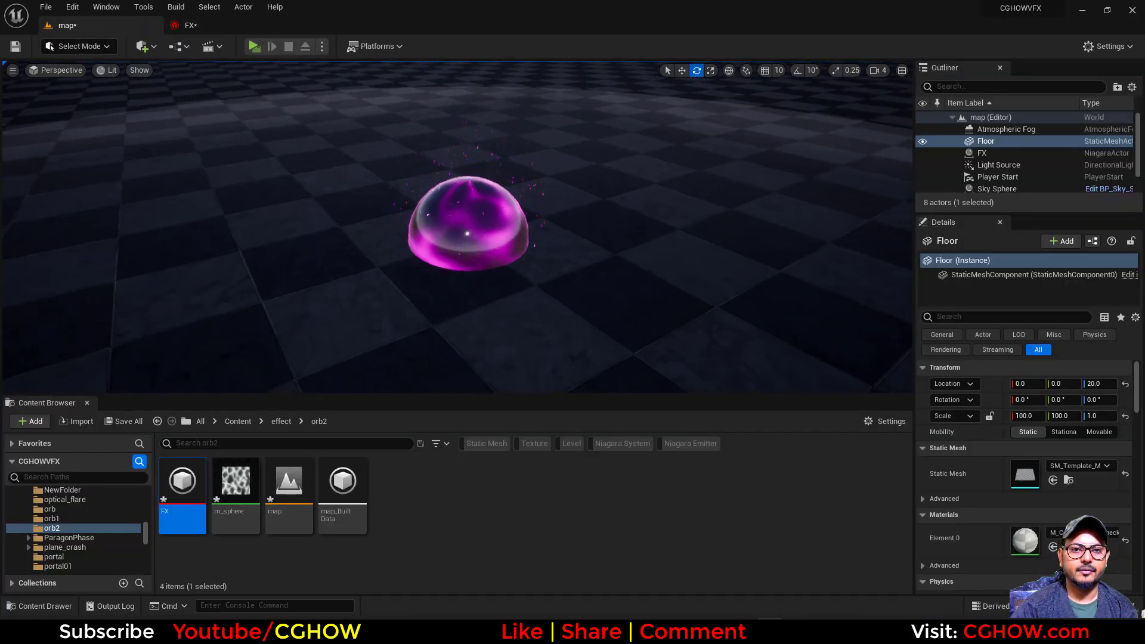
right_drag(623, 260, 640, 244)
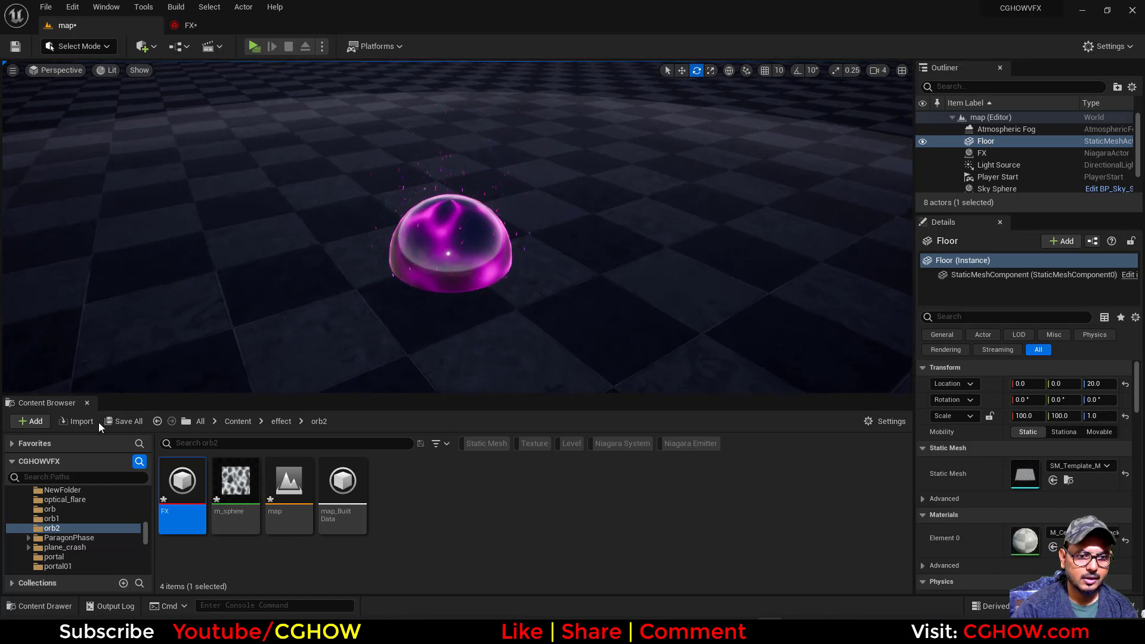
Save all modified assets, including the map and the FX system
click(124, 421)
click(677, 448)
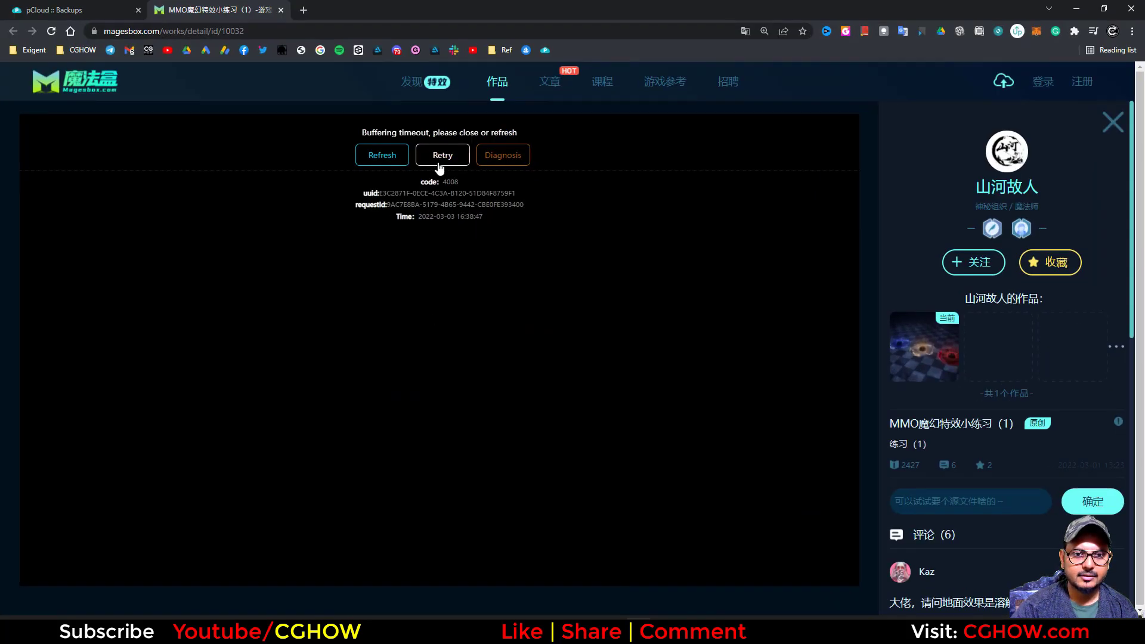
Switch to the browser, reload the reference video of the glowing orbs, dismiss the pCloud warning, and examine the effect
click(439, 163)
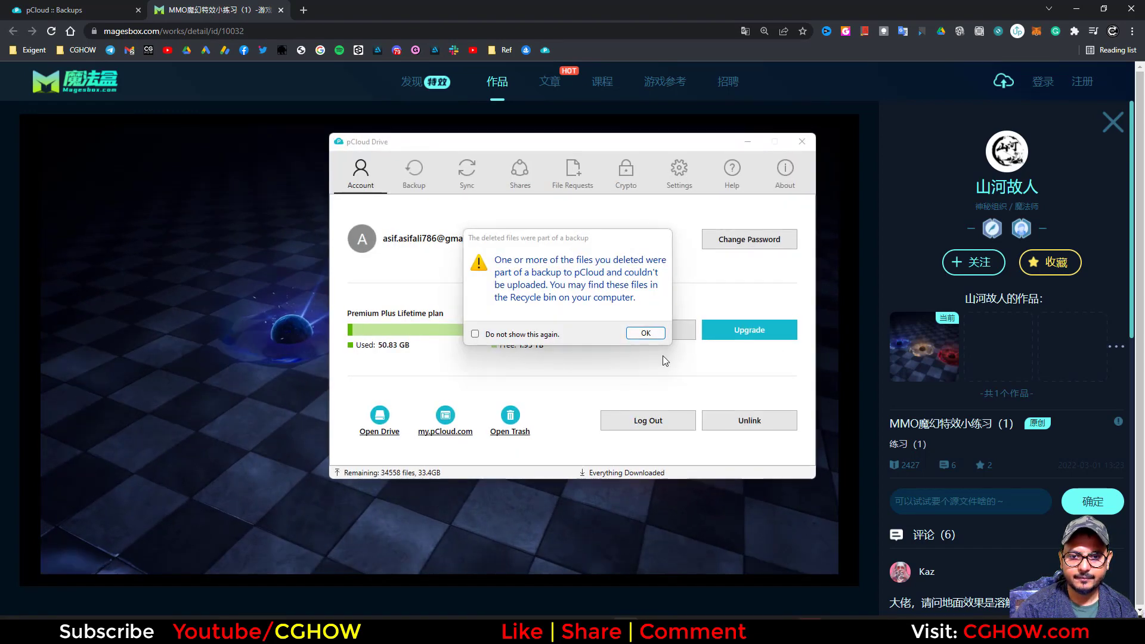
click(646, 333)
click(748, 142)
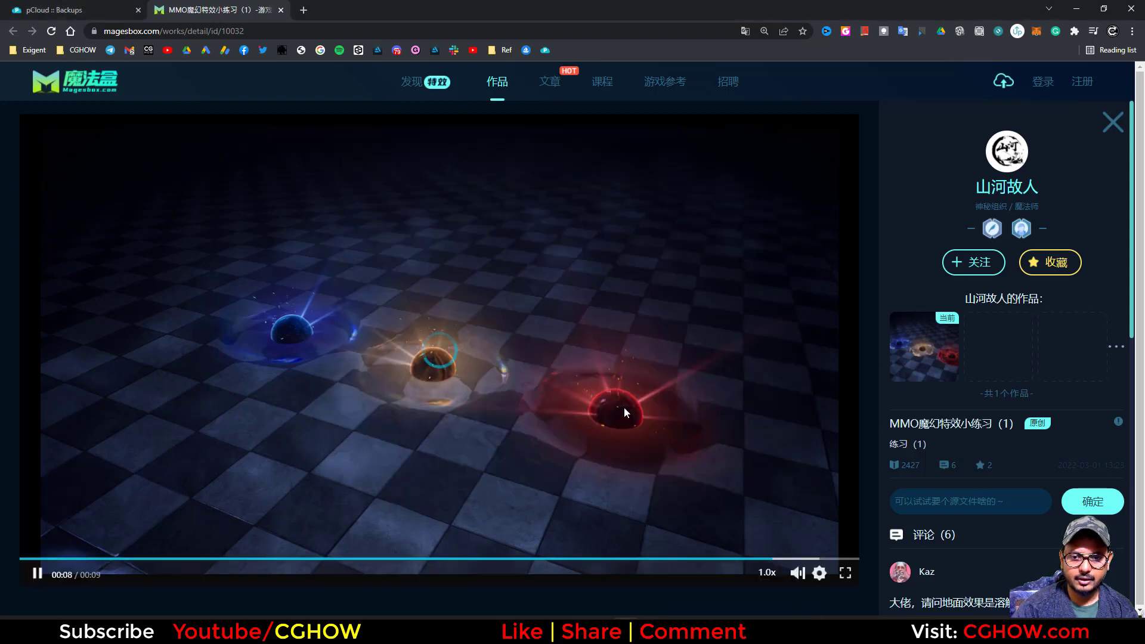
click(1077, 8)
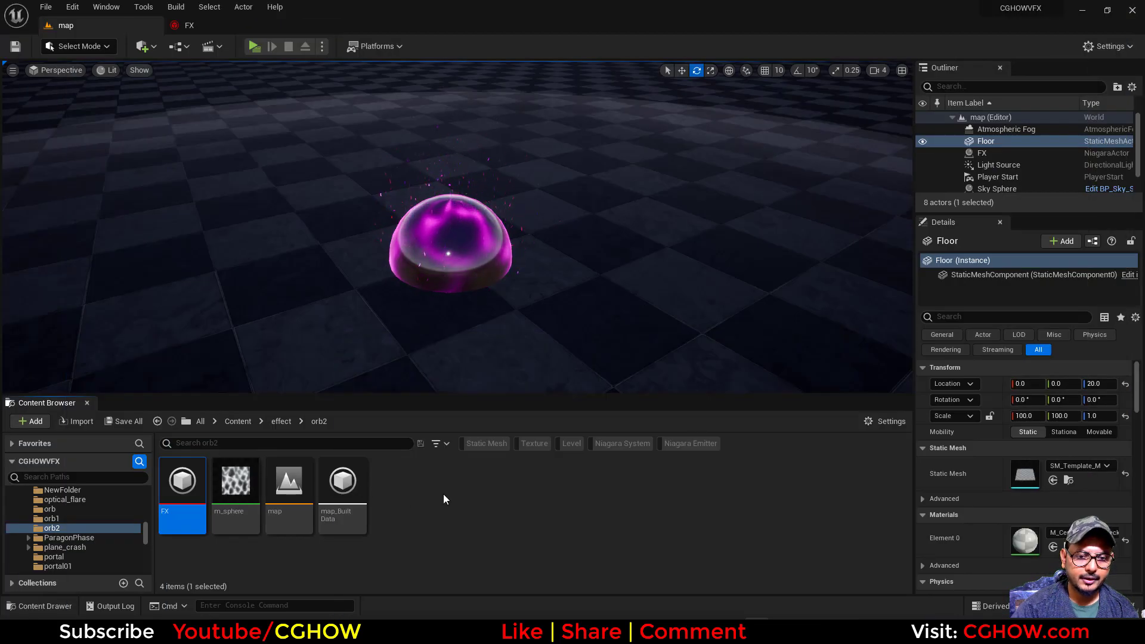
Create a material named m_rays in the orb2 folder and open it for editing
right_click(444, 498)
click(512, 215)
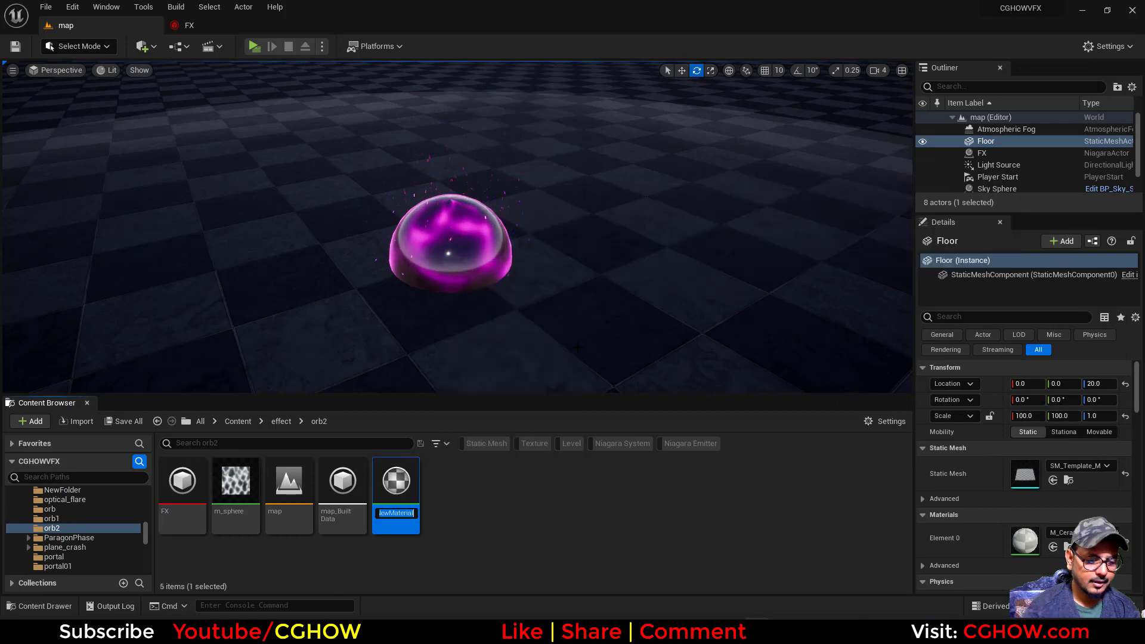
text(m_ra)
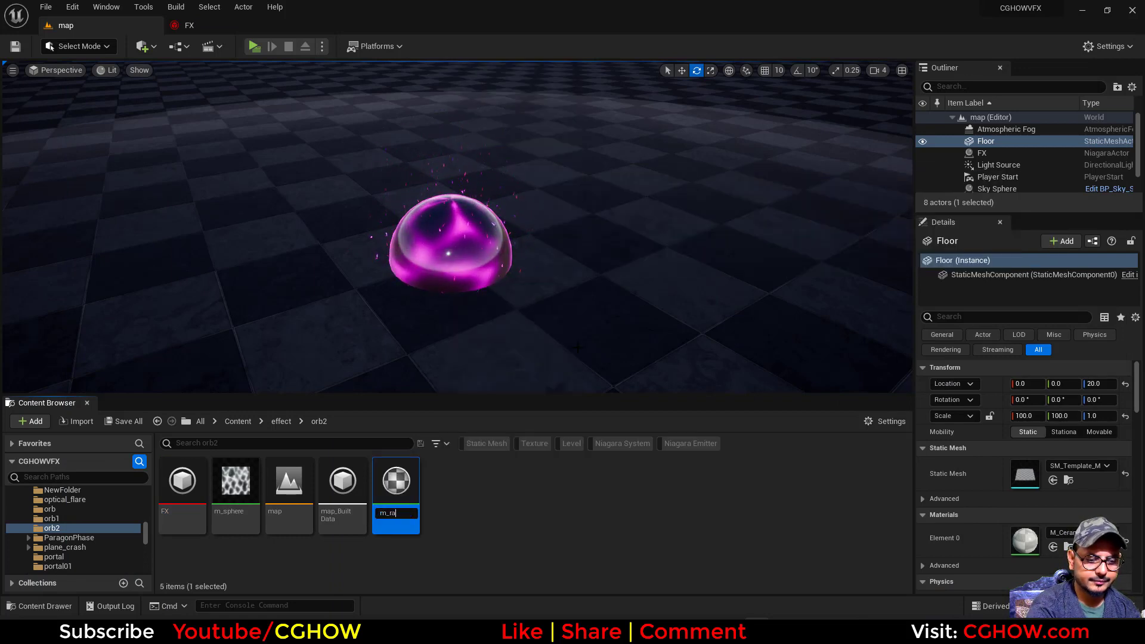
text(ys)
key(Return)
key(Return)
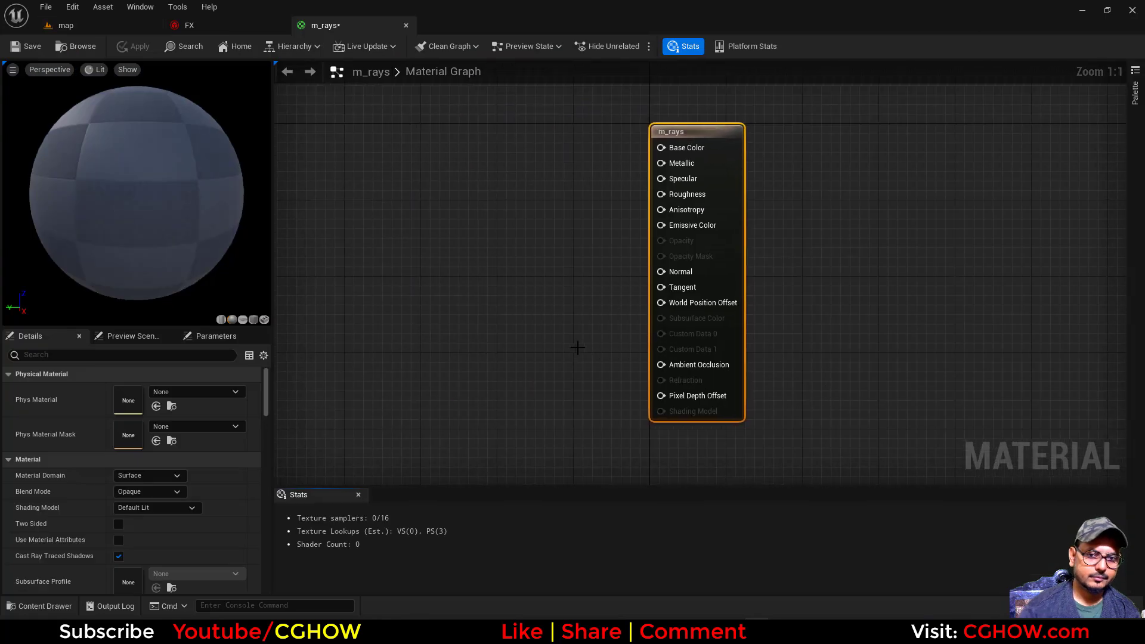
Add a texture coordinate node to the material graph, well ahead of the m_rays output node
right_drag(480, 226, 671, 267)
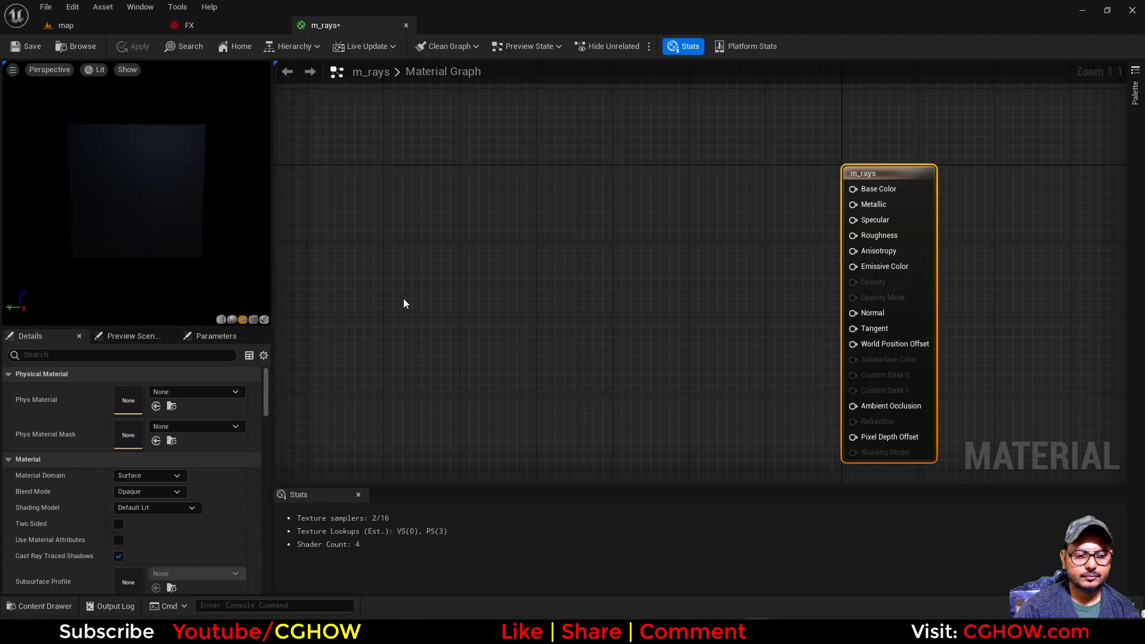
right_drag(401, 302, 417, 269)
key(u)
click(375, 239)
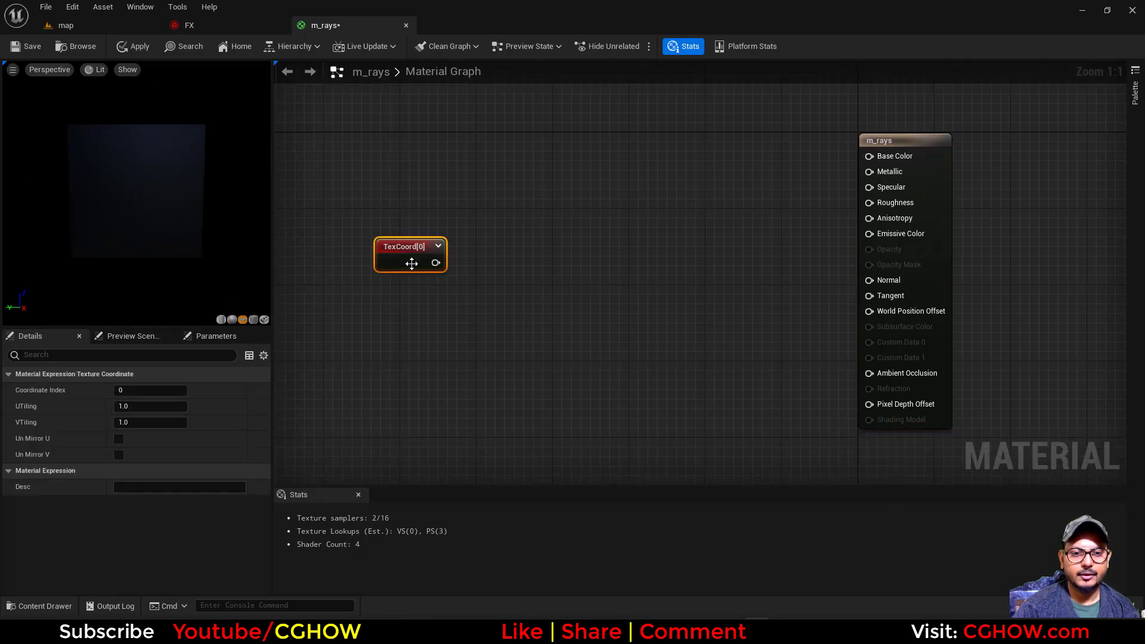
drag(411, 263, 367, 274)
Add a component mask node and feed the texture coordinate into it
click(430, 247)
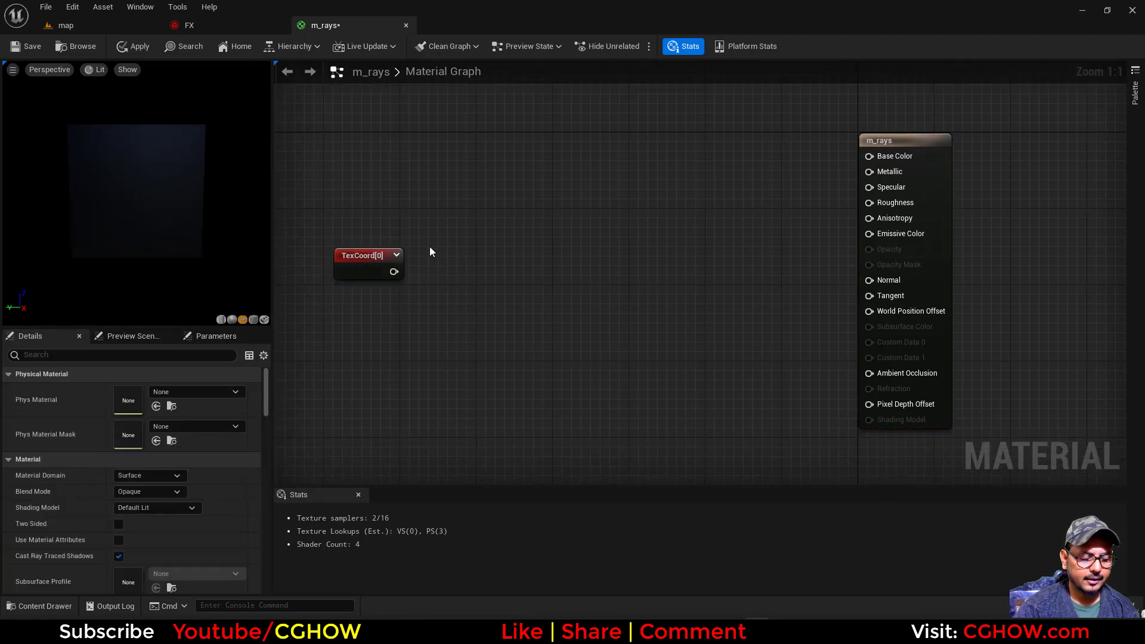
key(shift+c)
click(427, 254)
drag(393, 271, 432, 282)
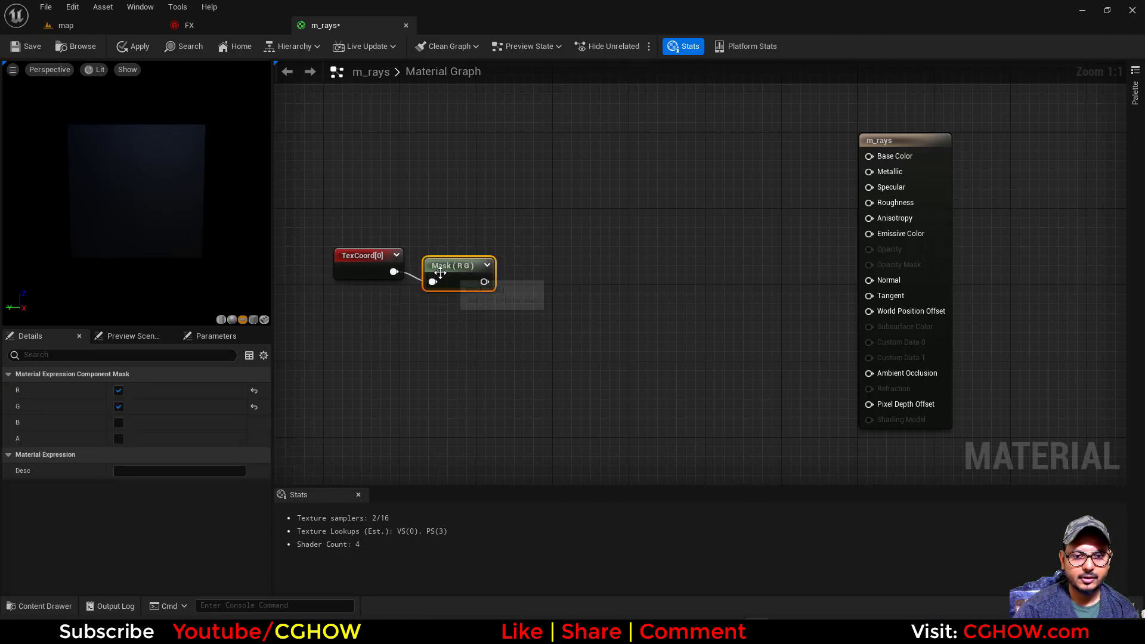
right_click(515, 263)
text(sin)
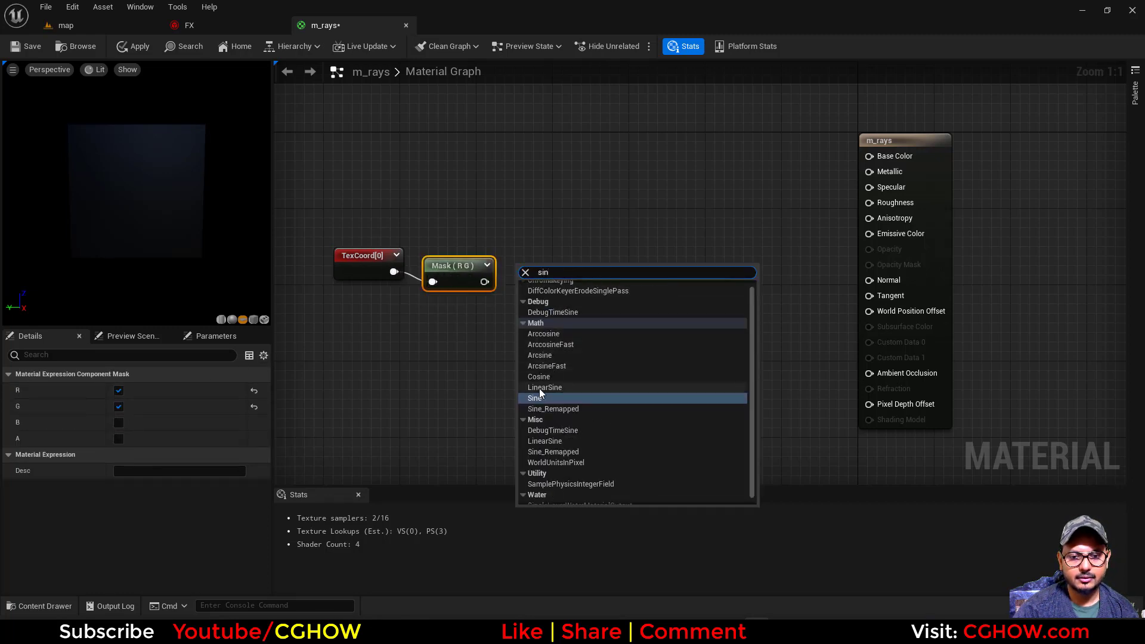
click(539, 388)
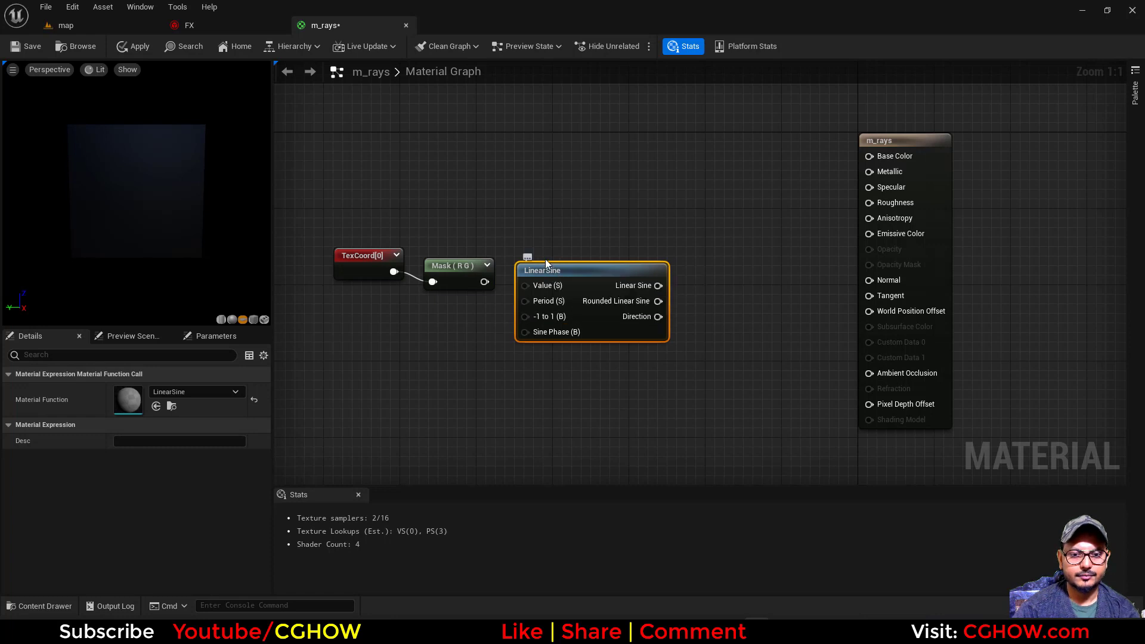
key(Delete)
Add a Sine node and connect the component mask's output to its input
right_click(542, 244)
text(sine)
click(567, 378)
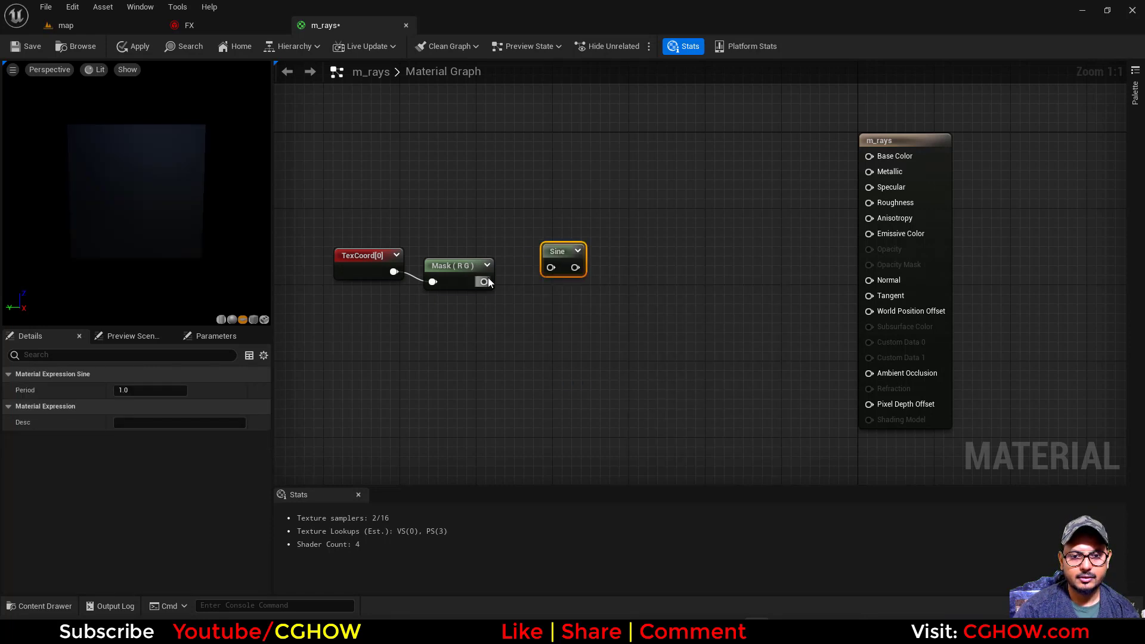
drag(484, 281, 539, 261)
Restrict the component mask to the R channel and preview the Sine node
click(457, 269)
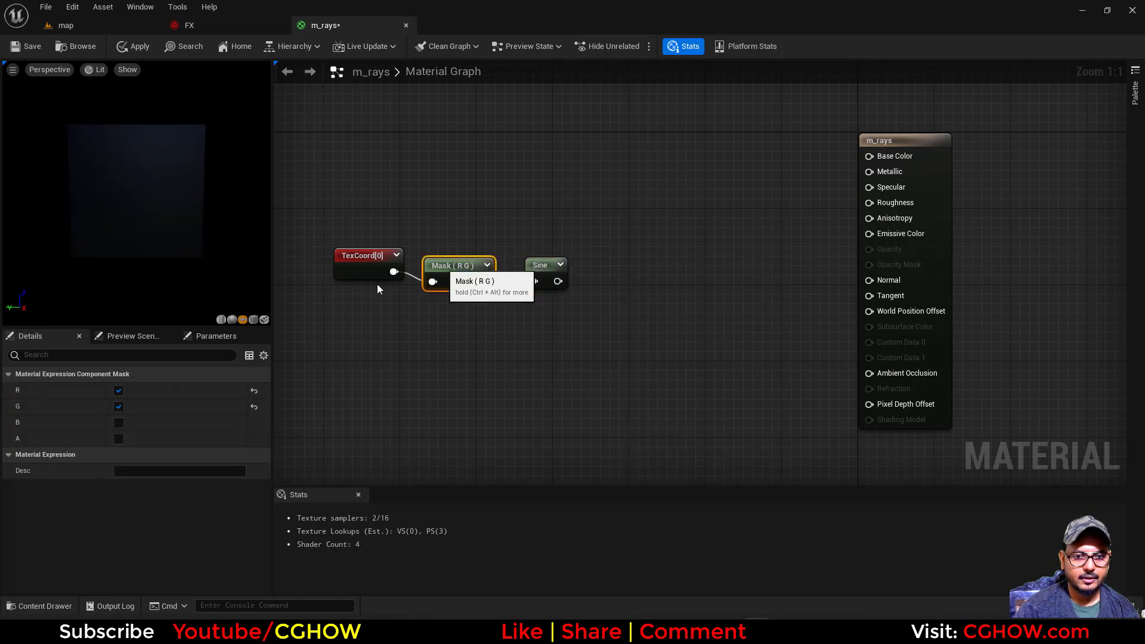
click(119, 407)
right_click(545, 274)
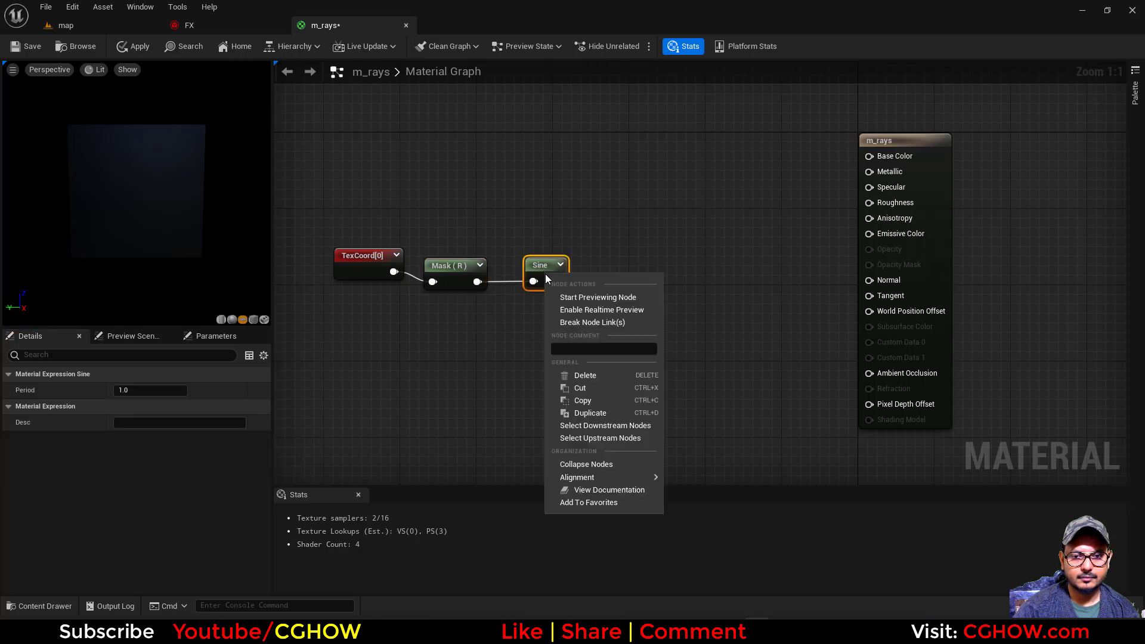
click(588, 299)
drag(531, 262, 528, 258)
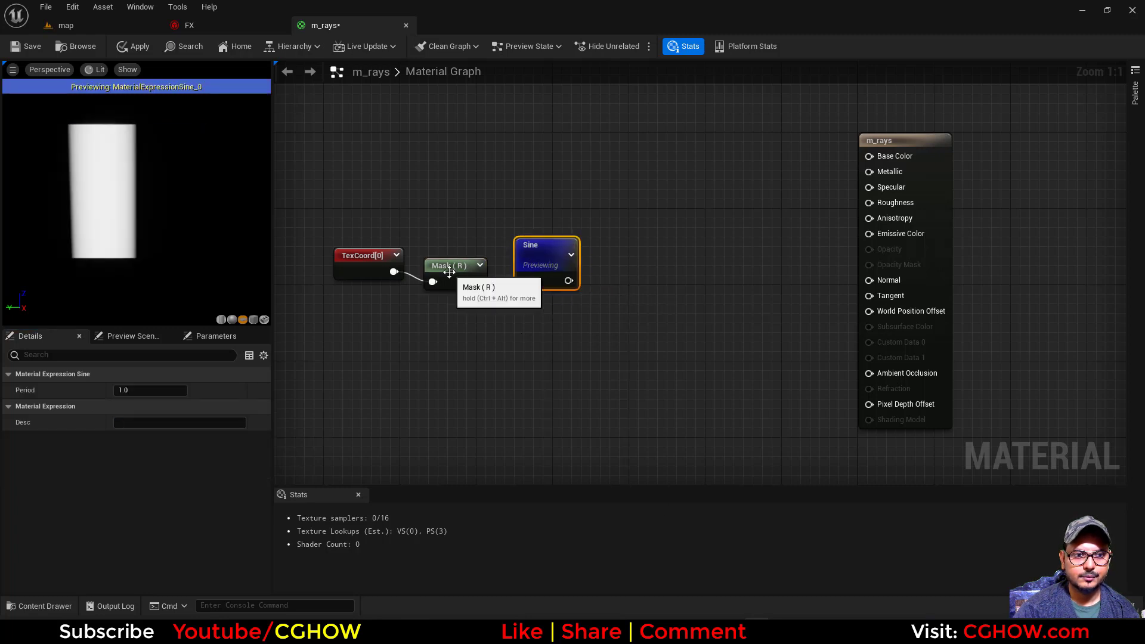
Set the Sine node's period to 2 and place it closer to the mask
click(448, 273)
click(541, 261)
click(154, 389)
text(2)
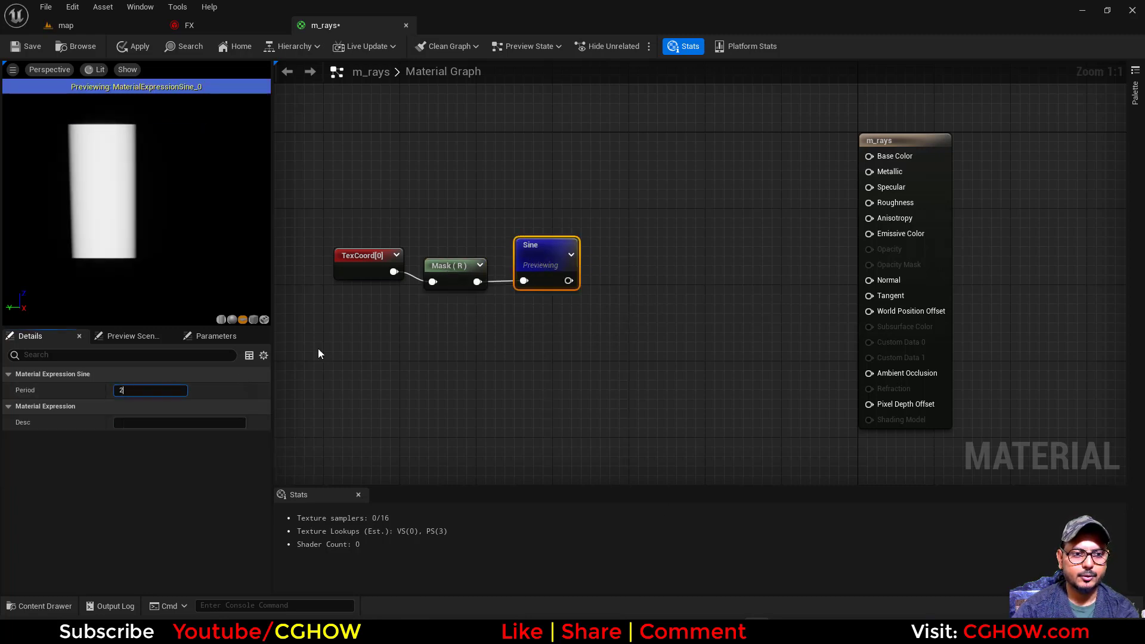
key(Return)
right_drag(600, 258, 561, 282)
click(558, 285)
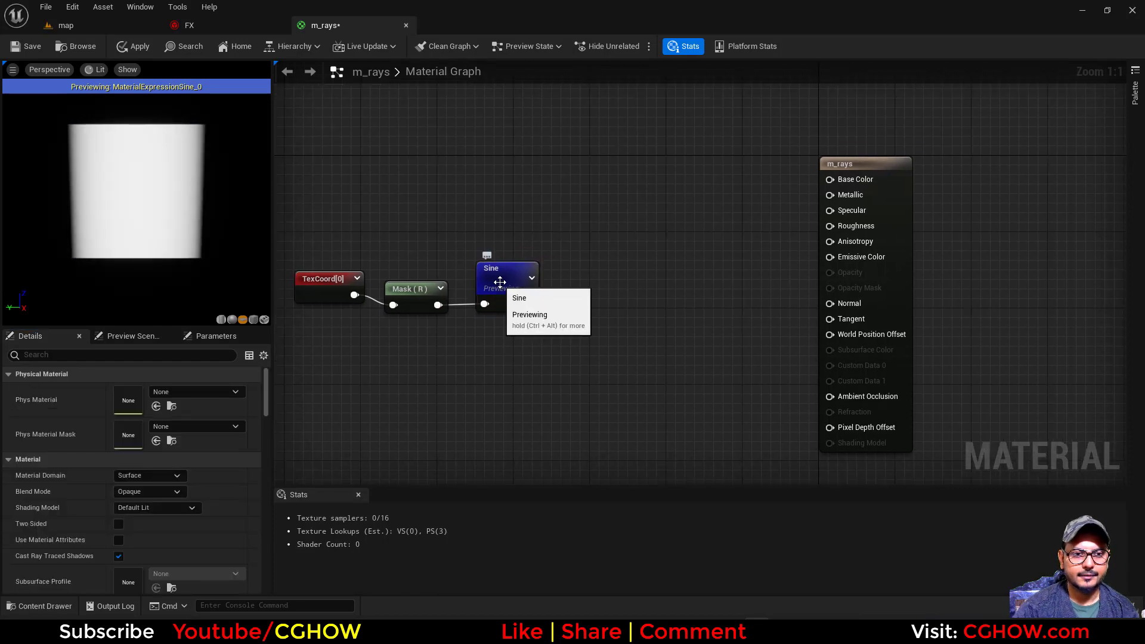
drag(498, 278, 483, 278)
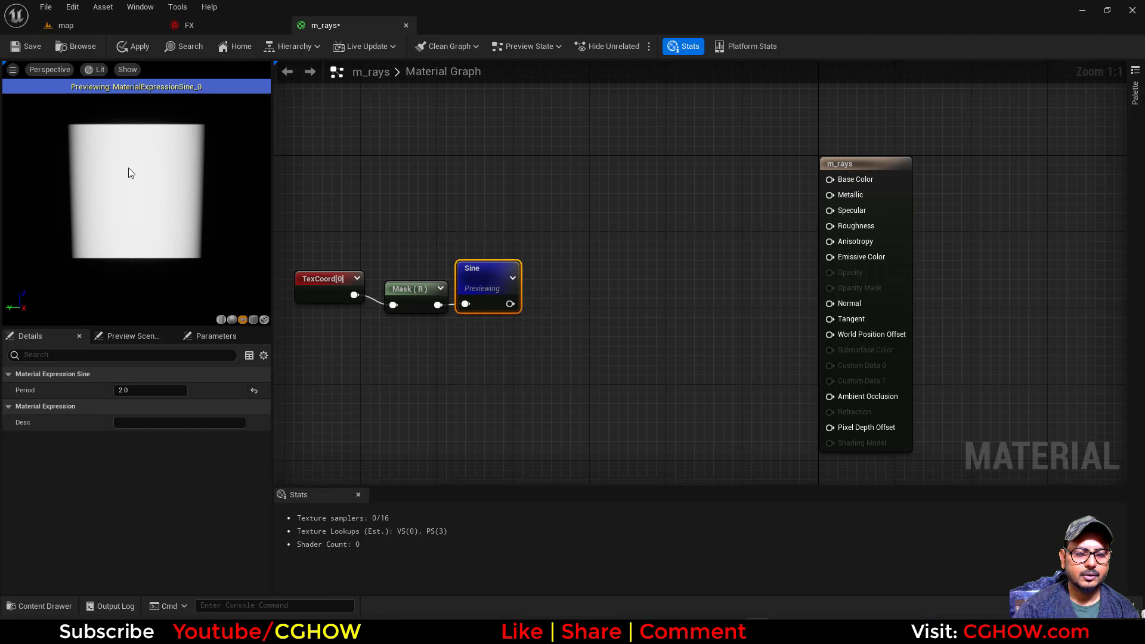
Feed the Sine into the base of a new, previewed Power node with a constant exponent of about 8.11
click(550, 277)
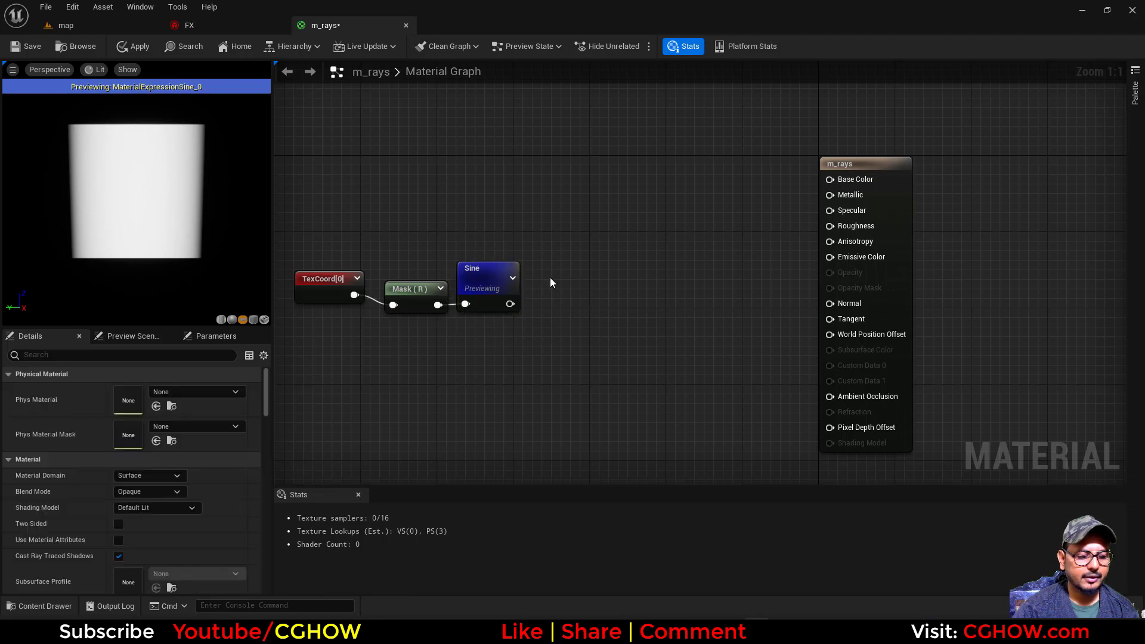
key(e)
click(550, 277)
drag(510, 303, 556, 296)
right_click(562, 285)
click(592, 308)
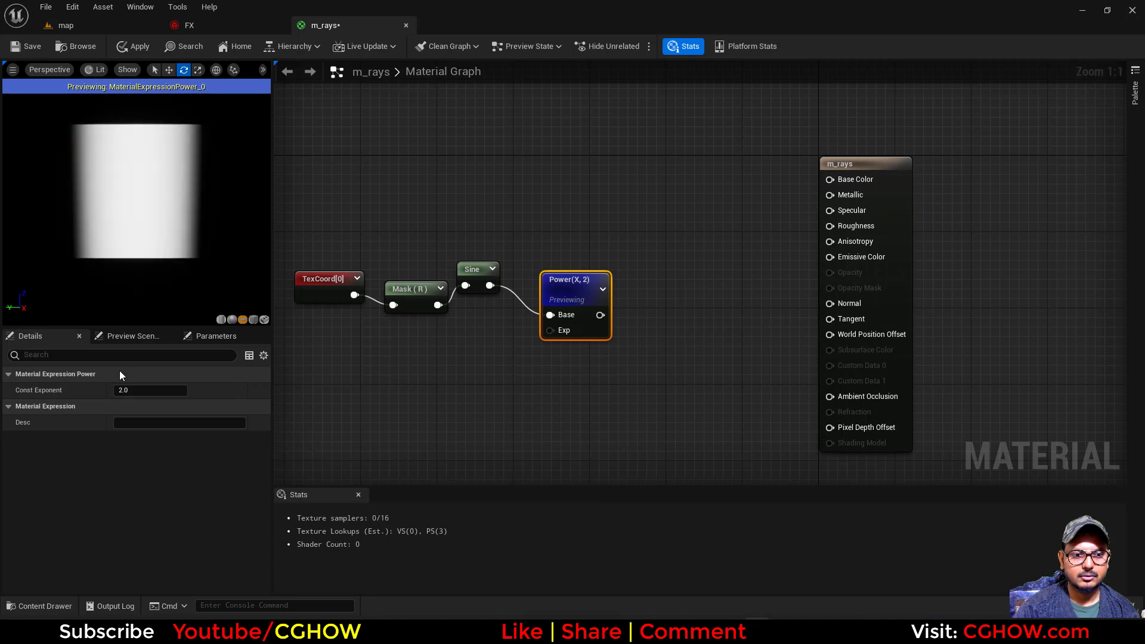
drag(127, 390, 132, 388)
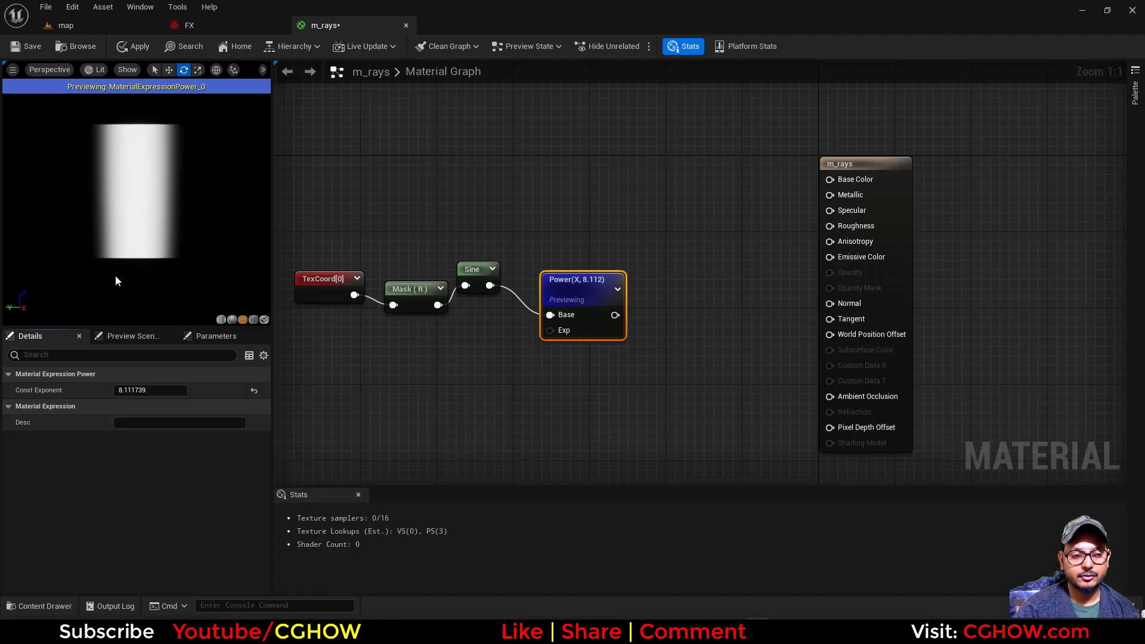
Duplicate the R mask below the original and feed the texture coordinate into the copy
right_drag(479, 349, 520, 307)
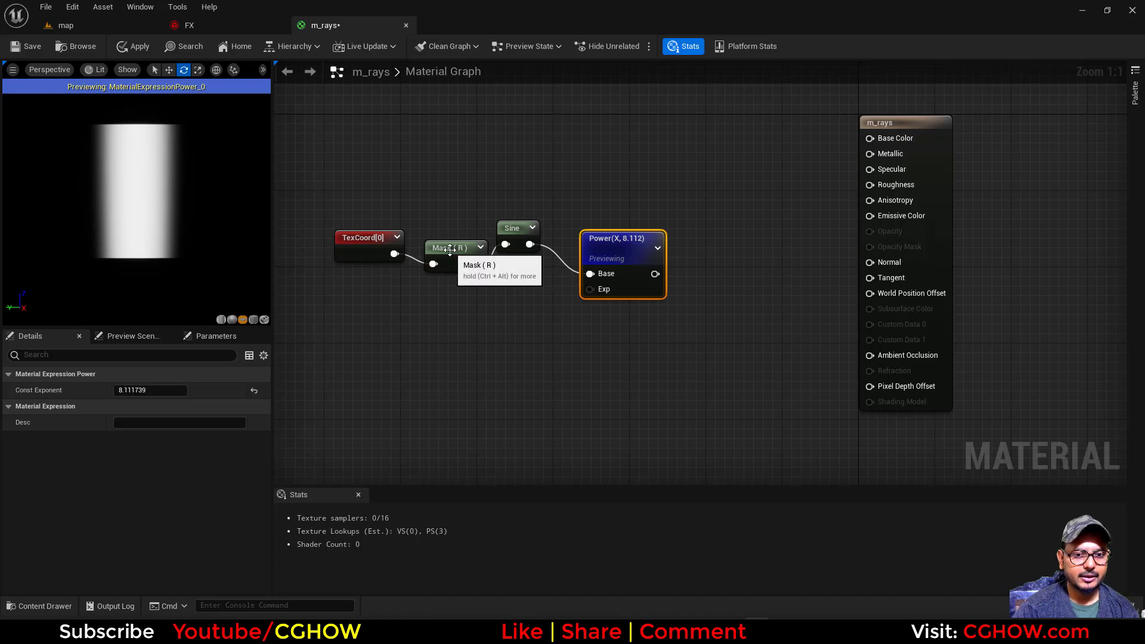
click(450, 250)
click(444, 293)
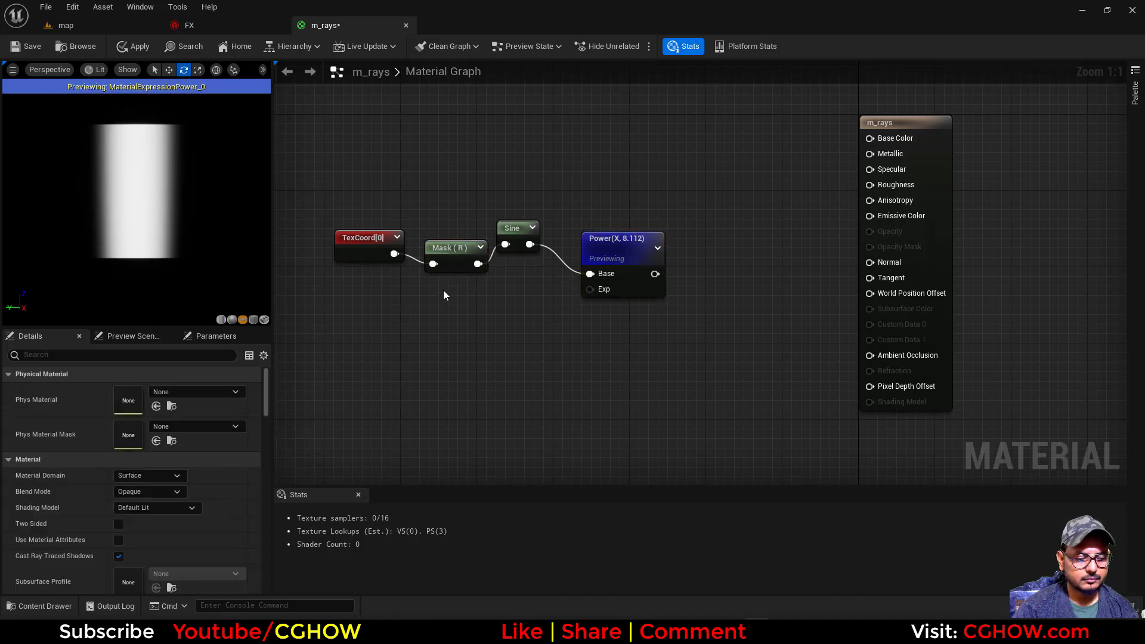
click(445, 255)
key(ctrl+c)
click(438, 298)
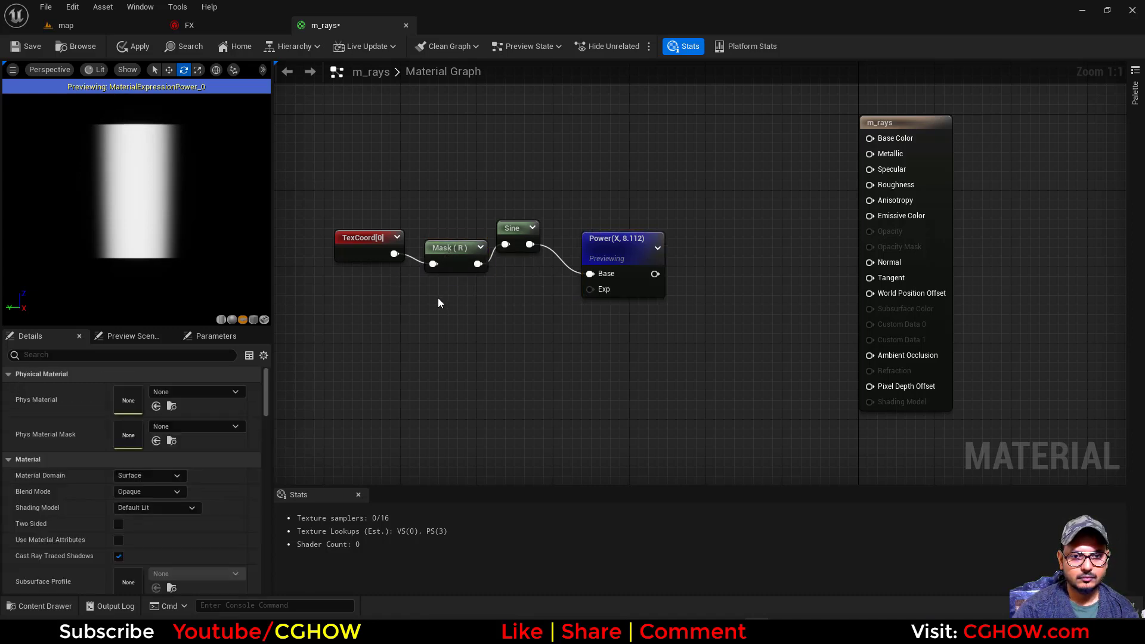
key(ctrl+v)
drag(393, 254, 452, 315)
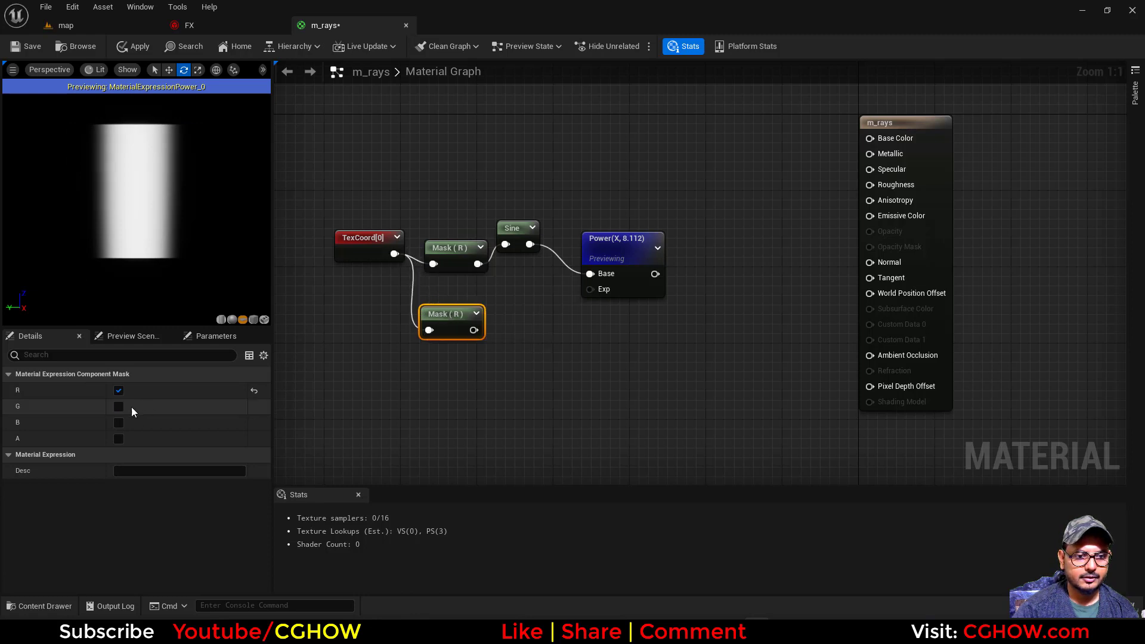
Switch the duplicated mask from R to the G channel only and preview it
click(119, 406)
click(119, 391)
right_click(442, 322)
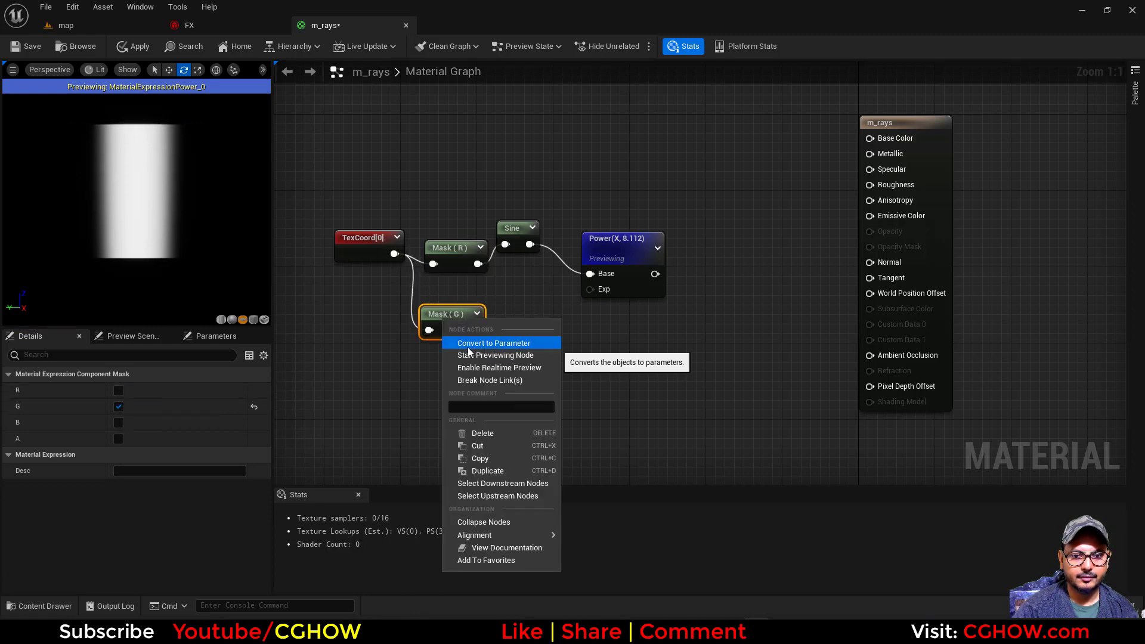
click(473, 355)
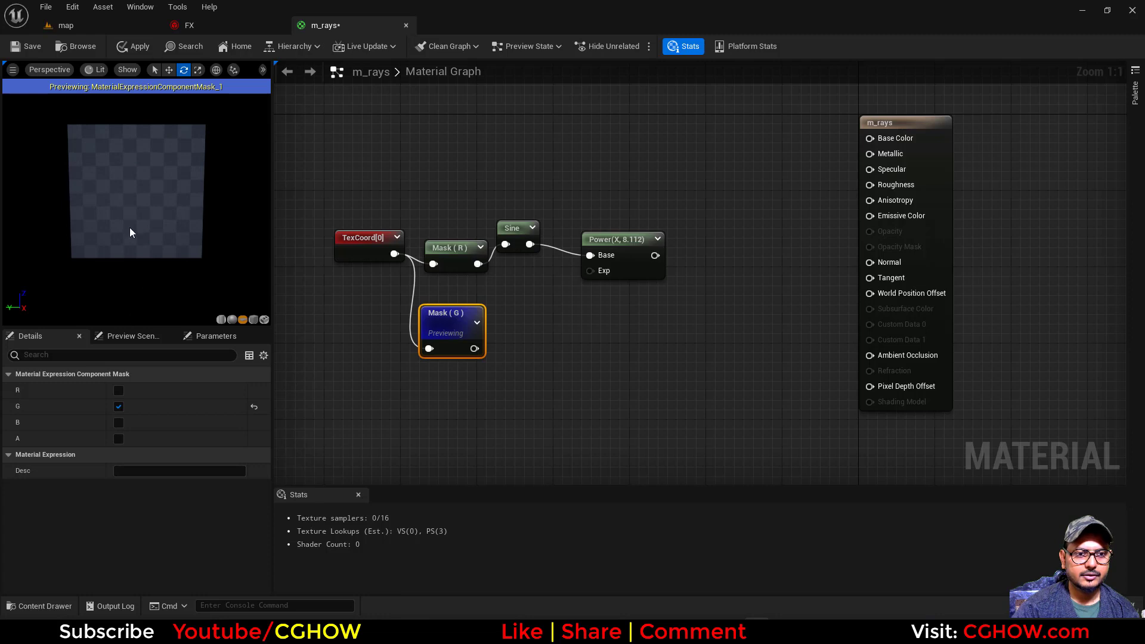
drag(431, 317, 403, 317)
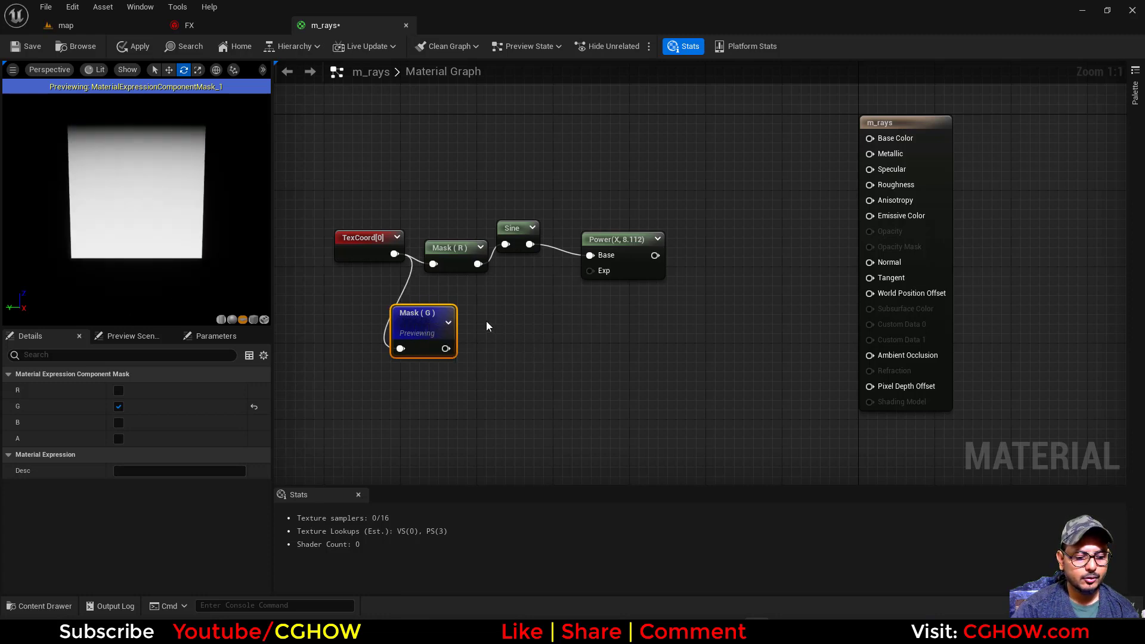
Insert a Multiply node between the G mask and the Power node's exponent input, and preview the Power node
key(m)
click(477, 321)
drag(445, 348, 589, 270)
right_click(614, 238)
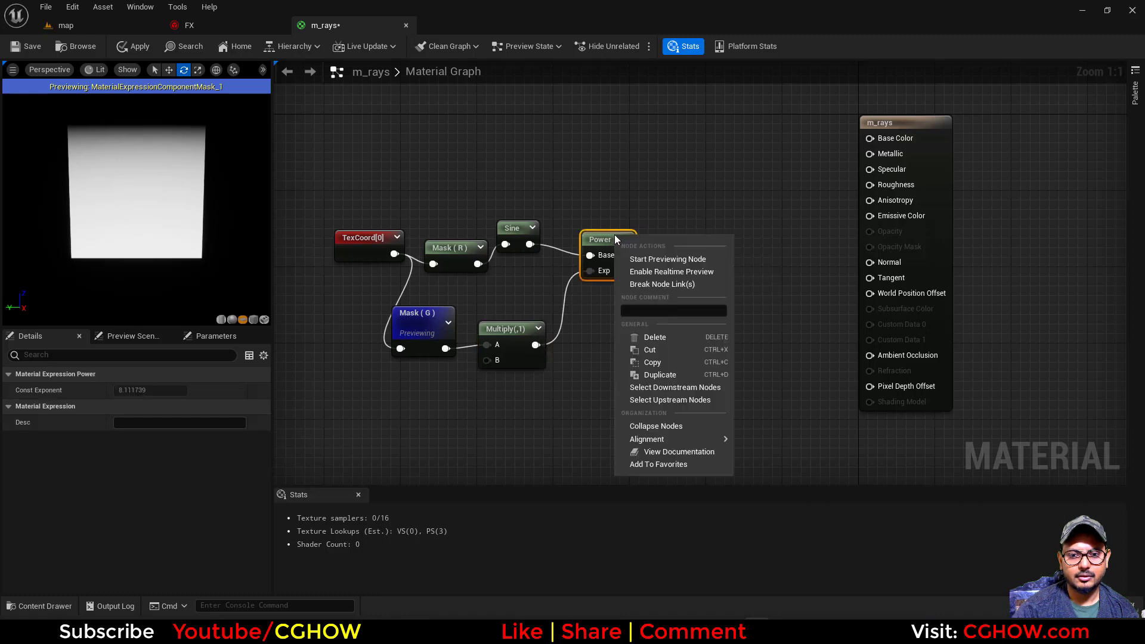
click(650, 259)
Align the Multiply node with the G mask and set its constant B to about 9.45
drag(514, 331, 523, 317)
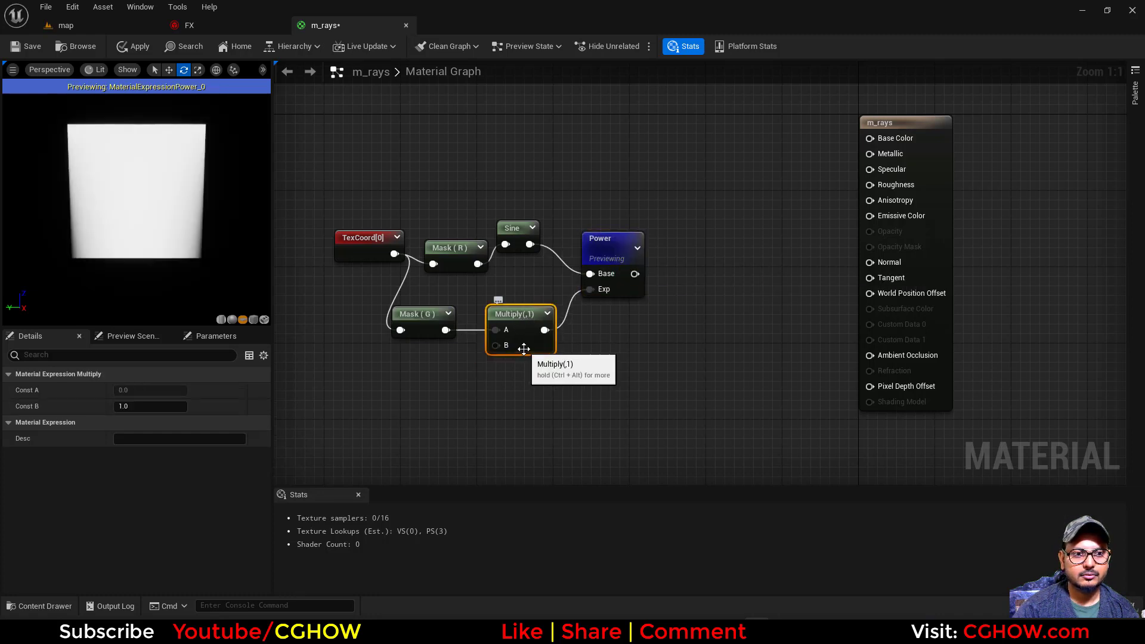
drag(133, 407, 148, 407)
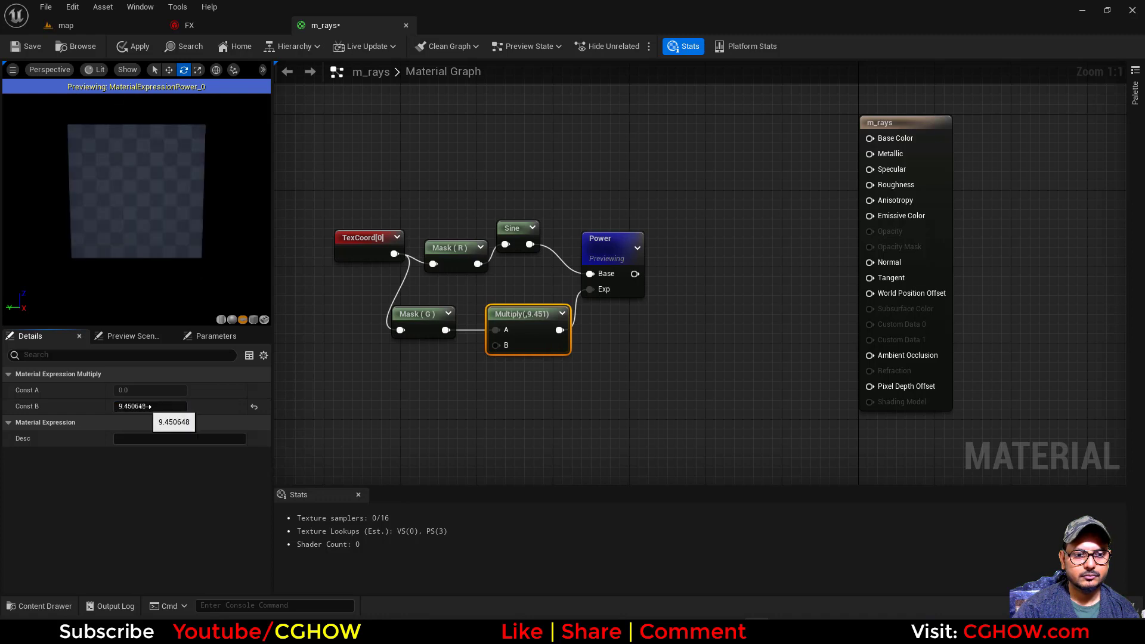
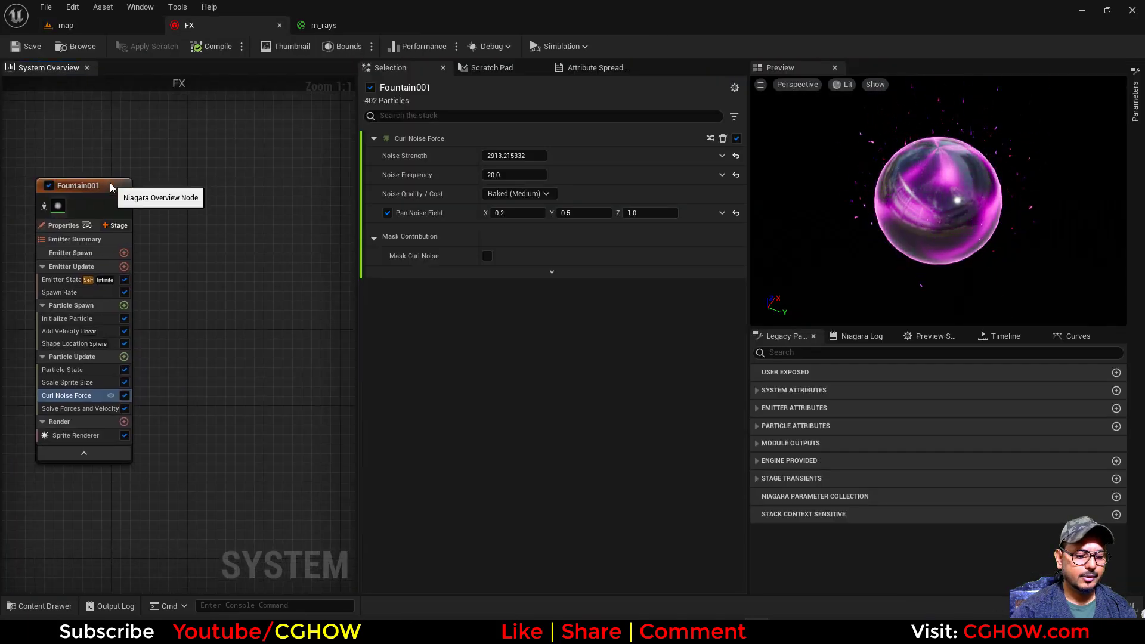
click(115, 183)
click(210, 173)
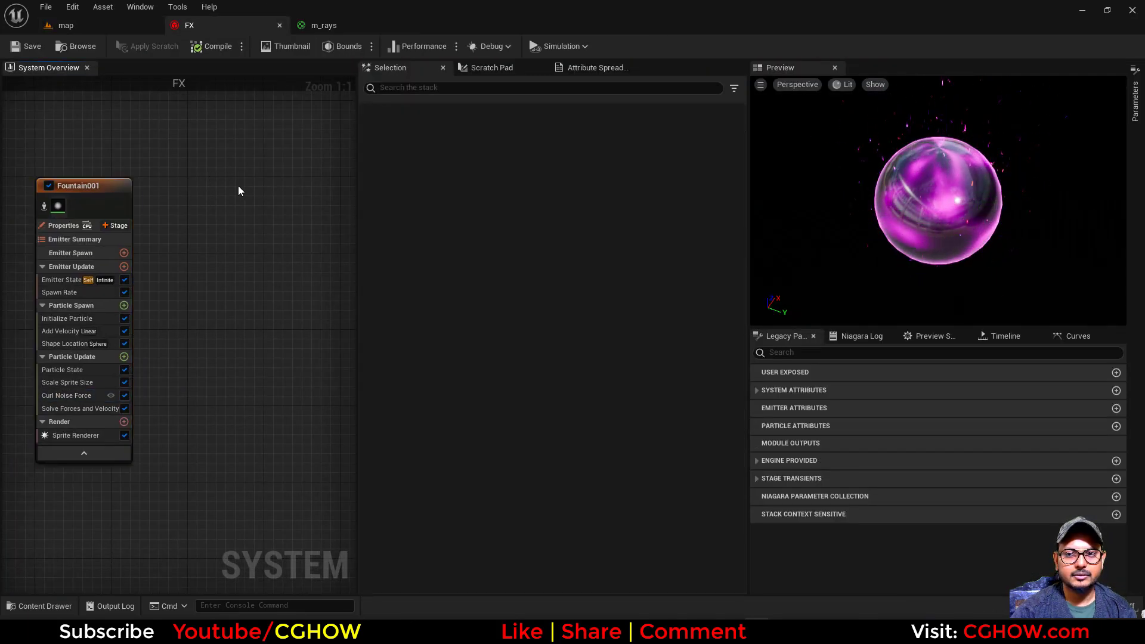
Paste a copy of the Fountain001 emitter into the FX system and assign the m_rays material to its Sprite Renderer
key(ctrl+v)
click(216, 206)
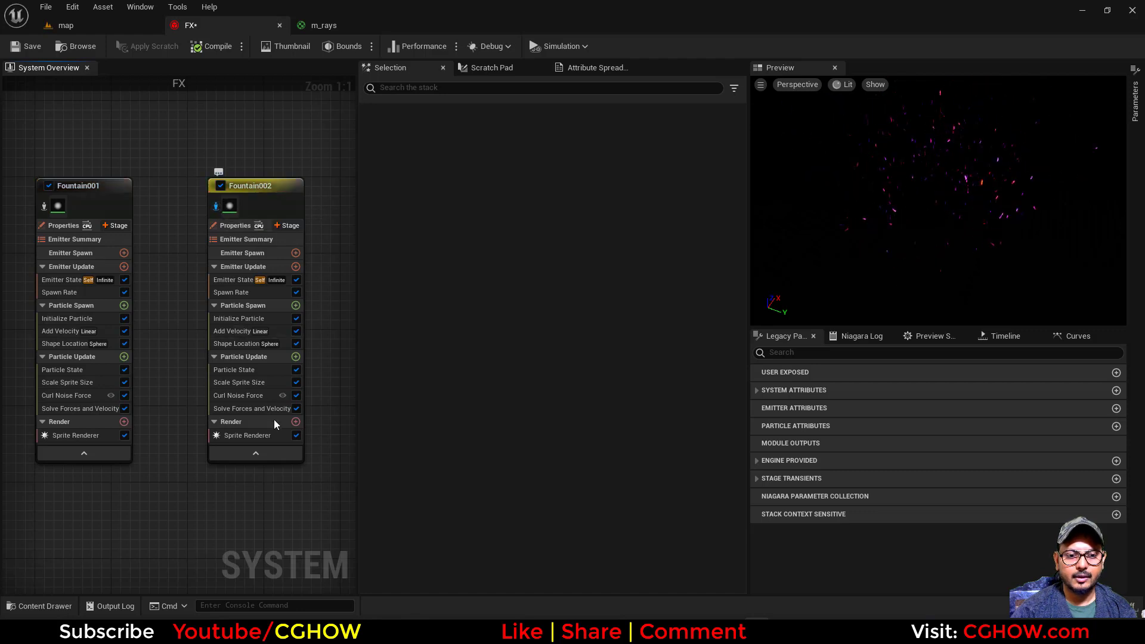
click(271, 435)
click(518, 188)
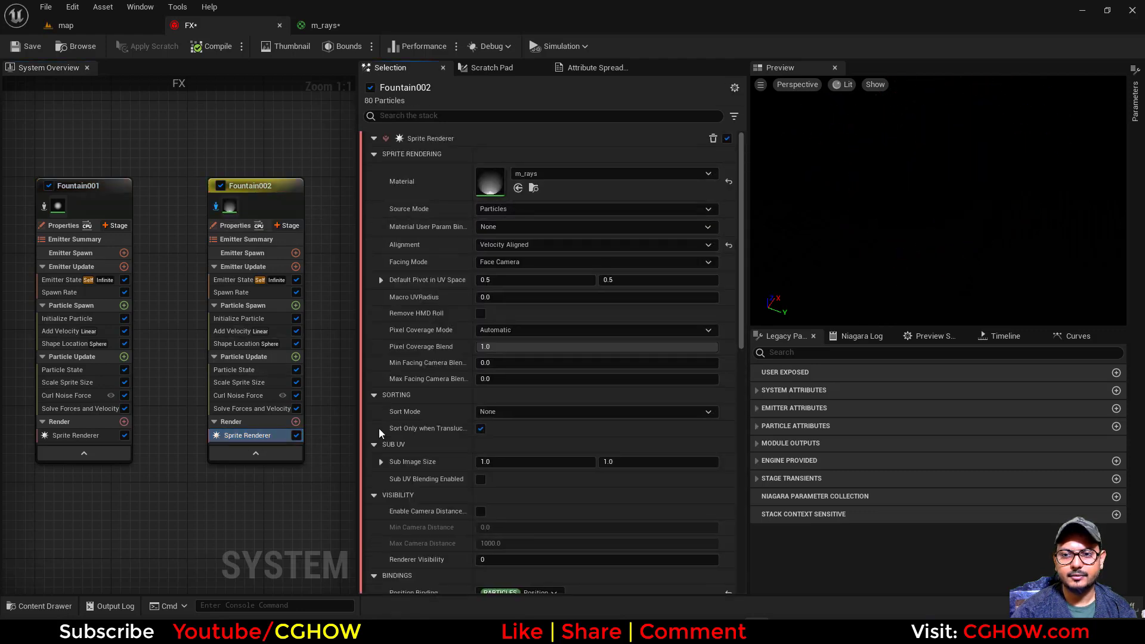
Delete the Curl Noise Force, Scale Sprite Size and Add Velocity modules from the Fountain002 emitter
click(241, 395)
key(Delete)
click(257, 384)
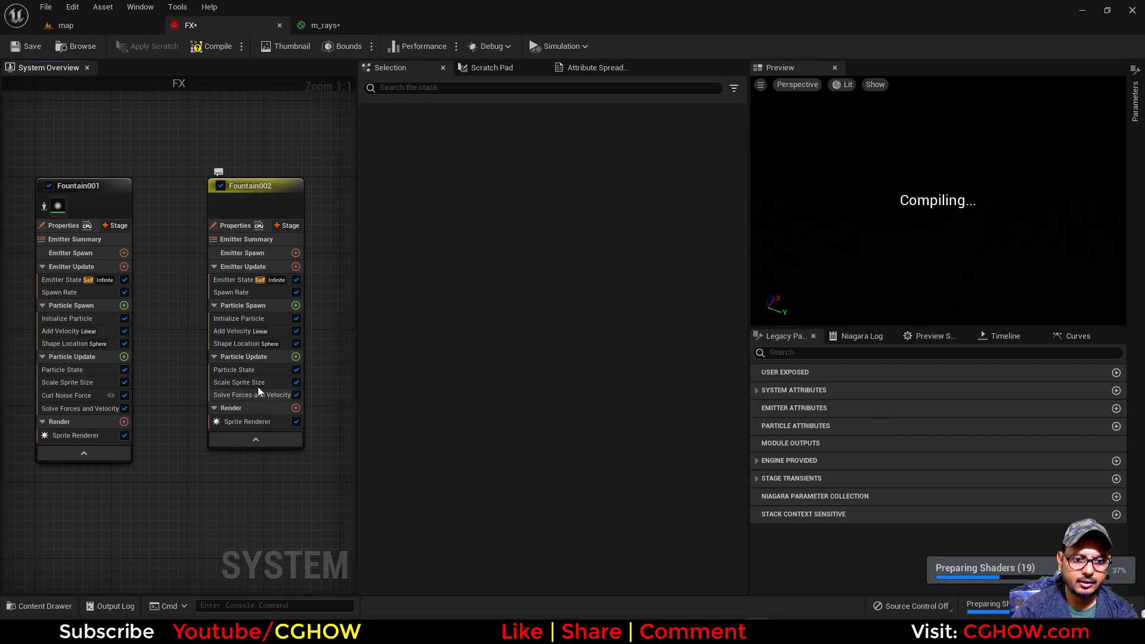
key(Delete)
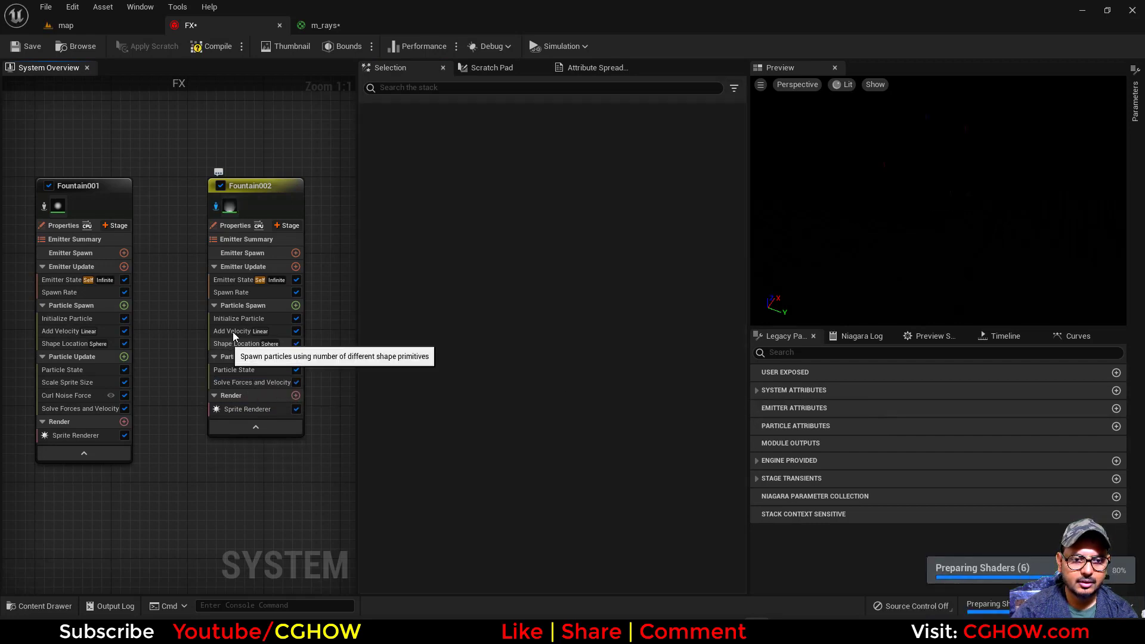
click(232, 332)
key(Delete)
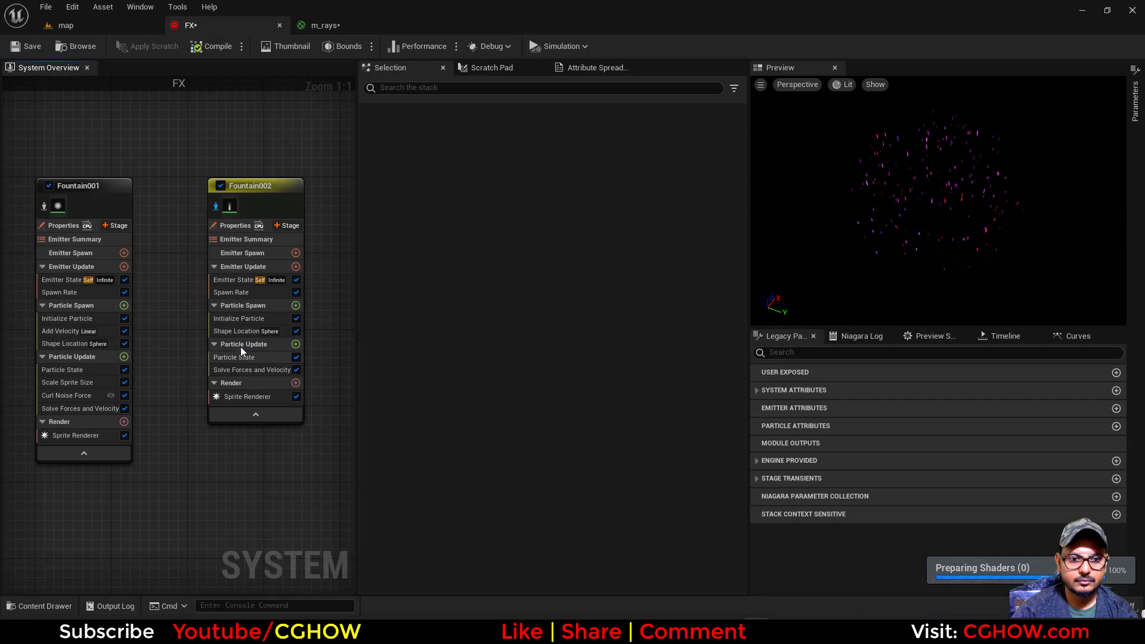
In Fountain002's Initialize Particle, set Sprite Size Mode to Non-Uniform and raise the sprite size X to about 2983
click(245, 317)
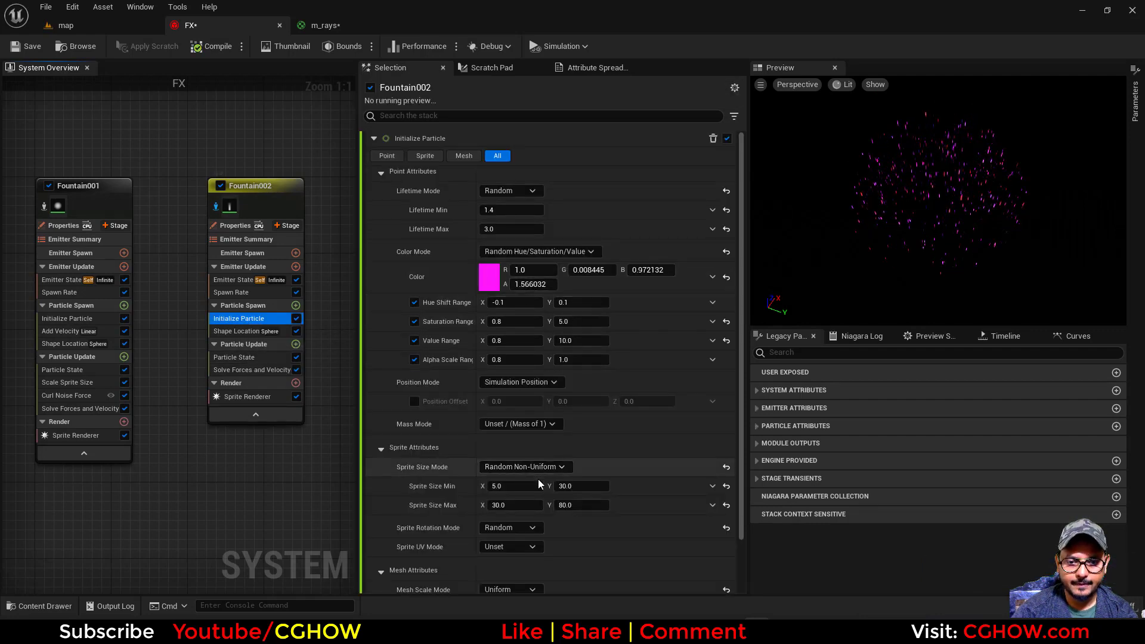
scroll(512, 468, down, 1)
click(519, 429)
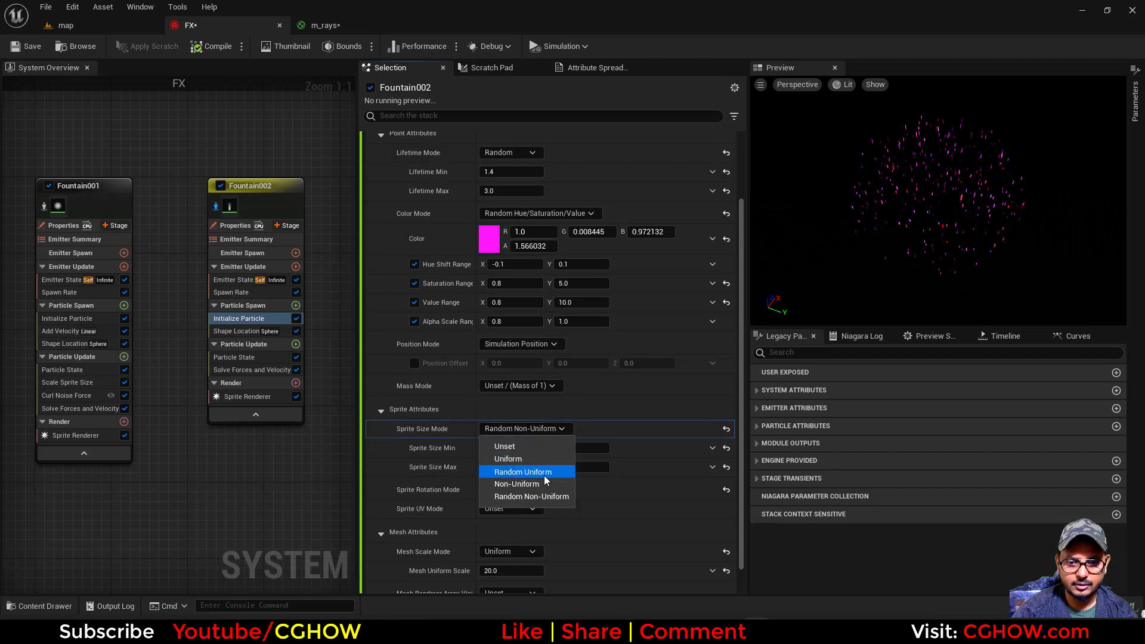
click(534, 484)
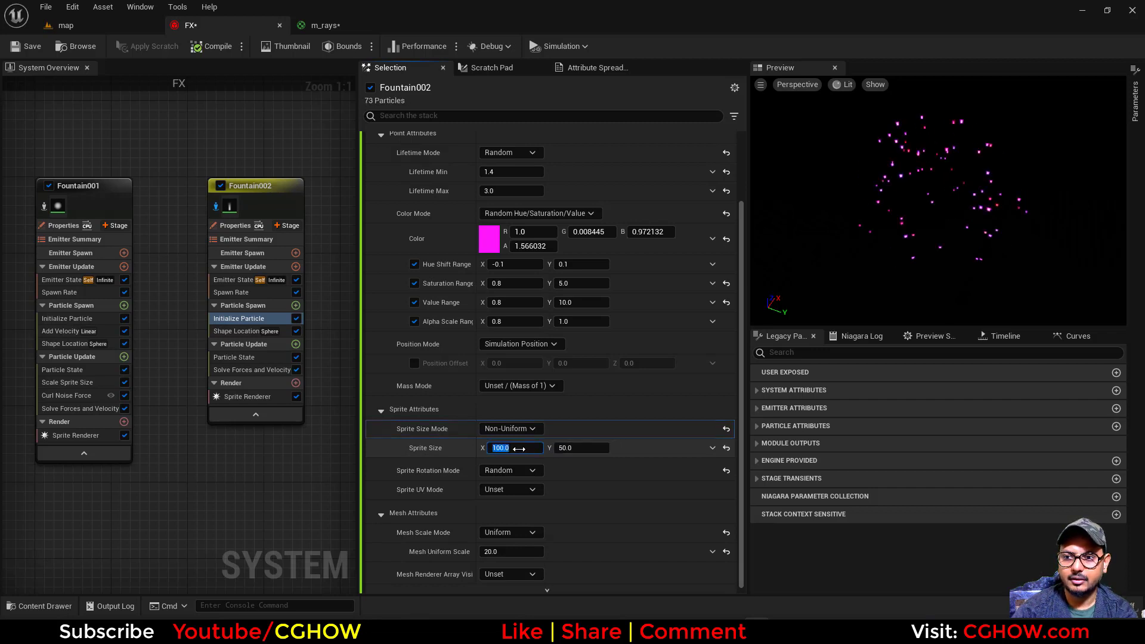
click(545, 471)
drag(501, 451, 608, 451)
drag(937, 200, 984, 221)
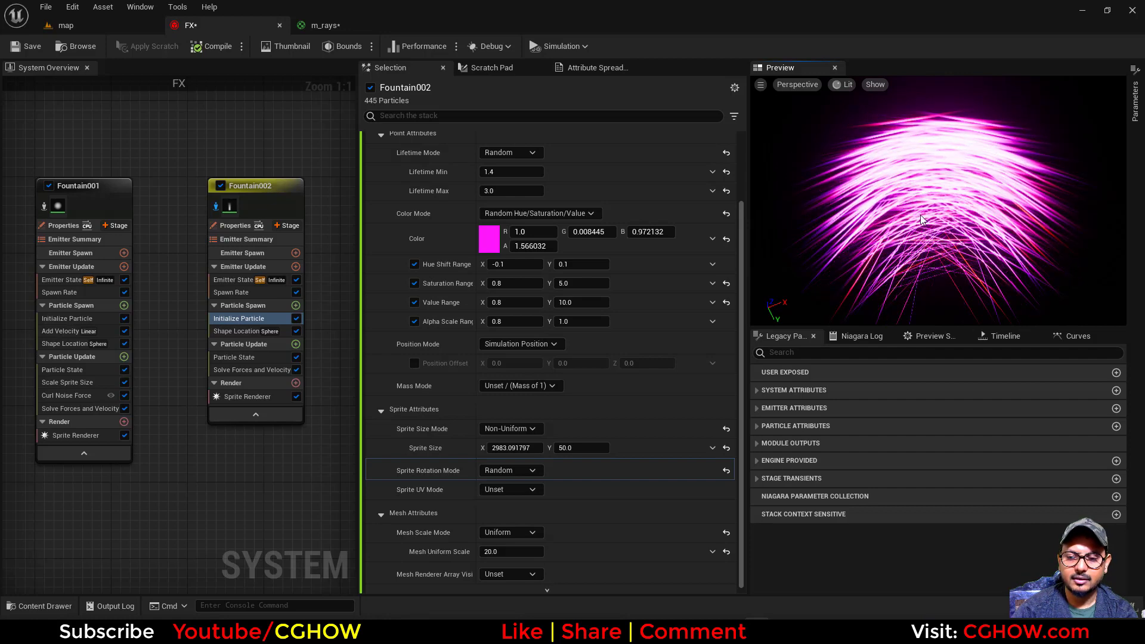
Reduce the Spawn Rate of Fountain002 to about 18
click(253, 292)
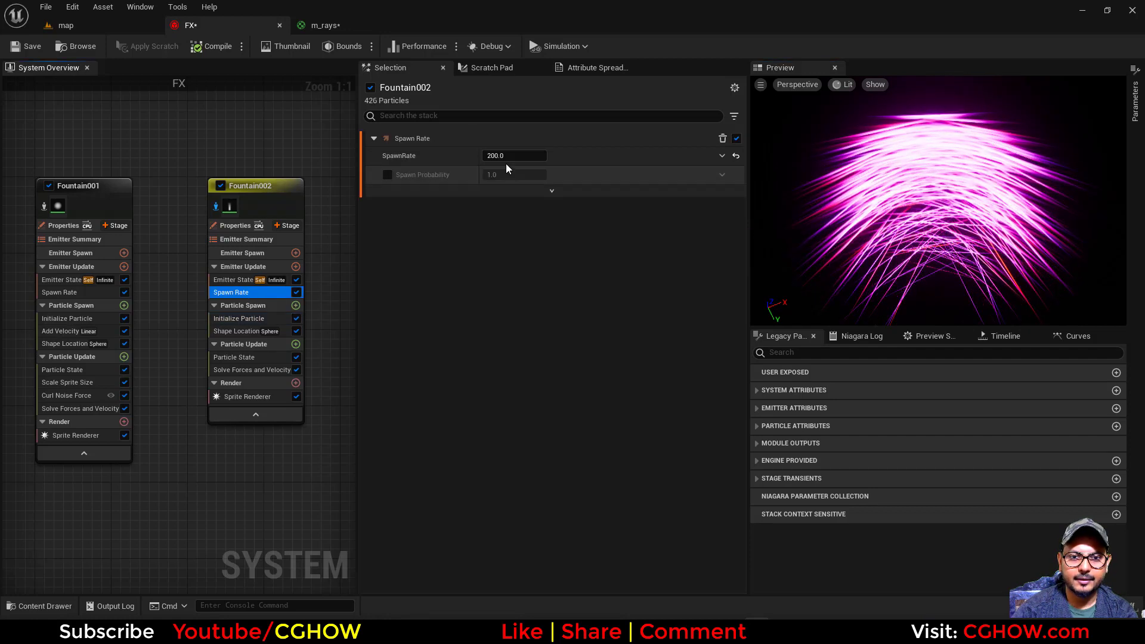
drag(507, 158, 448, 158)
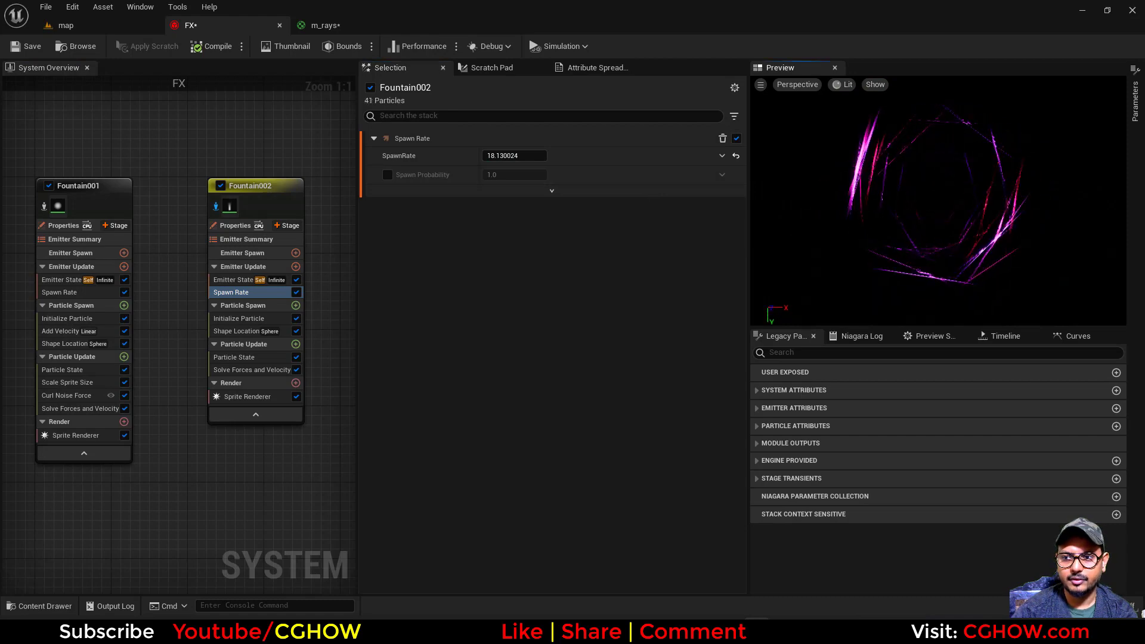
click(242, 328)
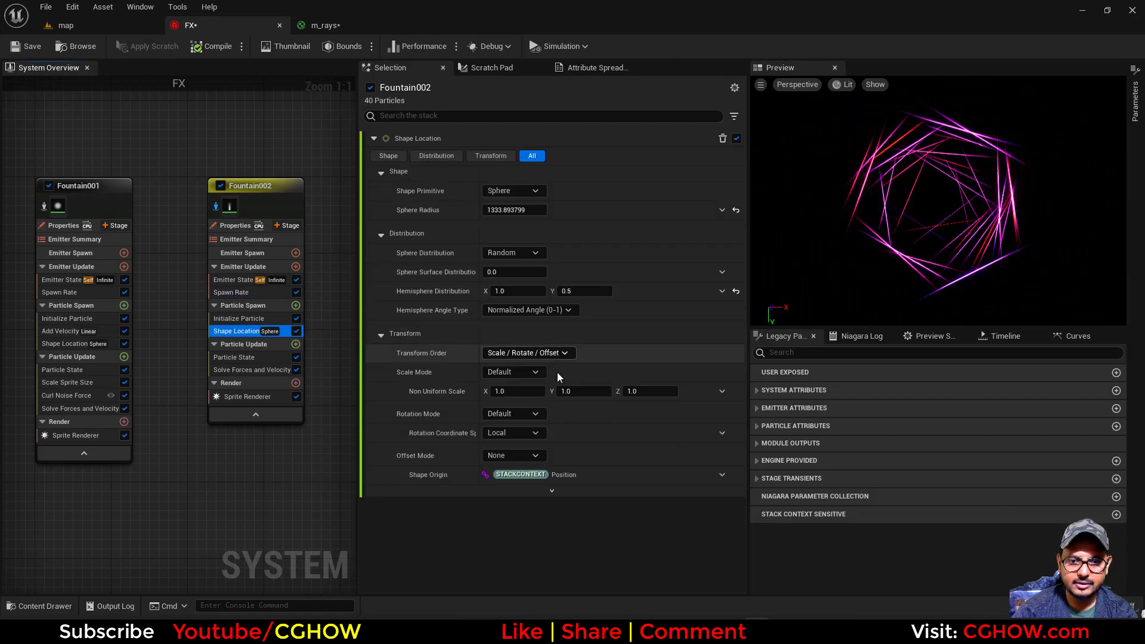
Set Fountain002's sprite size to 50 in X and about 3478 in Y
click(239, 319)
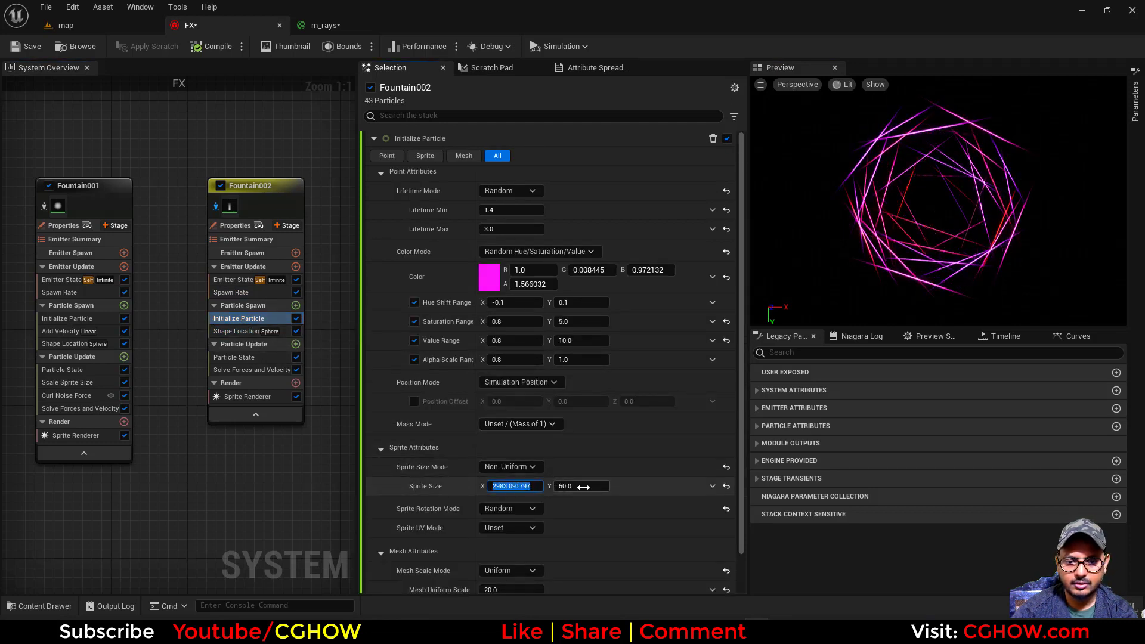
text(50)
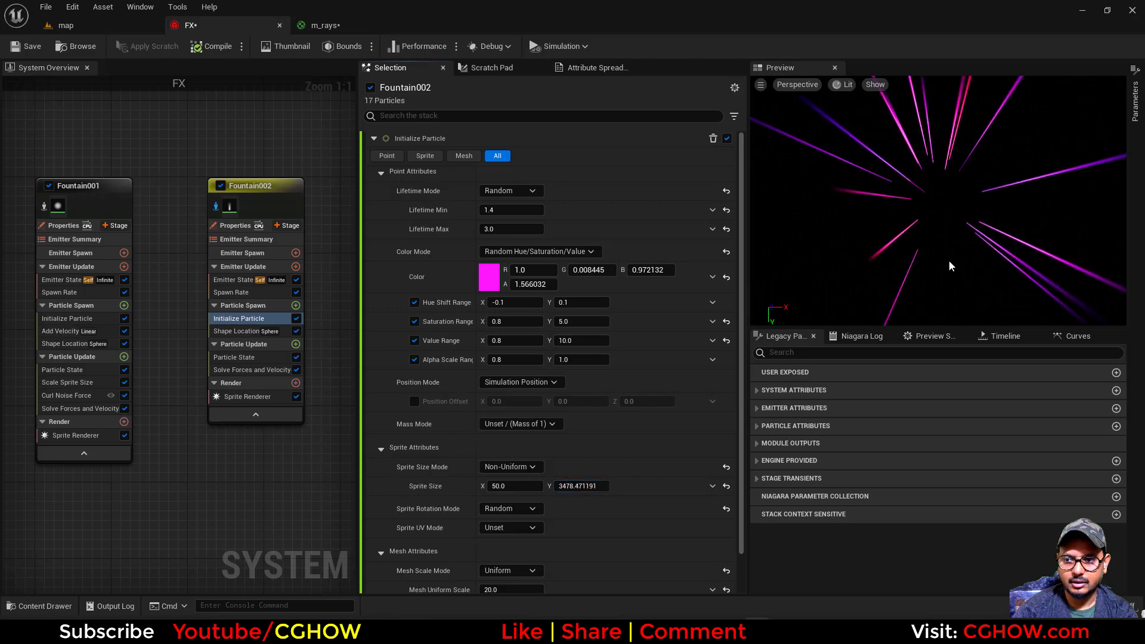
drag(945, 266, 919, 253)
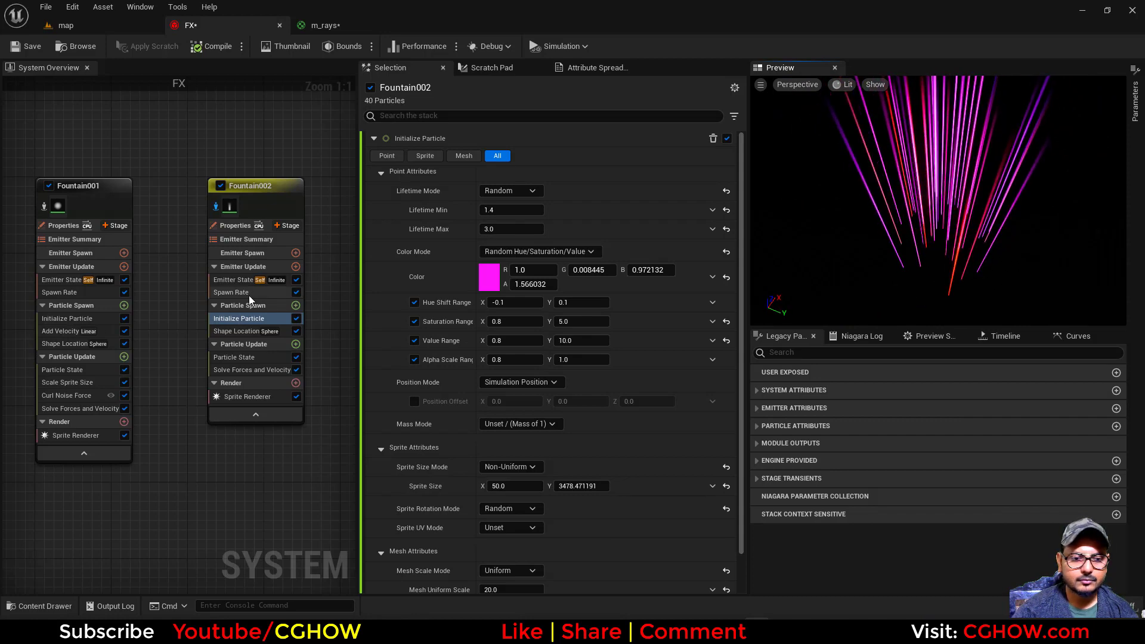
Set Fountain002's Sprite Renderer to Custom Alignment with the Custom Facing Vector facing mode
click(258, 398)
click(558, 244)
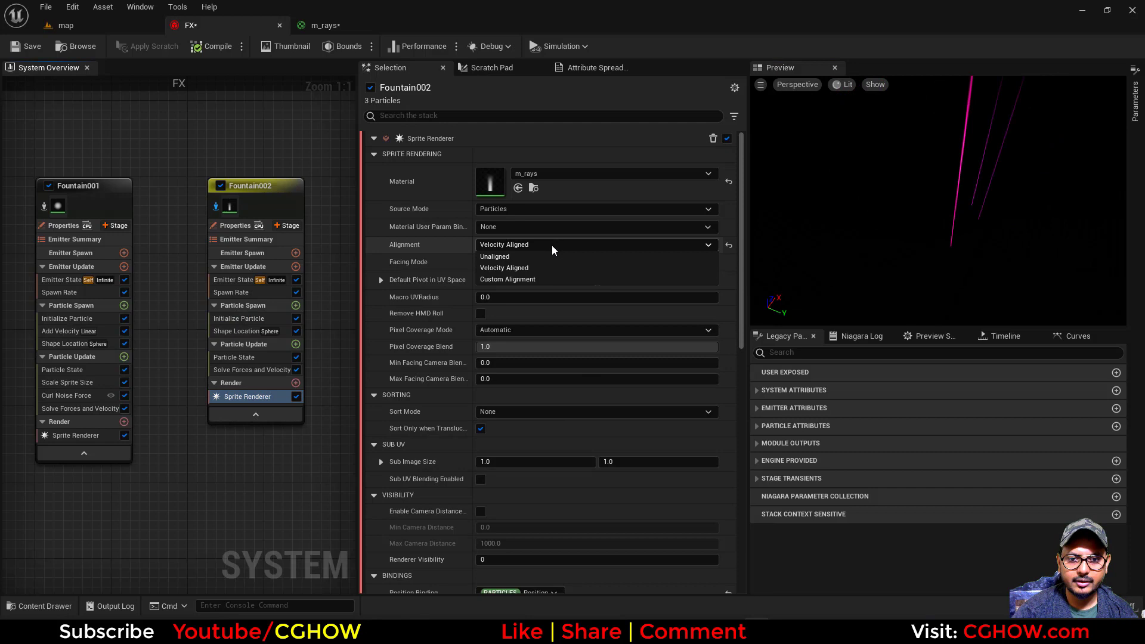
click(540, 274)
click(525, 262)
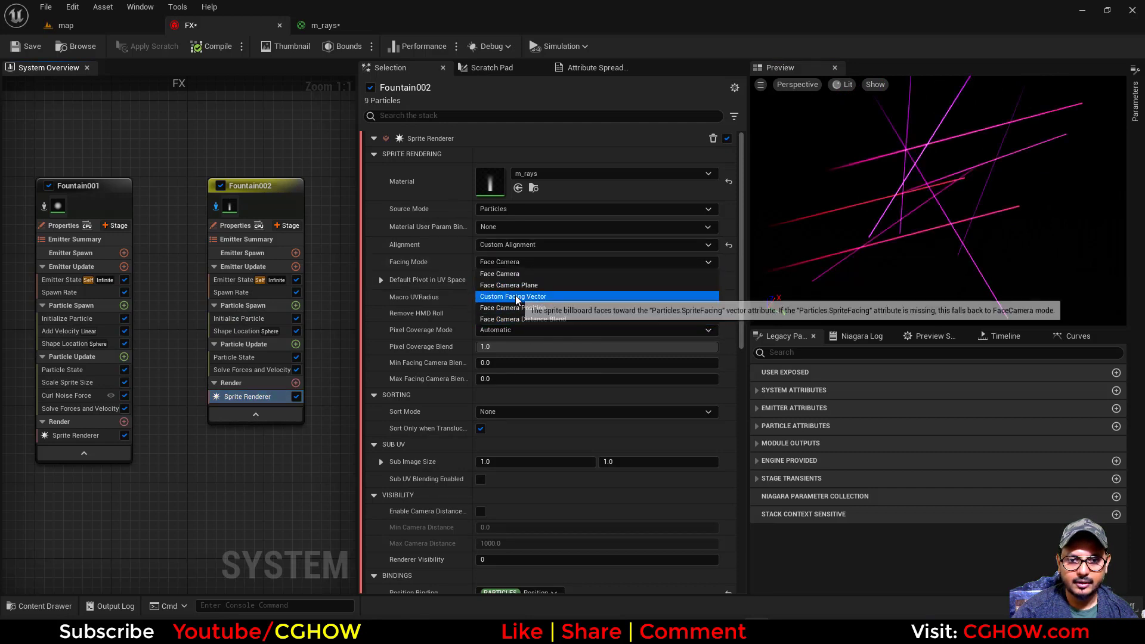
click(513, 296)
Add an Initial Mesh Orientation module to Particle Spawn in Fountain002
right_drag(209, 346, 141, 354)
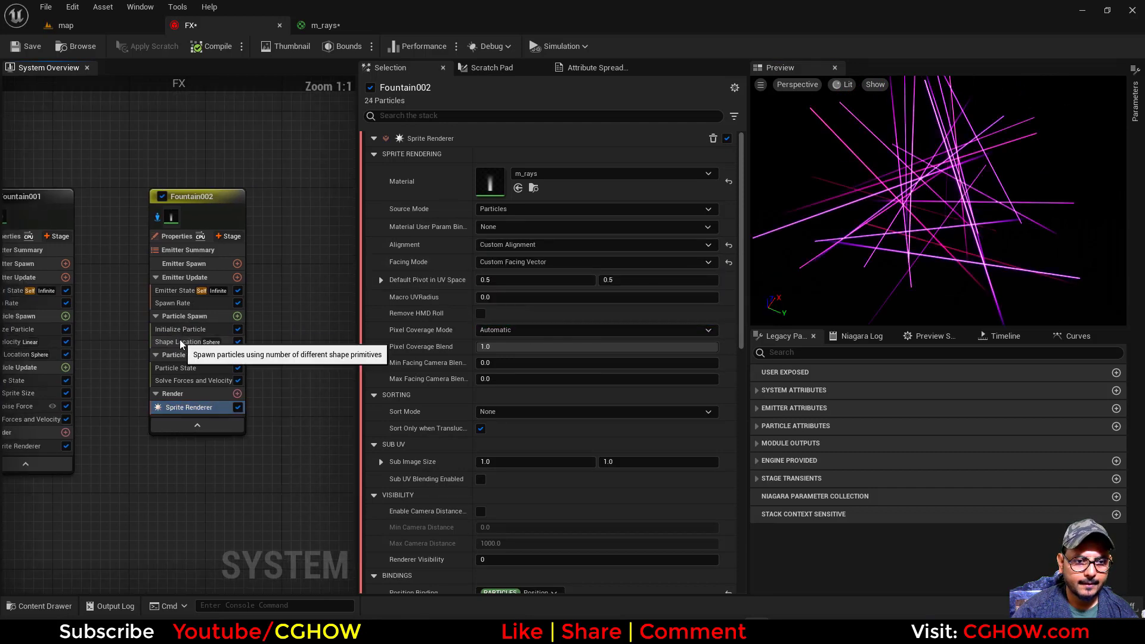
click(236, 344)
click(237, 316)
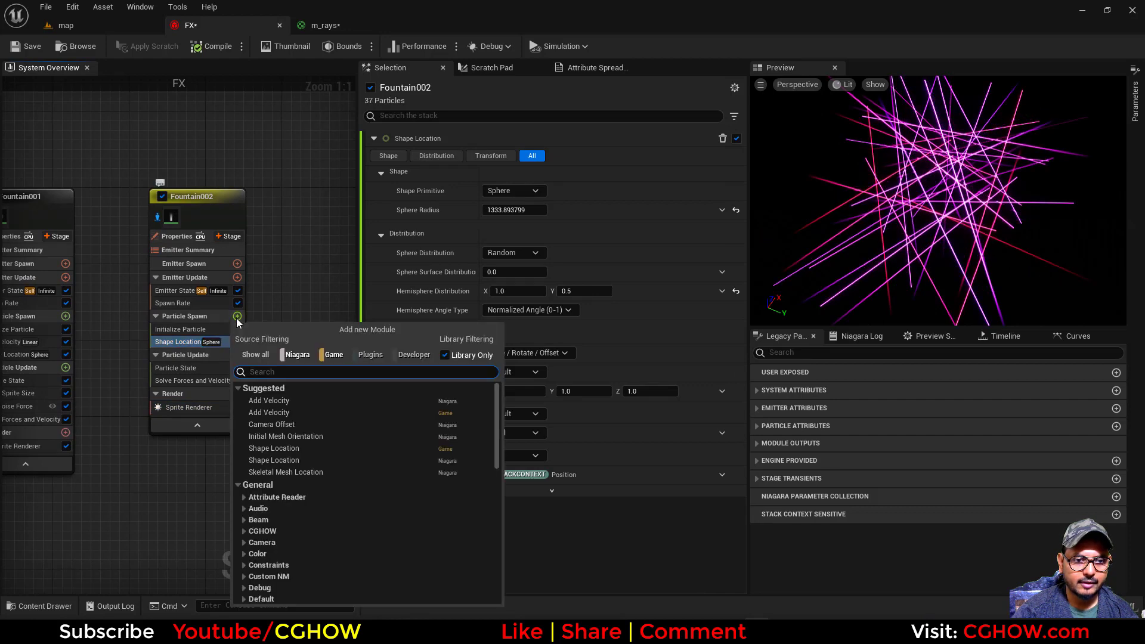
text(ini)
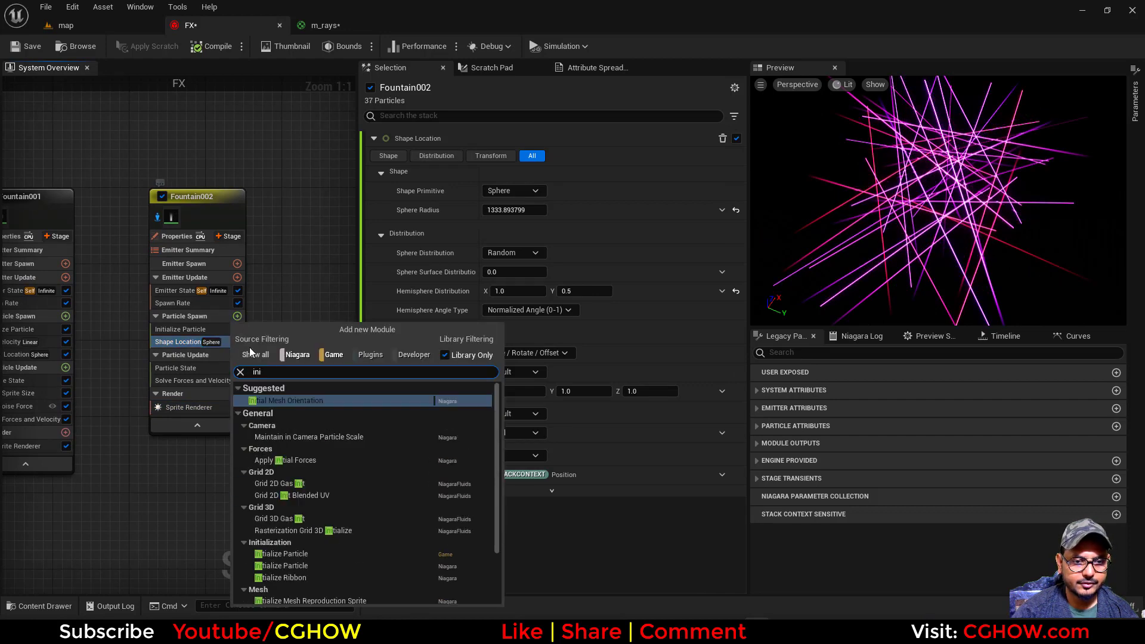
click(309, 401)
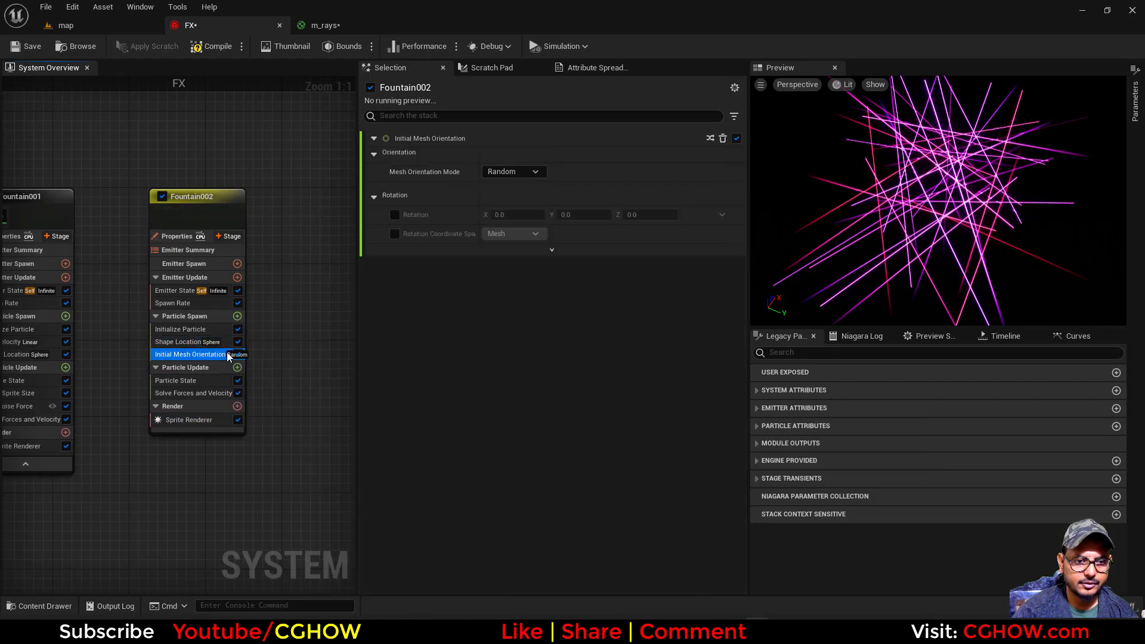
Set Mesh Orientation Mode to Orient to Vector and link the Orientation Vector to the Particles Shape Location ShapeNormal
click(542, 172)
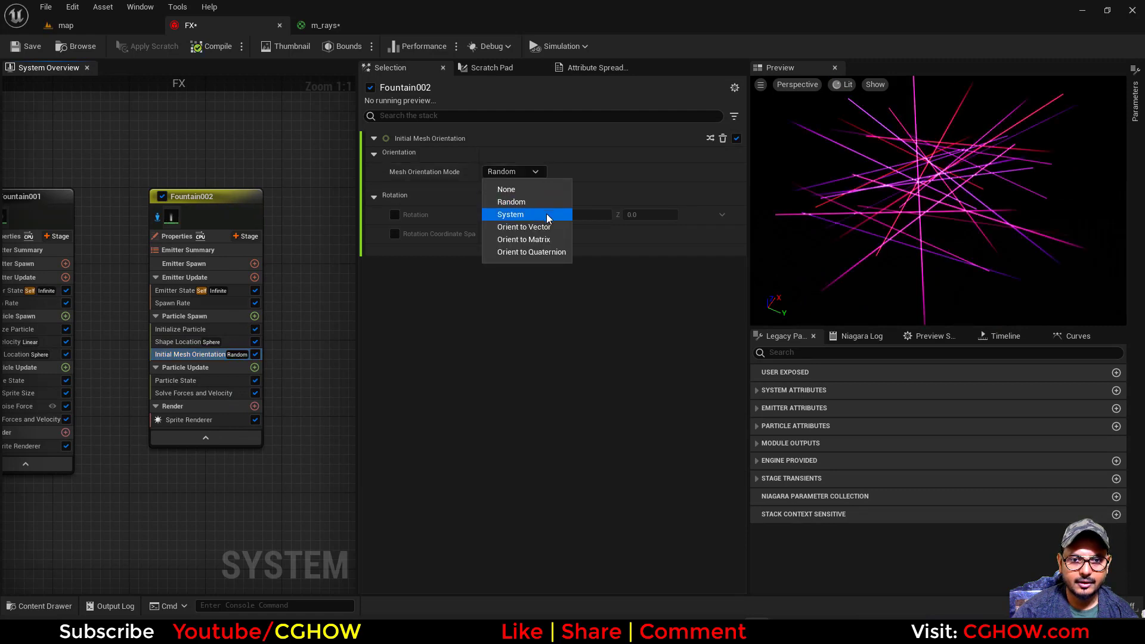
click(555, 227)
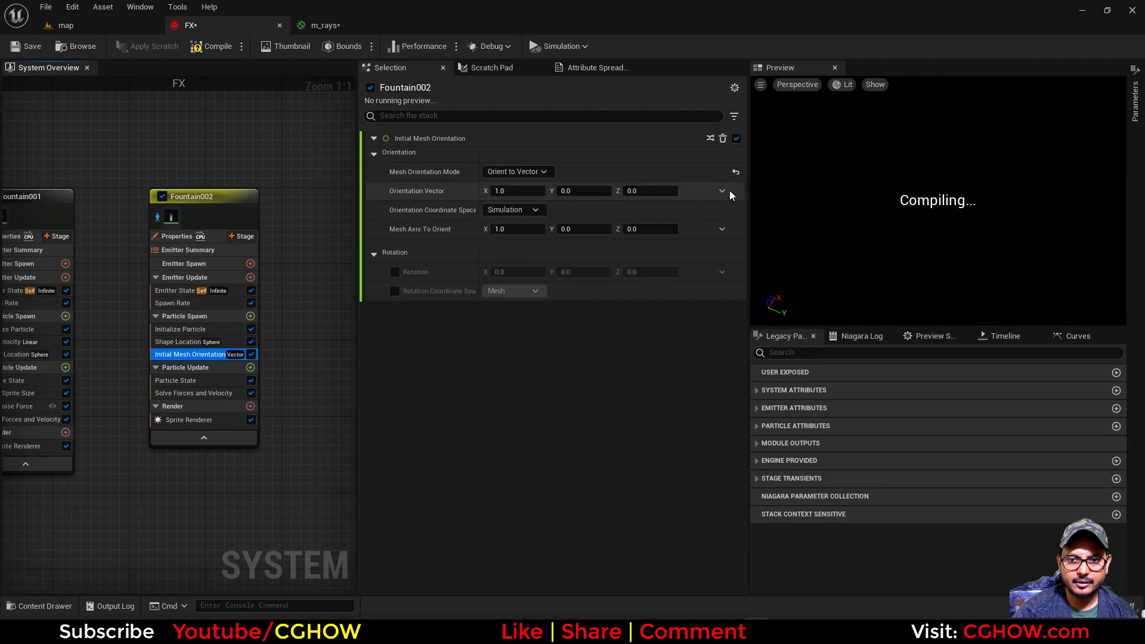
click(722, 191)
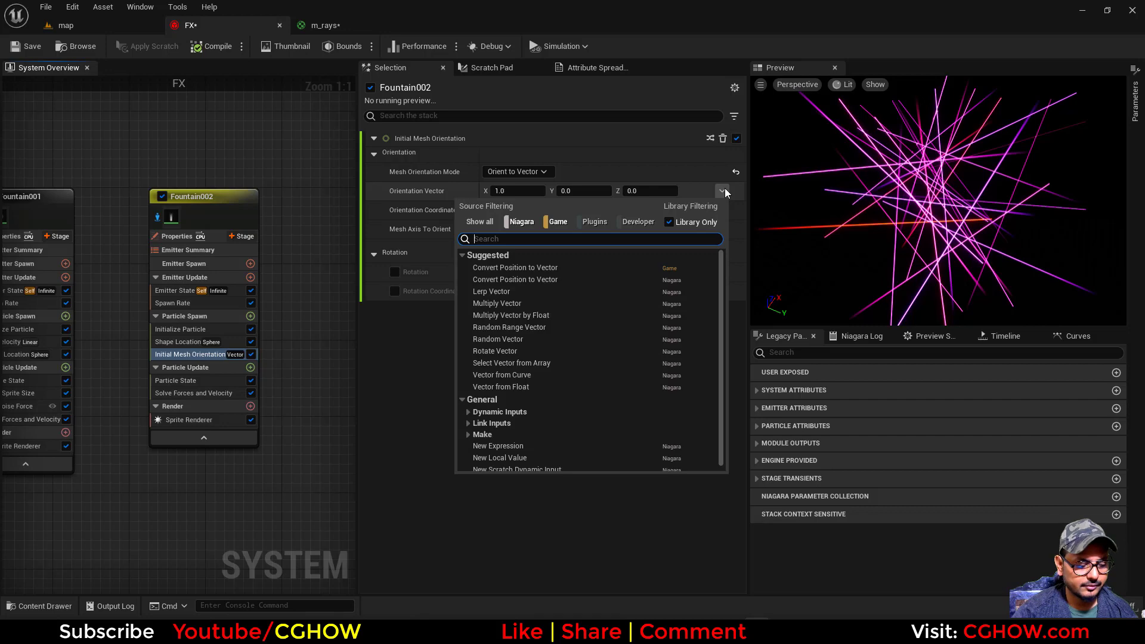
text(sha)
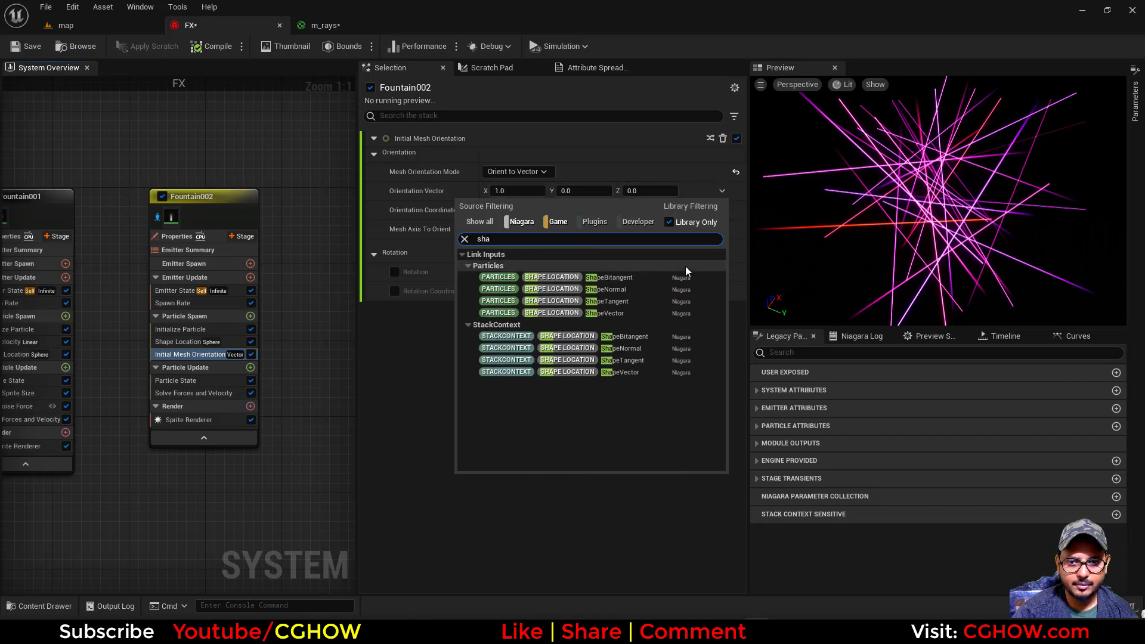
click(631, 290)
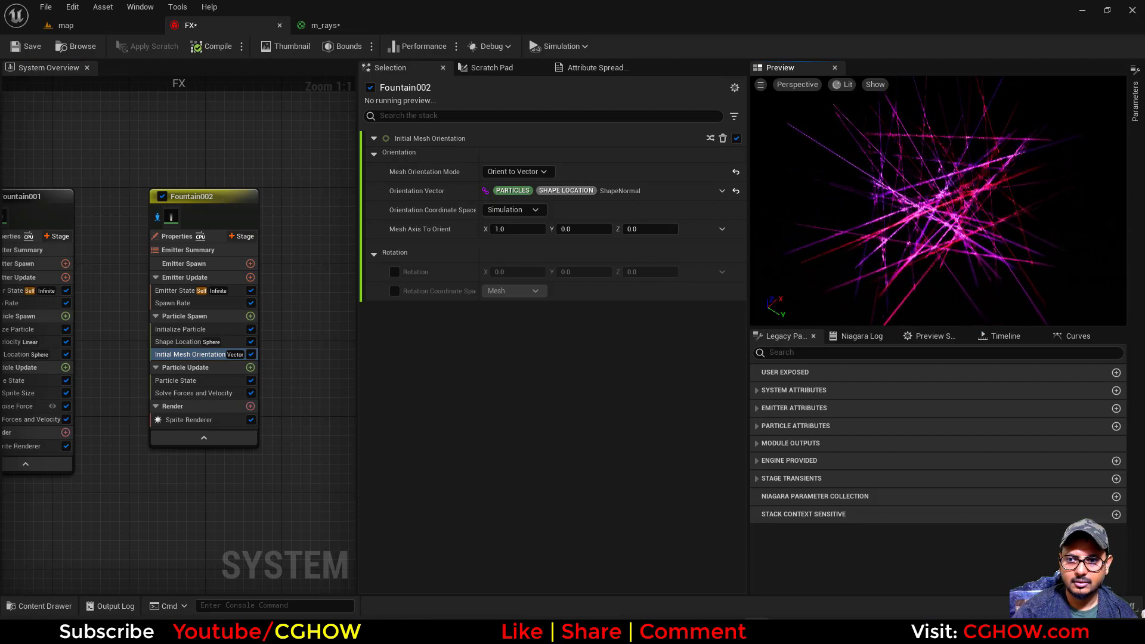
Set the second value of the Sprite Renderer's Default Pivot in UV Space to 0 and inspect the rays
click(188, 420)
click(620, 281)
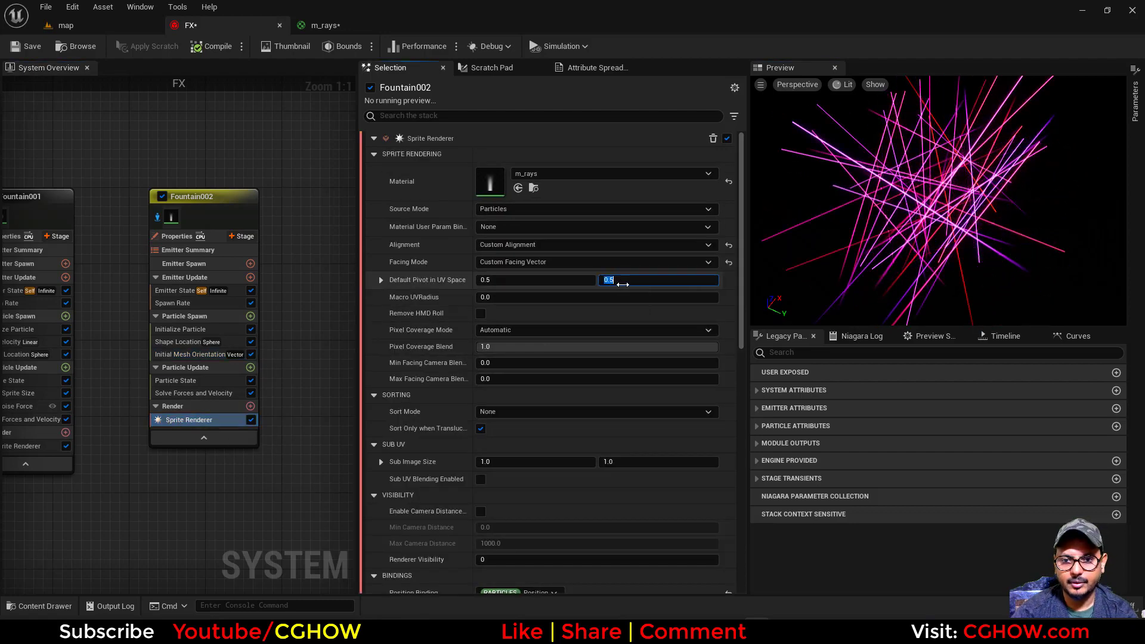
text(0)
key(Return)
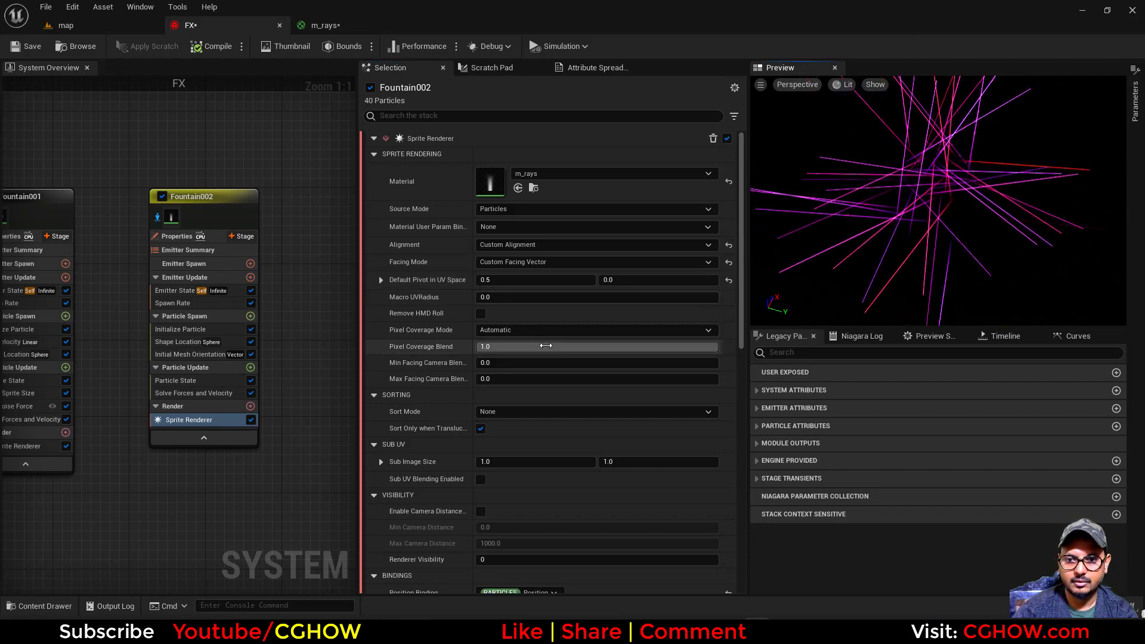
key(Return)
drag(957, 213, 960, 149)
Add an Align Sprite to Mesh Orientation module to Particle Spawn after Initial Mesh Orientation
click(183, 355)
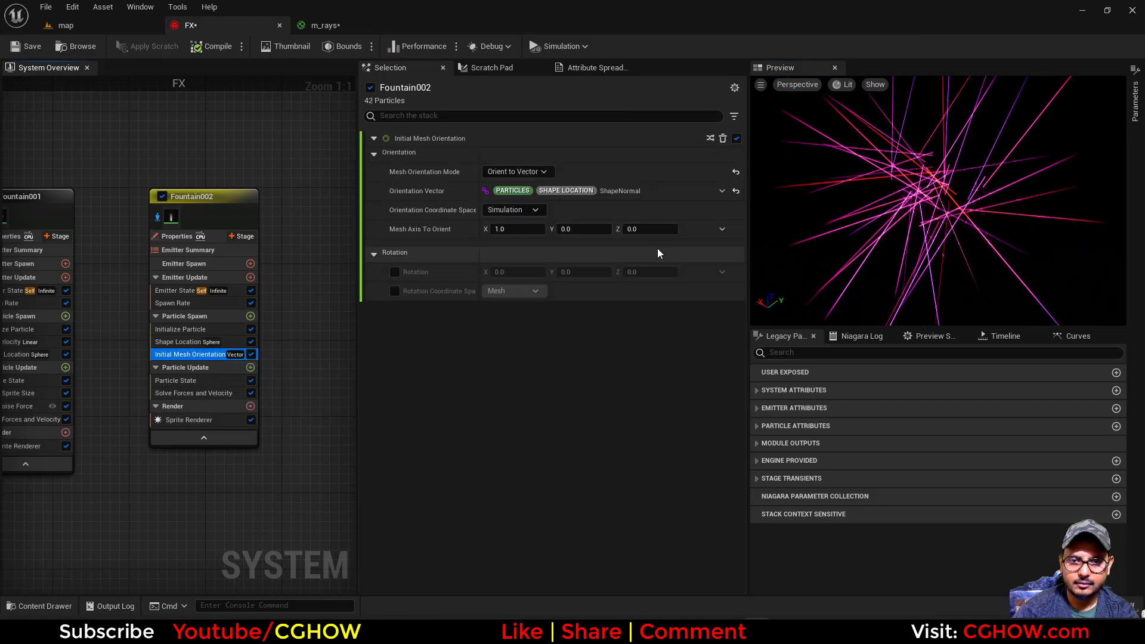
drag(942, 209, 937, 189)
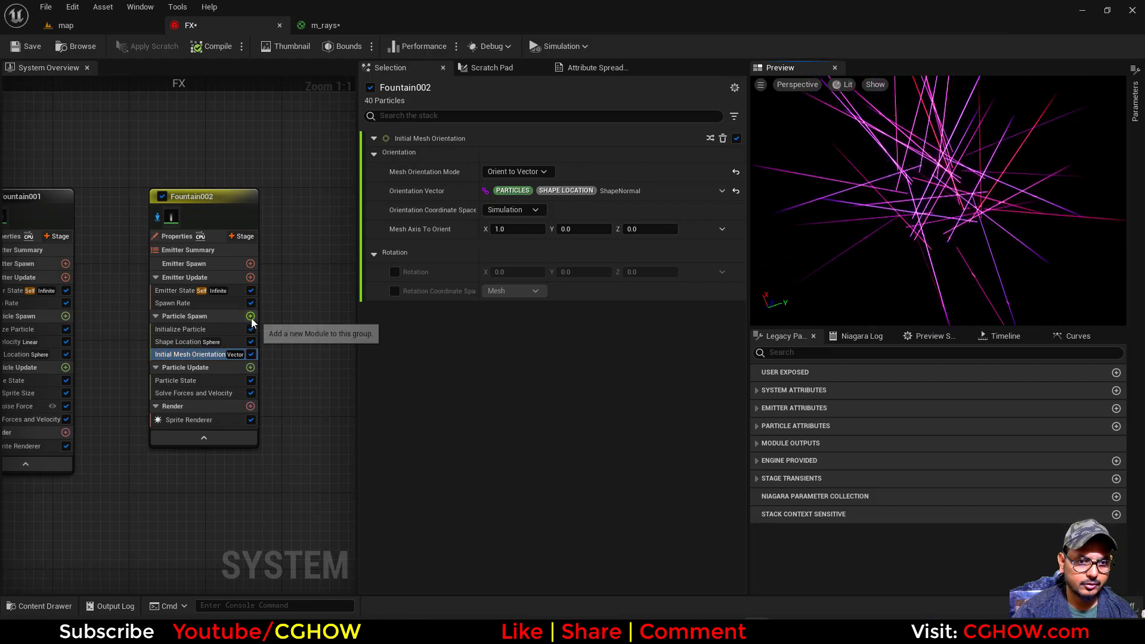
click(250, 316)
text(alin)
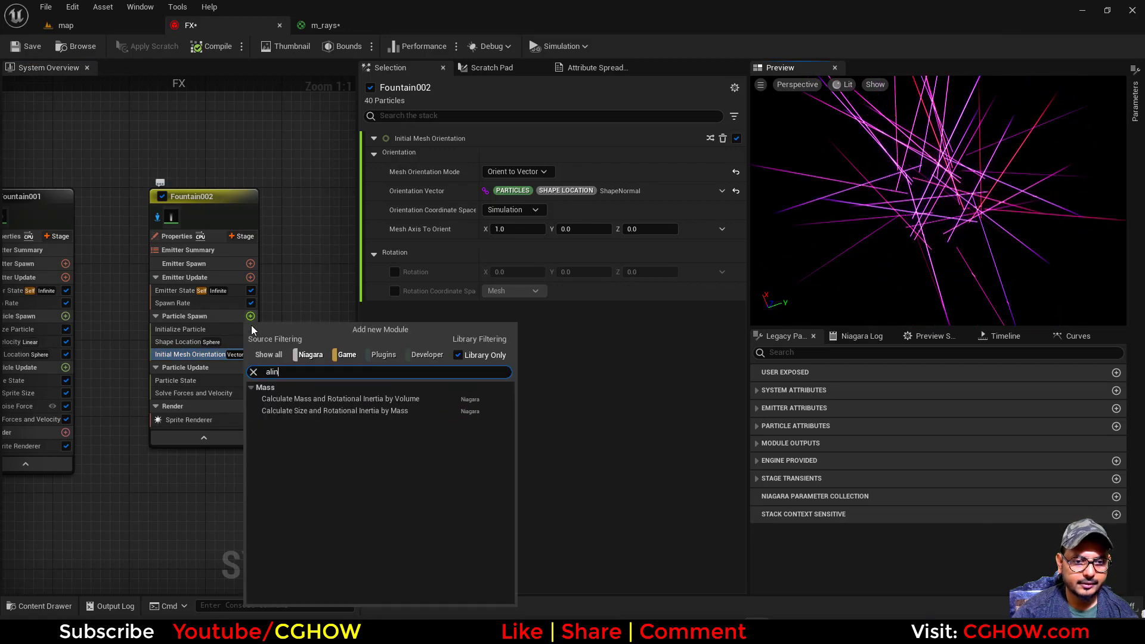
key(BackSpace)
text(g)
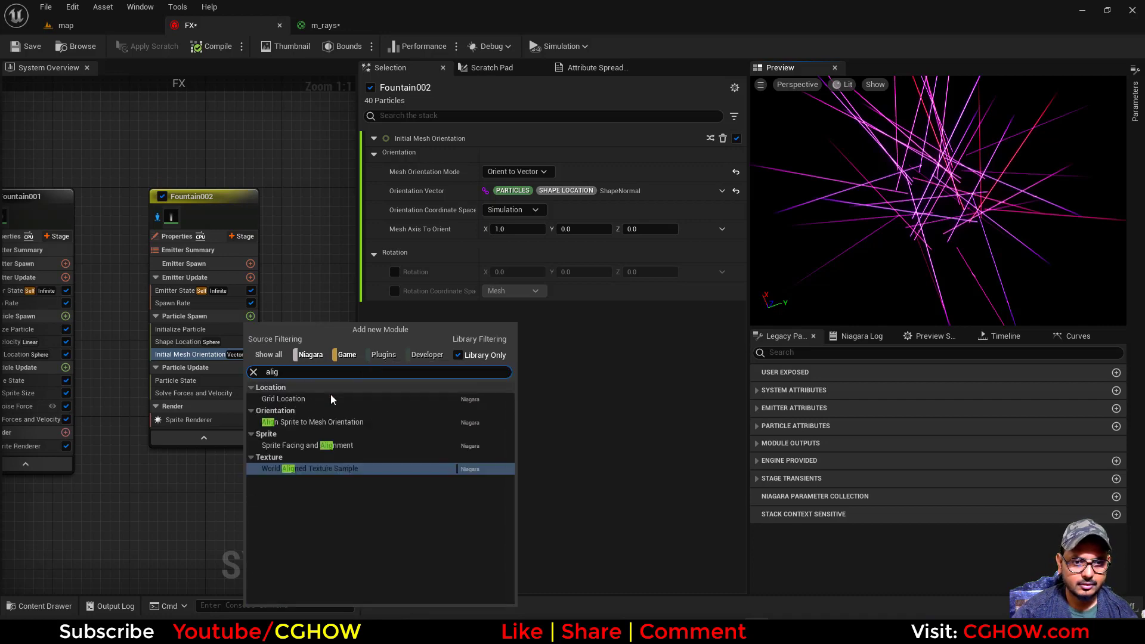
click(349, 421)
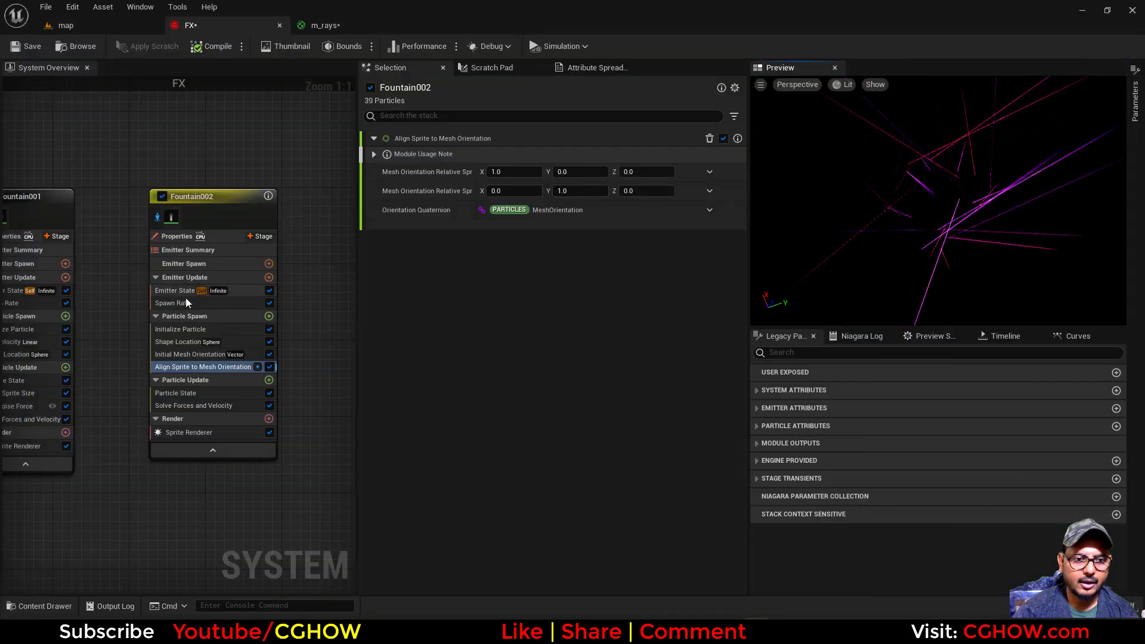
Replace Fountain002's Spawn Rate module with Spawn Burst Instantaneous and set its Spawn Count to 10
click(178, 301)
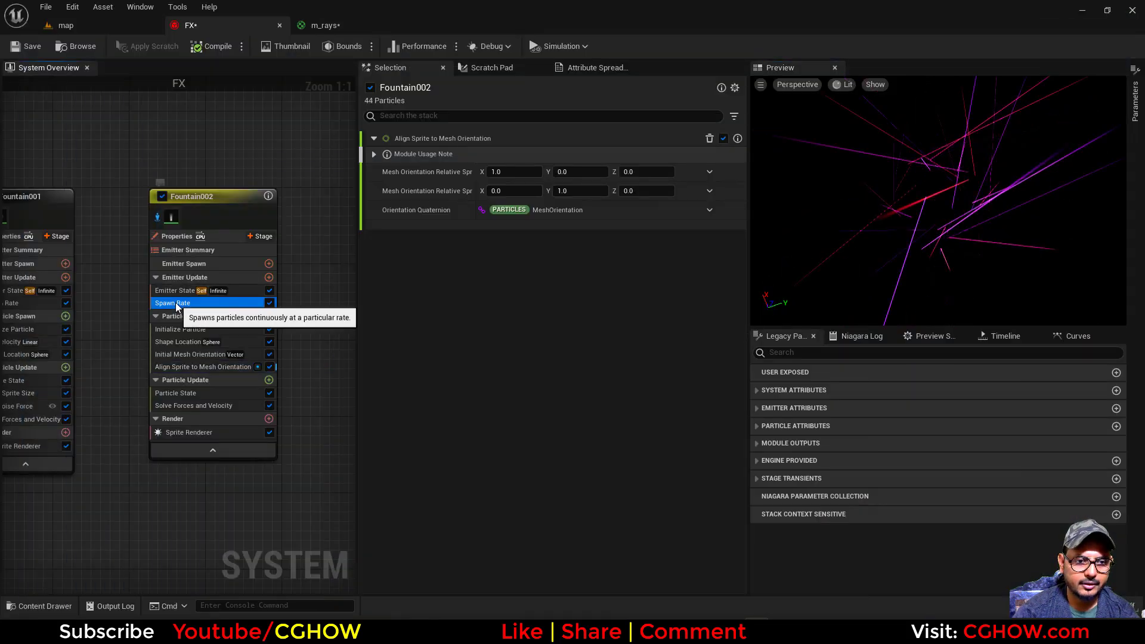
key(Delete)
click(269, 278)
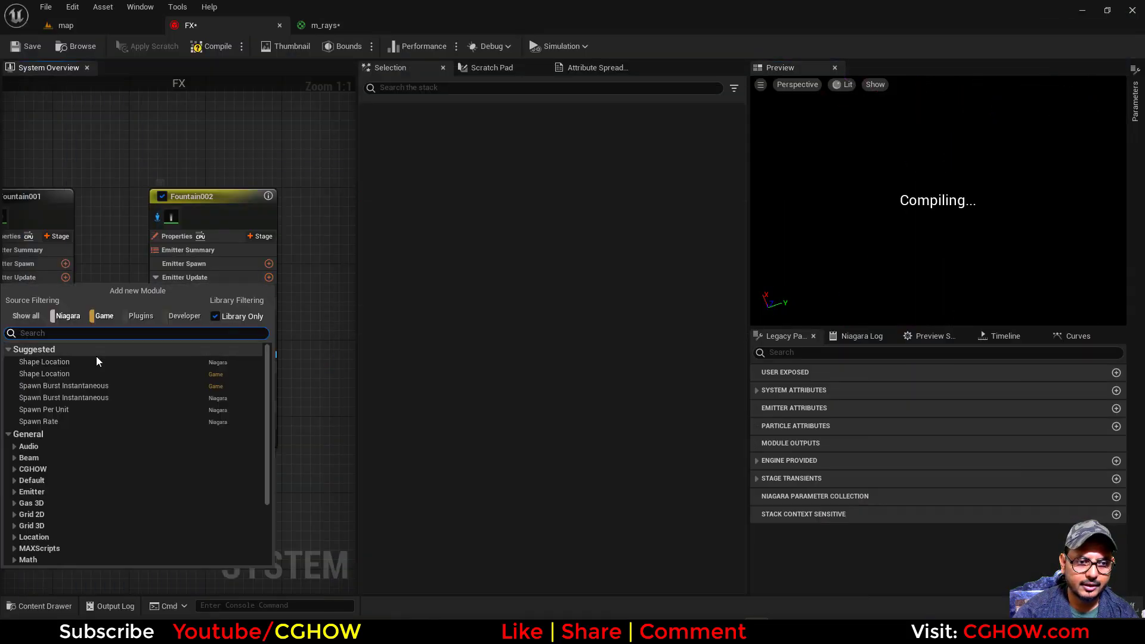
click(55, 389)
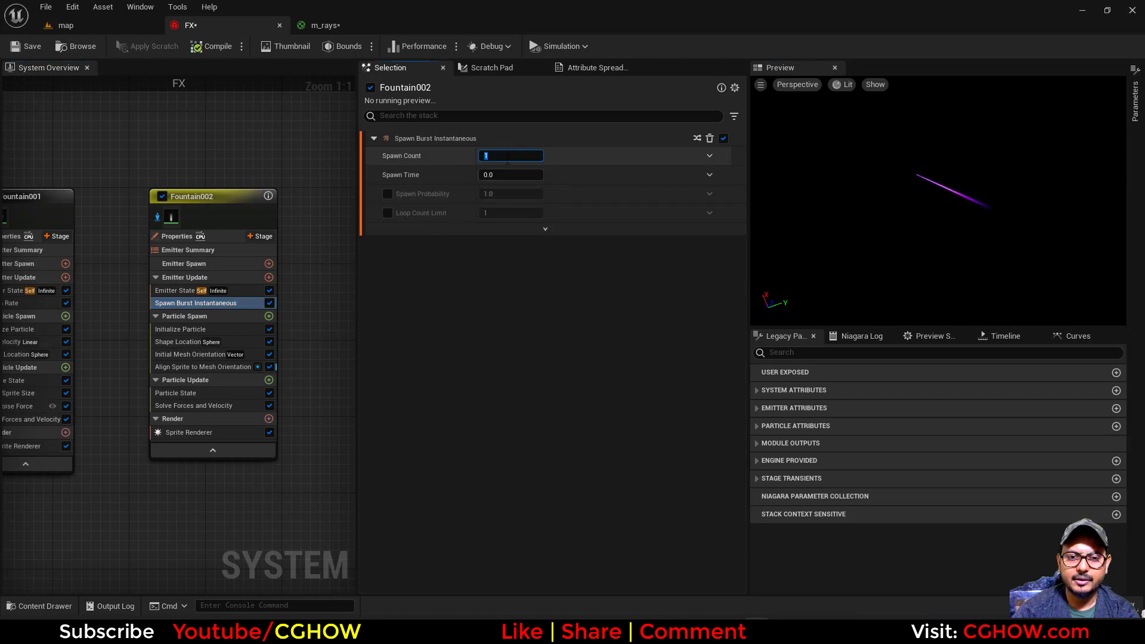
click(507, 161)
text(10)
key(Return)
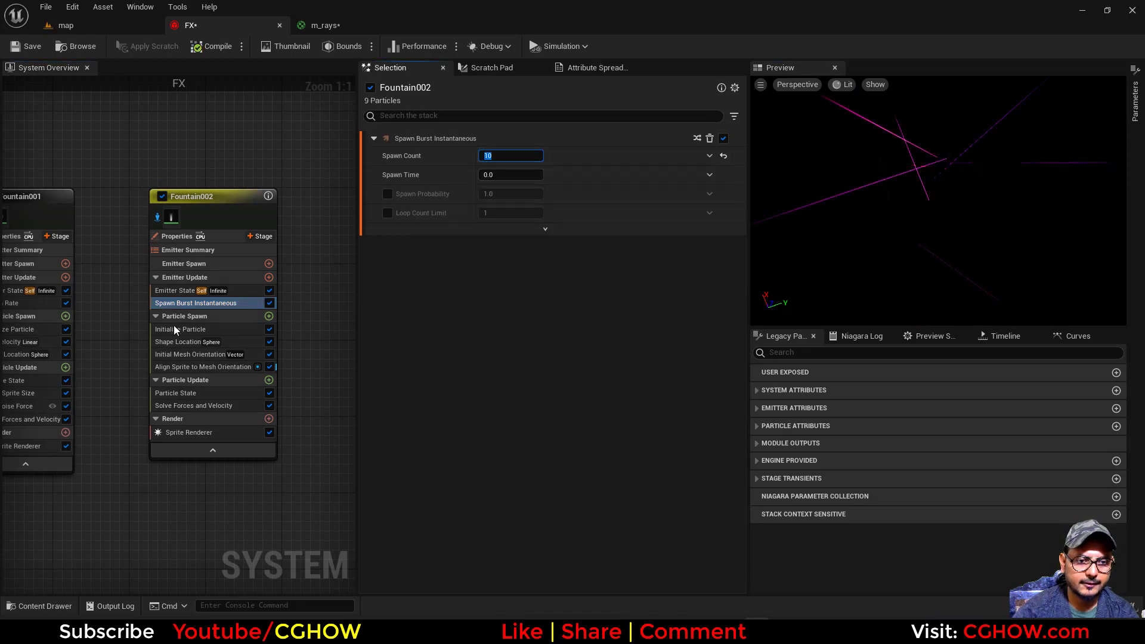
Set the X value of Sprite Size in Fountain002's Initialize Particle module to about 258
click(198, 333)
drag(521, 487, 531, 486)
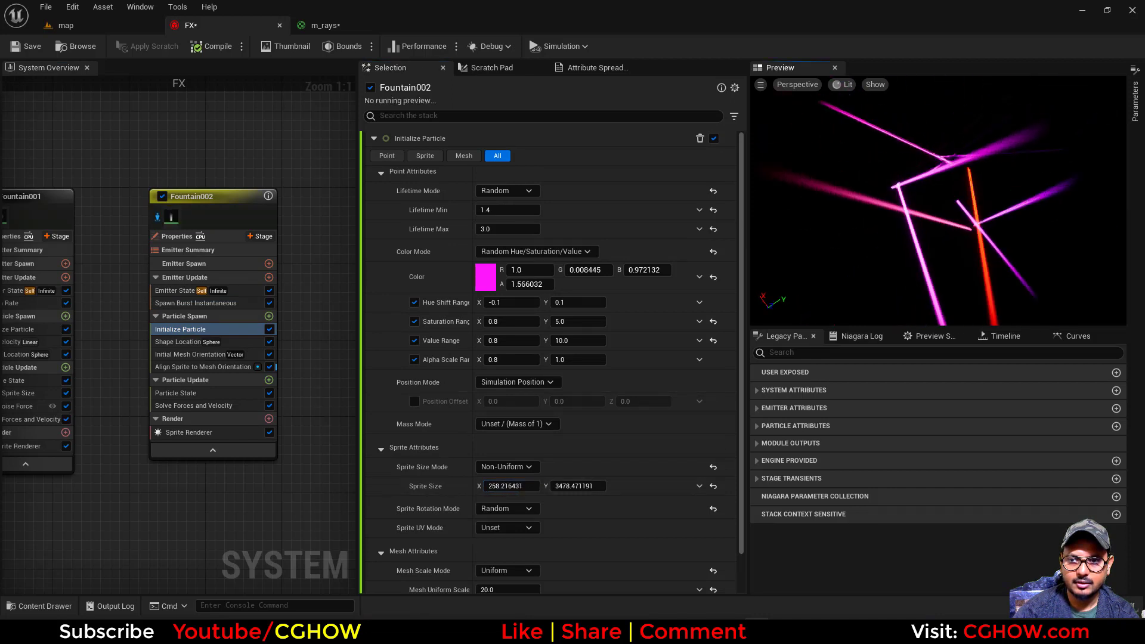
Set Fountain002's Loop Behavior to Once in Emitter State and disable Kill Particles When Lifetime Has Elapsed in Particle State
click(174, 291)
click(513, 229)
click(503, 259)
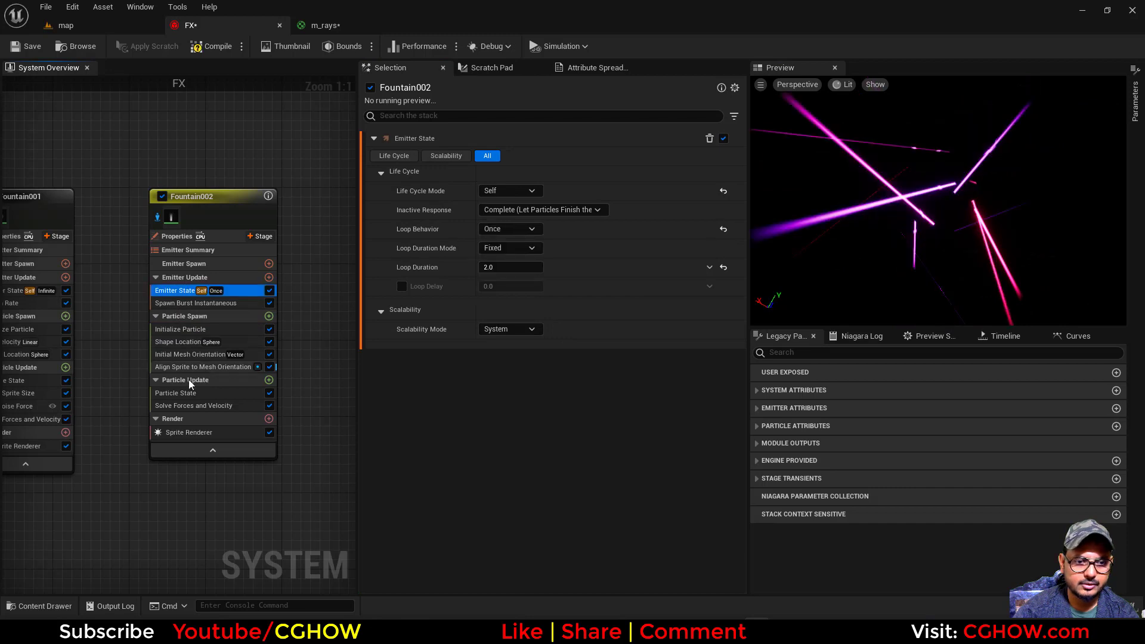
click(176, 392)
click(484, 155)
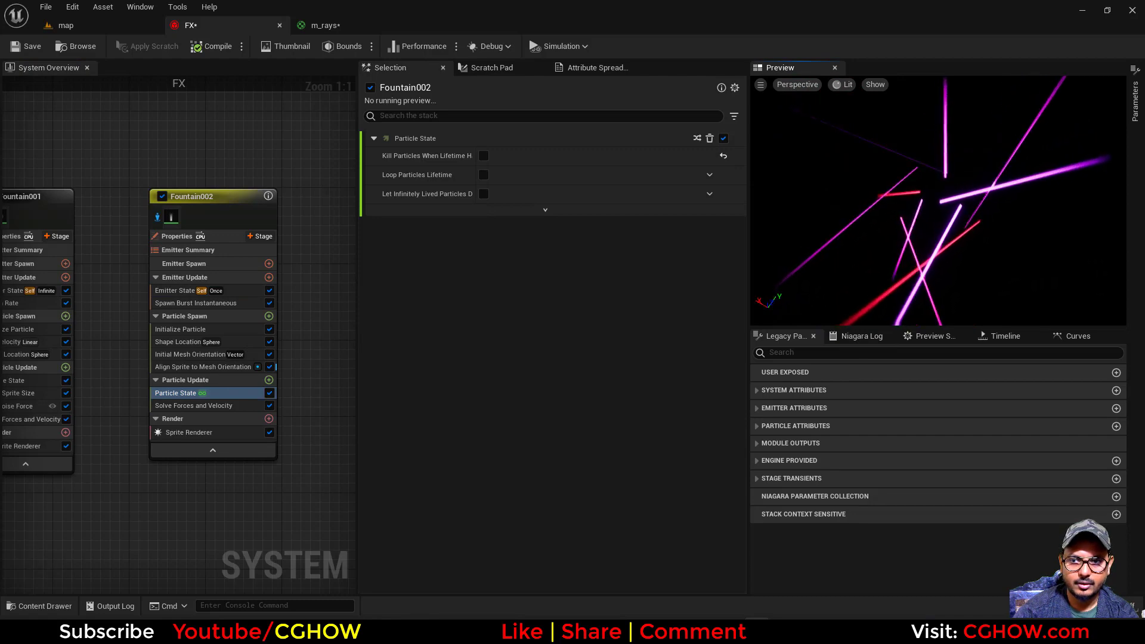
Enable Rotation in the Initial Mesh Orientation module, set its X value to 0.25 and inspect the rays' direction
click(173, 355)
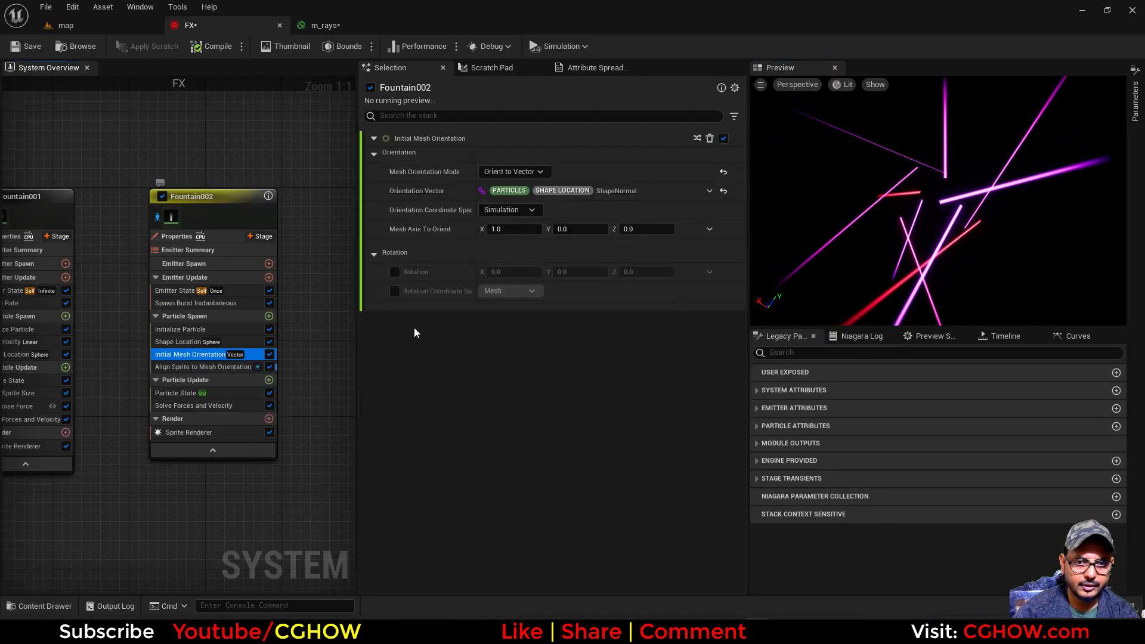
click(395, 272)
drag(520, 272, 529, 272)
text(.25)
key(Return)
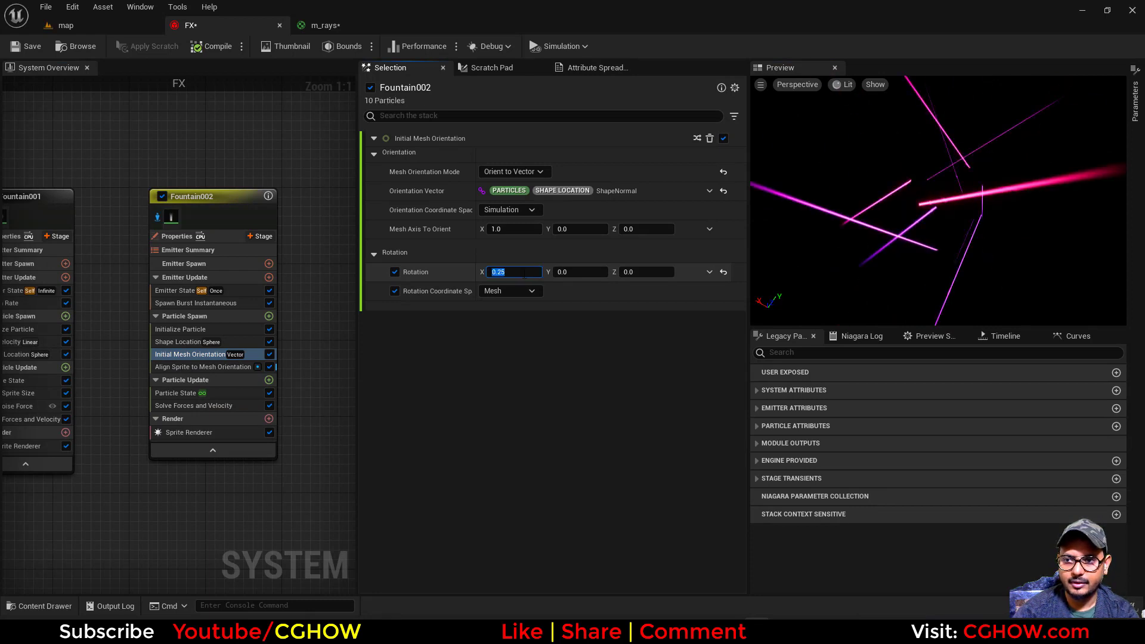
drag(850, 262, 781, 256)
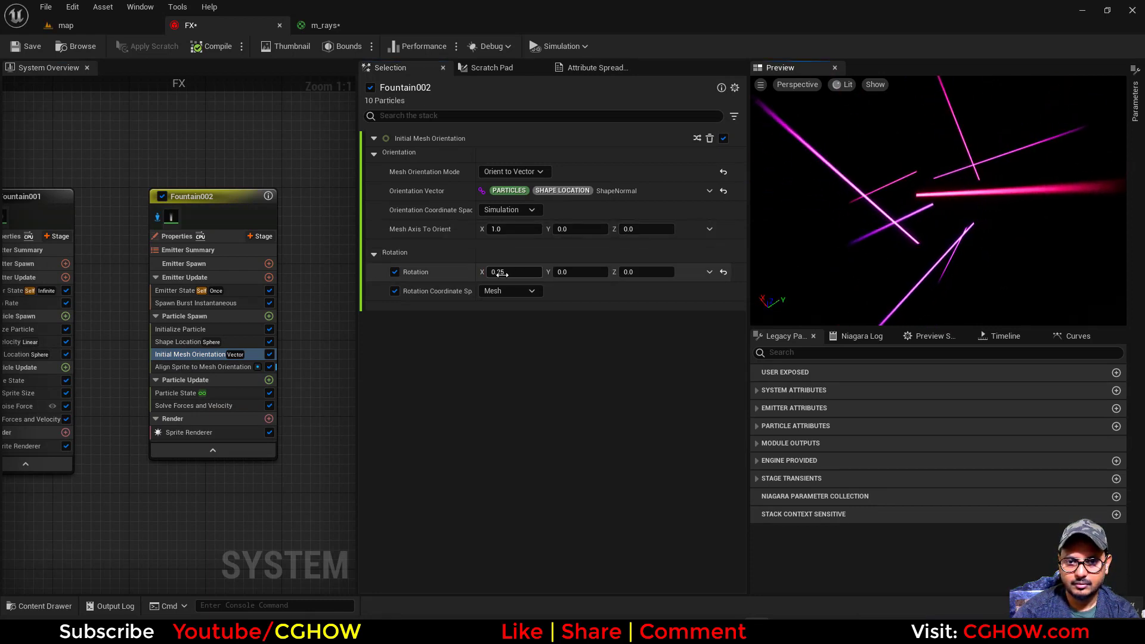
Return the mesh orientation's X rotation to 0 and set its Y rotation to 0.25
text(0)
key(Return)
click(586, 272)
text(.2)
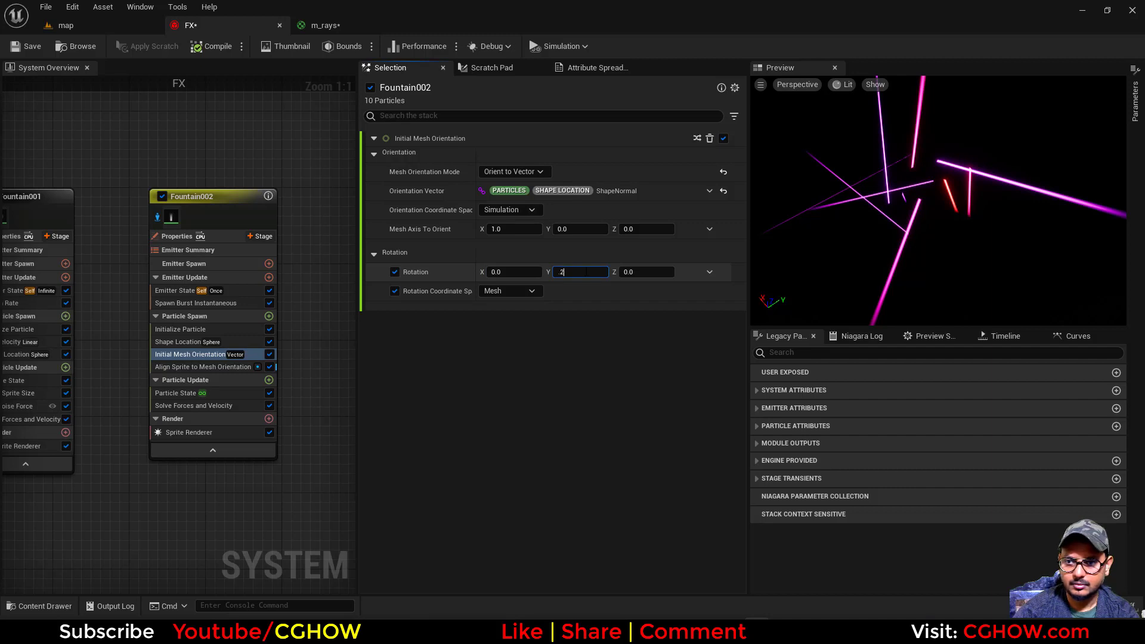
text(5)
key(Return)
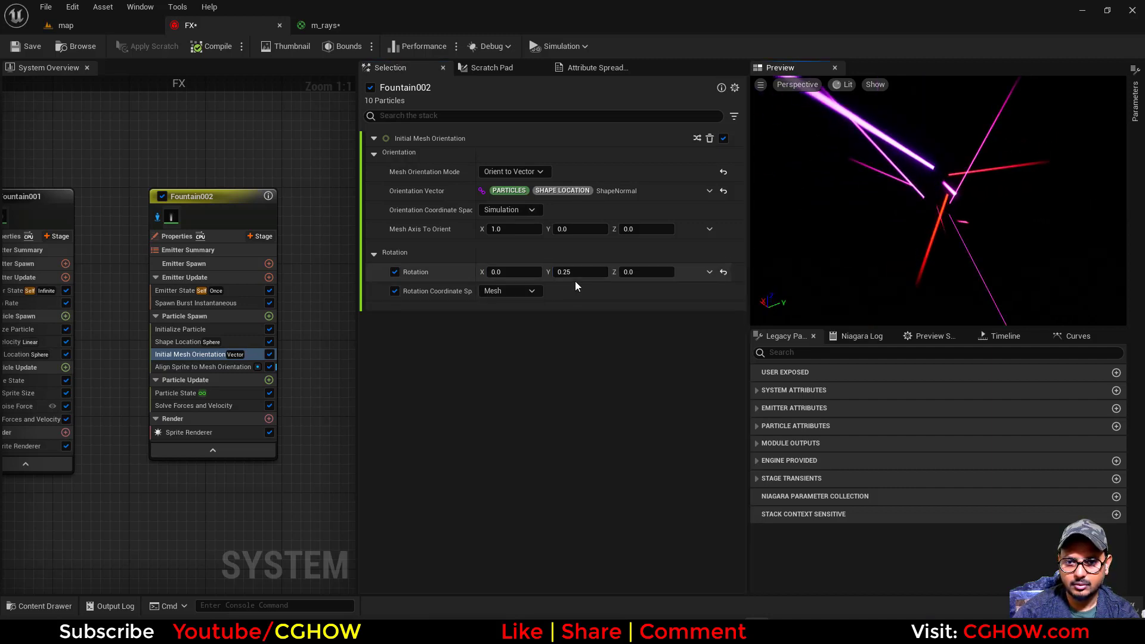
Return the mesh orientation's Y rotation to 0 and set its Z rotation to 0.25
click(574, 273)
text(0)
key(Return)
click(643, 274)
text(.25)
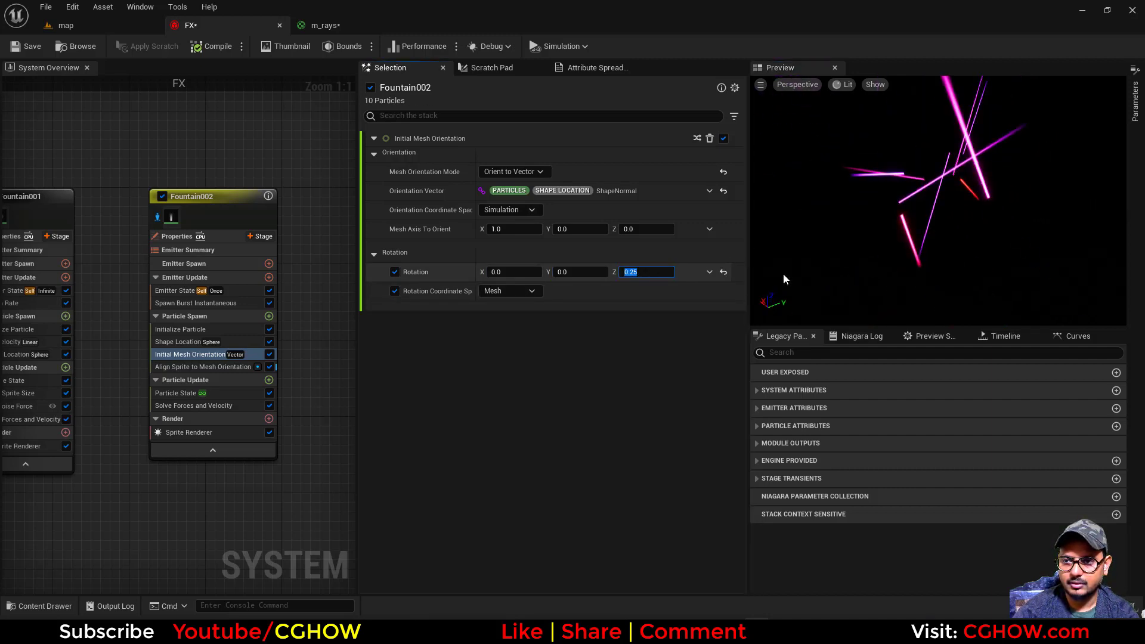
key(Return)
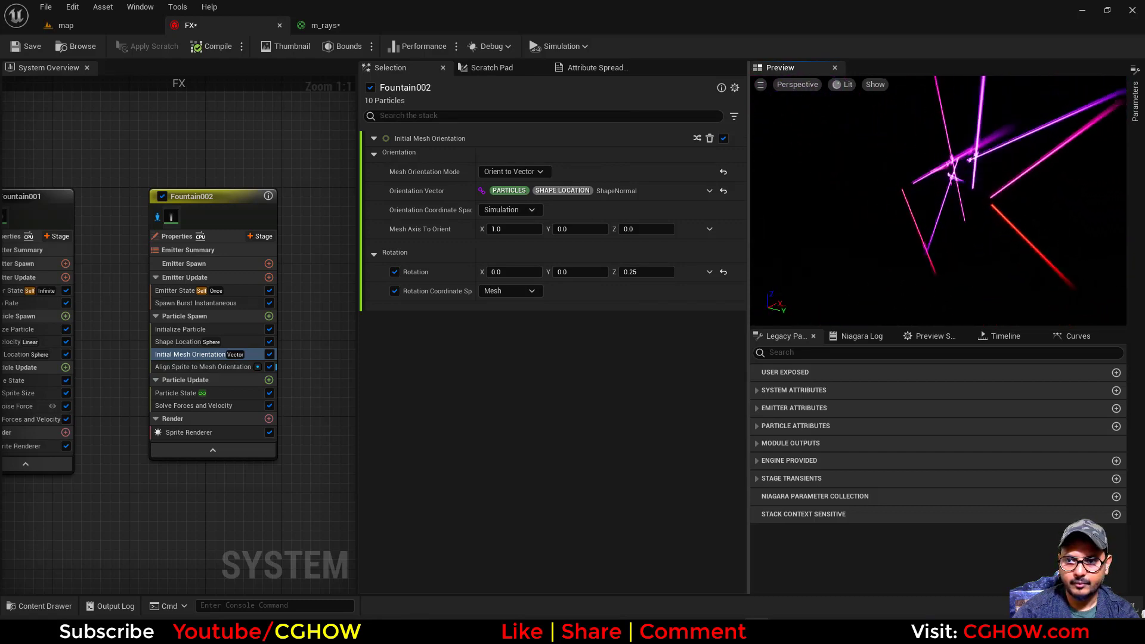
Set the Sphere Radius in Fountain002's Shape Location to 1.0 and check the rays around the orb in the map level
click(180, 343)
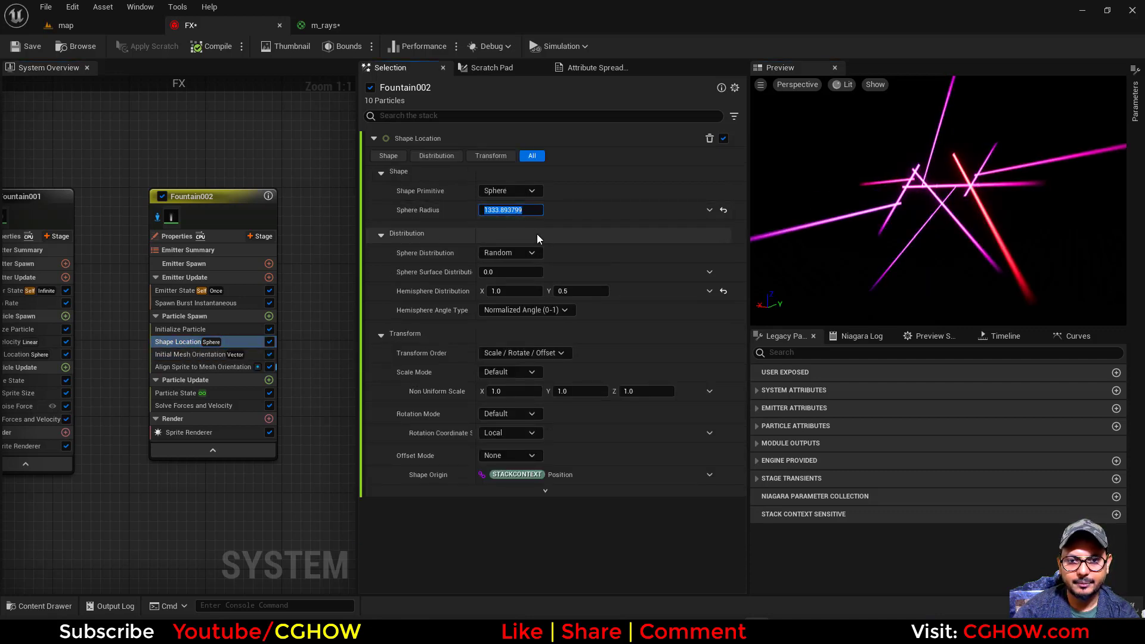
text(1)
key(Return)
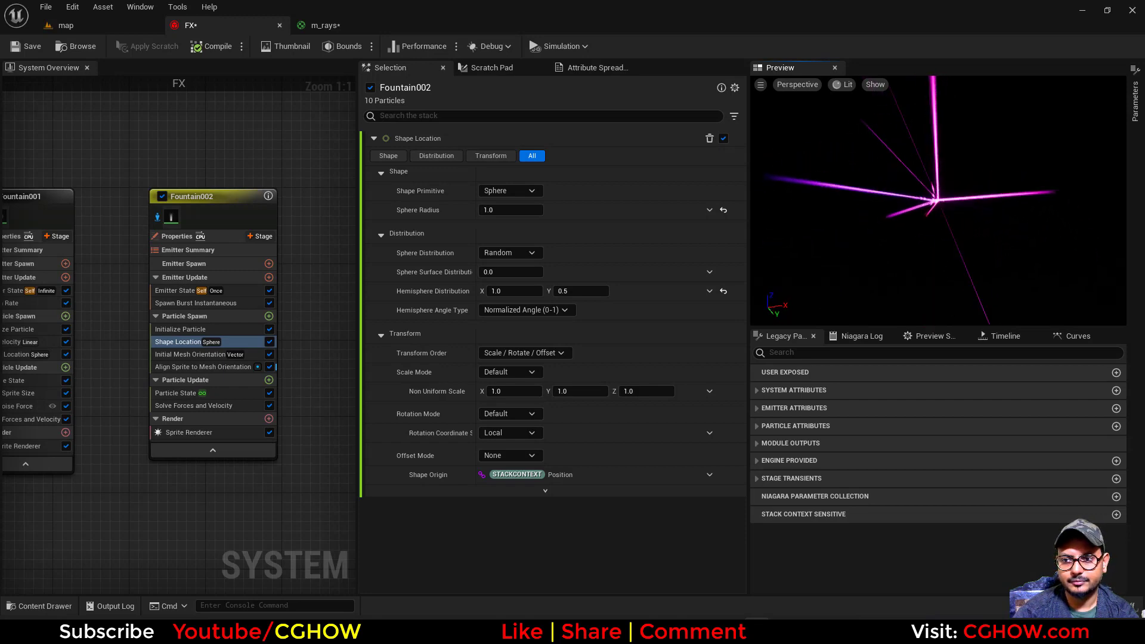
click(99, 23)
click(224, 24)
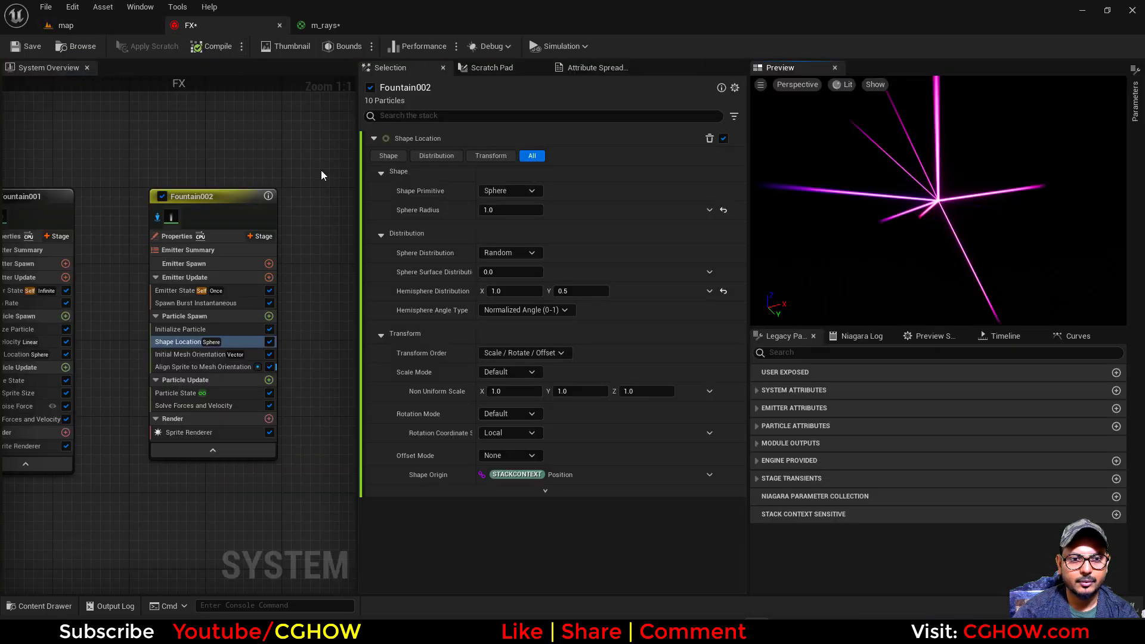
click(116, 28)
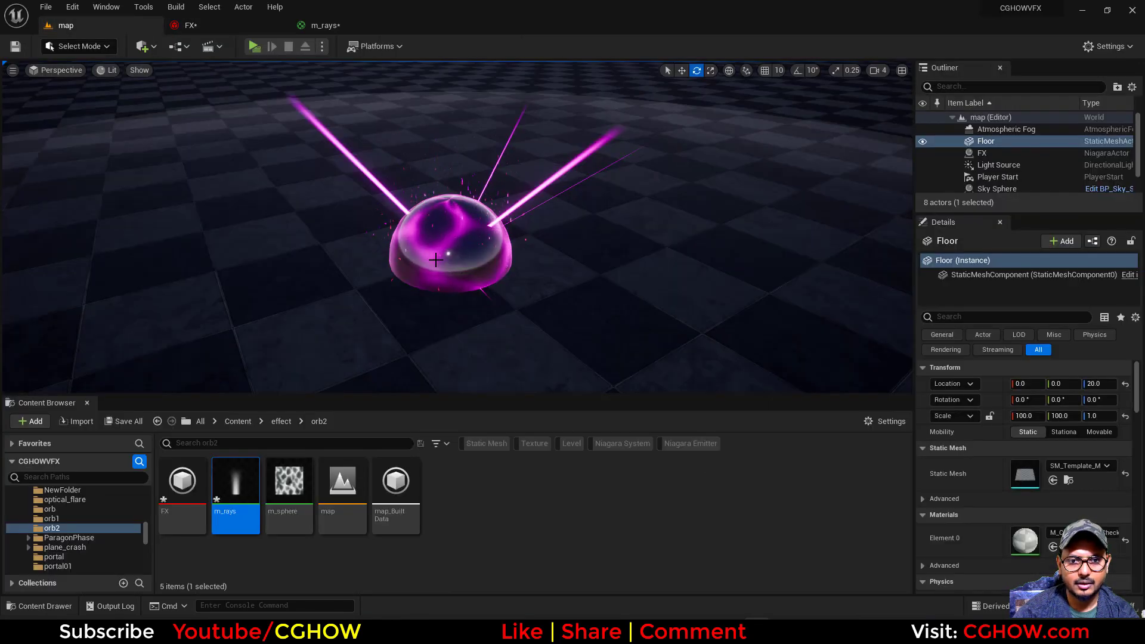
alt+drag(572, 283, 292, 109)
Back in the FX system, set the second value of the Sprite Renderer's Default Pivot in UV Space to 1.1
click(190, 26)
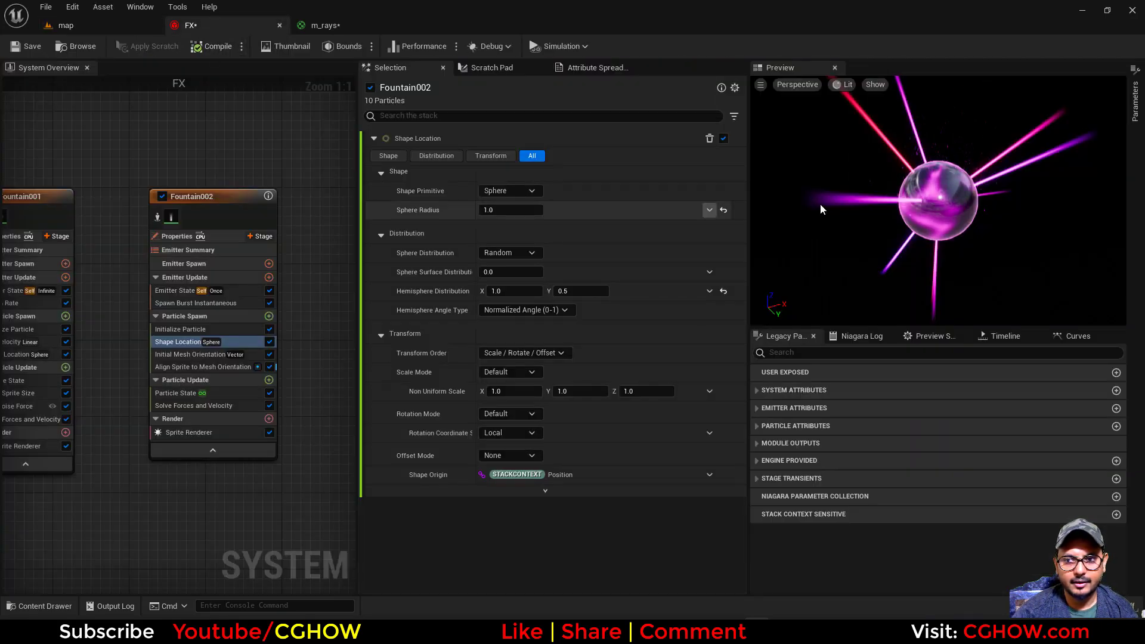
click(185, 431)
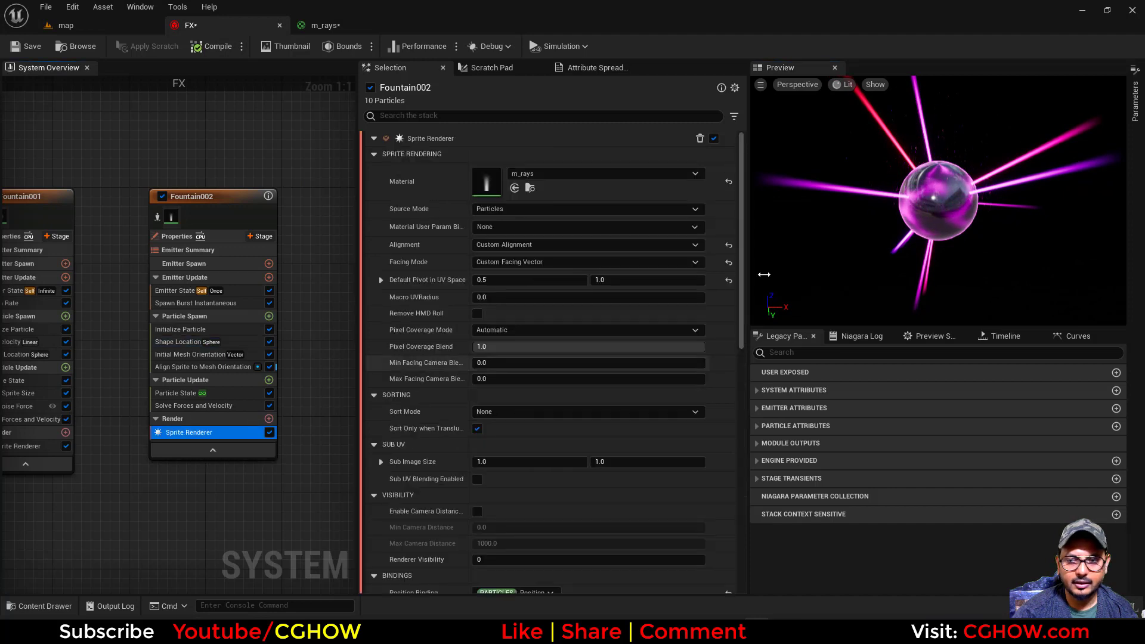
drag(609, 280, 656, 282)
text(1.5)
key(Return)
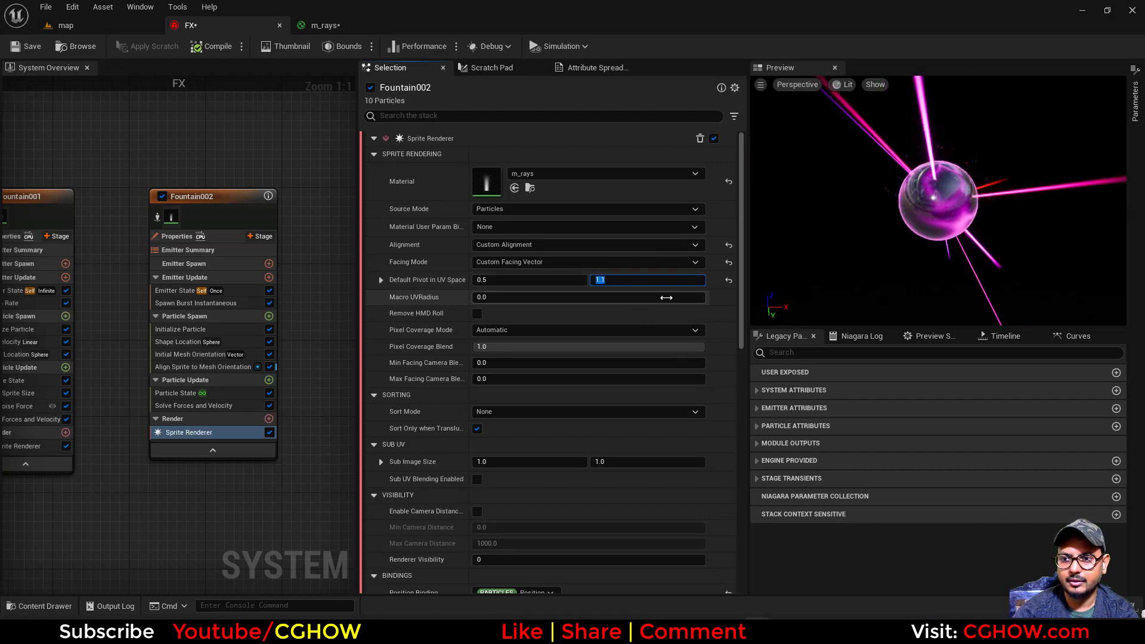
drag(809, 280, 767, 280)
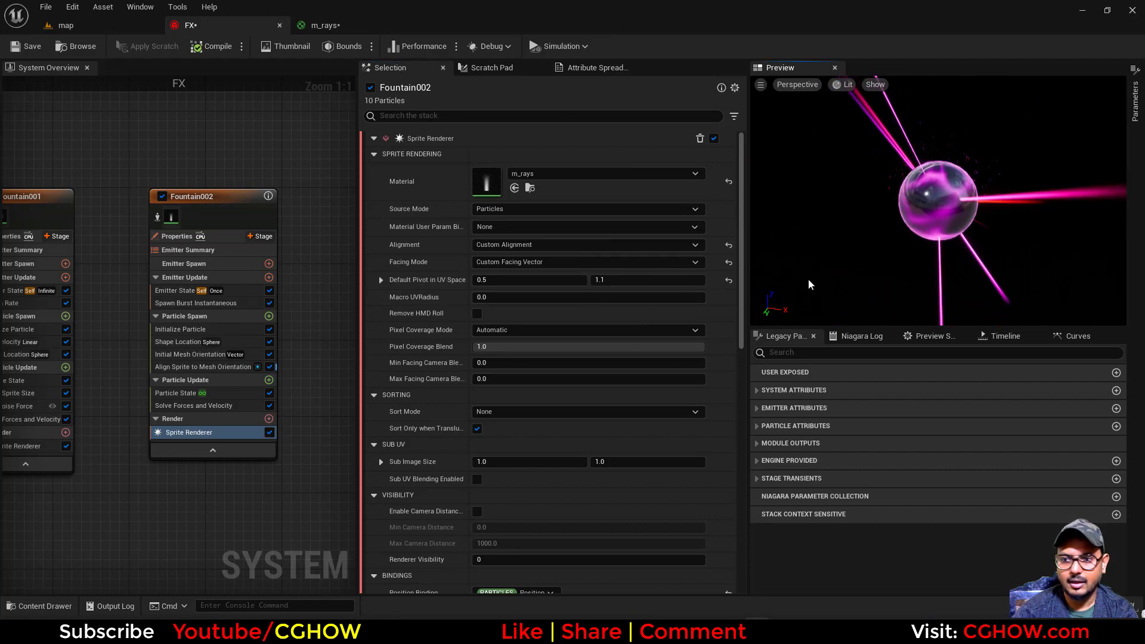
Set the Value Range maximum in Fountain002's Initialize Particle to 1.0 and check the orb in the map level
click(192, 330)
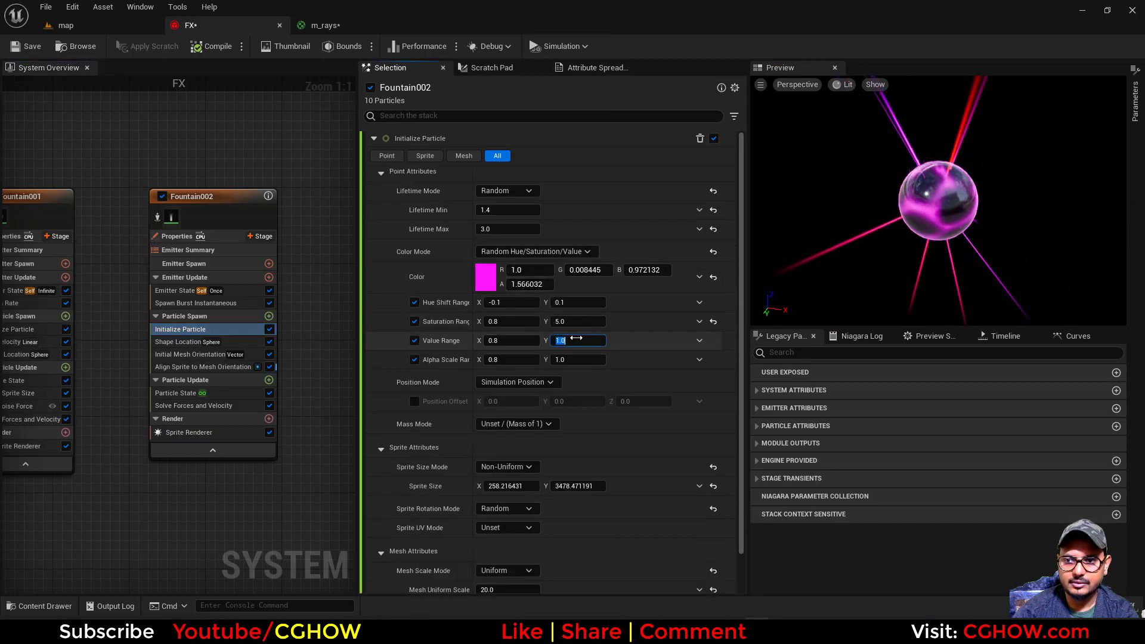
click(105, 27)
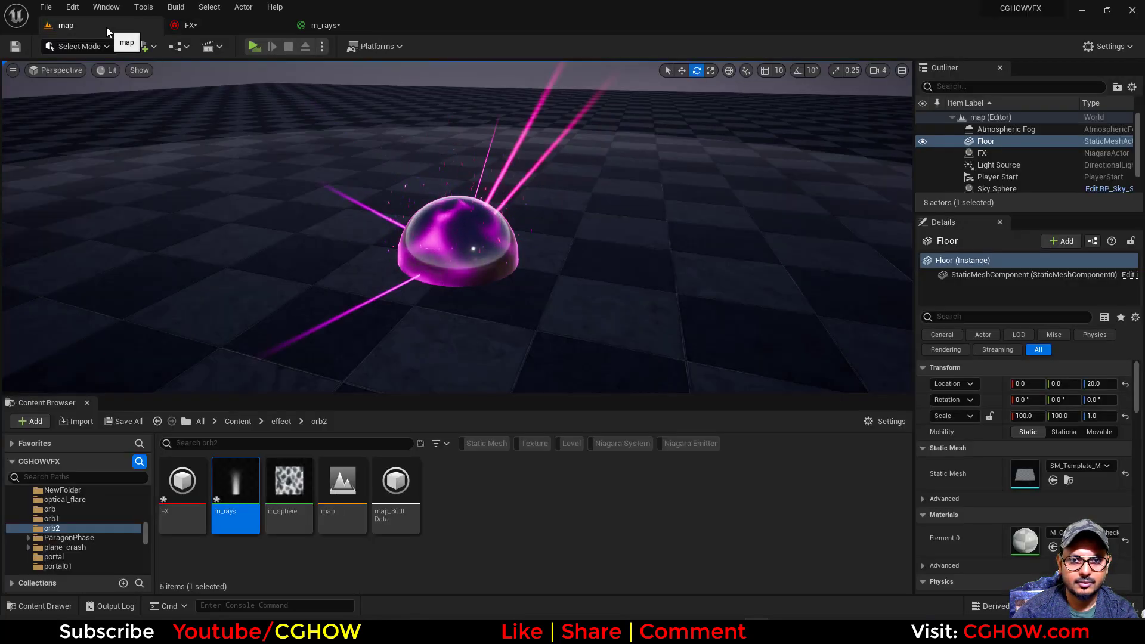
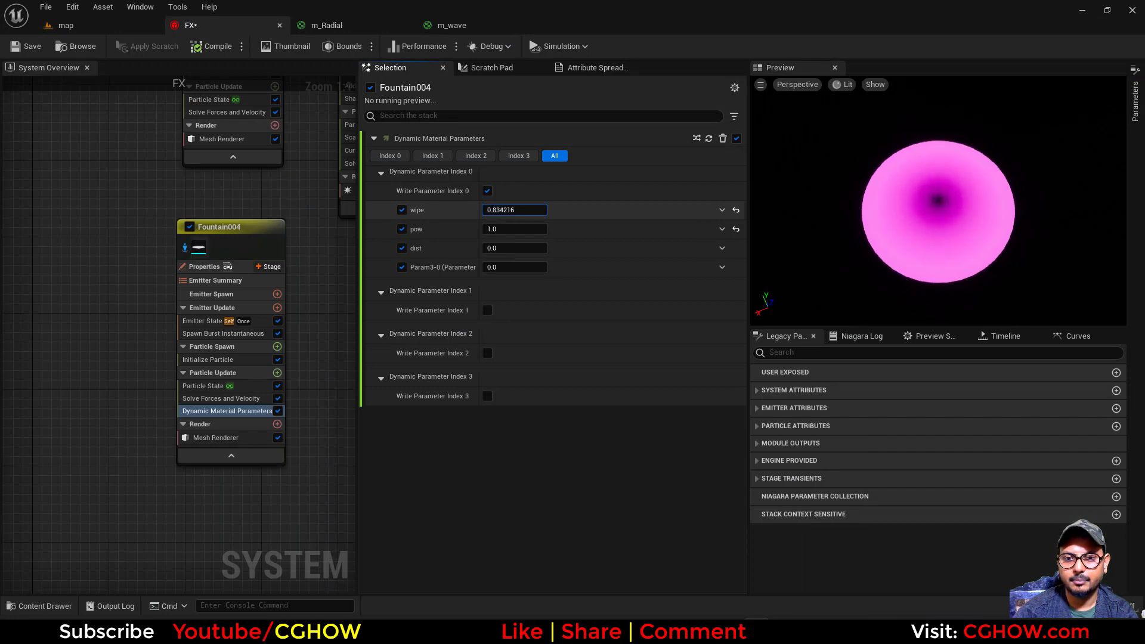
Drive Fountain004's wipe material parameter with Float from Curve, starting the curve at 0 and raising its end key
click(722, 211)
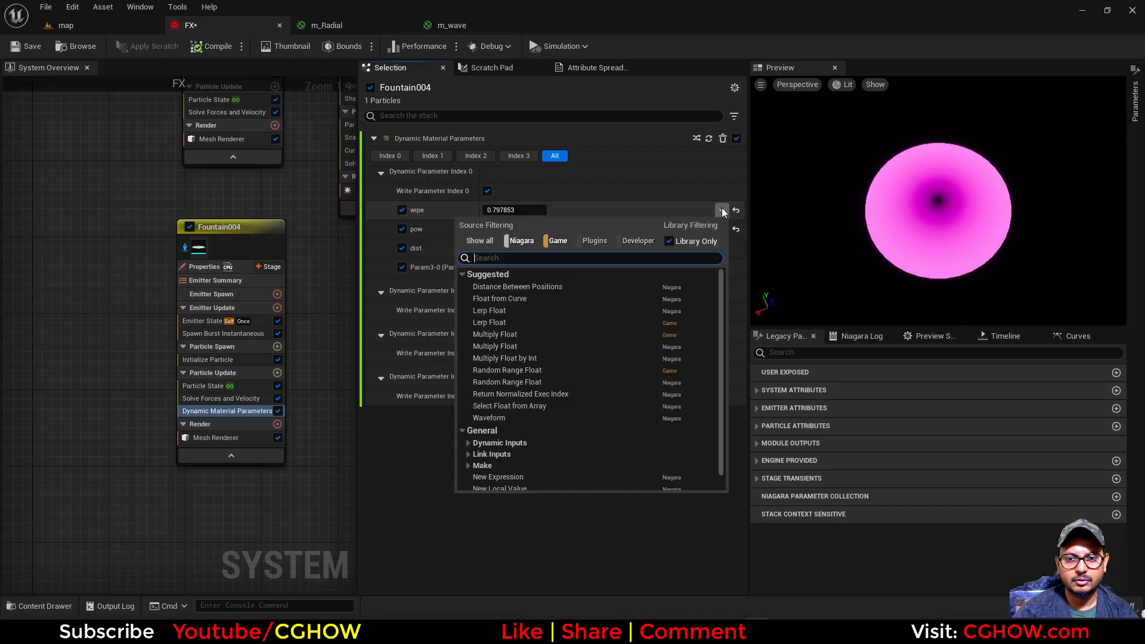
click(516, 300)
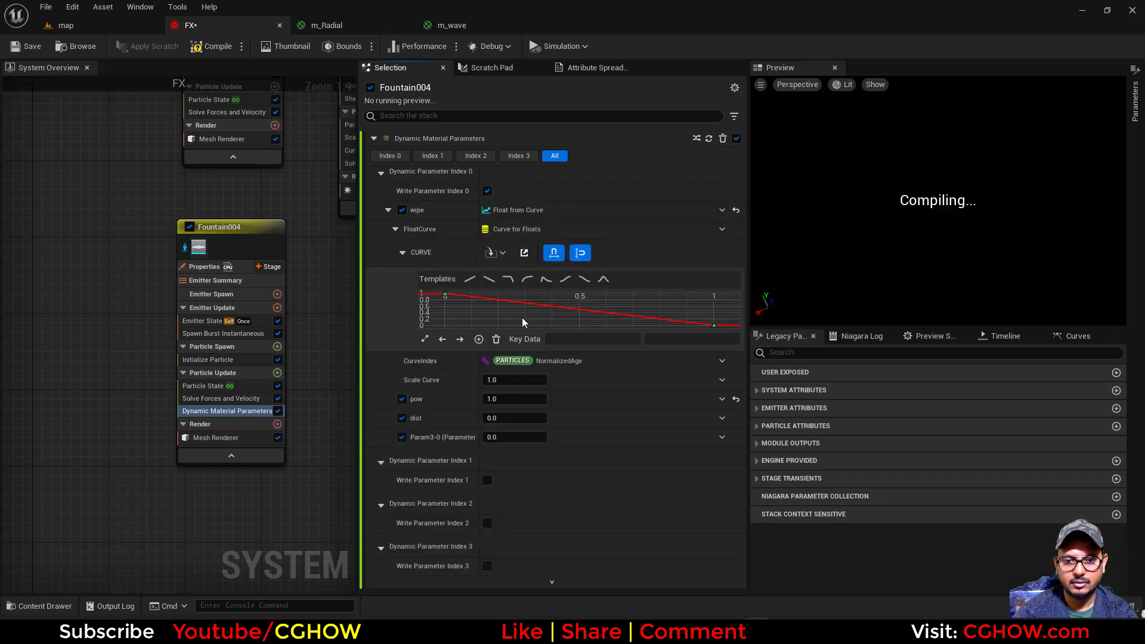
drag(417, 267, 419, 269)
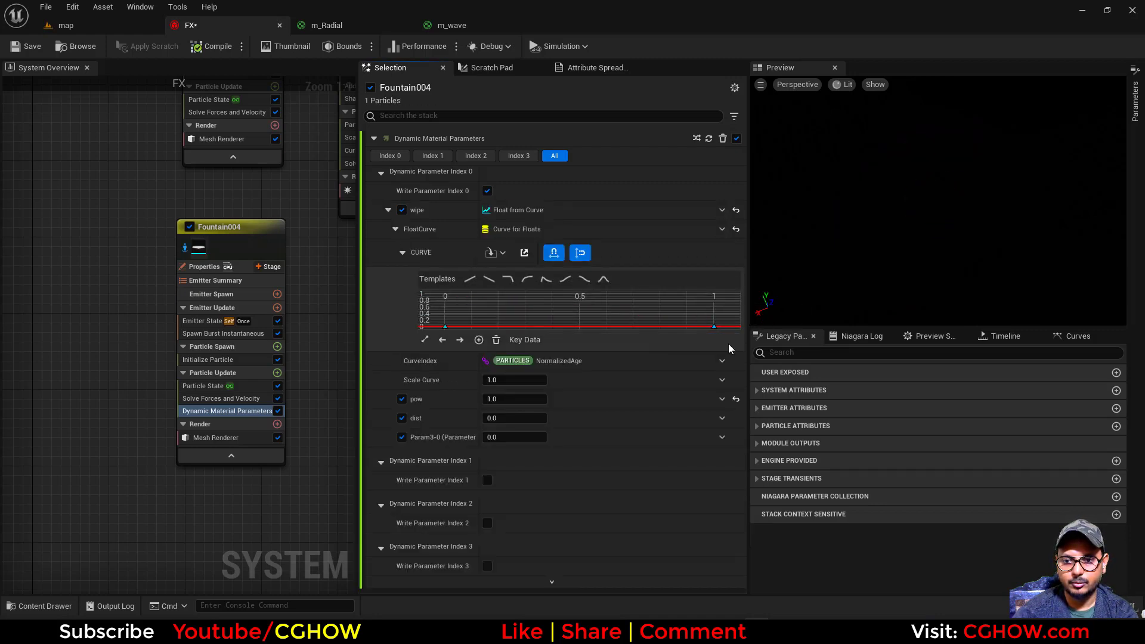
key(Return)
Enable Kill Particles When Lifetime Has Elapsed in Fountain004's Particle State and give Initialize Particle a Direct Set Lifetime of 1.0
click(202, 386)
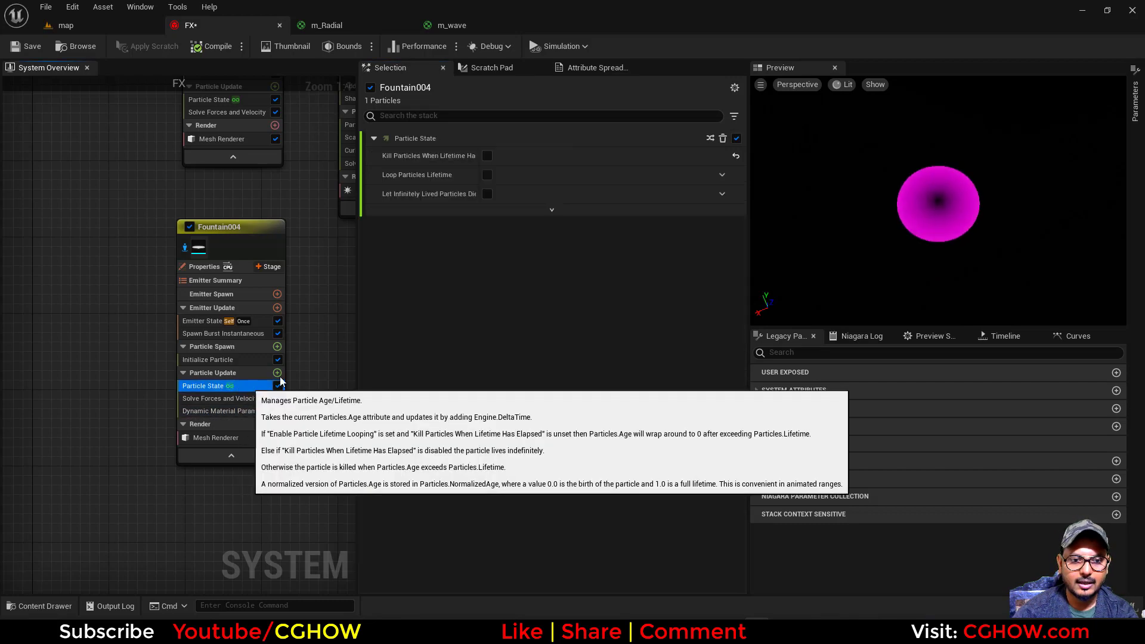
click(207, 360)
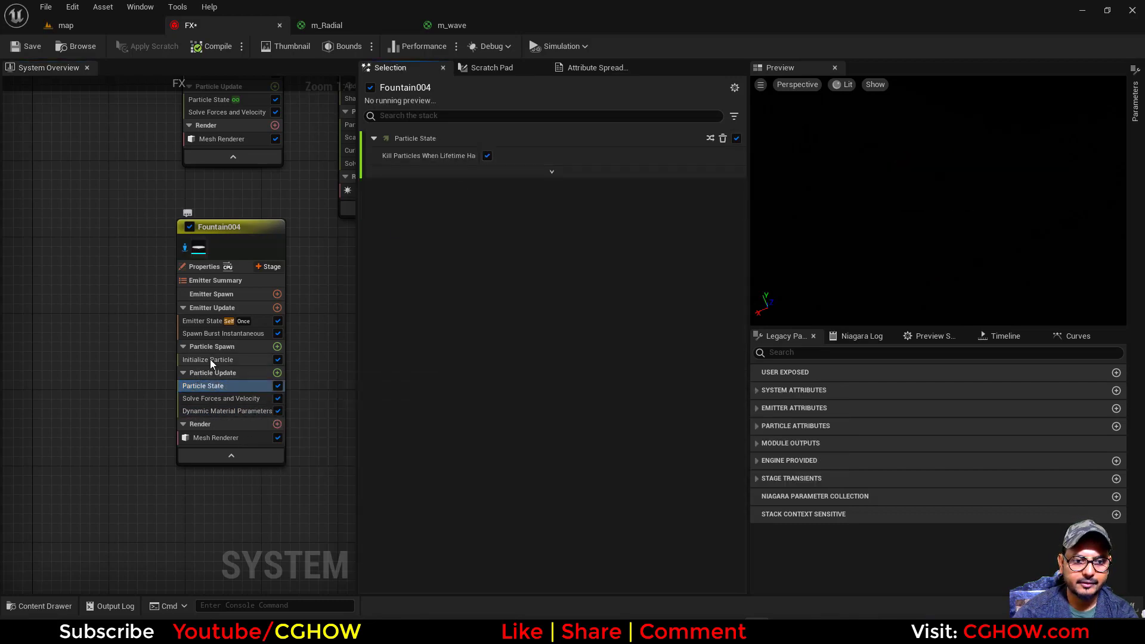
click(511, 191)
click(508, 208)
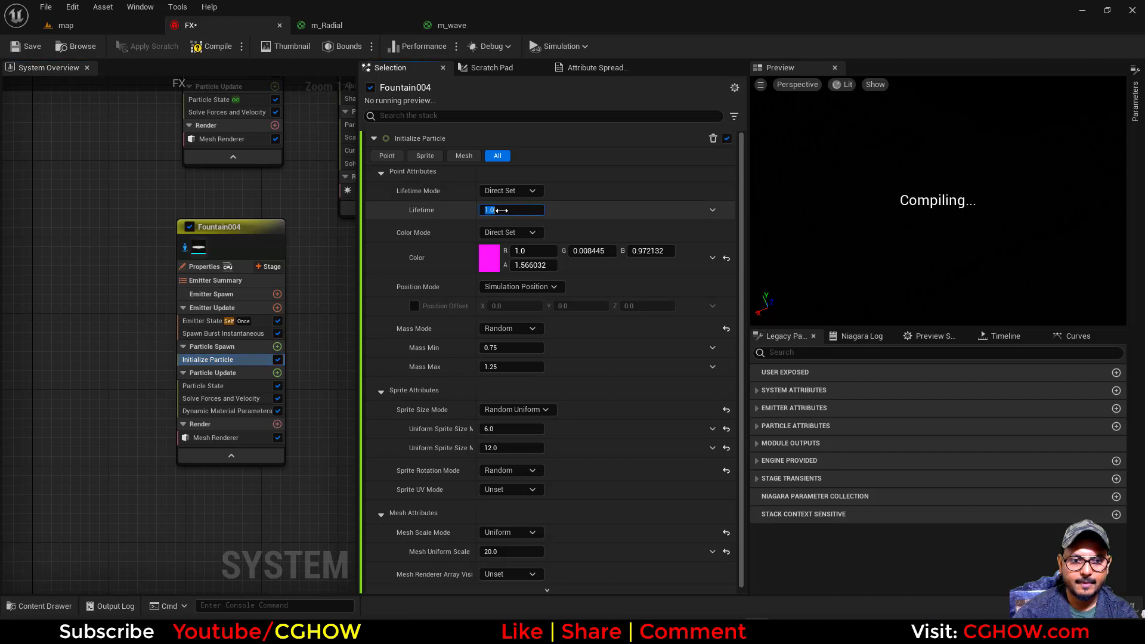
Reset Fountain004's Loop Behavior to Infinite in Emitter State and set the Loop Duration to 1.2
click(203, 321)
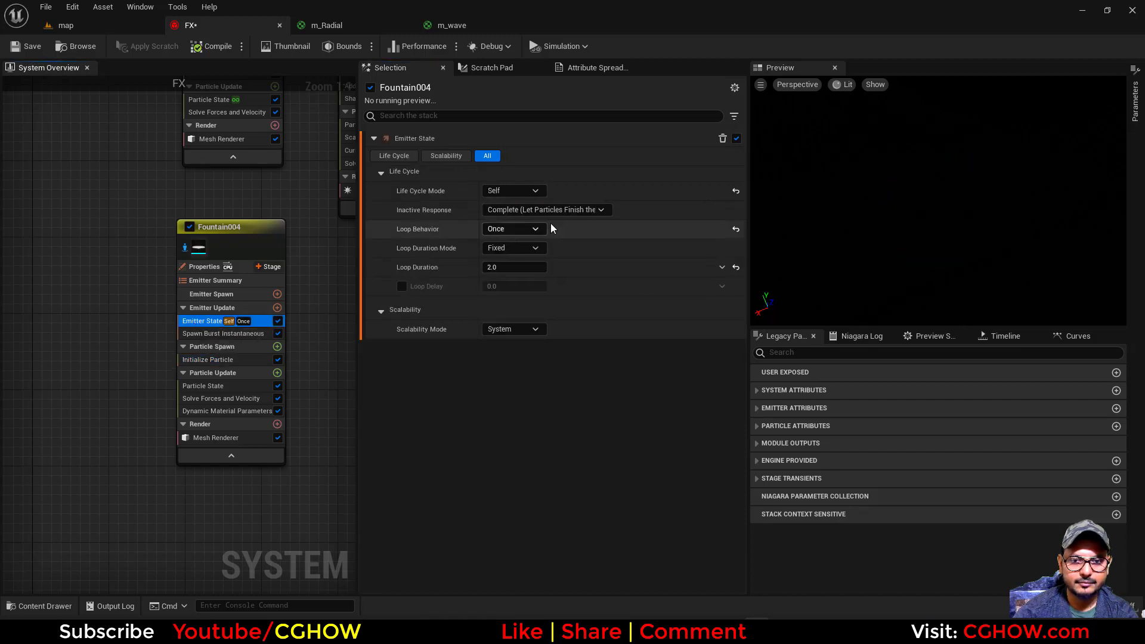
click(736, 230)
click(511, 247)
text(1)
key(Return)
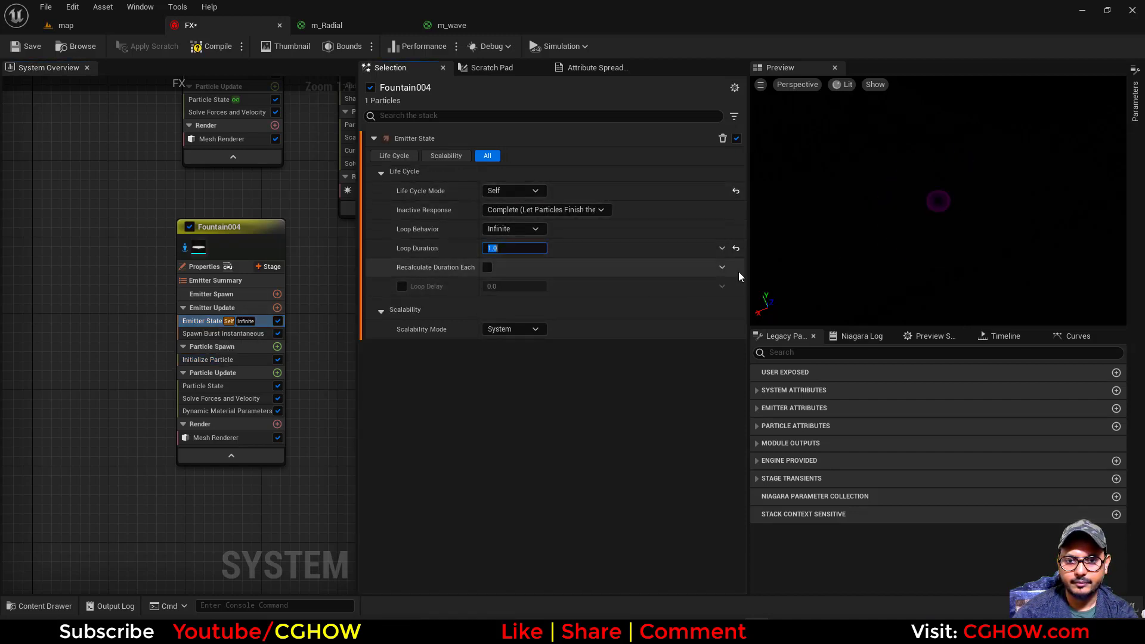
text(1.2)
key(Return)
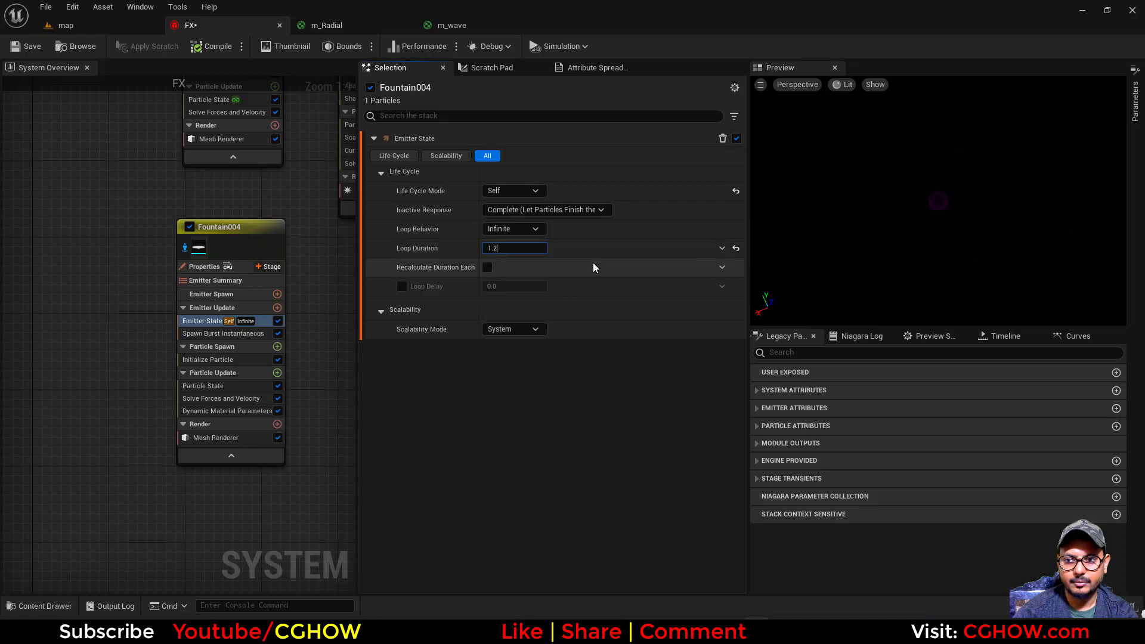
Raise Fountain004's pow material parameter to about 3.04 and scrub the effect on the timeline
click(216, 409)
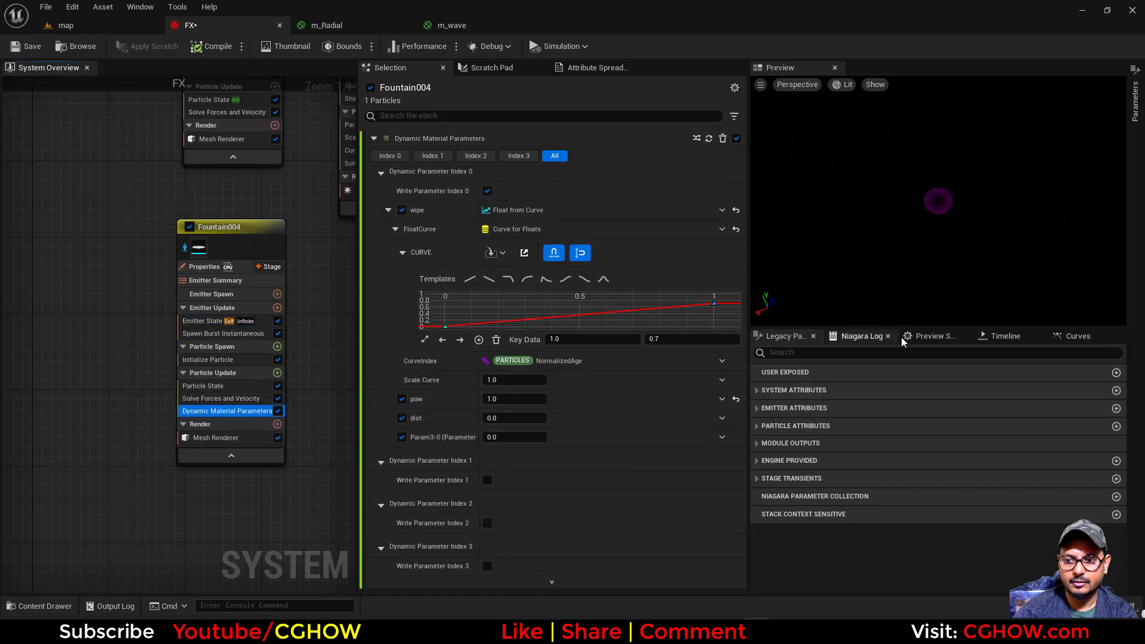
click(1002, 336)
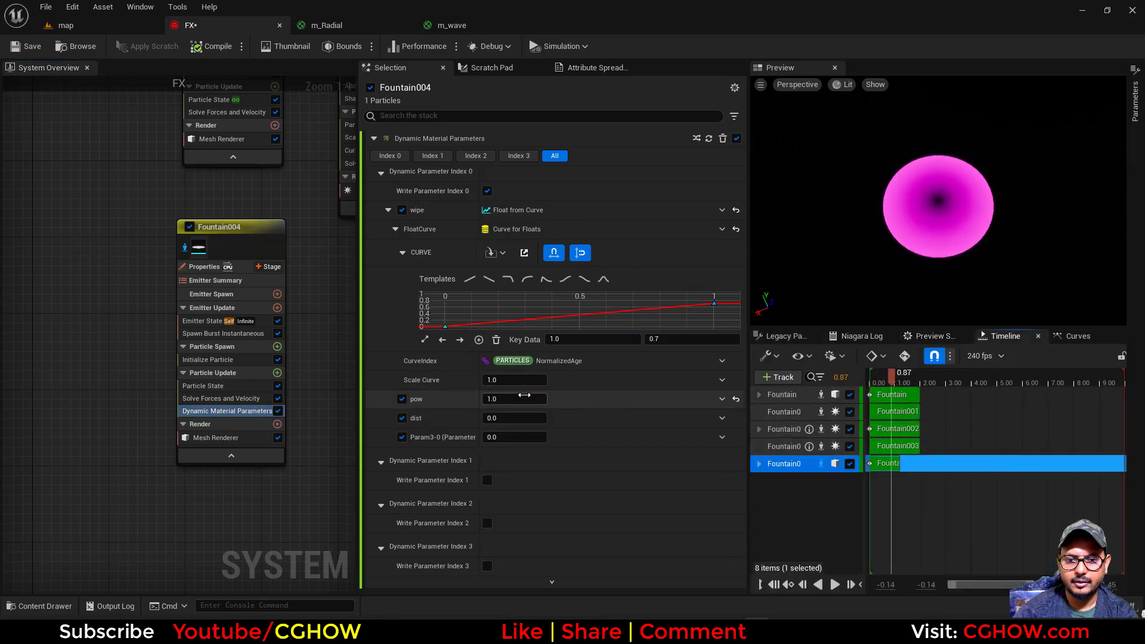
drag(504, 396, 537, 397)
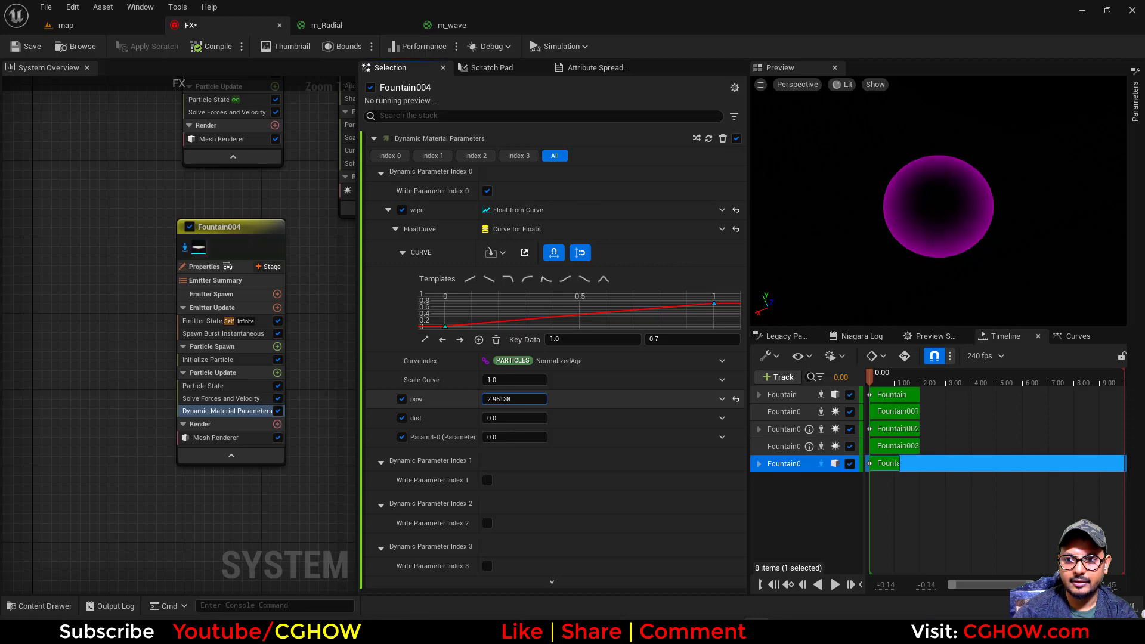
click(722, 400)
text(cur)
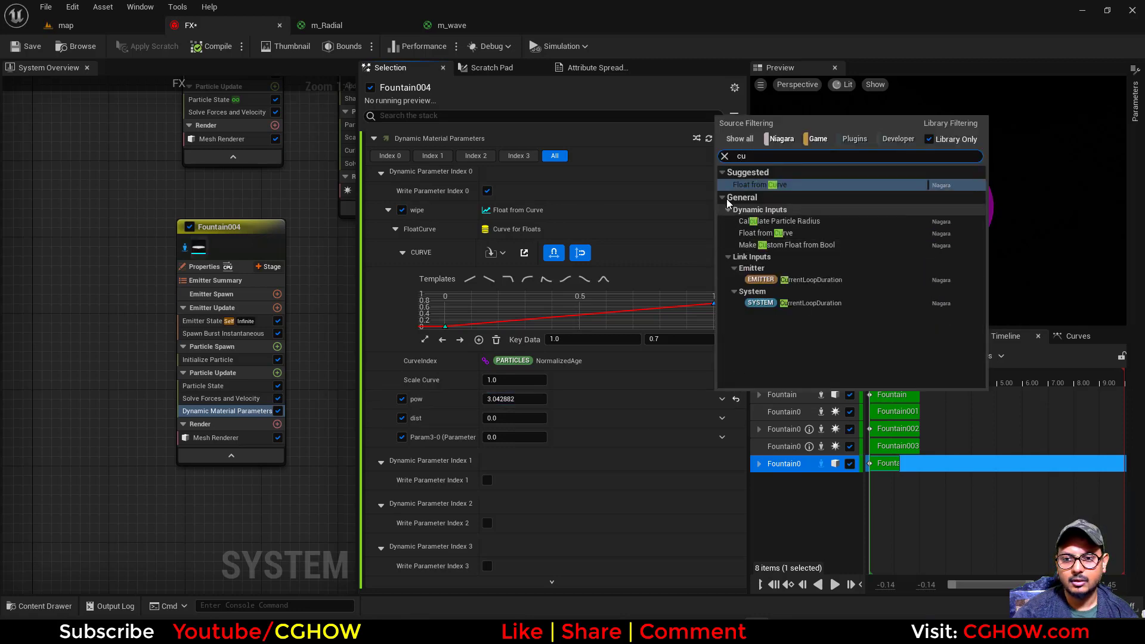
click(918, 381)
drag(870, 377, 903, 391)
Play and scrub the wave while adjusting Fountain004's pow to about 3.48 and dist to about 2.54
click(229, 411)
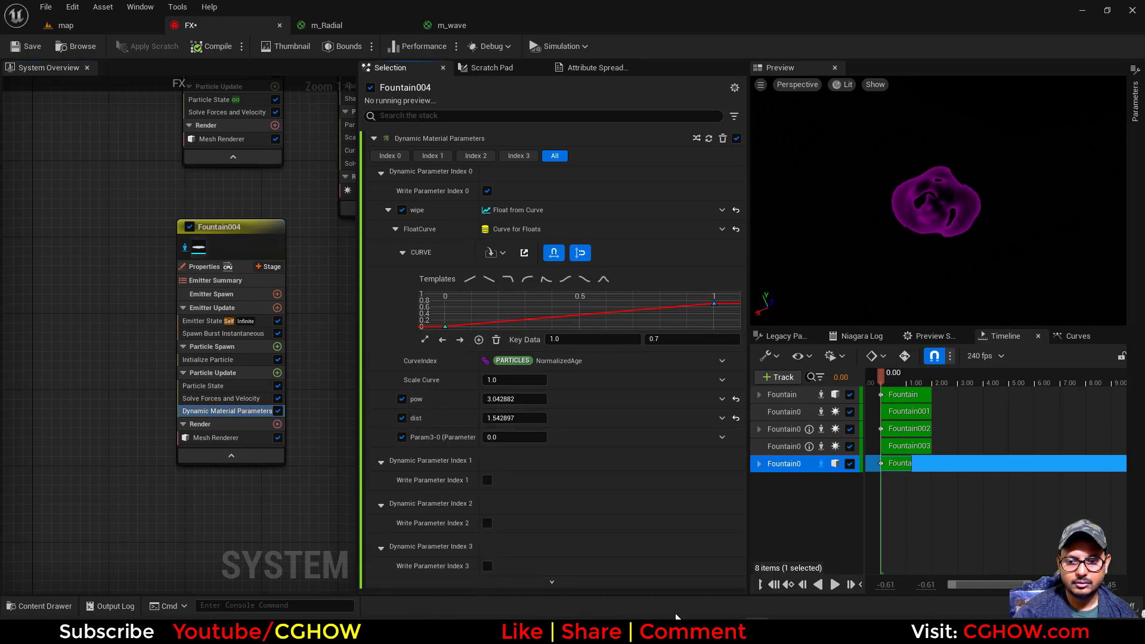
click(834, 585)
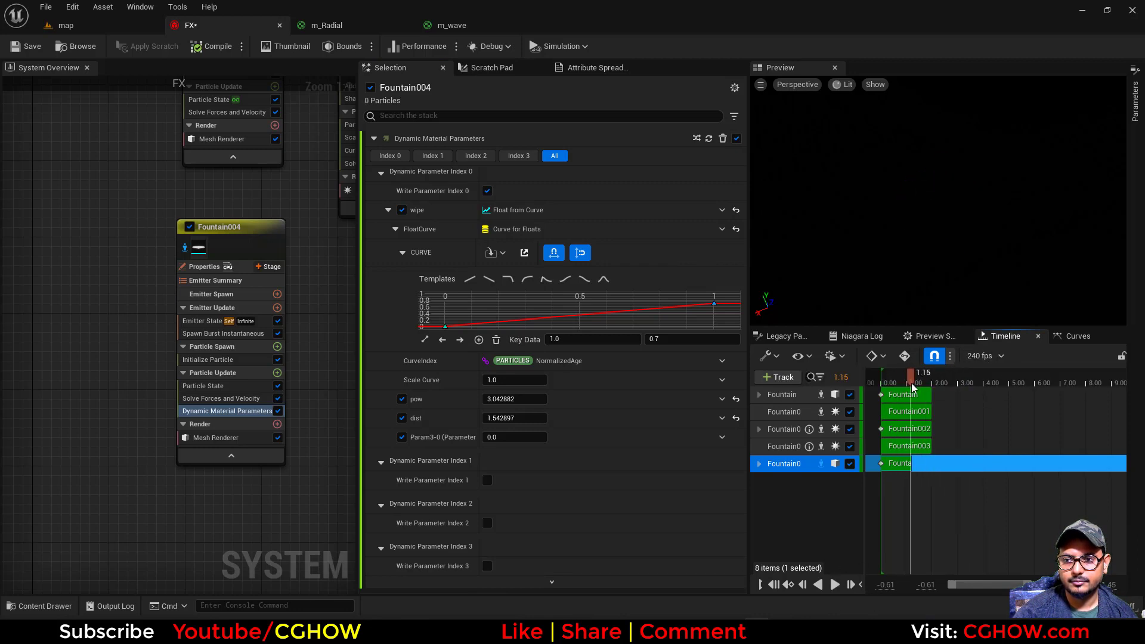
drag(912, 387, 901, 388)
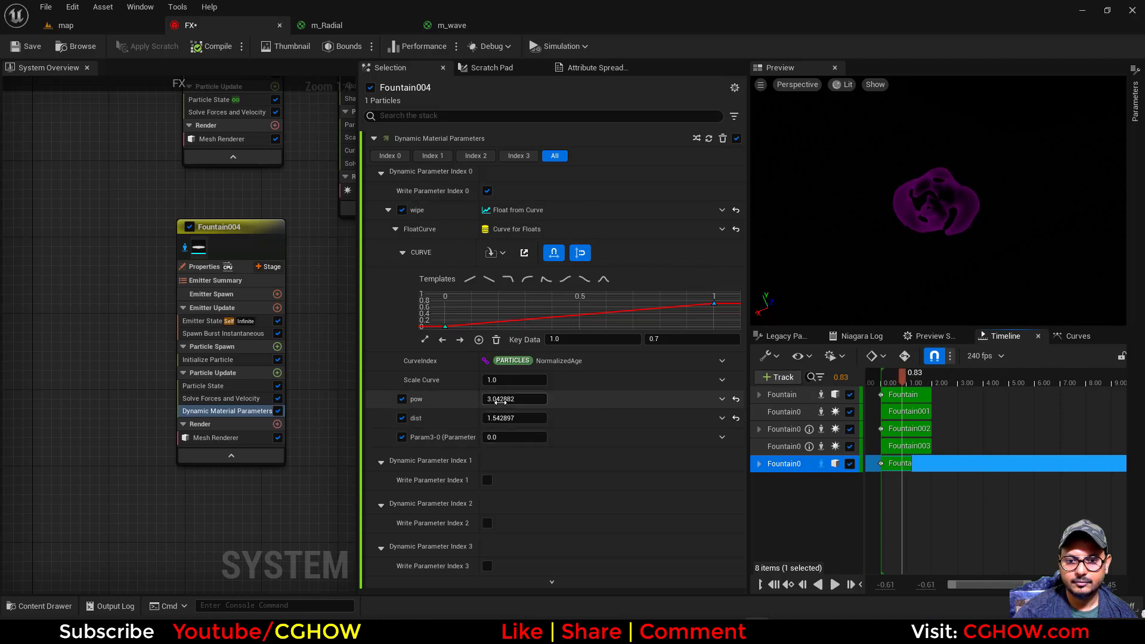
drag(503, 399, 517, 399)
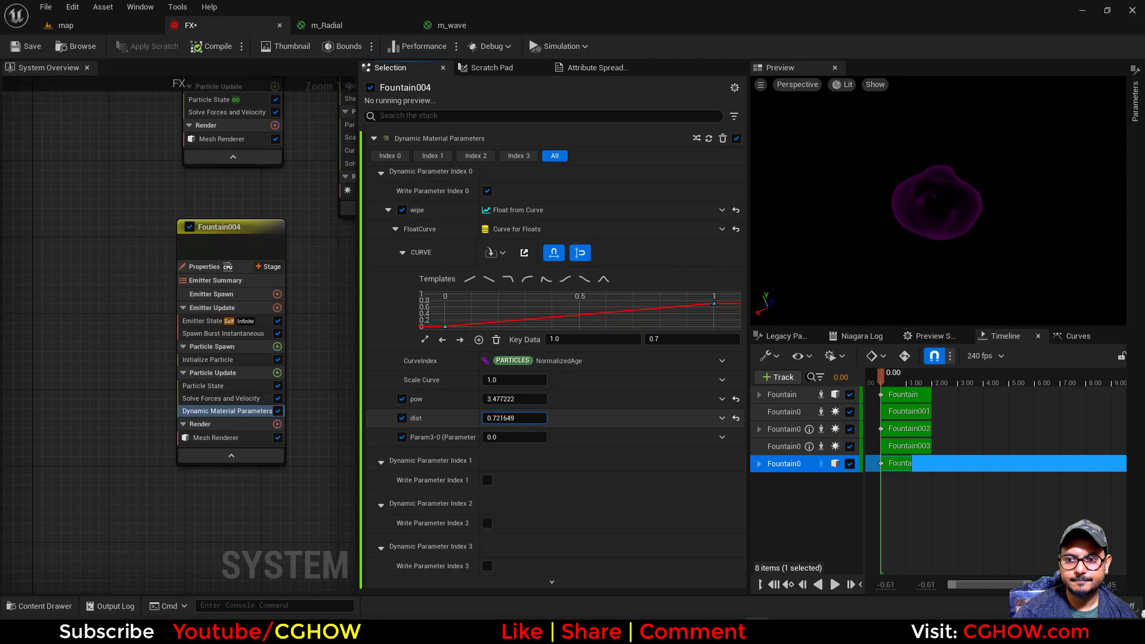
drag(514, 418, 519, 418)
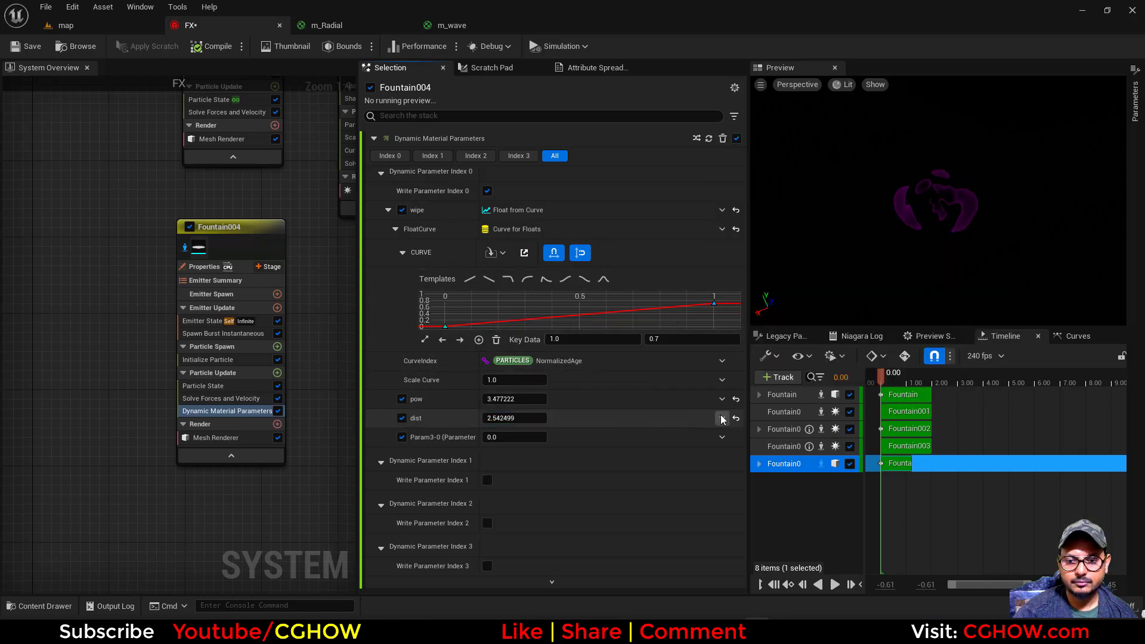
Drive Fountain004's dist parameter with Float from Curve, rising from about 0.2 to an end key value of 3.0
click(723, 419)
click(787, 215)
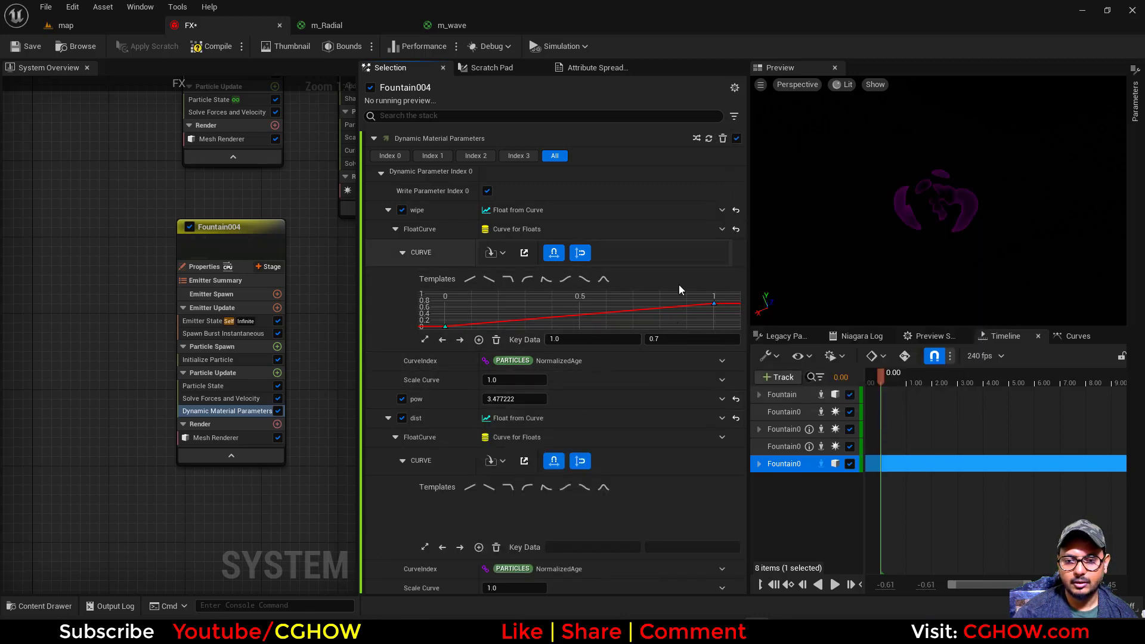
click(445, 503)
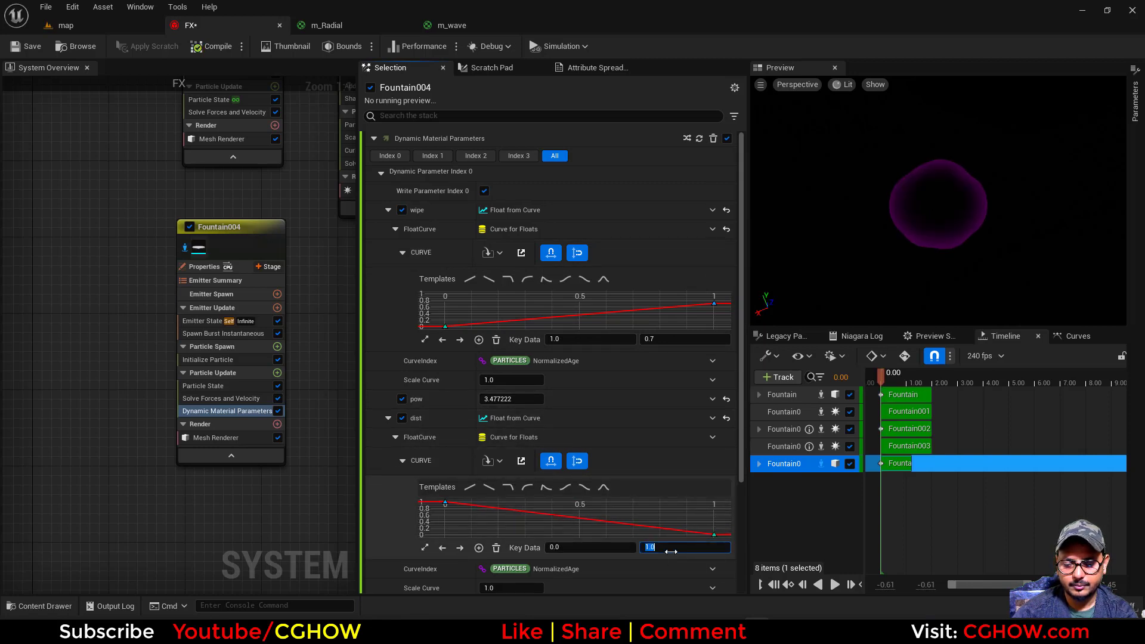
drag(679, 546, 761, 523)
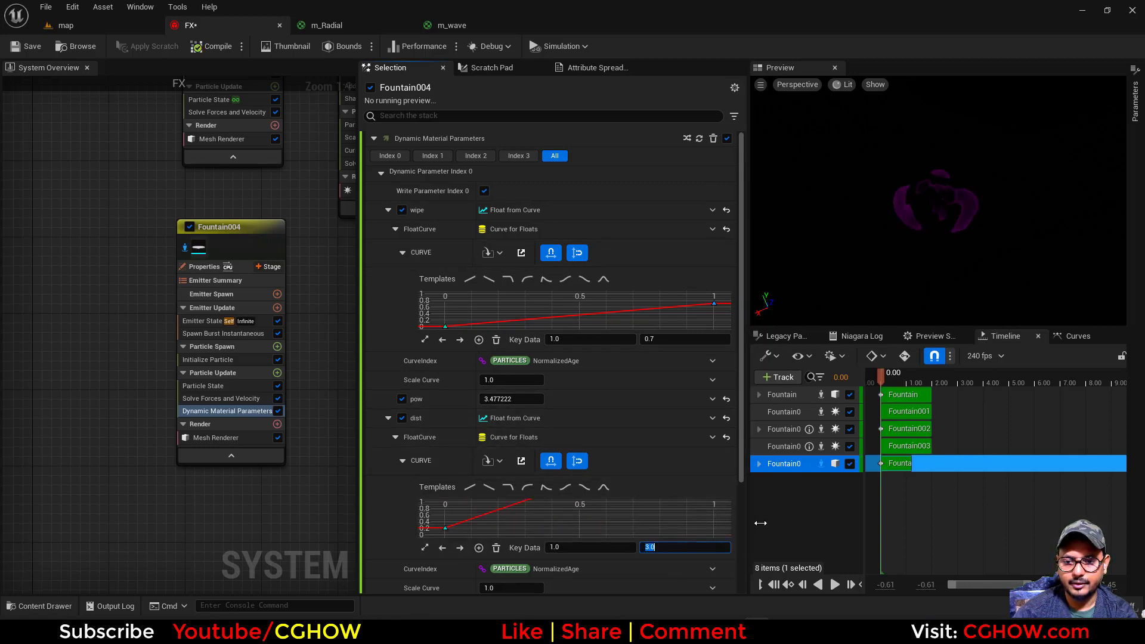
Set the end key of Fountain004's wipe curve to 1.0 and replay the wave in the preview
click(835, 585)
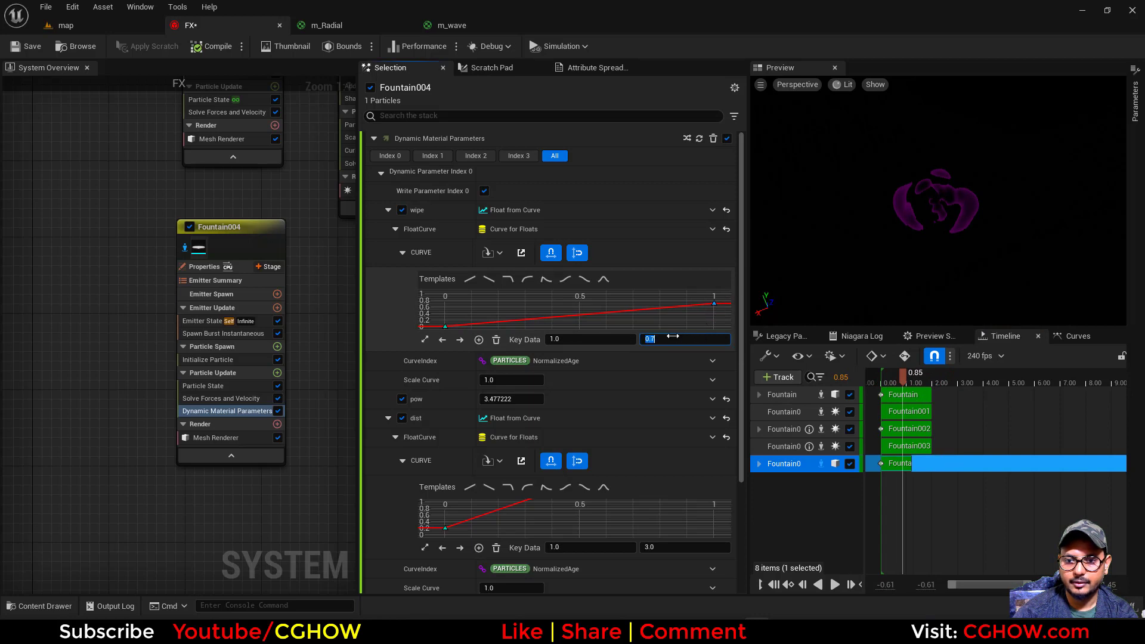
text(1)
key(Return)
click(835, 585)
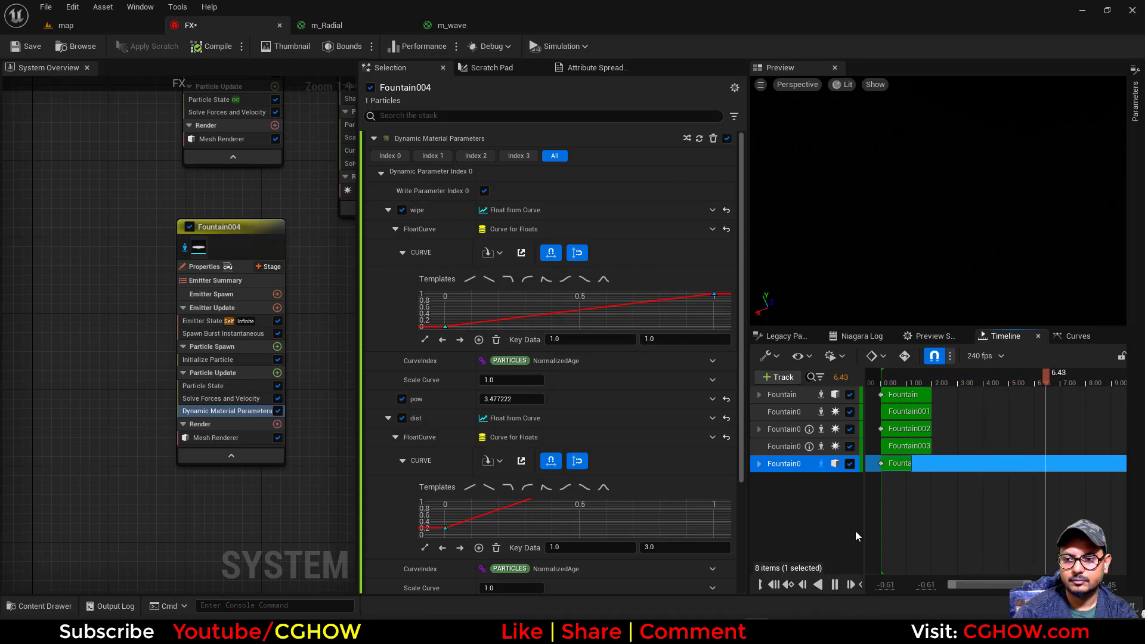
drag(888, 376, 906, 378)
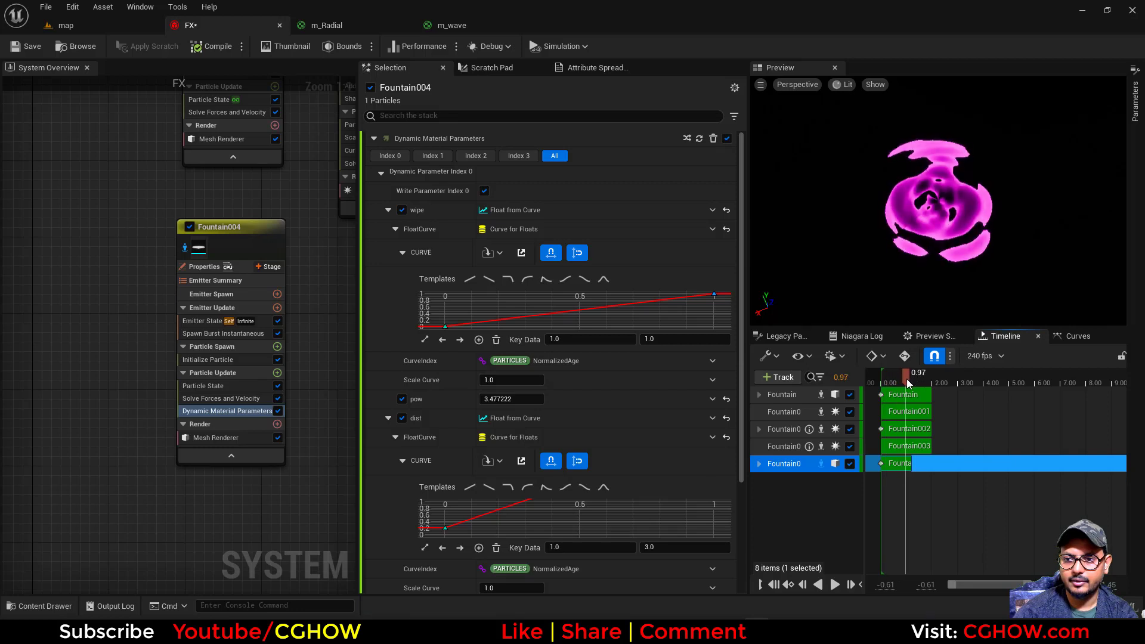
drag(979, 255, 945, 254)
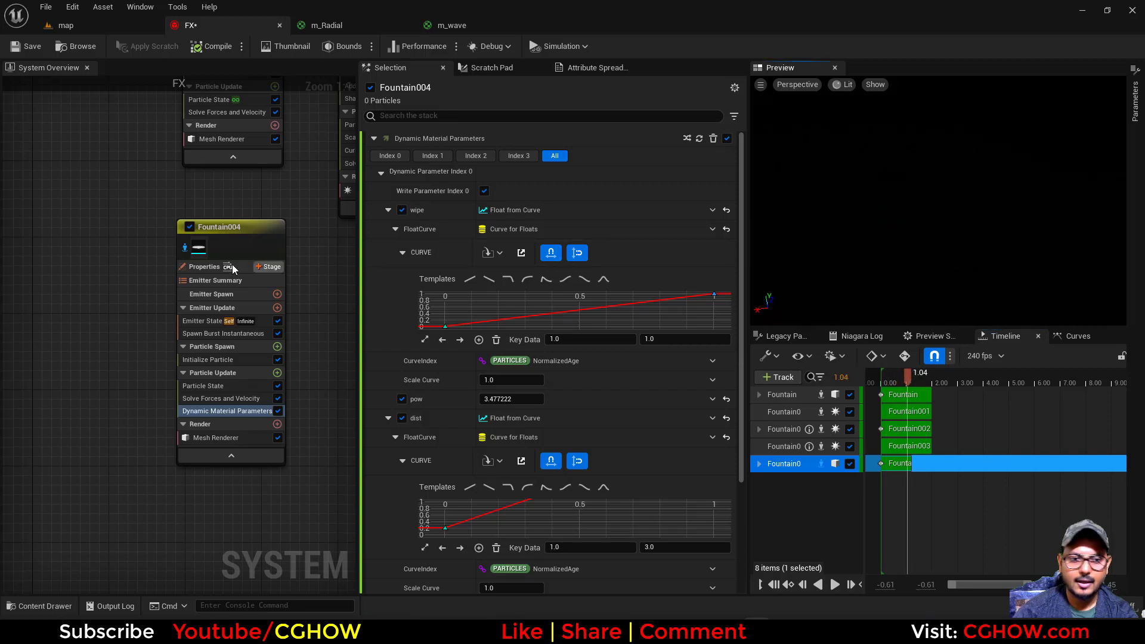
Turn off Fountain004's isolation and raise its Mesh Uniform Scale to about 77.4, checking the wave around the orb
click(185, 253)
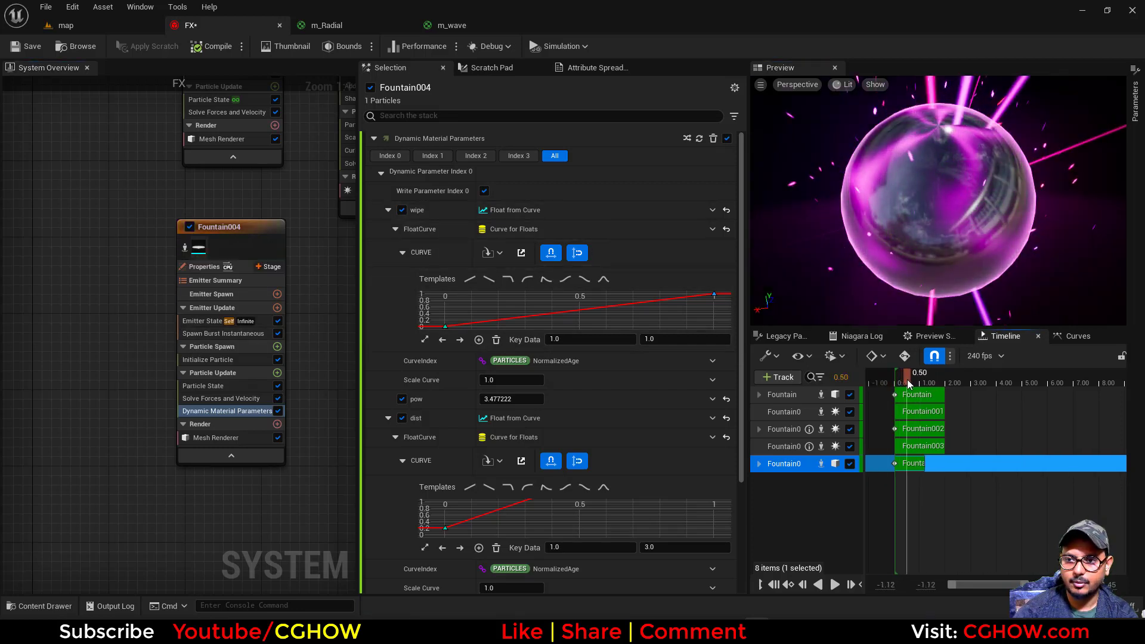
click(205, 359)
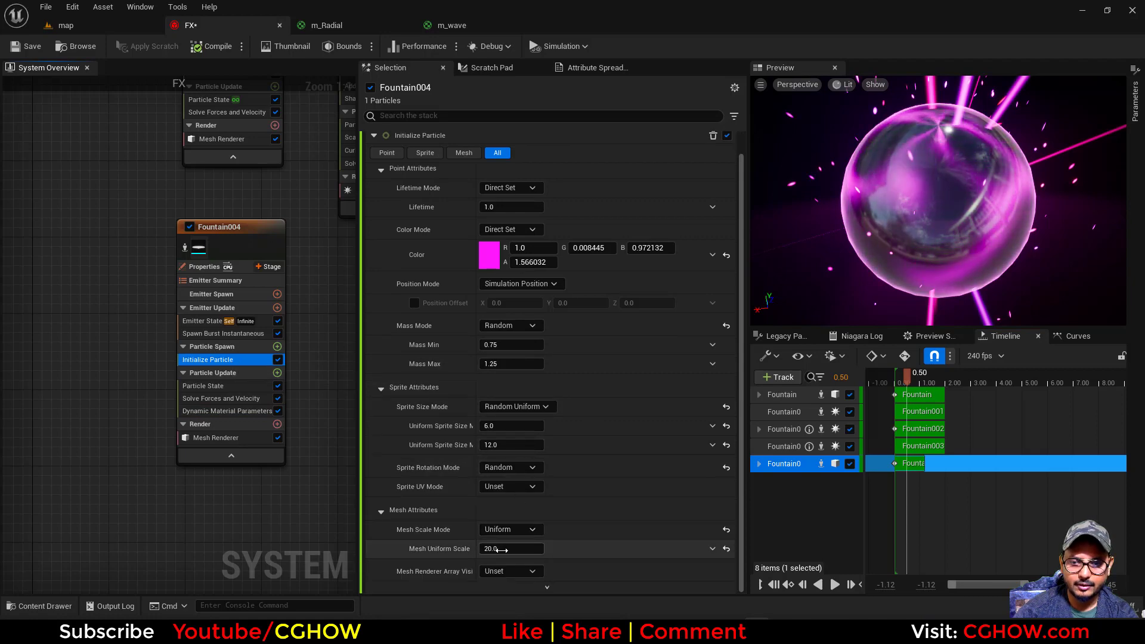
drag(511, 548, 543, 549)
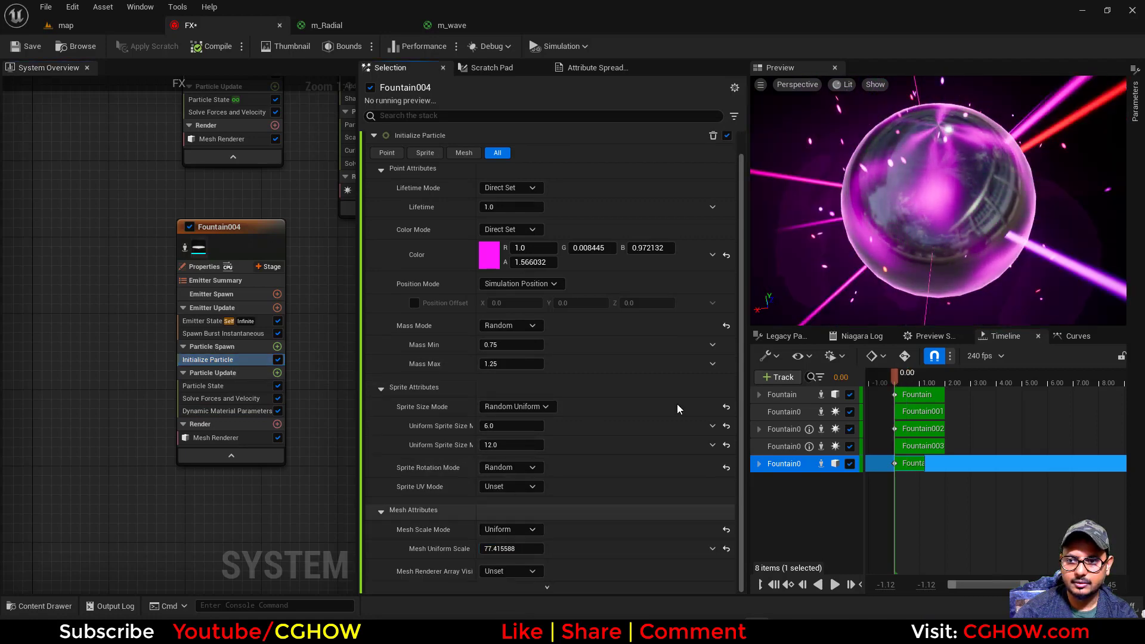
click(859, 251)
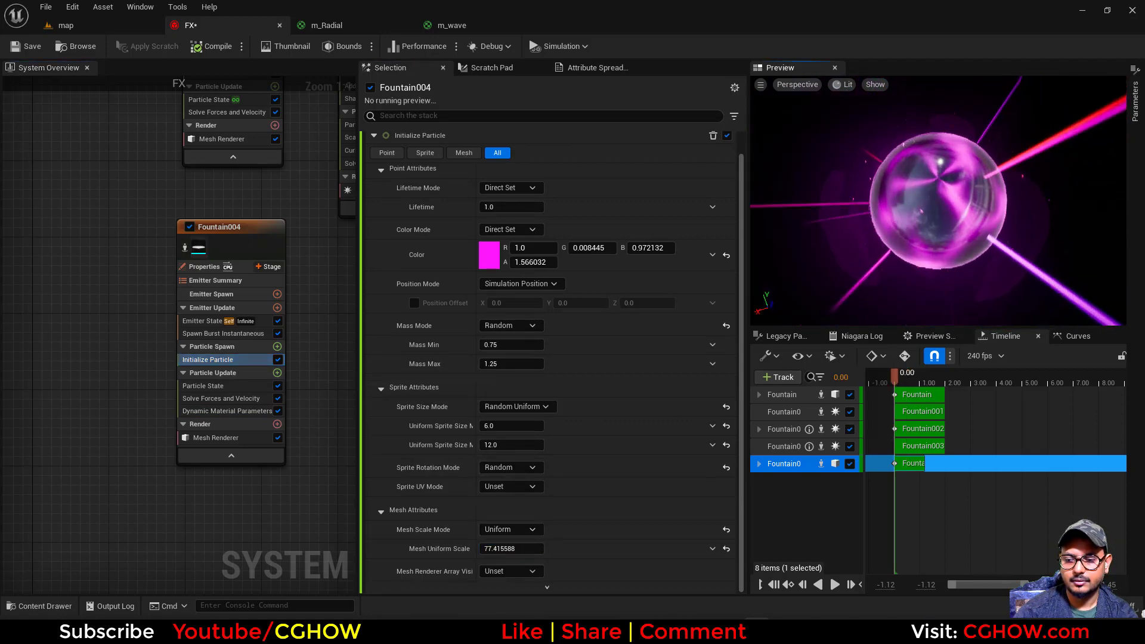
drag(897, 381, 915, 395)
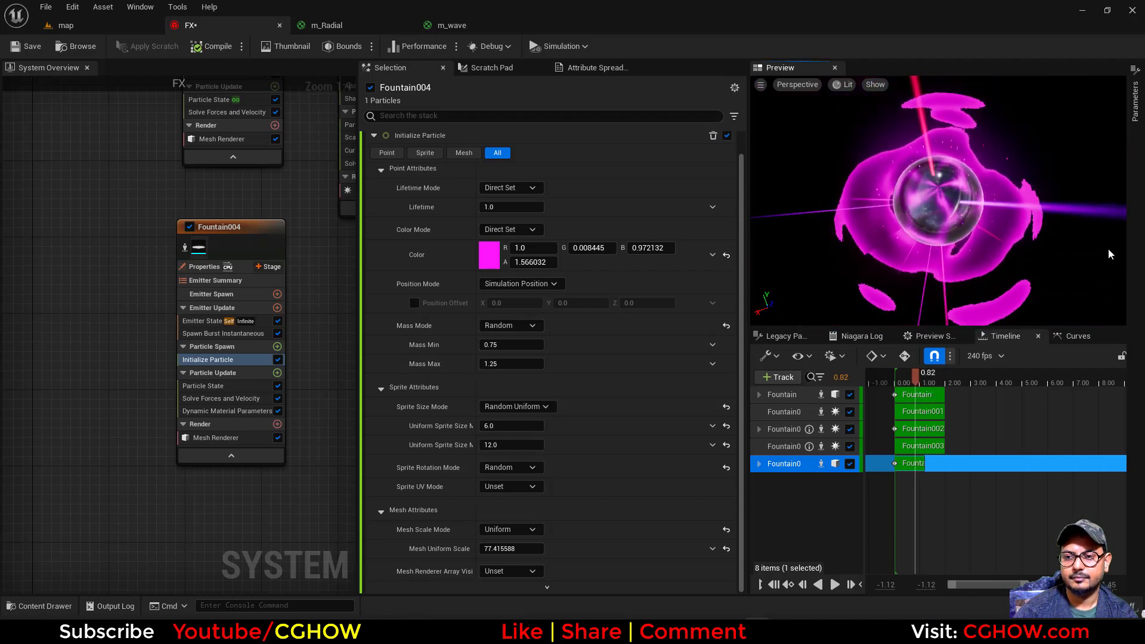
Set the wipe curve's end key to 2.0 and the dist curve's end key to 1.0 in Fountain004's Dynamic Material Parameters
click(227, 411)
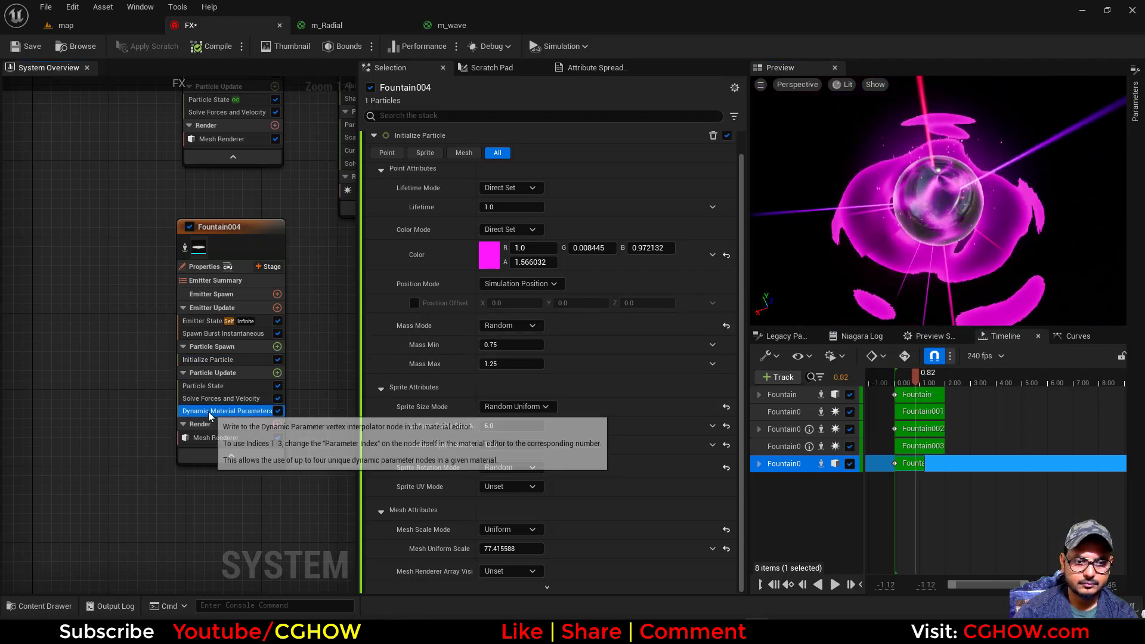
click(669, 336)
text(2)
key(Return)
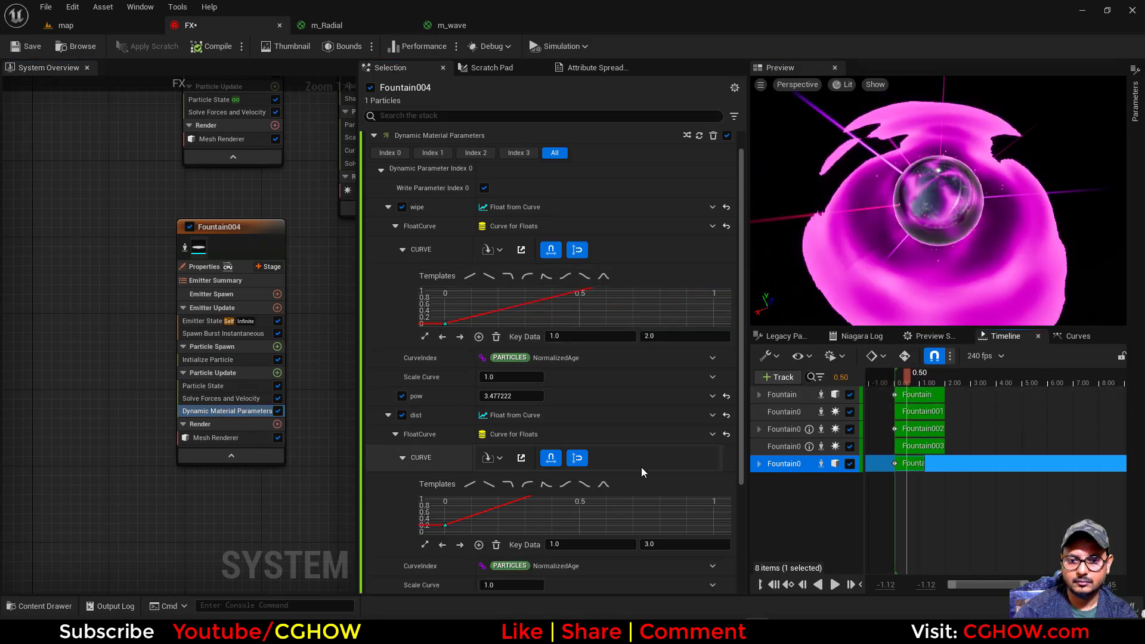
click(661, 542)
text(1)
key(Return)
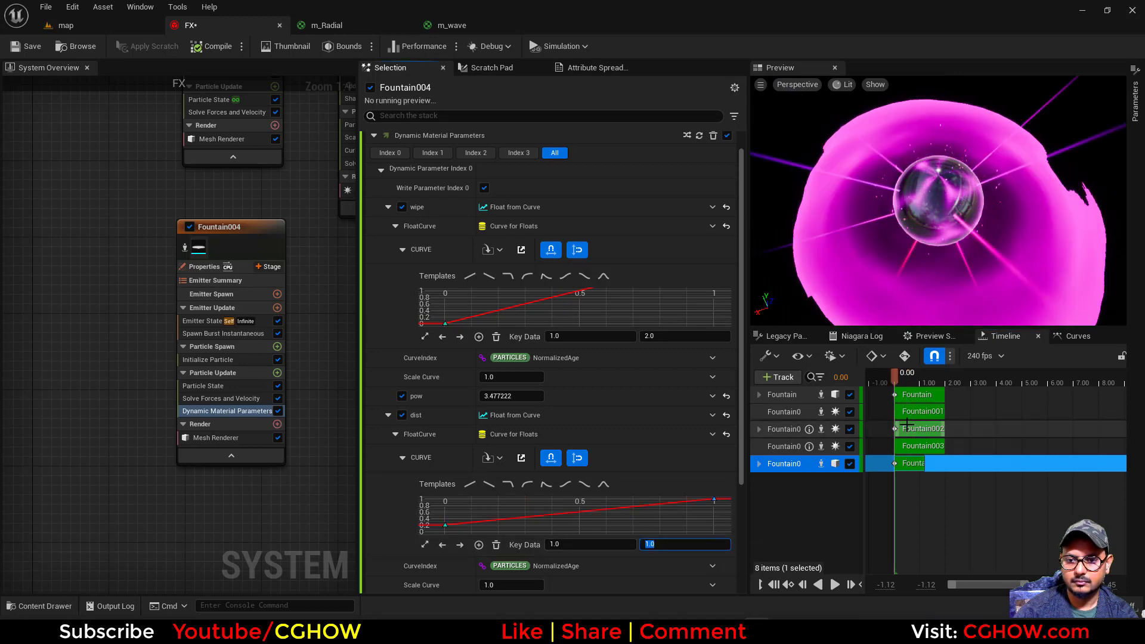
drag(895, 373, 909, 386)
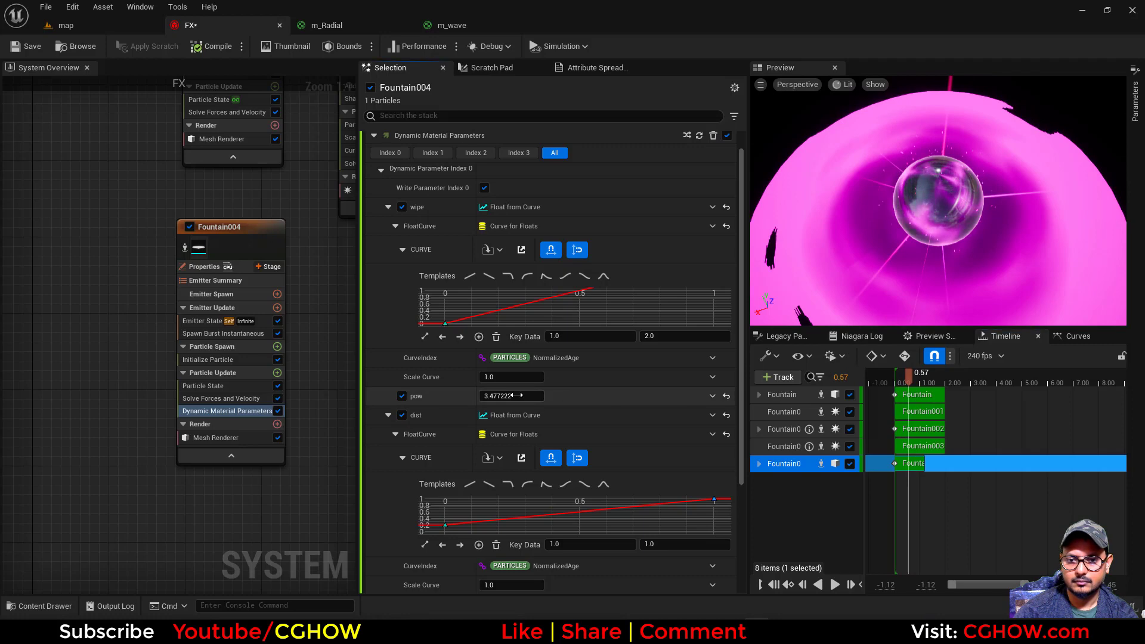
Try Fountain004's pow parameter at about 35.35 and play the full effect
mouse_move(517, 396)
mouse_down()
mouse_move(603, 396)
mouse_move(518, 396)
mouse_up()
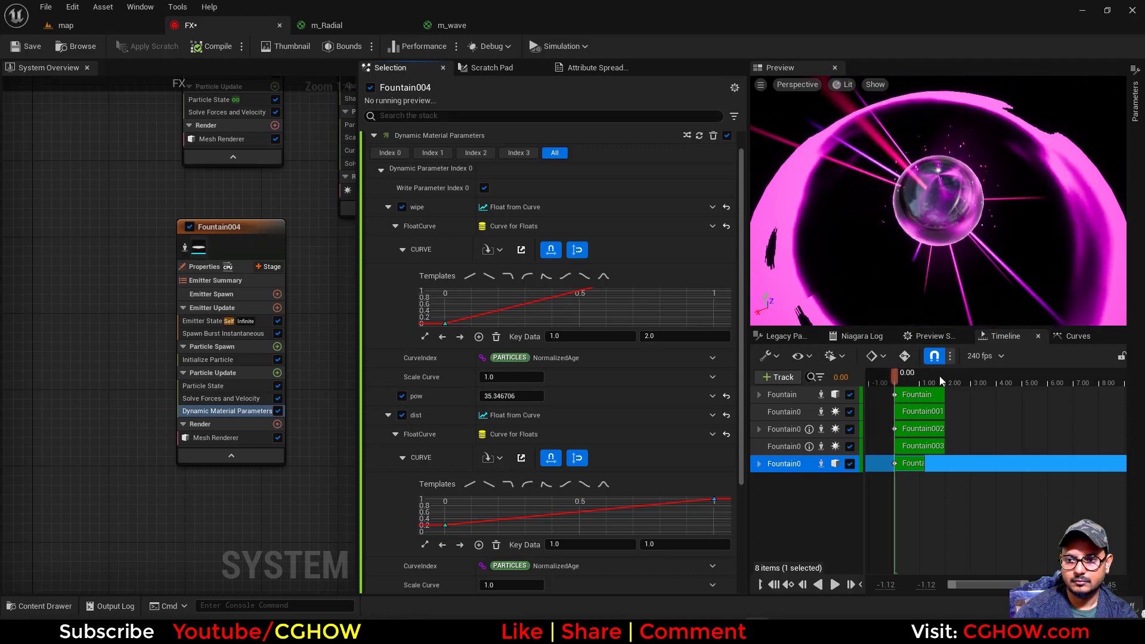
mouse_move(896, 379)
mouse_down()
mouse_move(915, 396)
mouse_move(893, 397)
mouse_up()
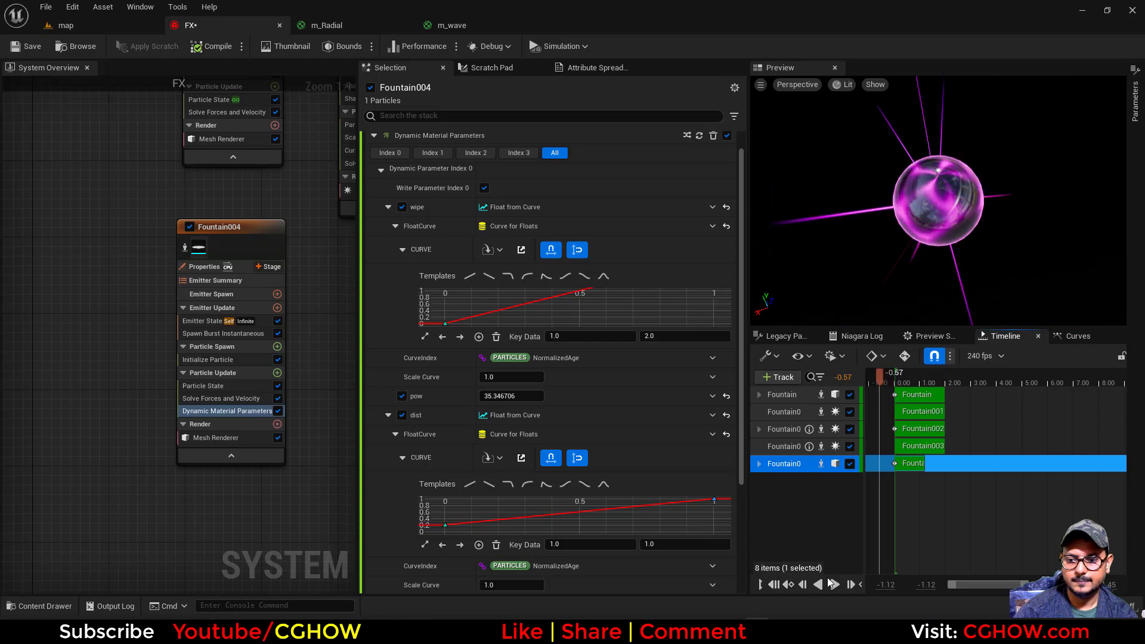
click(833, 584)
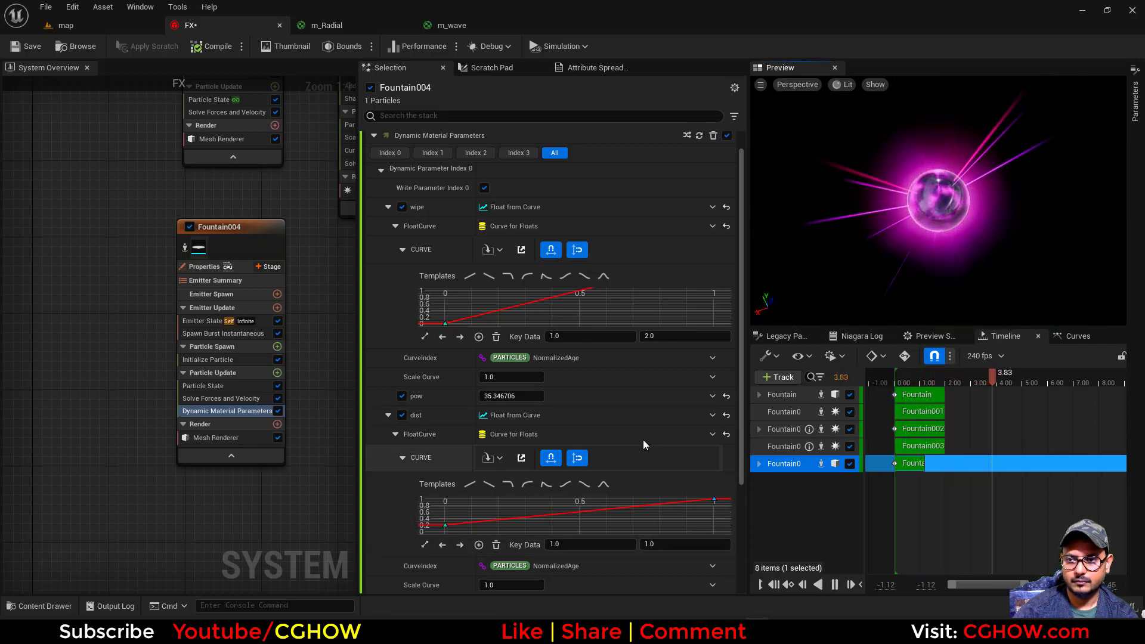
Fit the wipe curve to its graph and try Fountain004's pow parameter at 2.0 and 3.0
click(425, 337)
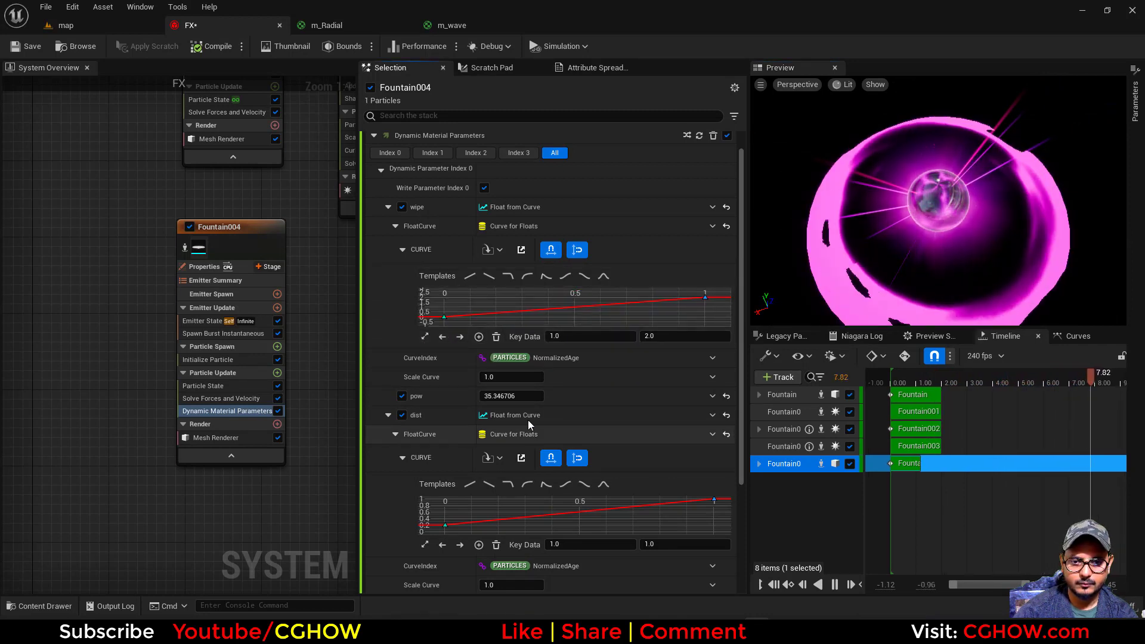
click(514, 396)
text(2)
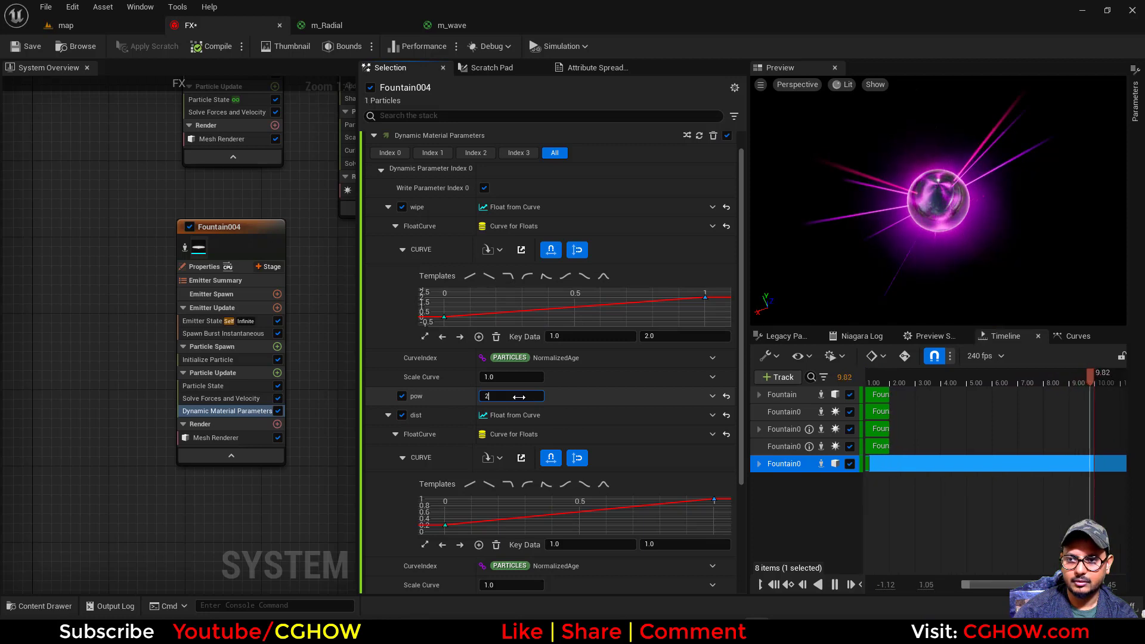
key(Return)
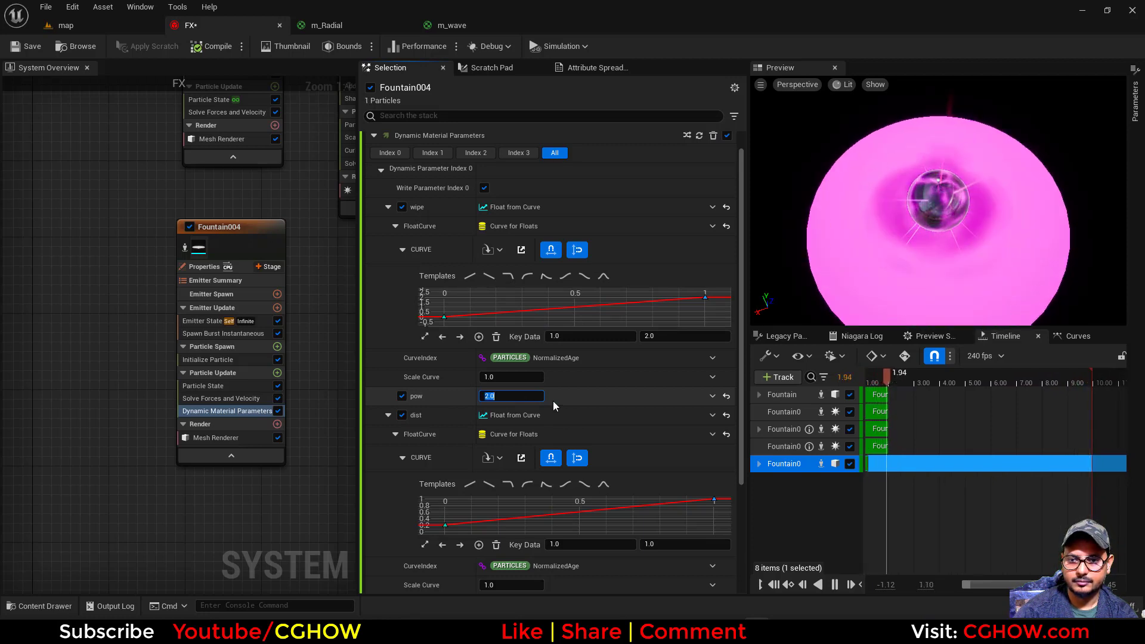
text(3)
key(Return)
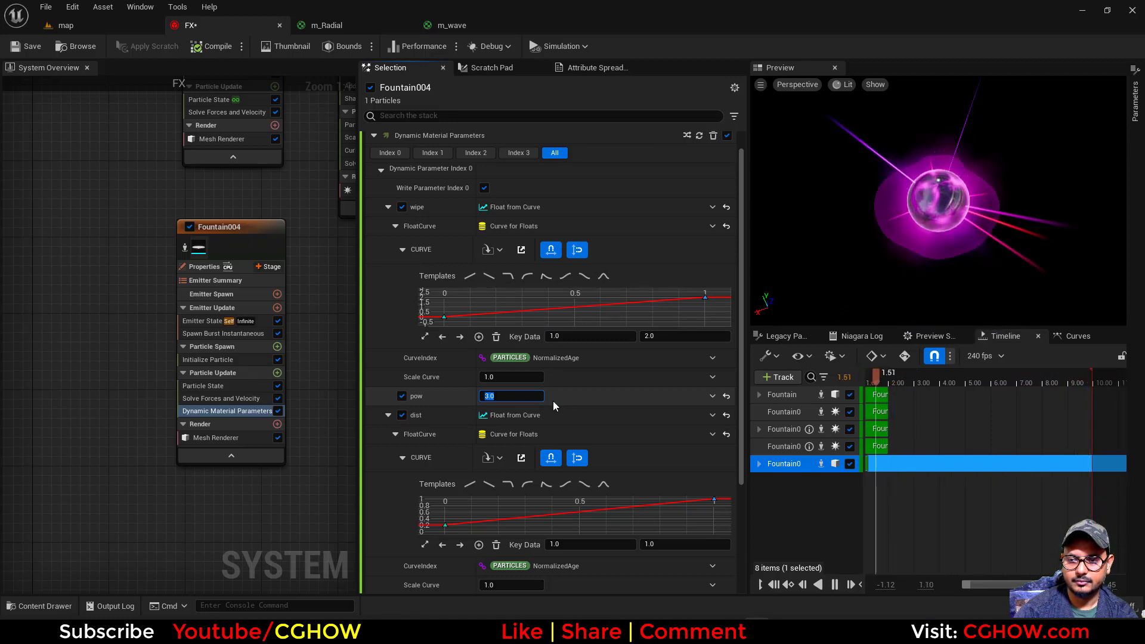
Set the wipe curve's end key to 1.0 and raise Fountain004's pow to about 6.82
click(702, 311)
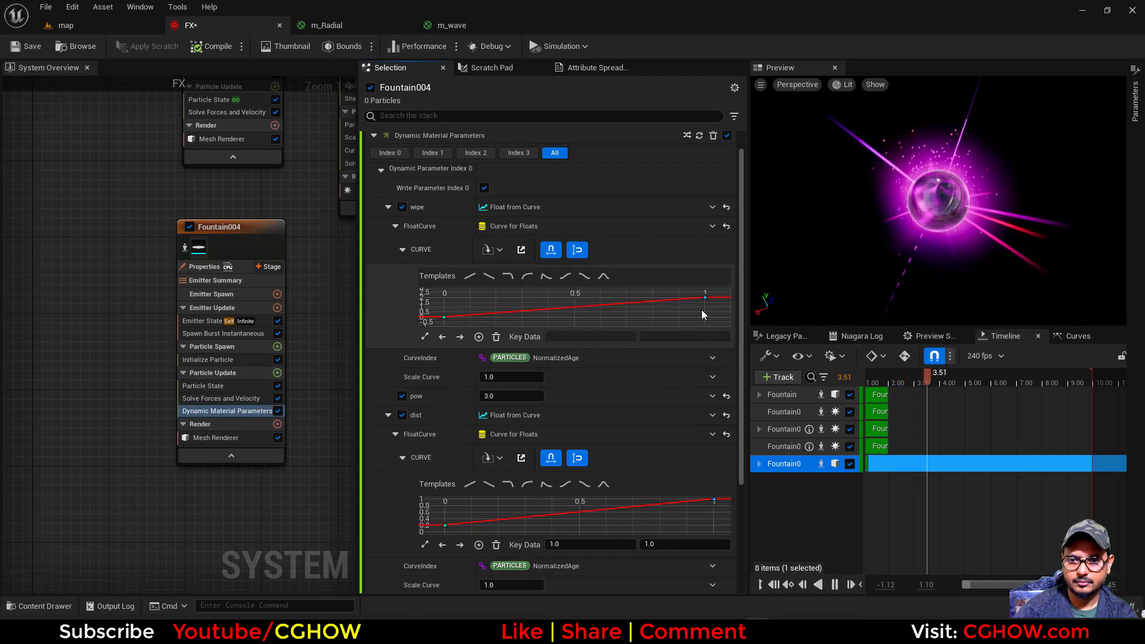
drag(697, 310, 729, 292)
click(676, 338)
text(1)
key(Return)
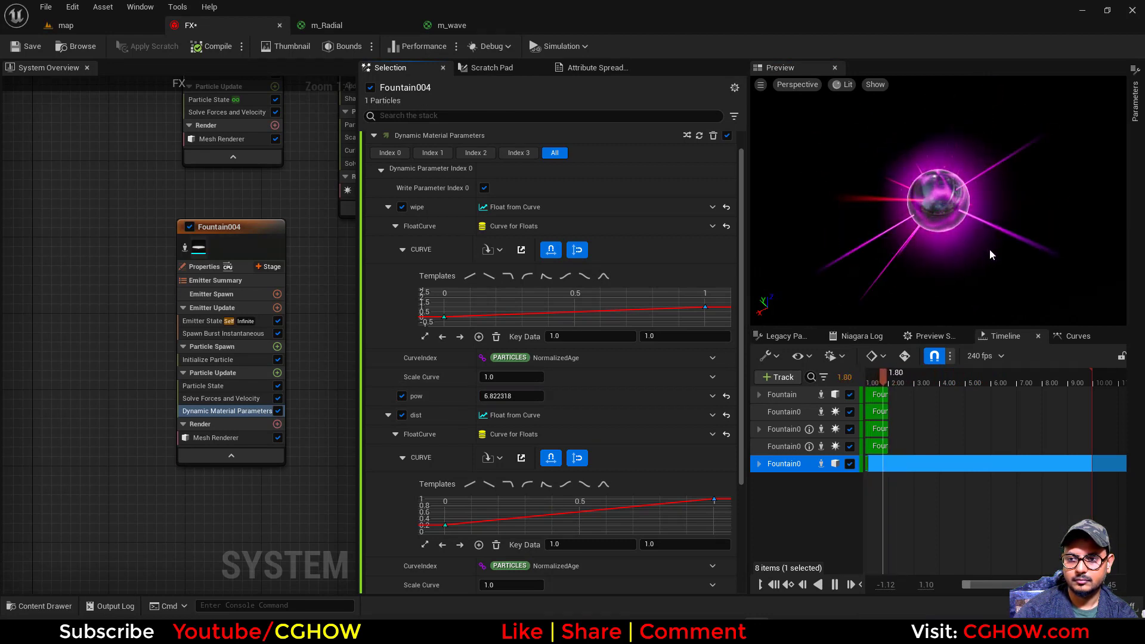
Look over the m_wave material graph and add a Scale Color module to Fountain004's Particle Update stage in FX
click(452, 25)
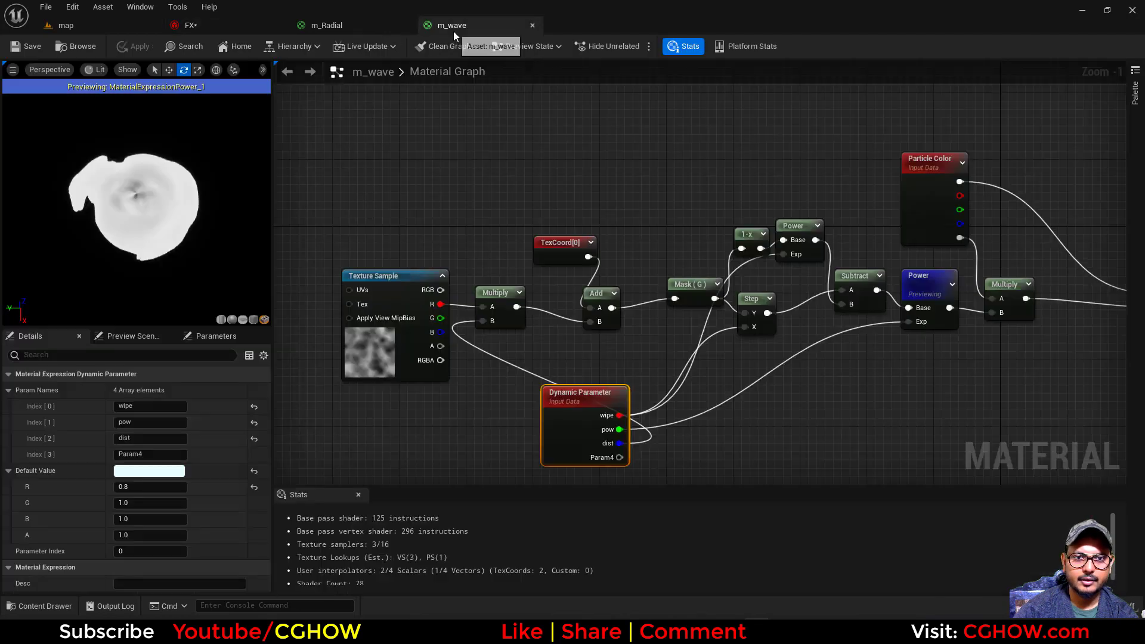
scroll(640, 327, up, 2)
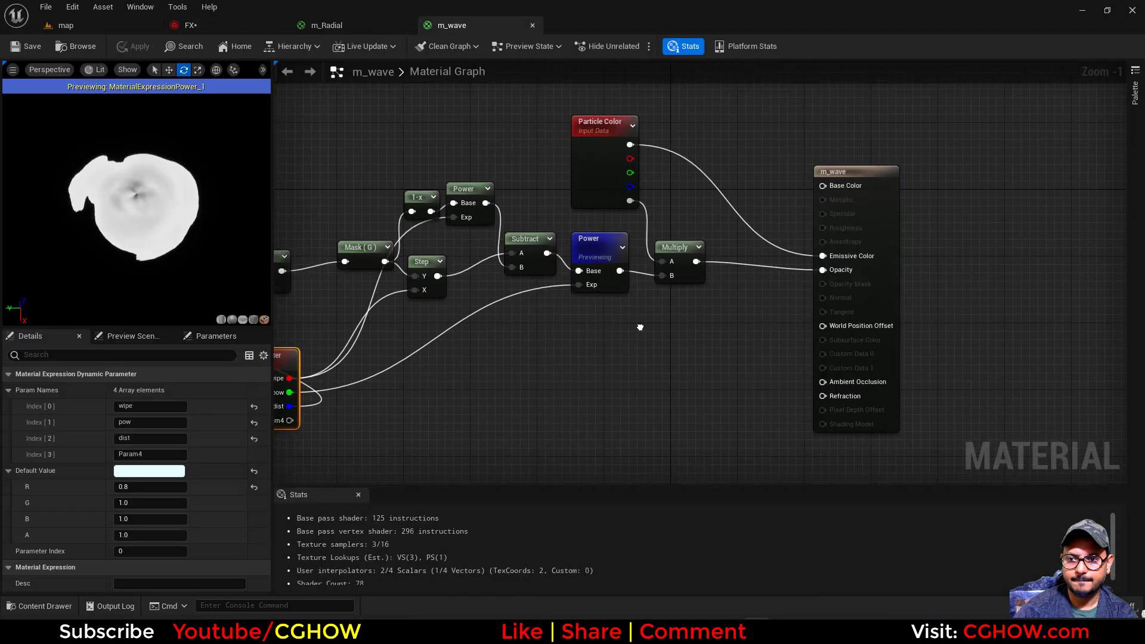
click(188, 24)
click(278, 373)
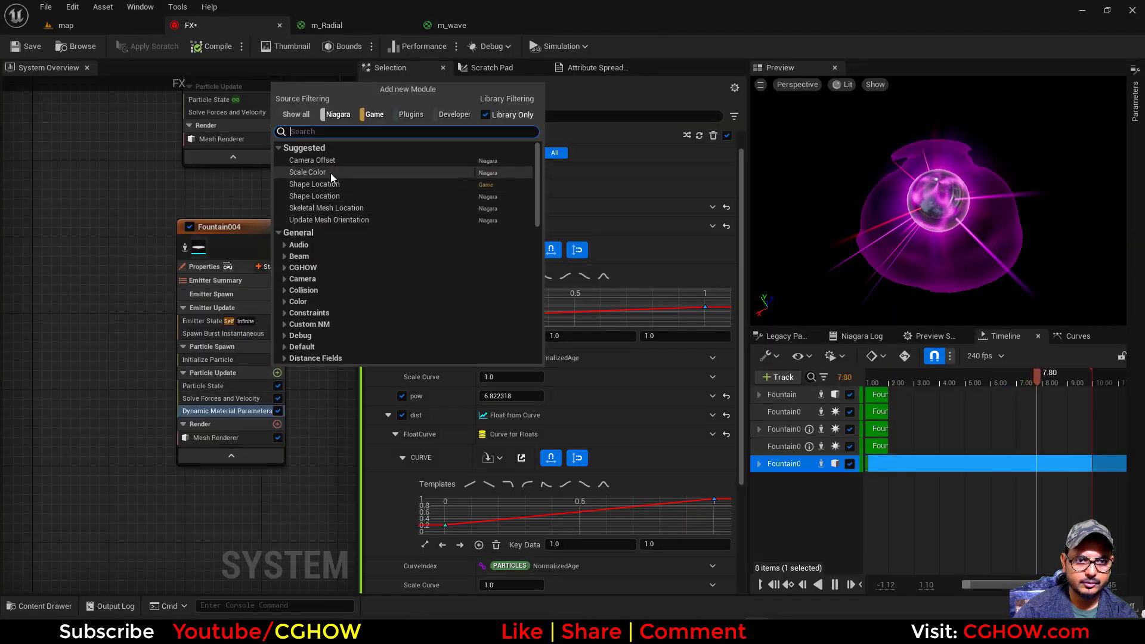
click(334, 173)
Drive the Scale Color module's Scale Alpha with Float from Curve, using the Ramp Up Down template
click(722, 193)
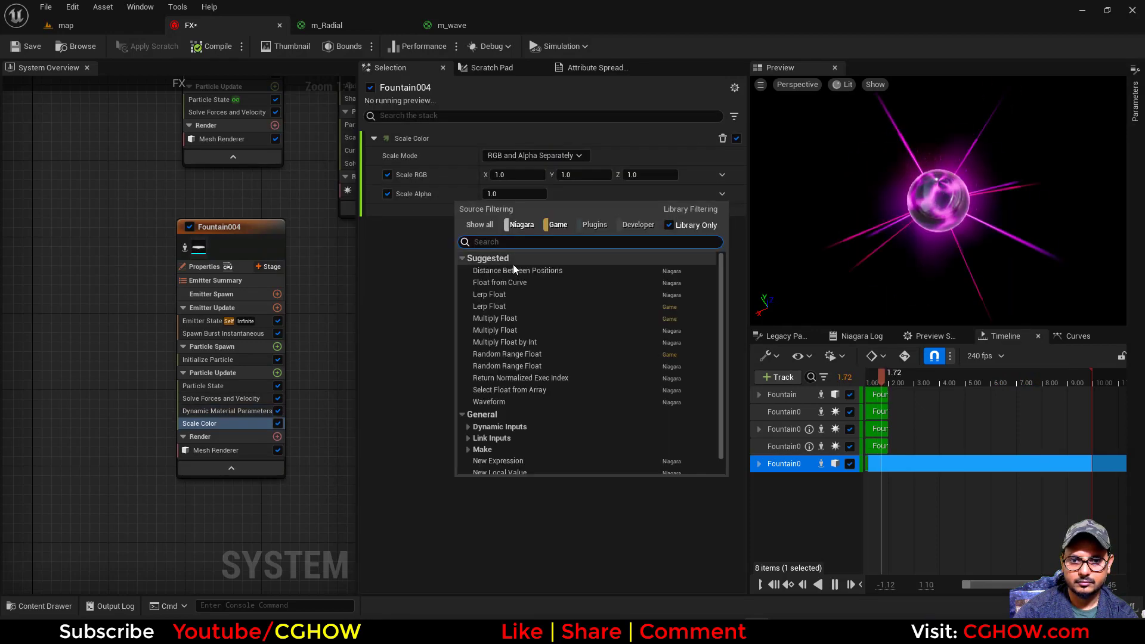
click(513, 264)
click(723, 194)
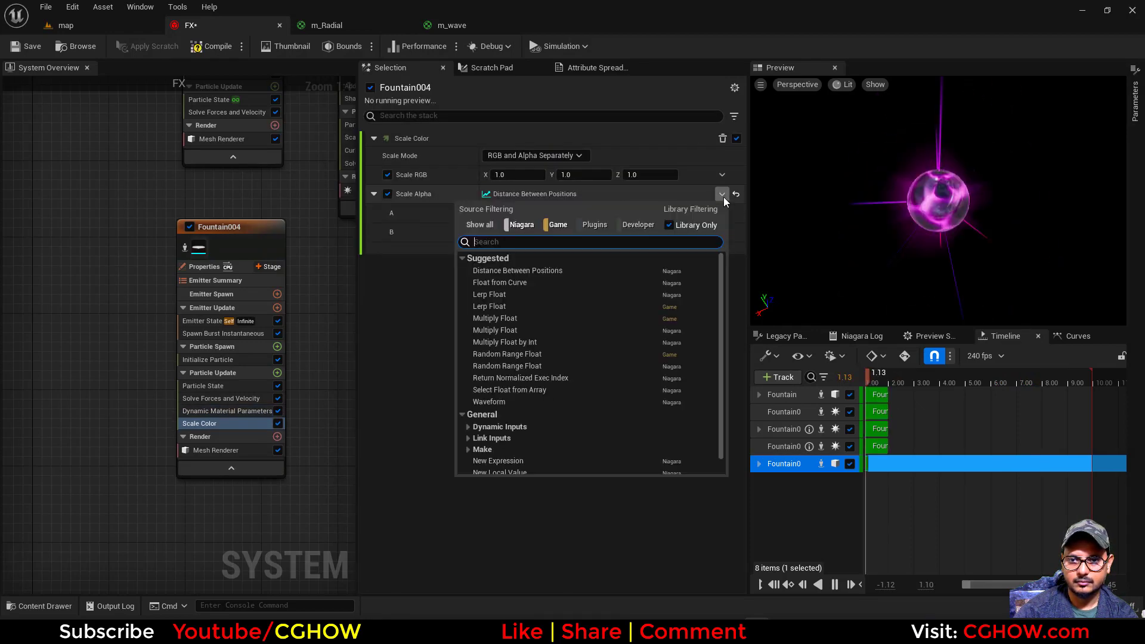
click(519, 294)
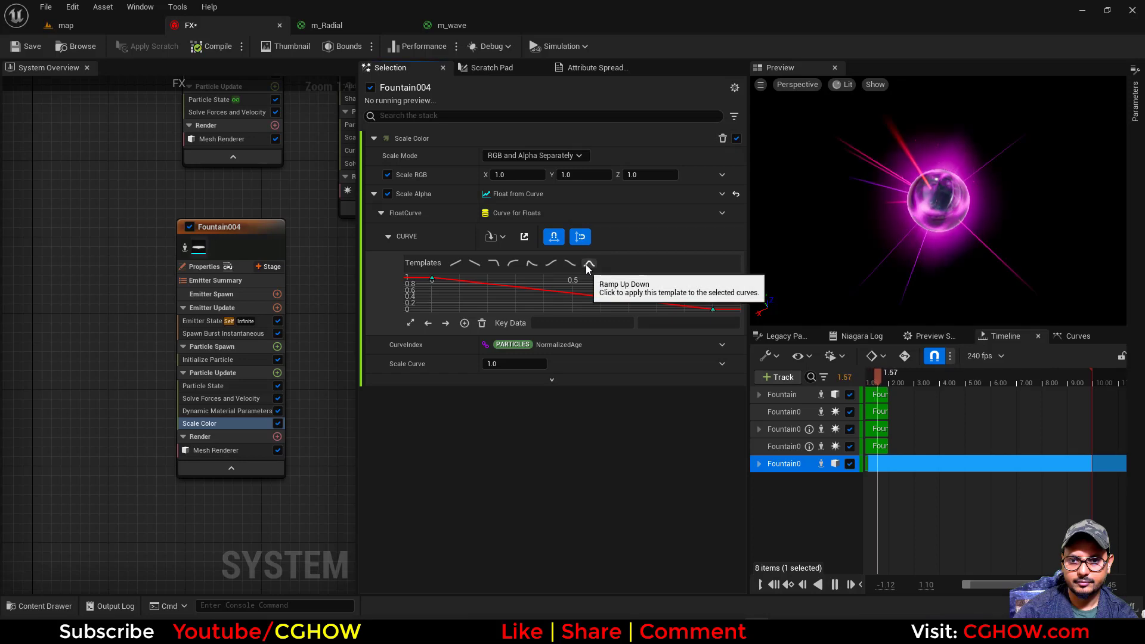
click(590, 263)
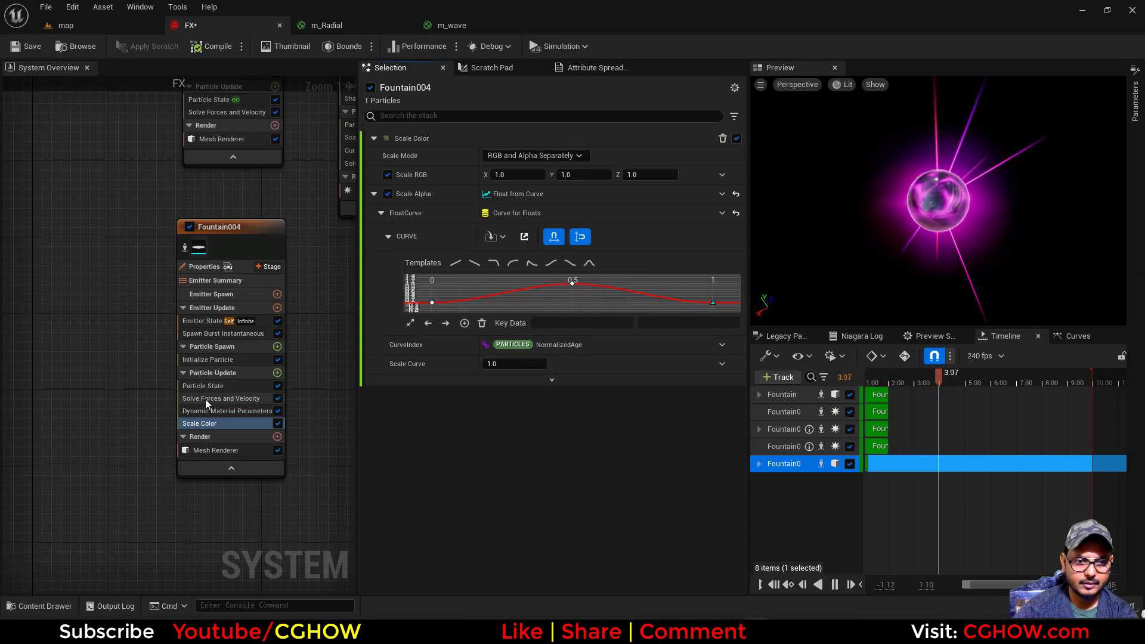
Add a Scale Mesh Size module to Fountain004's Particle Update and set its Scale Factor to Vector from Float
click(277, 373)
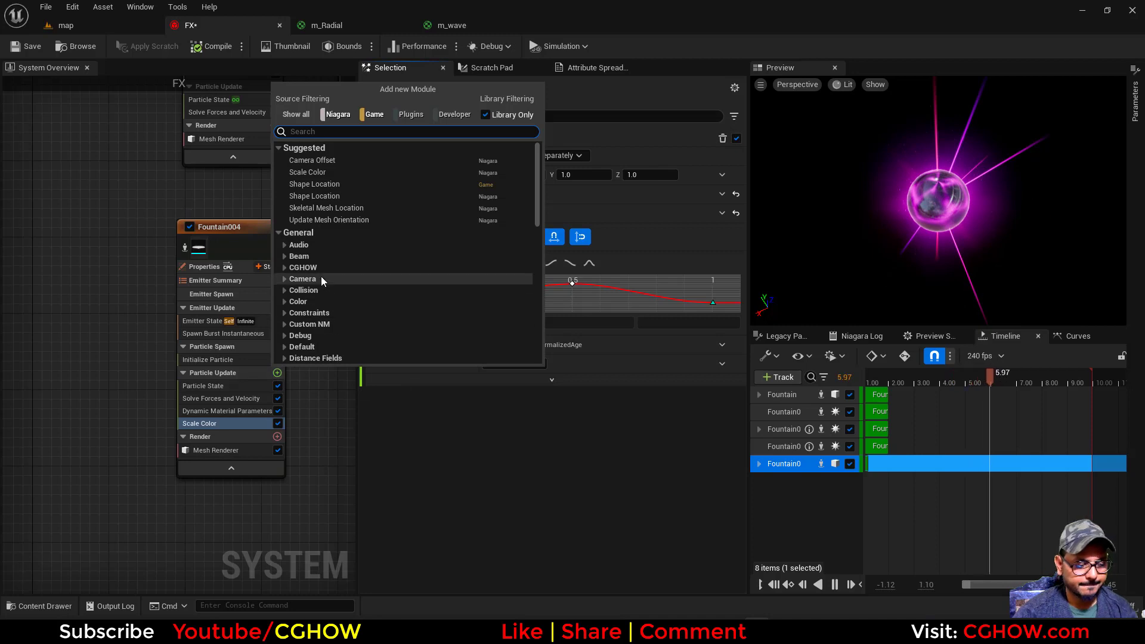
text(sca)
scroll(370, 286, down, 2)
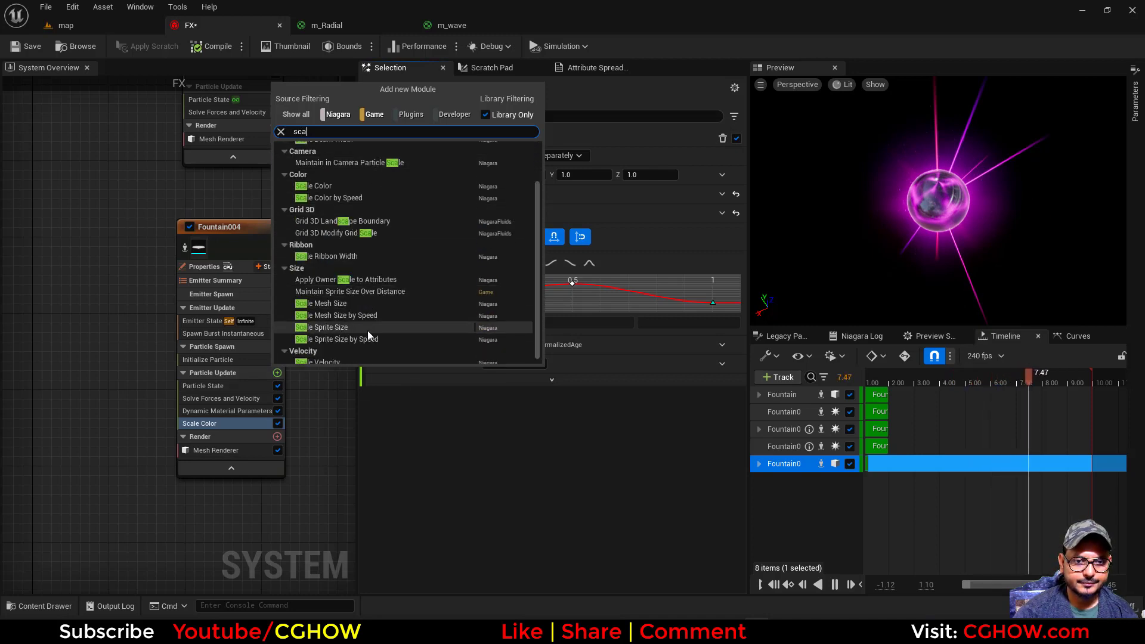
click(342, 307)
click(722, 156)
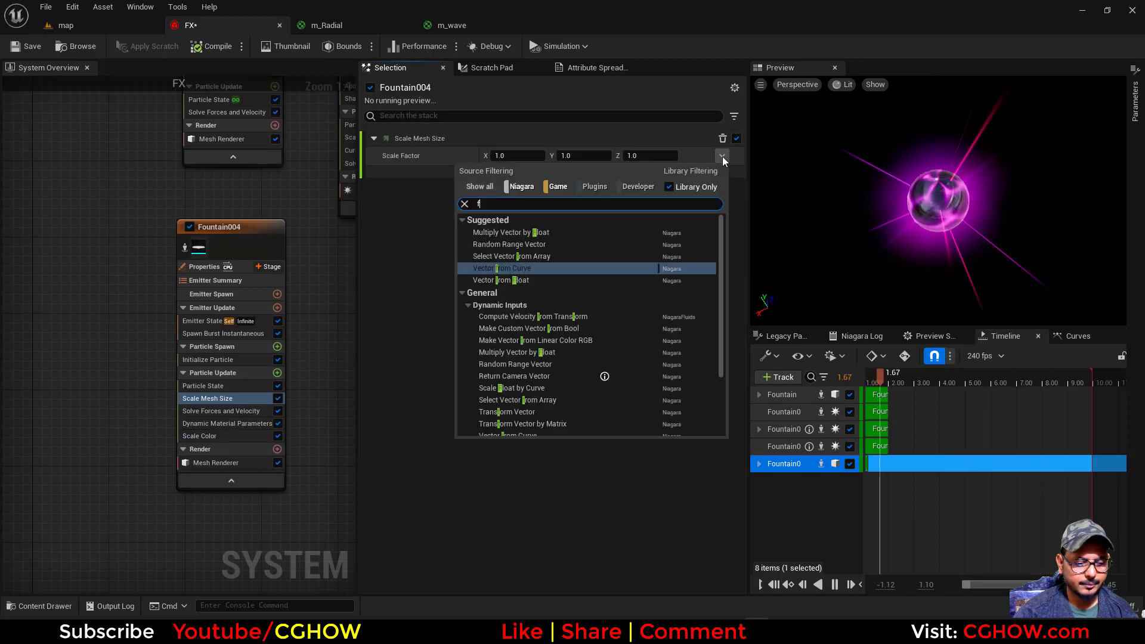
text(flo)
click(545, 245)
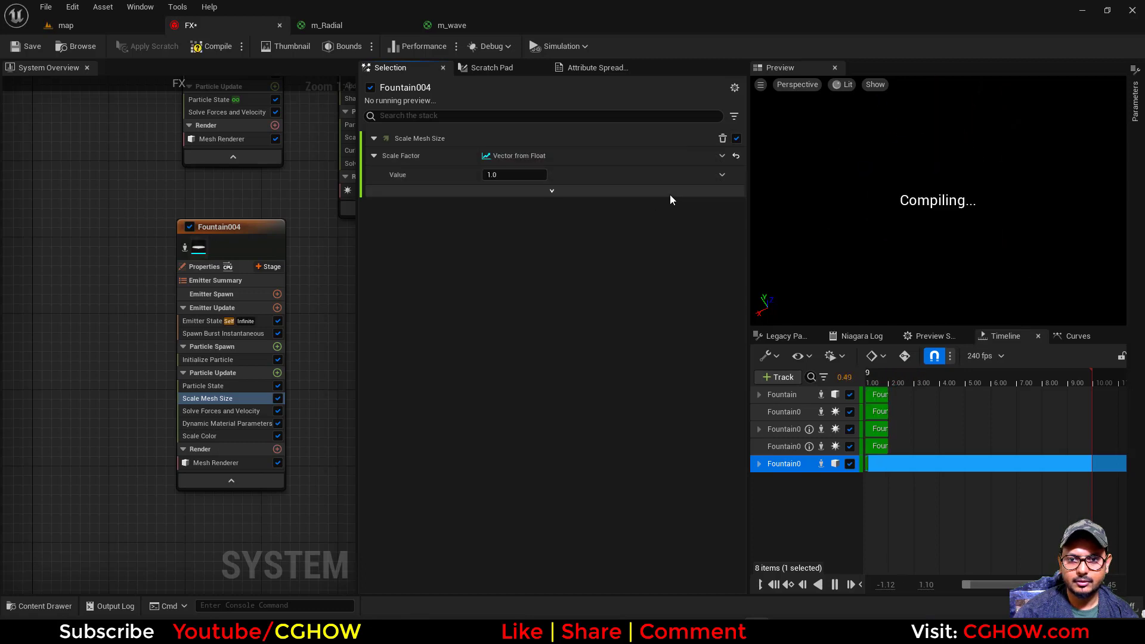
Drive the mesh scale value with Float from Curve and set the curve's end key to 2.0
click(722, 174)
key(Escape)
click(532, 264)
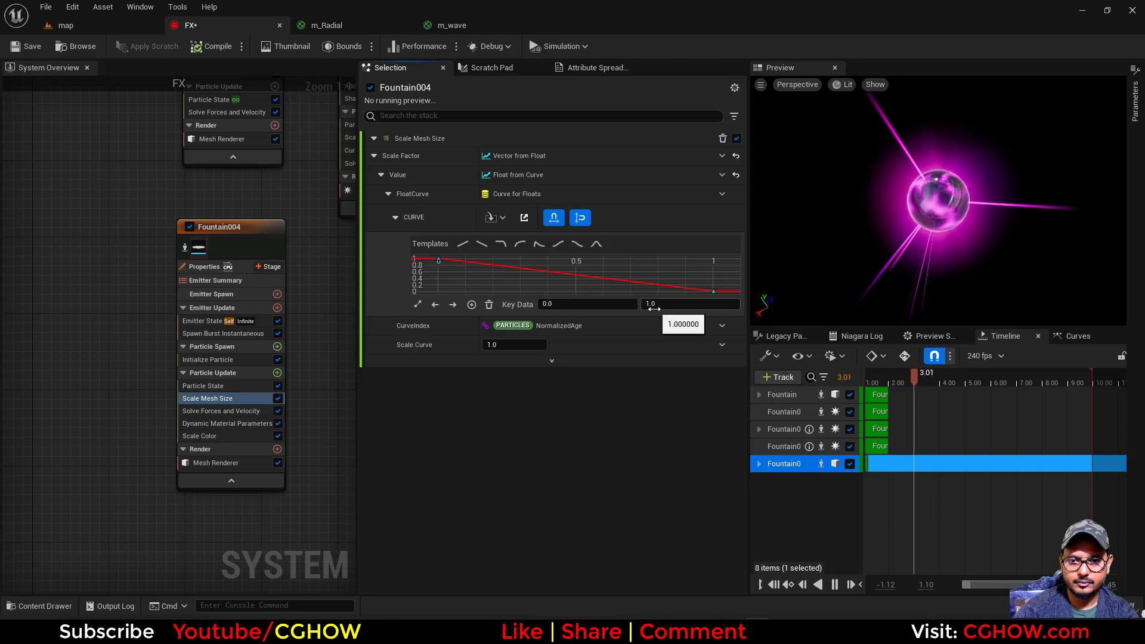
click(676, 305)
text(2)
key(Return)
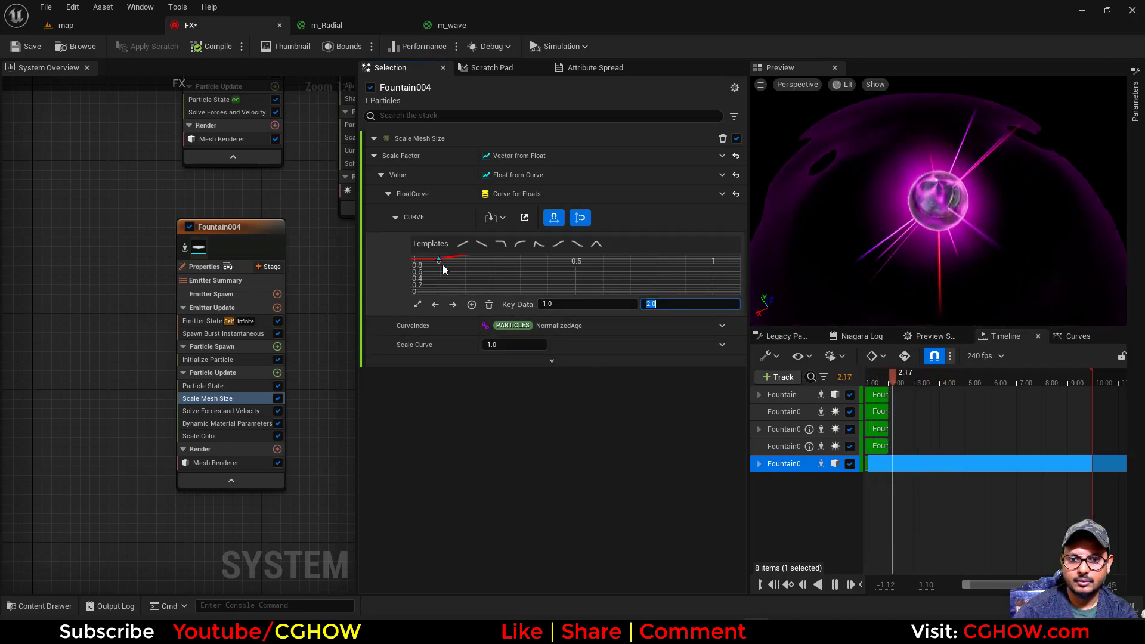
In Fountain004's Initialize Particle, try Mesh Uniform Scale at 20.0 and 30.0, and settle on 40.0
click(210, 360)
text(20.2)
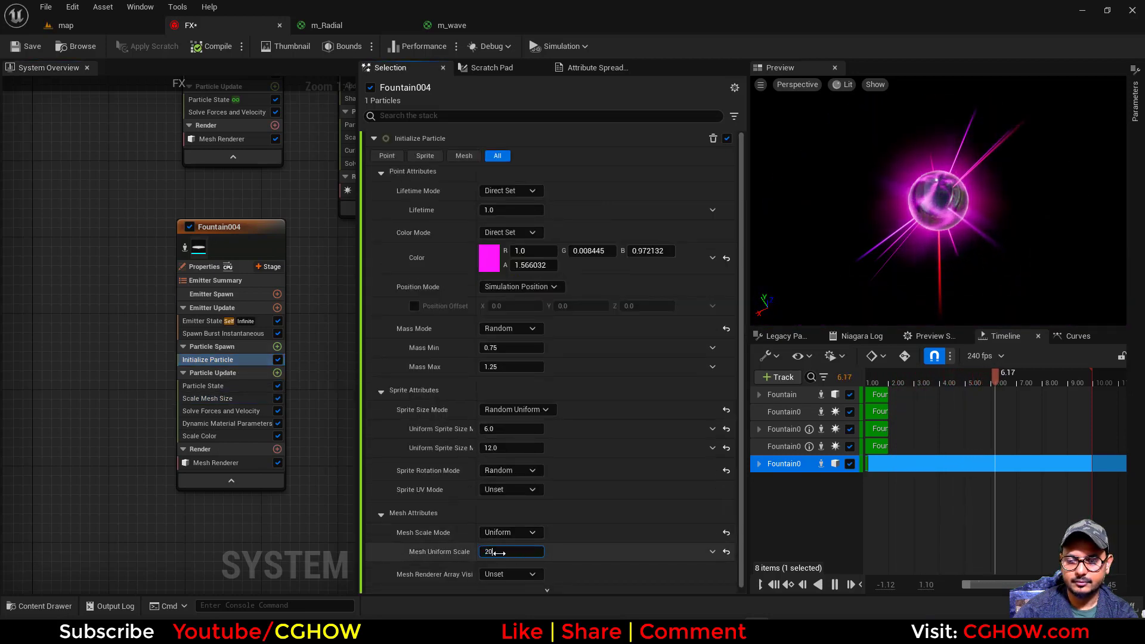
key(Return)
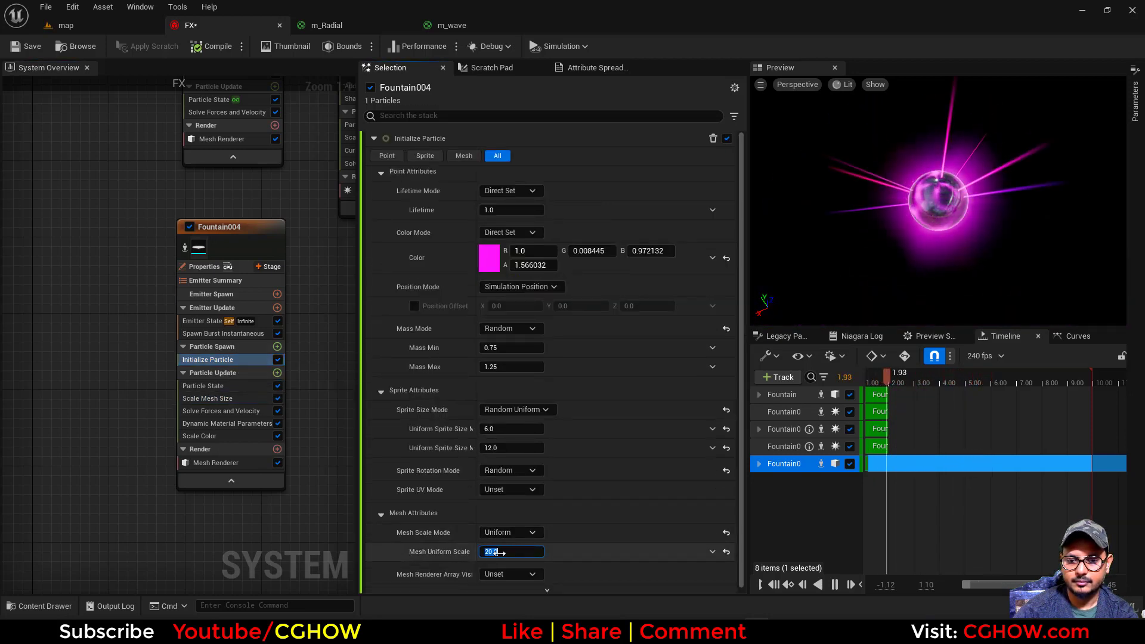
text(30.2)
key(Return)
text(40)
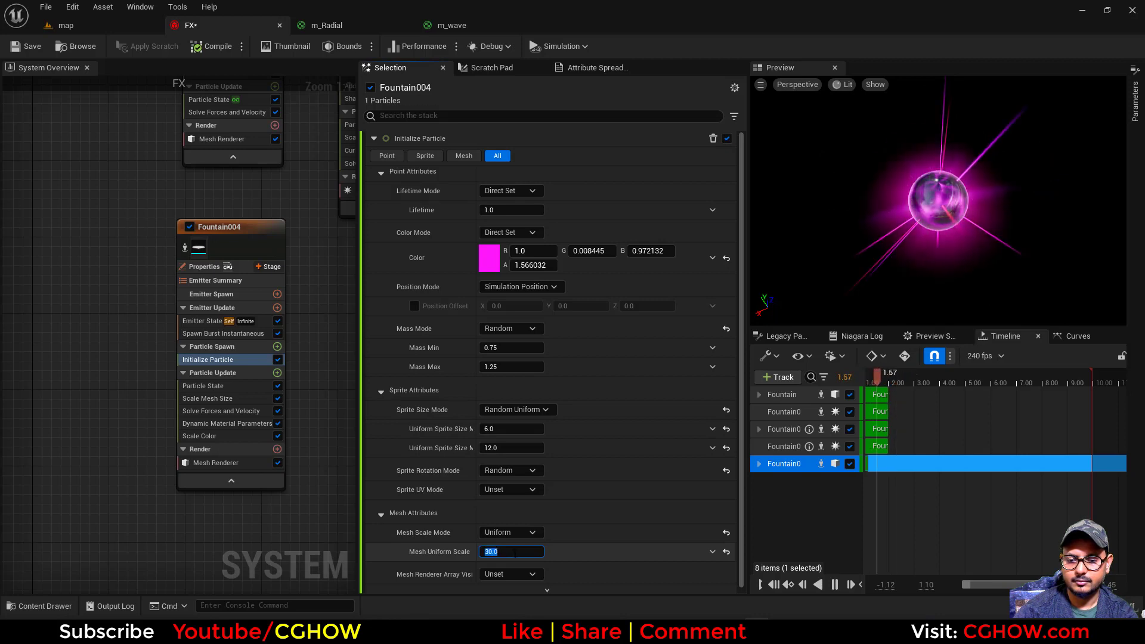
key(Return)
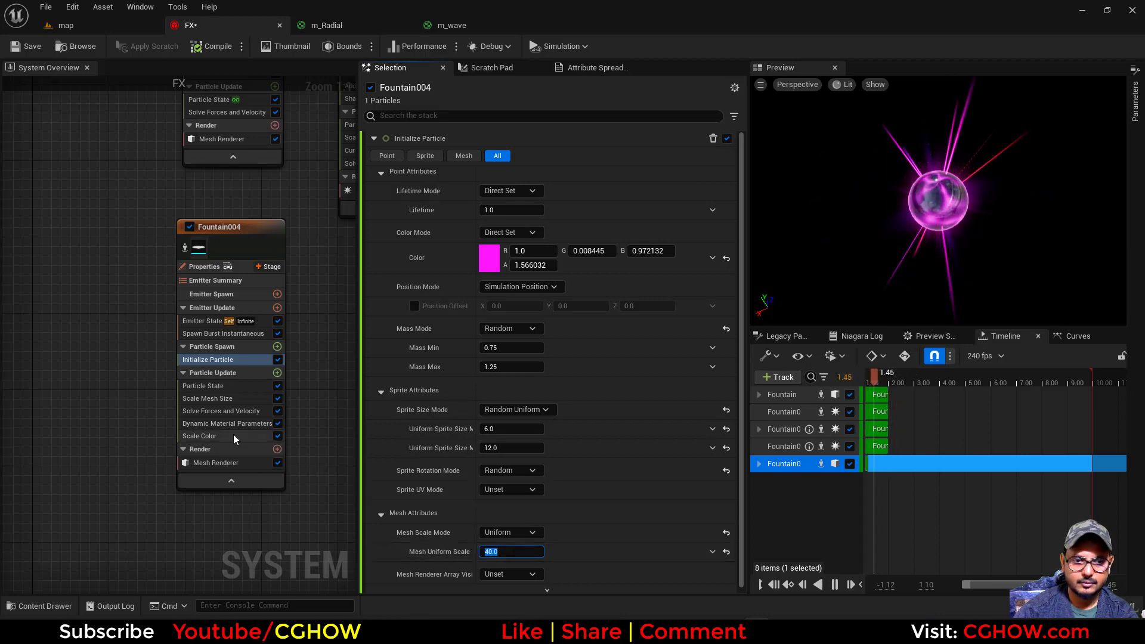
Set Fountain004's particle Lifetime to 2.0 and check the effect in the map level
click(507, 210)
text(2)
key(Return)
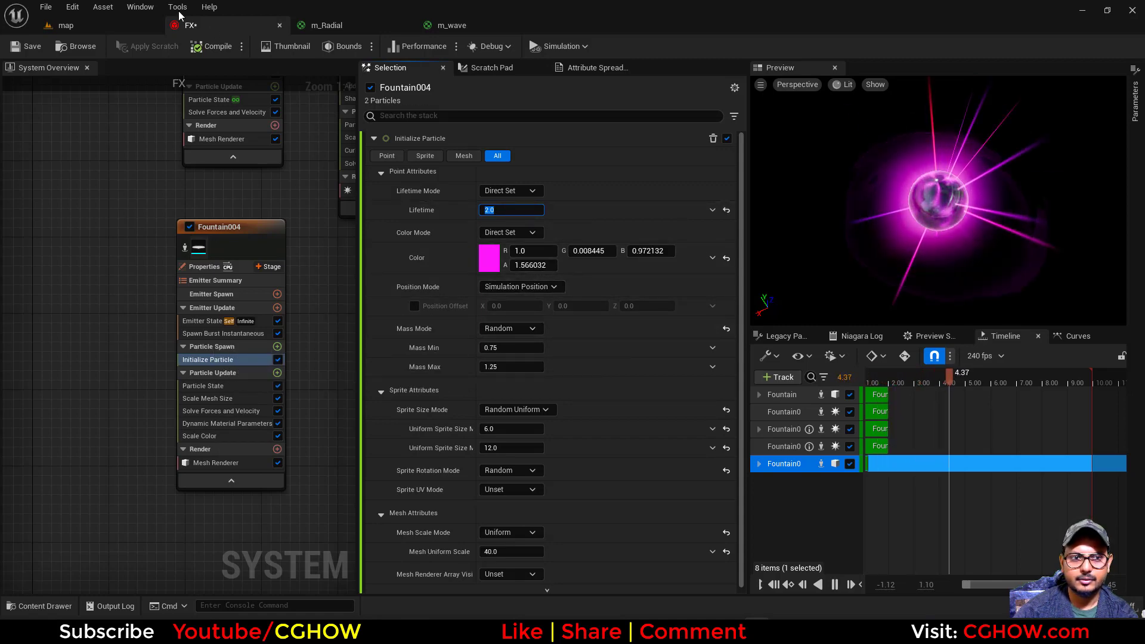
click(84, 25)
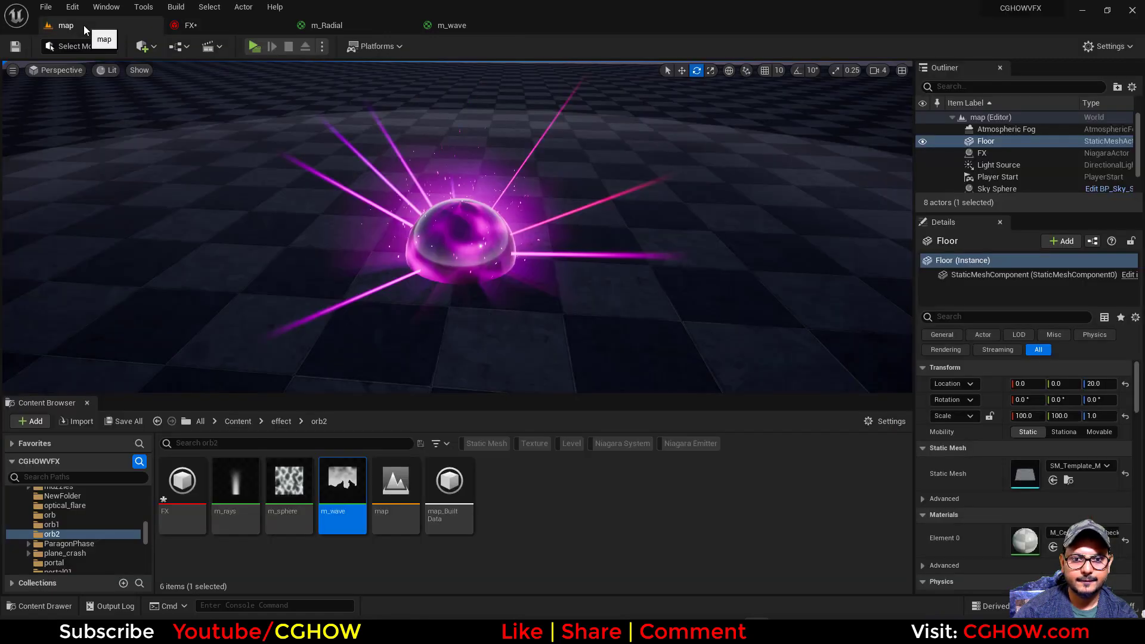
click(187, 28)
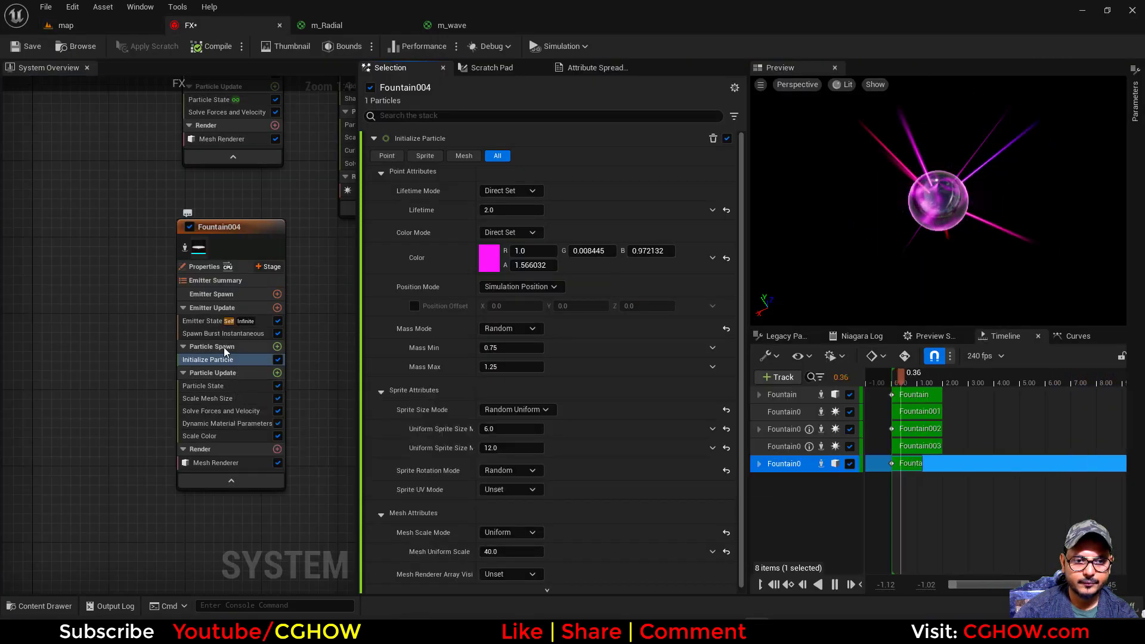
Replace Fountain004's Spawn Burst Instantaneous module with a Spawn Rate module set to 2.0
click(210, 333)
key(Delete)
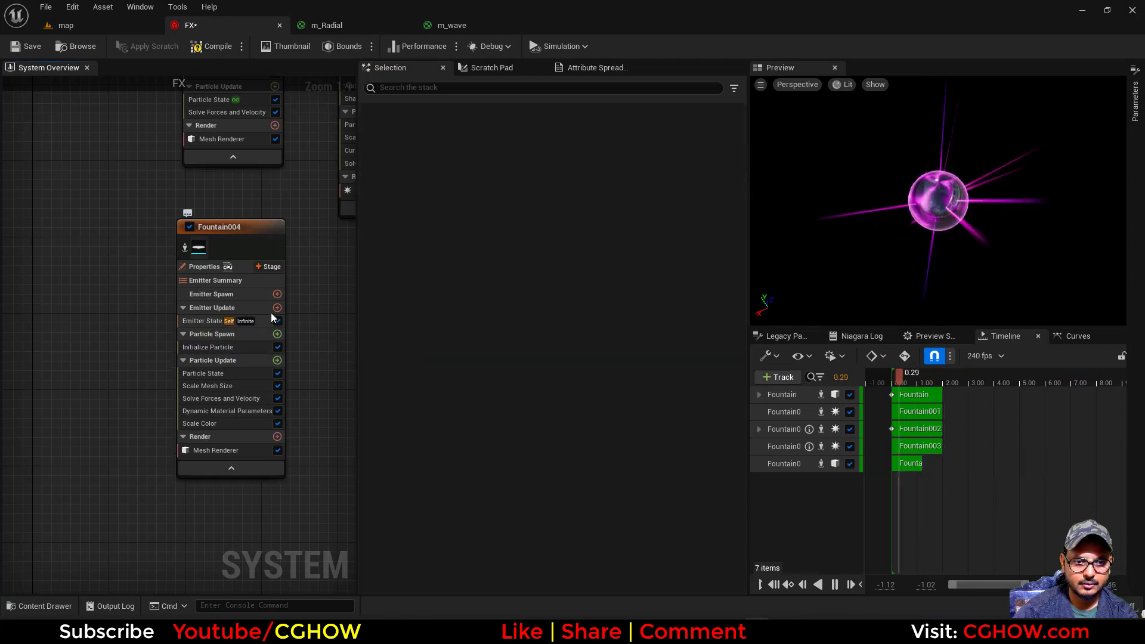
click(278, 308)
click(73, 451)
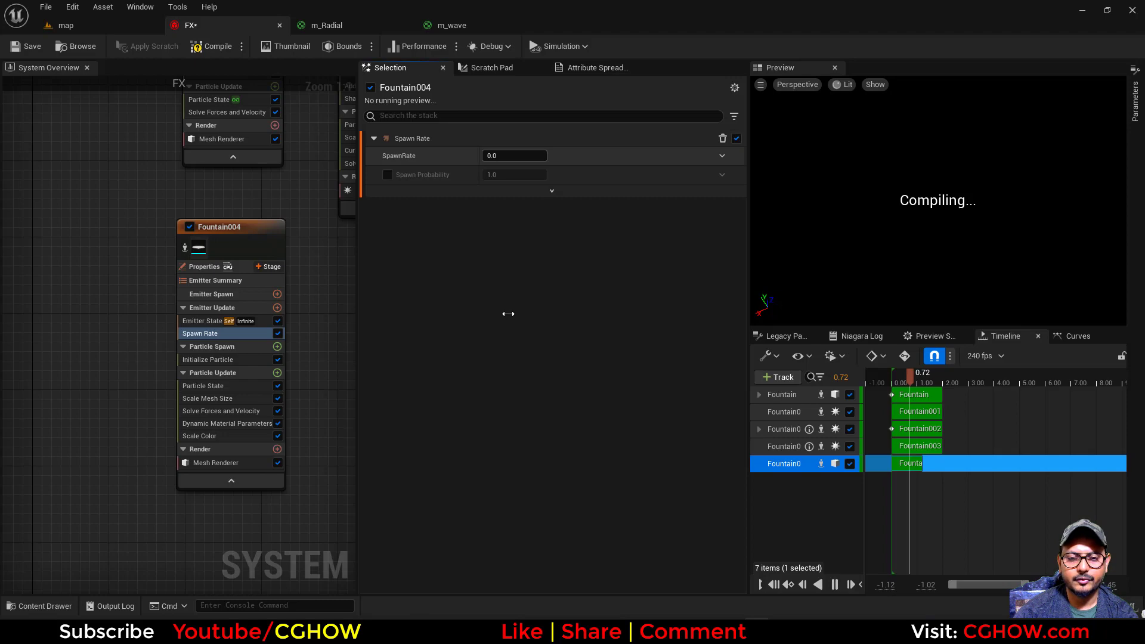
View the repeating wave in the map level and save all modified content
click(110, 25)
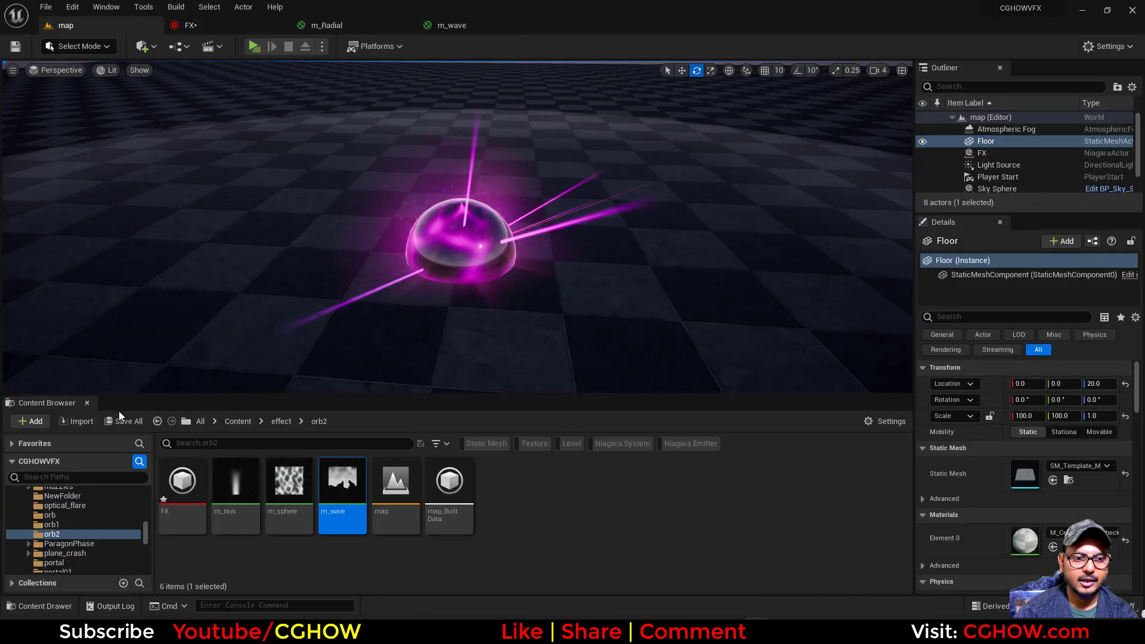
click(124, 421)
click(668, 446)
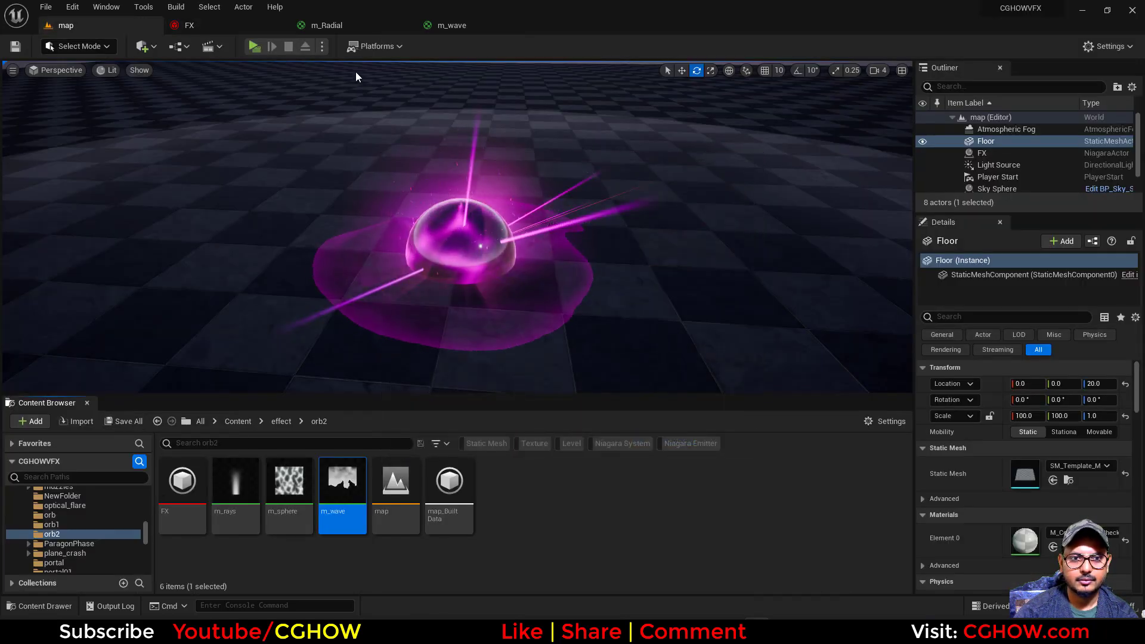
Raise Fountain004's SpawnRate to 3.0 in the FX system
click(251, 27)
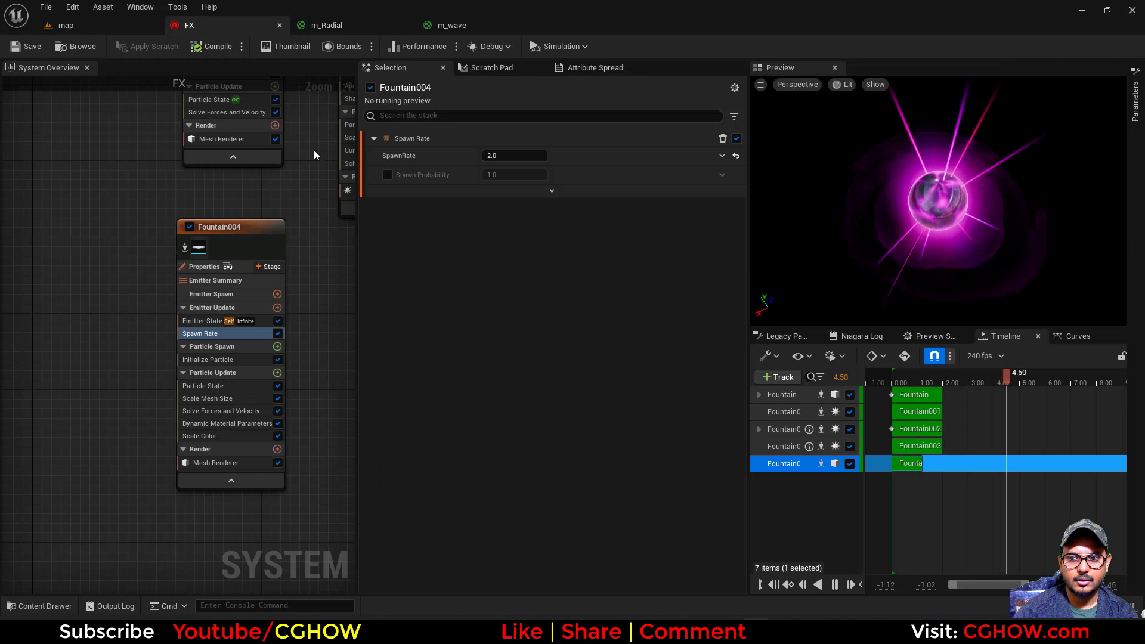
click(520, 159)
text(3)
key(Return)
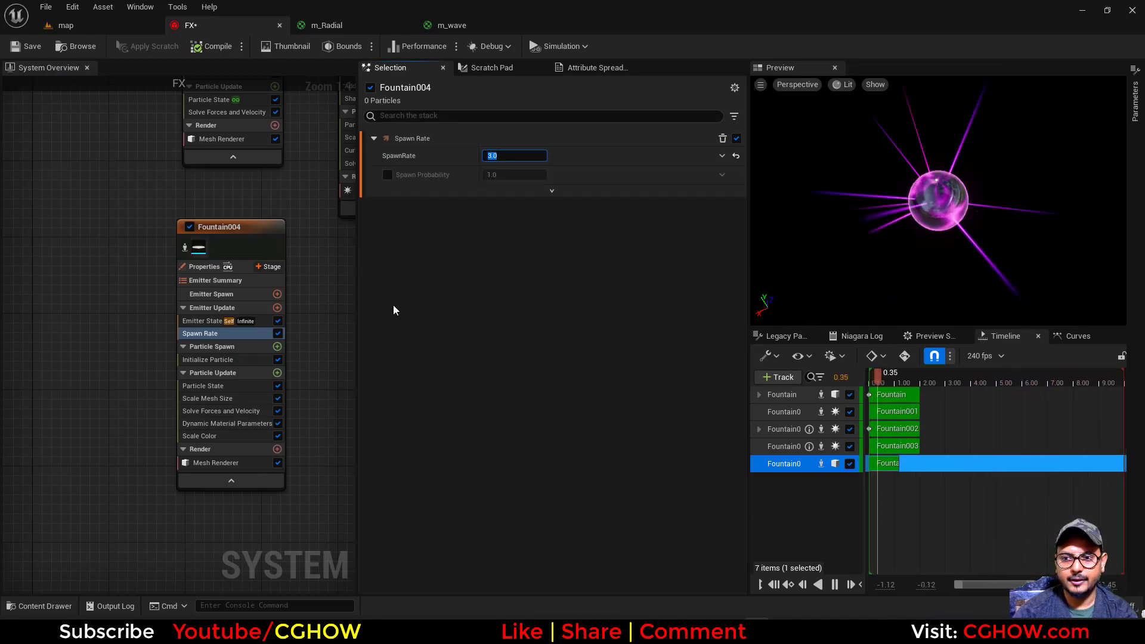
Add an Initial Mesh Orientation module to Fountain004's Particle Spawn stage
click(277, 373)
text(in)
scroll(303, 313, down, 5)
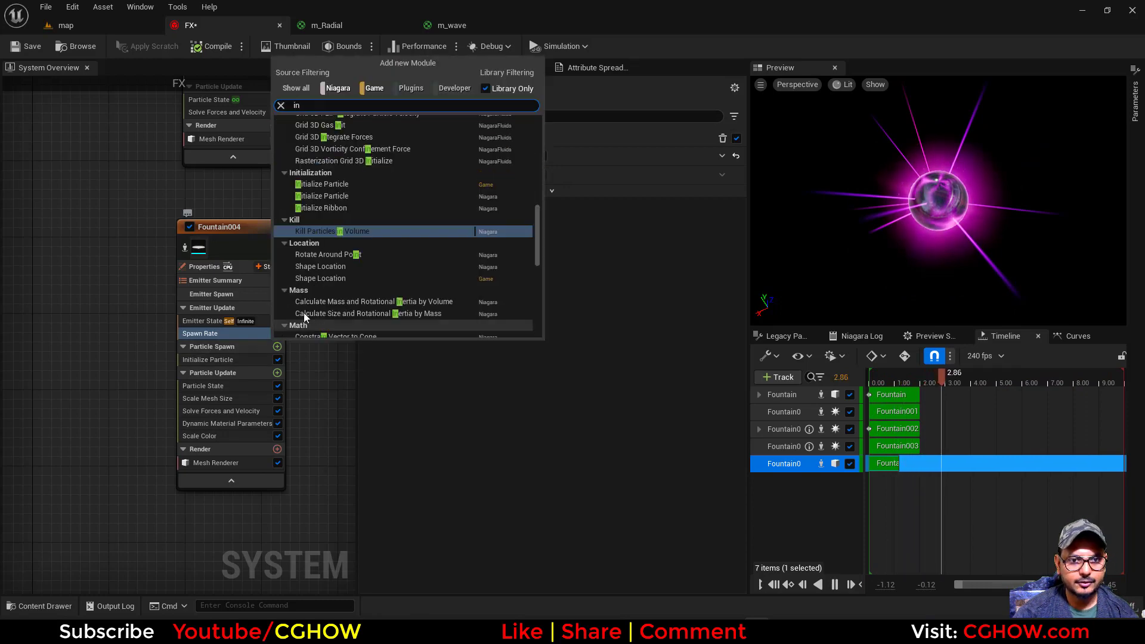
scroll(363, 153, up, 5)
click(355, 138)
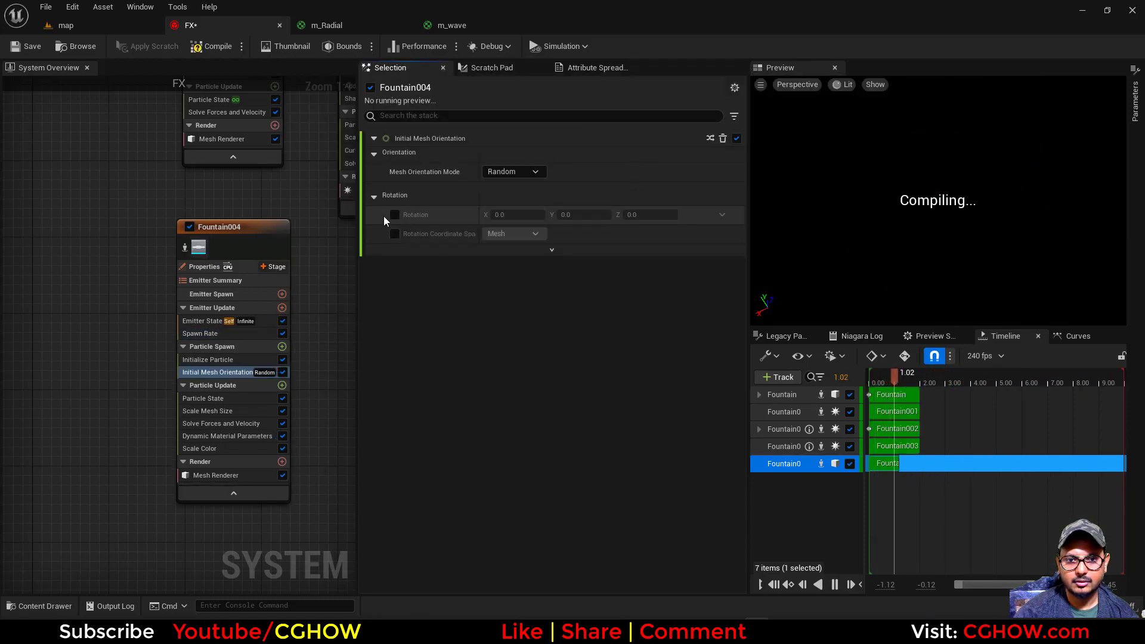
Enable Rotation in Initial Mesh Orientation and set the Mesh Orientation Mode to System
click(395, 215)
click(722, 214)
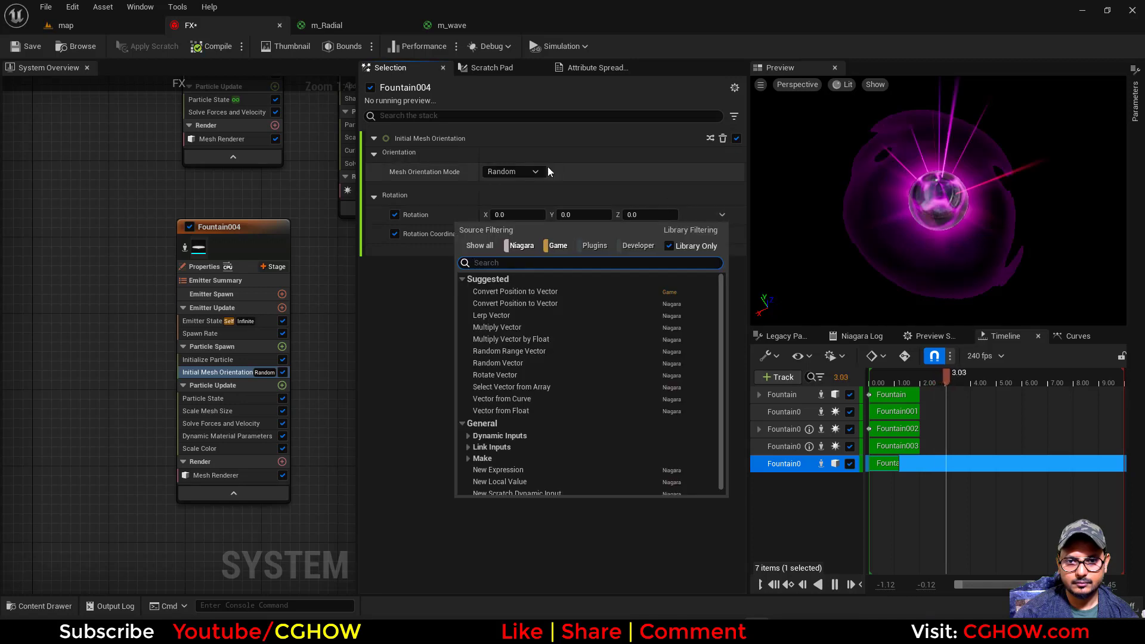
click(548, 172)
click(513, 172)
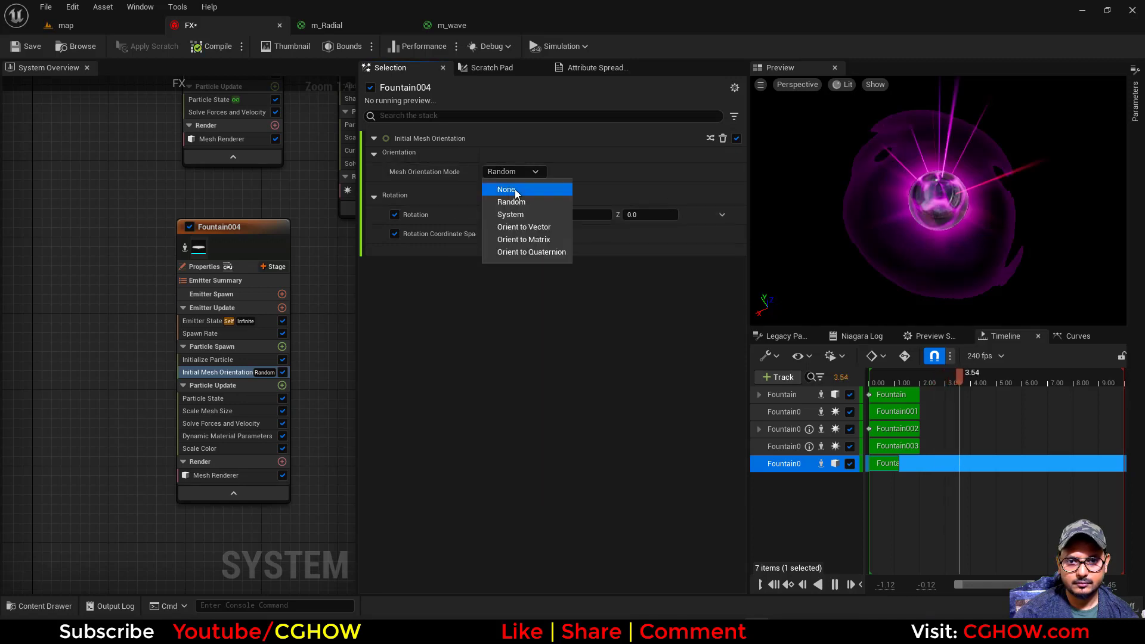
click(545, 215)
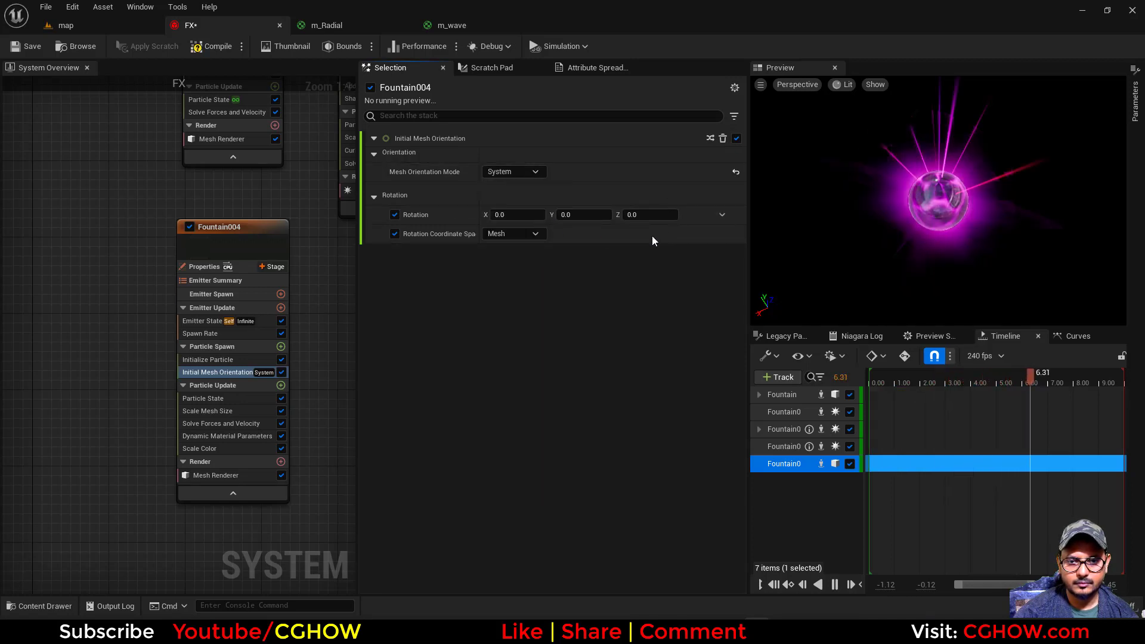
Set the Rotation to Random Range Vector with a maximum of 0.0 in X and Y, randomizing only Z
click(722, 215)
text(ra)
click(553, 289)
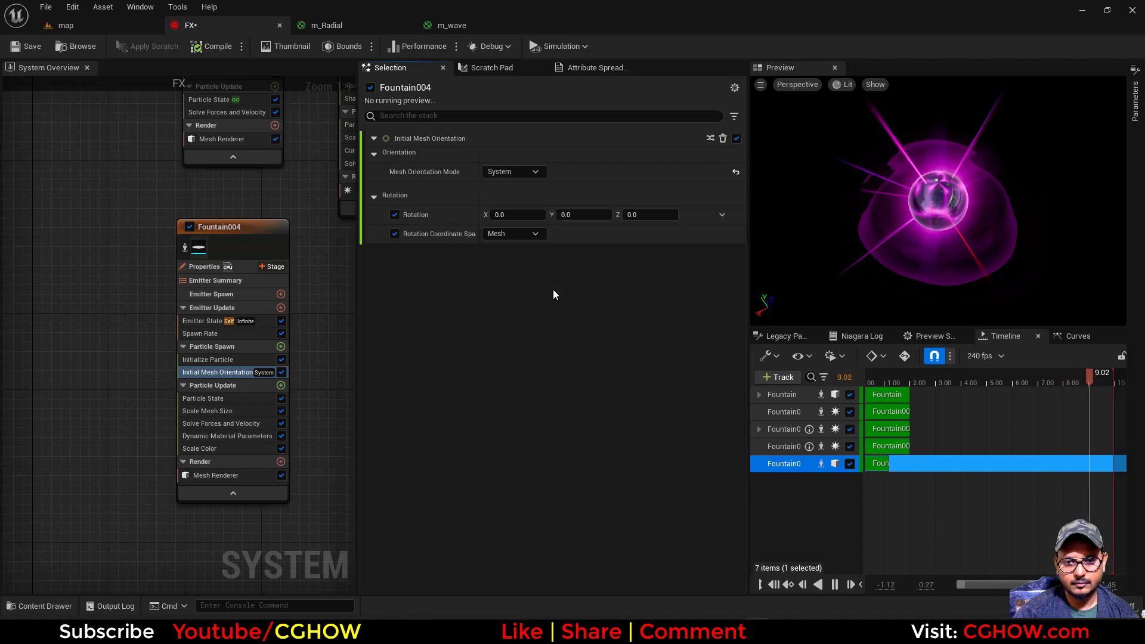
click(514, 253)
text(0)
key(Tab)
text(0)
key(Return)
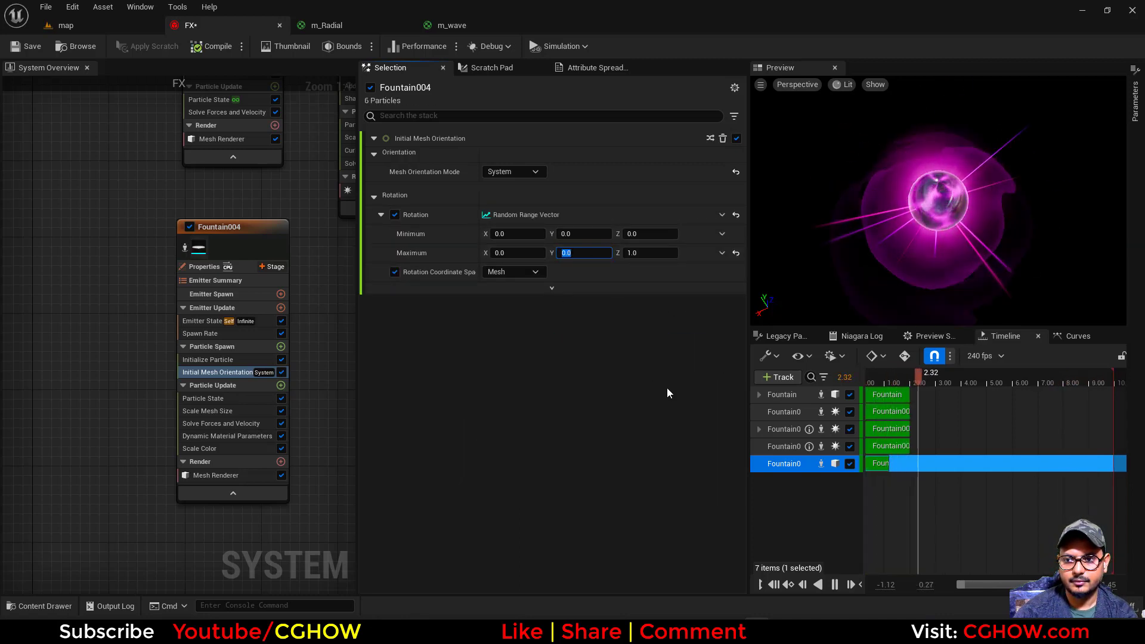
Check the waves in the level and examine Fountain004's Scale Color and Scale Mesh Size curves with all keys in view
click(112, 26)
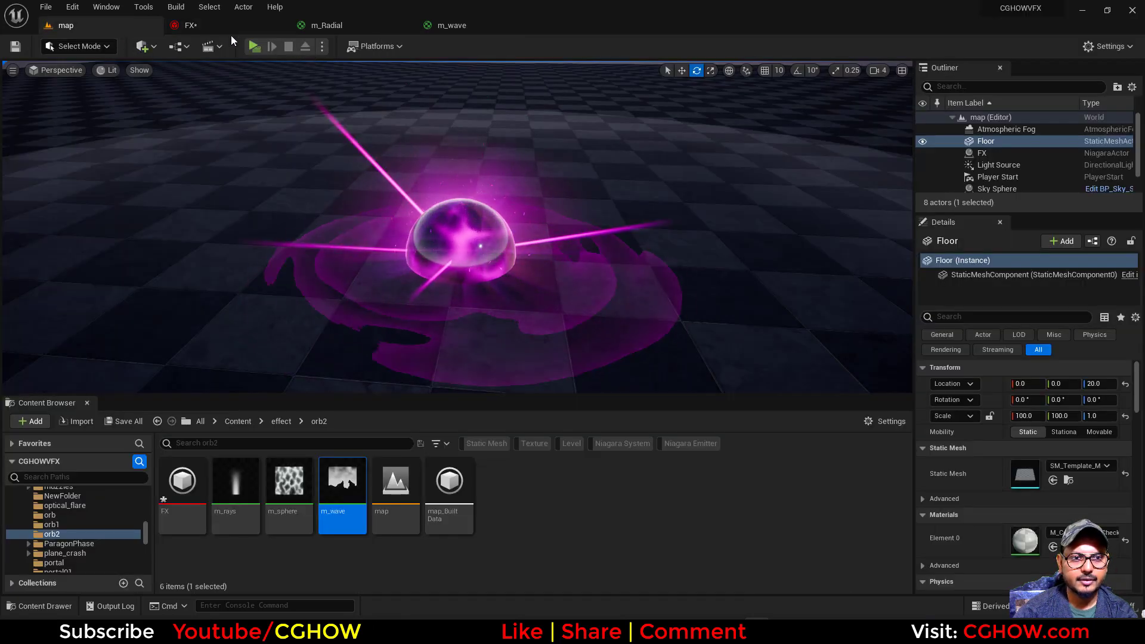
click(197, 25)
click(226, 449)
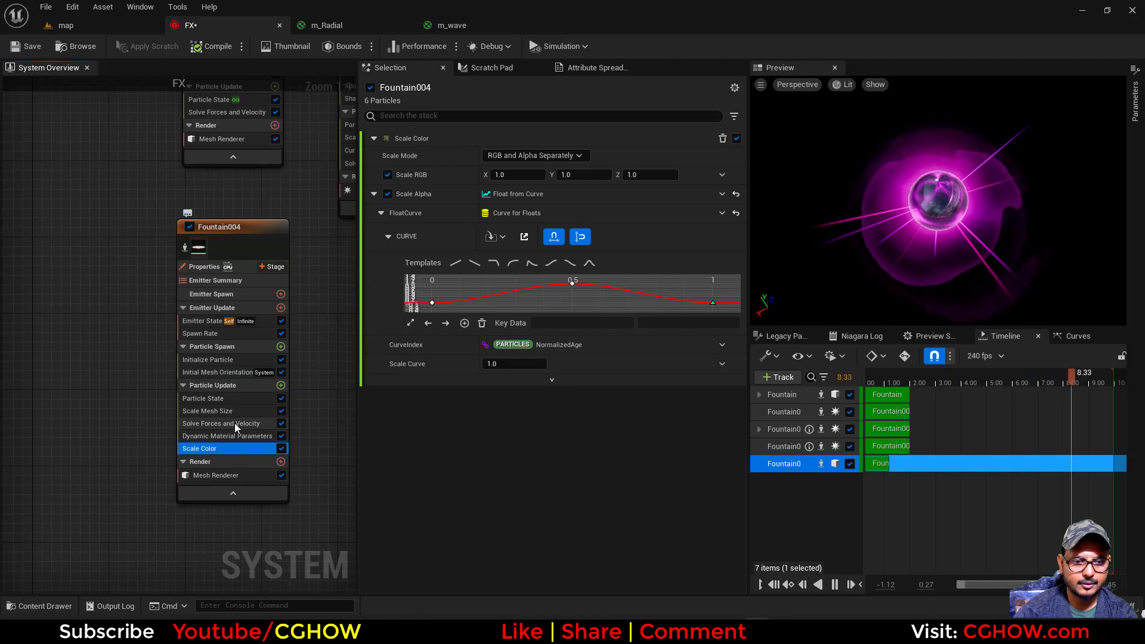
click(209, 411)
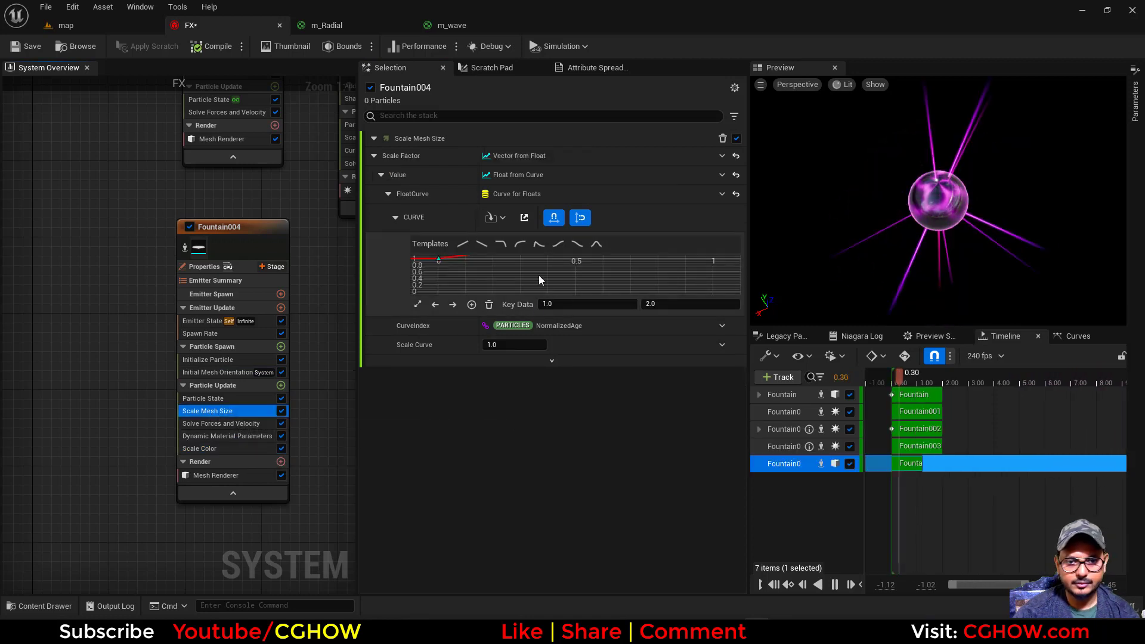
click(417, 305)
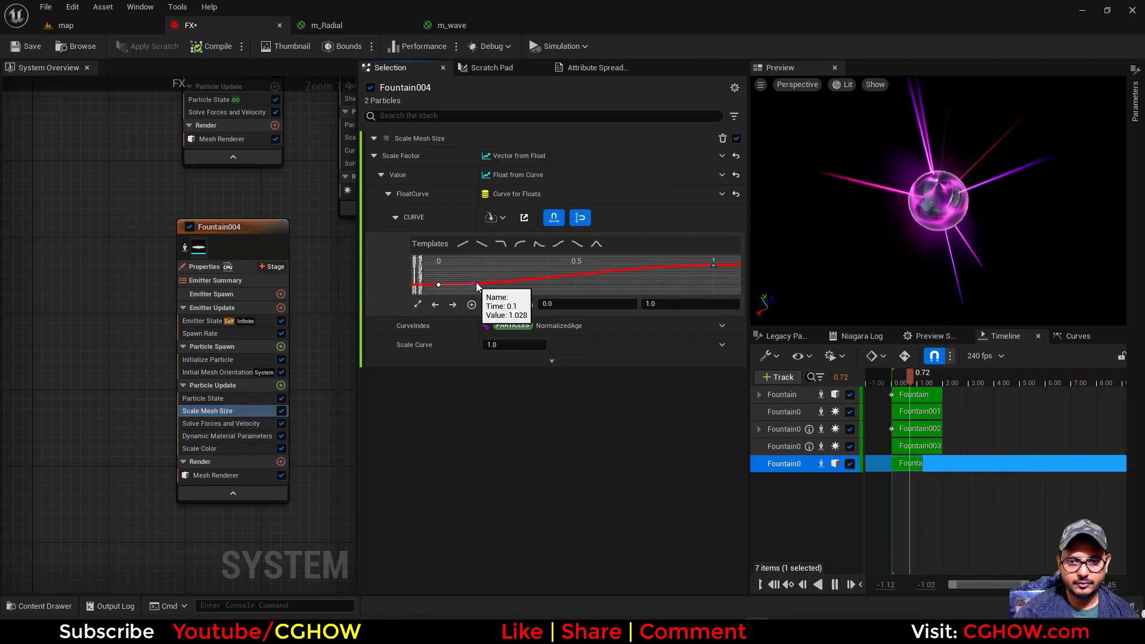
Set Fountain004's Mesh Uniform Scale to 30.0 in Initialize Particle and check the waves in the level
click(207, 359)
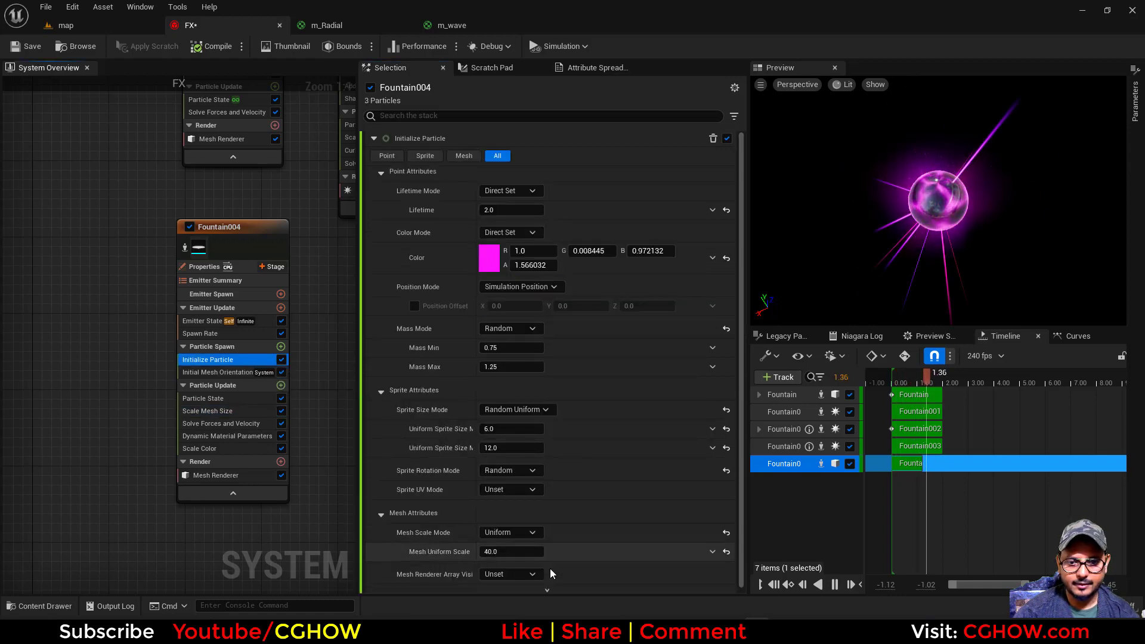
click(512, 551)
text(30)
key(Return)
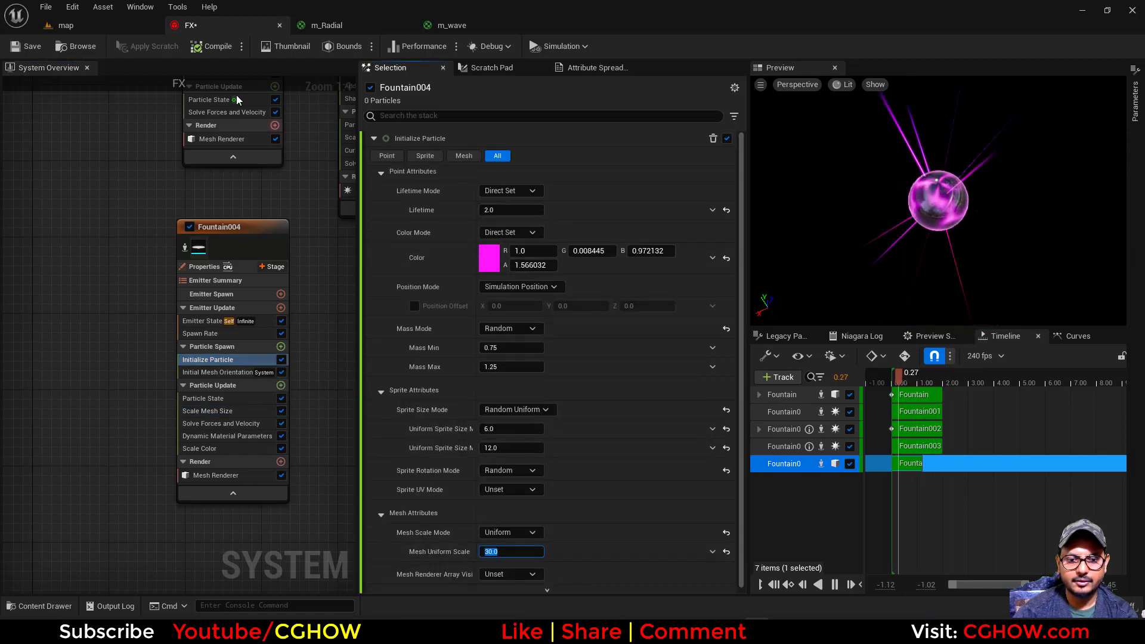
click(106, 28)
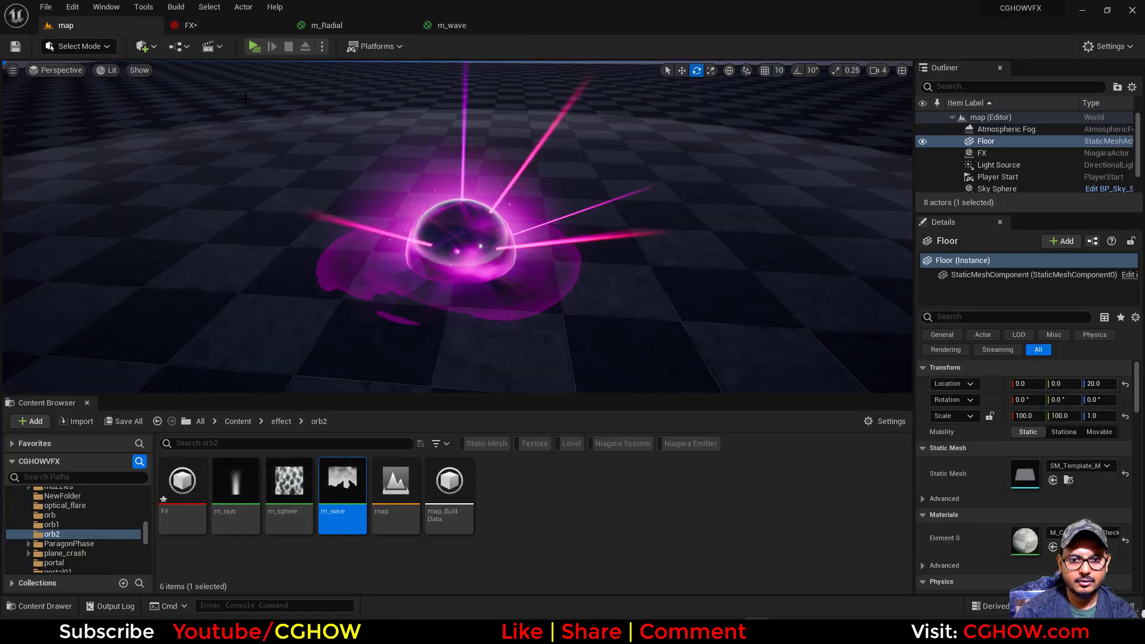
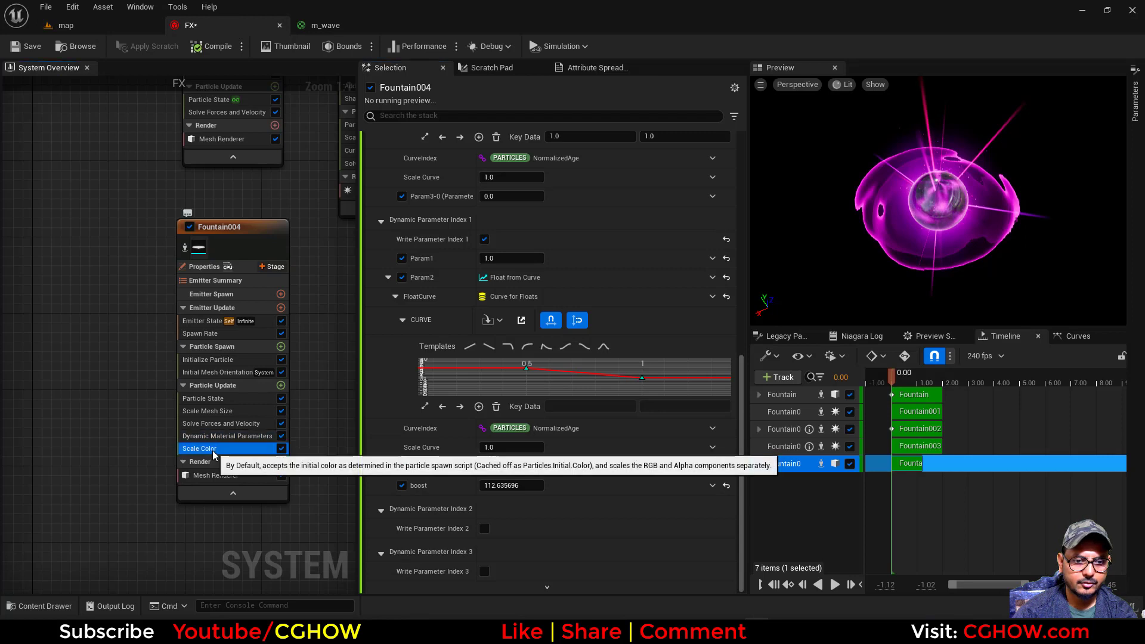
Delete the starting key of Fountain004's Scale Alpha curve and move the 0.5 key with value 1.0 to time 0.0
drag(554, 263, 609, 302)
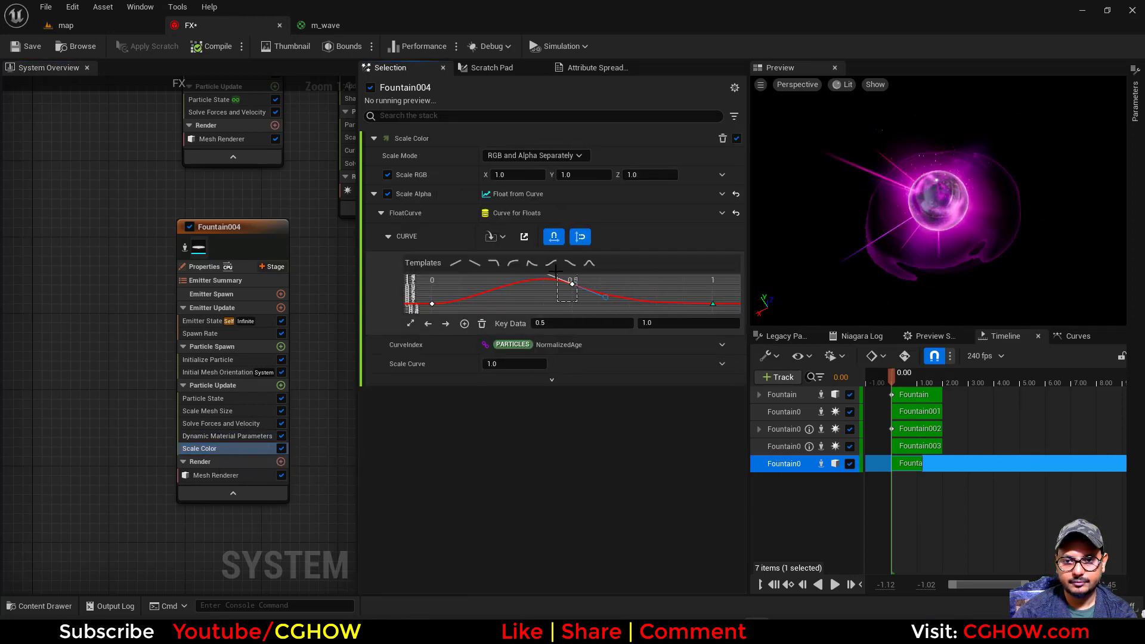
drag(556, 271, 556, 270)
drag(455, 289, 428, 310)
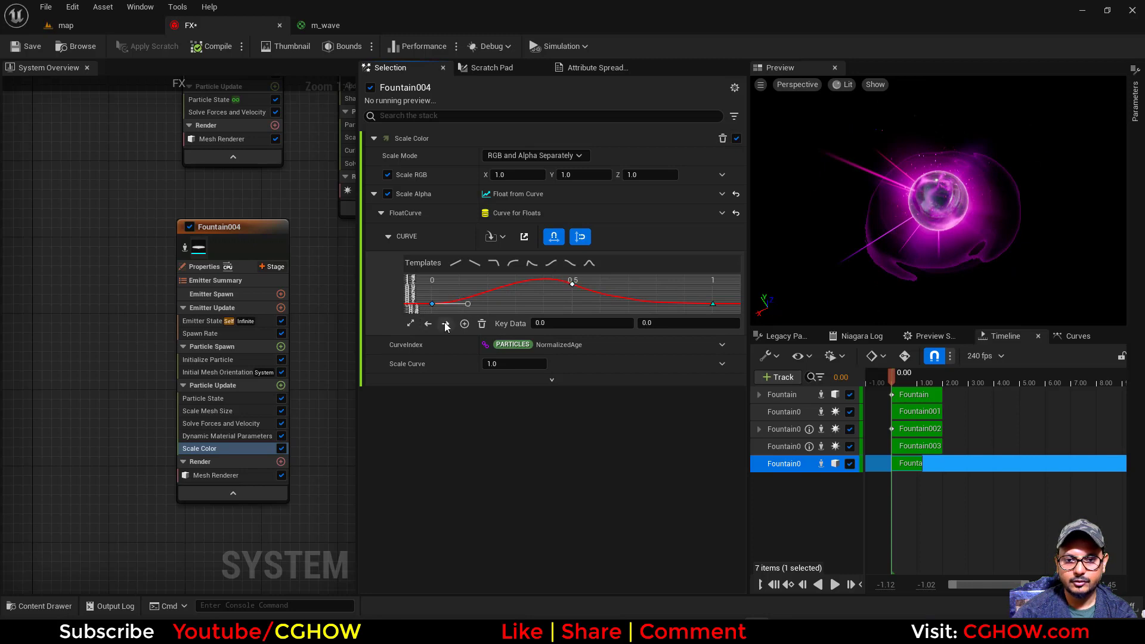
click(482, 323)
drag(517, 302, 621, 260)
text(0)
key(Return)
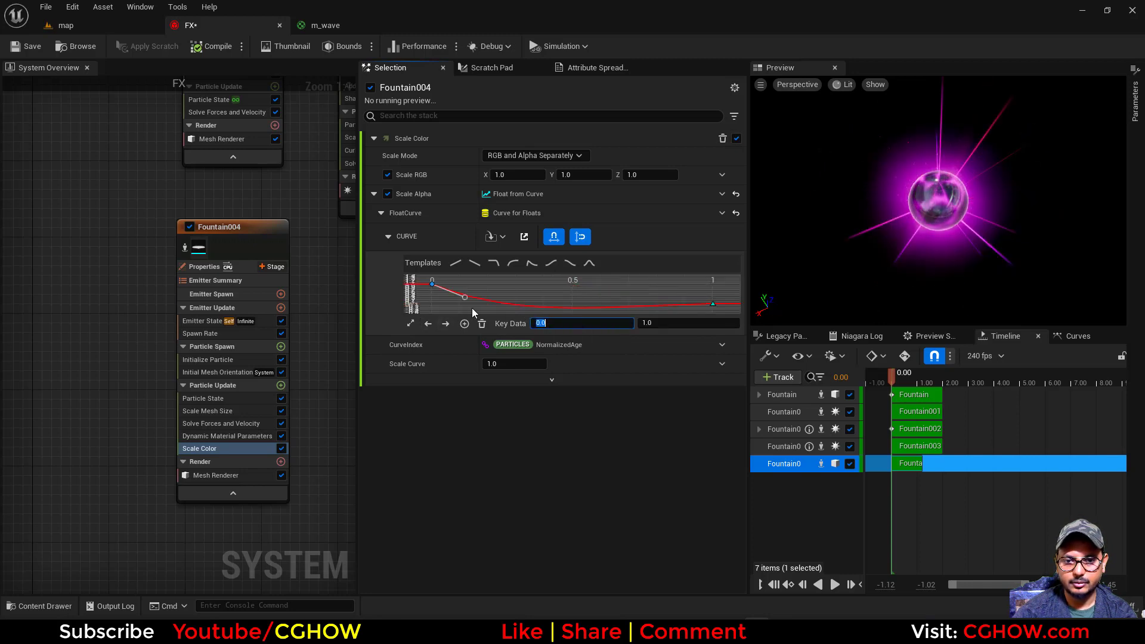
Flatten the first key's tangent on the Scale Alpha curve for a gentler fade-out, checking the waves in the level
click(411, 324)
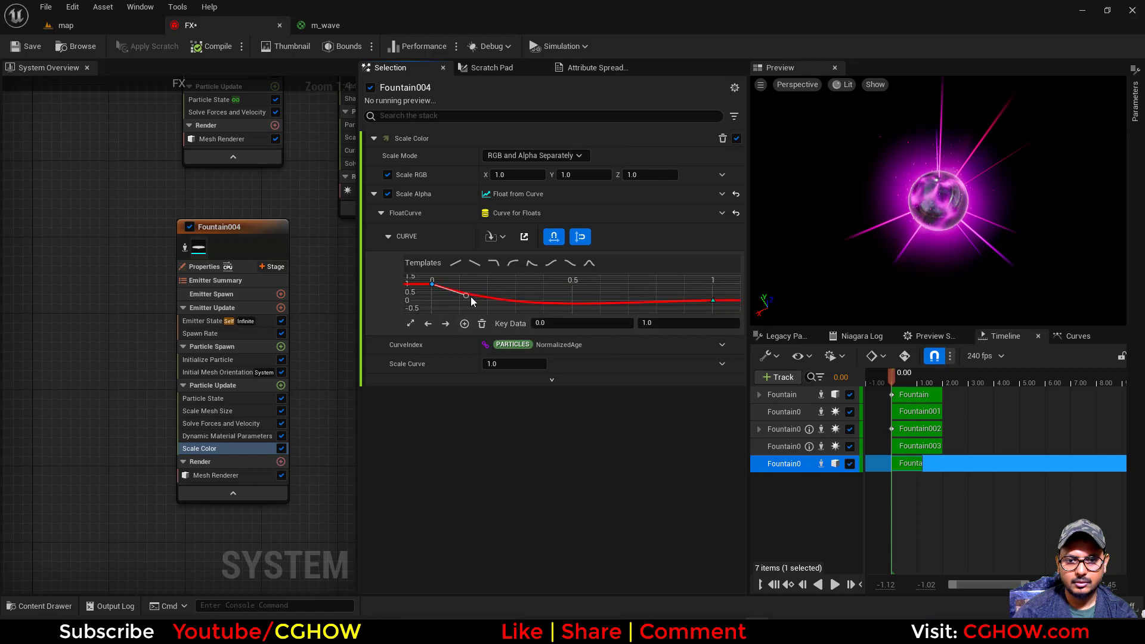
drag(470, 293, 481, 294)
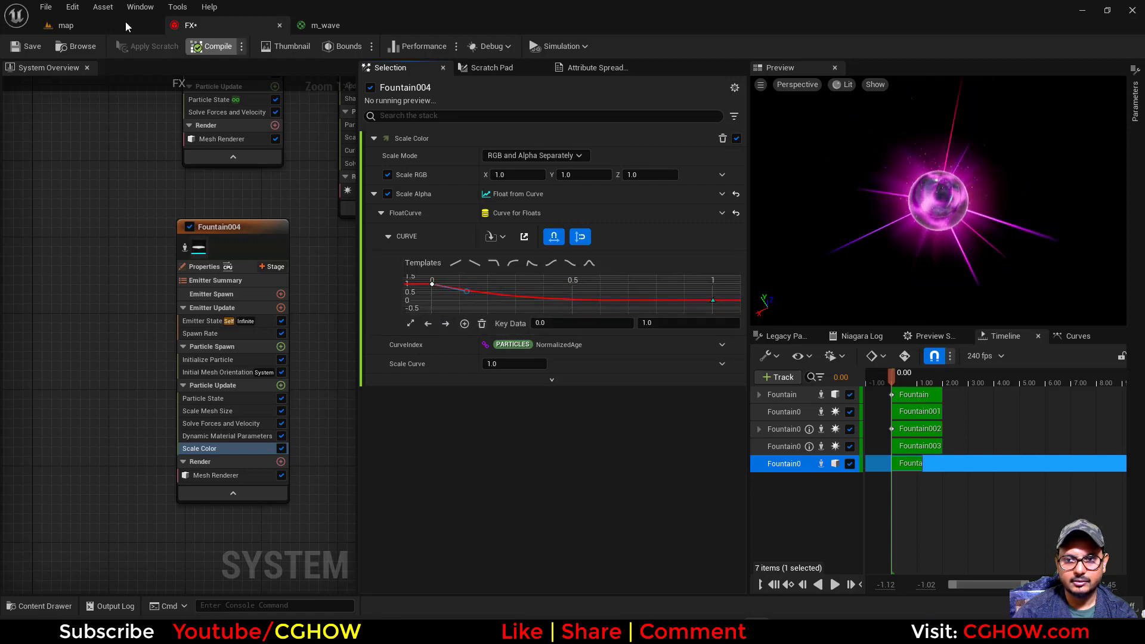
click(76, 30)
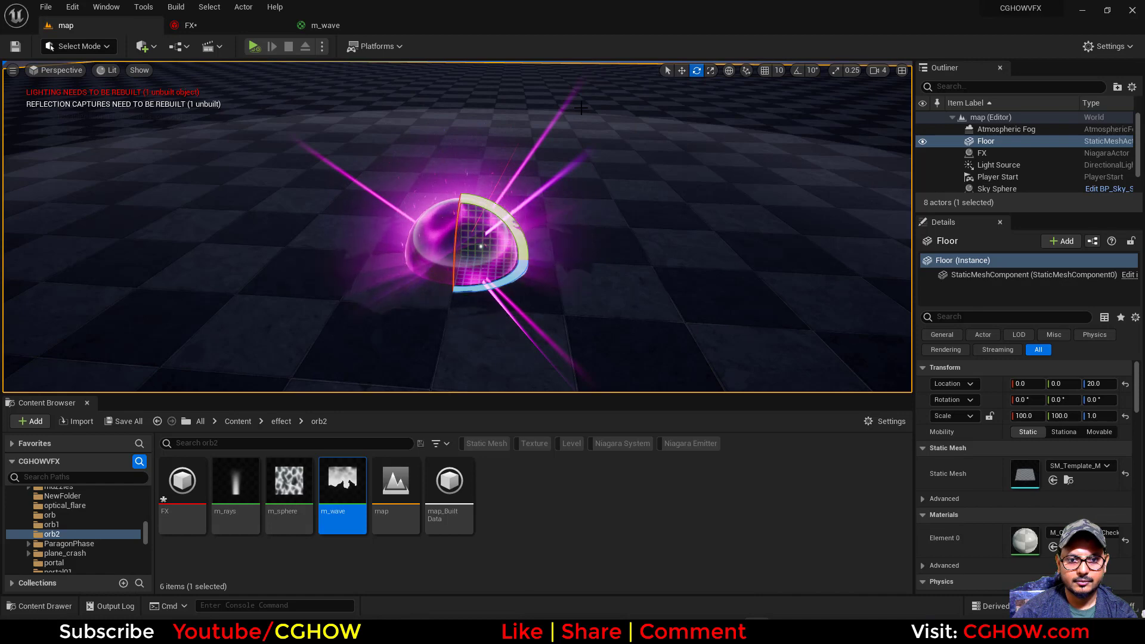
click(189, 25)
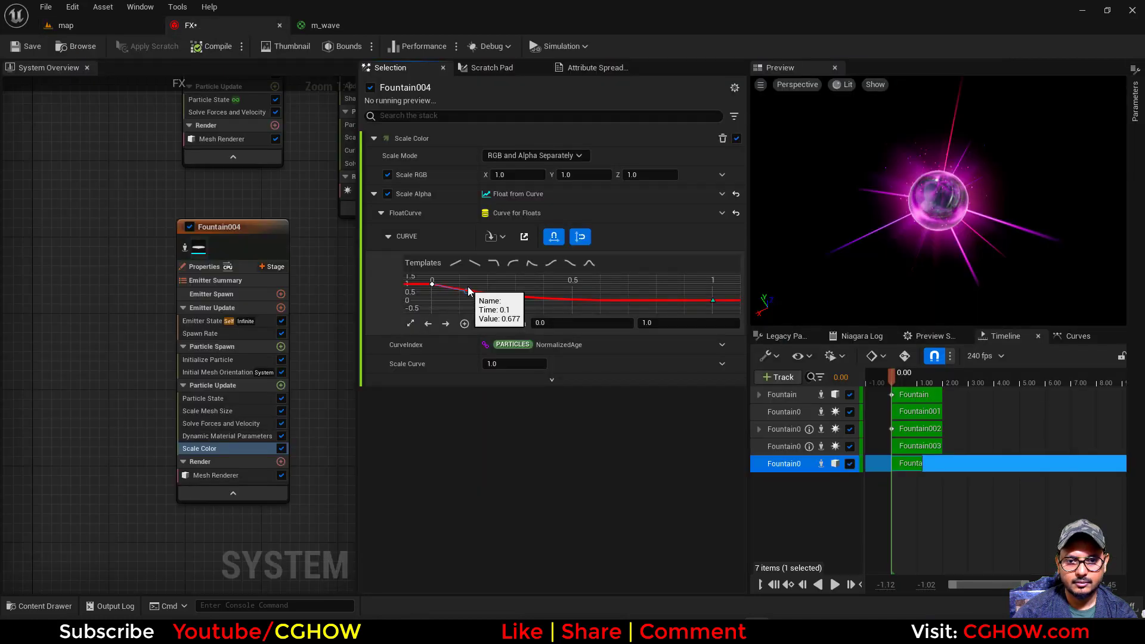
click(117, 30)
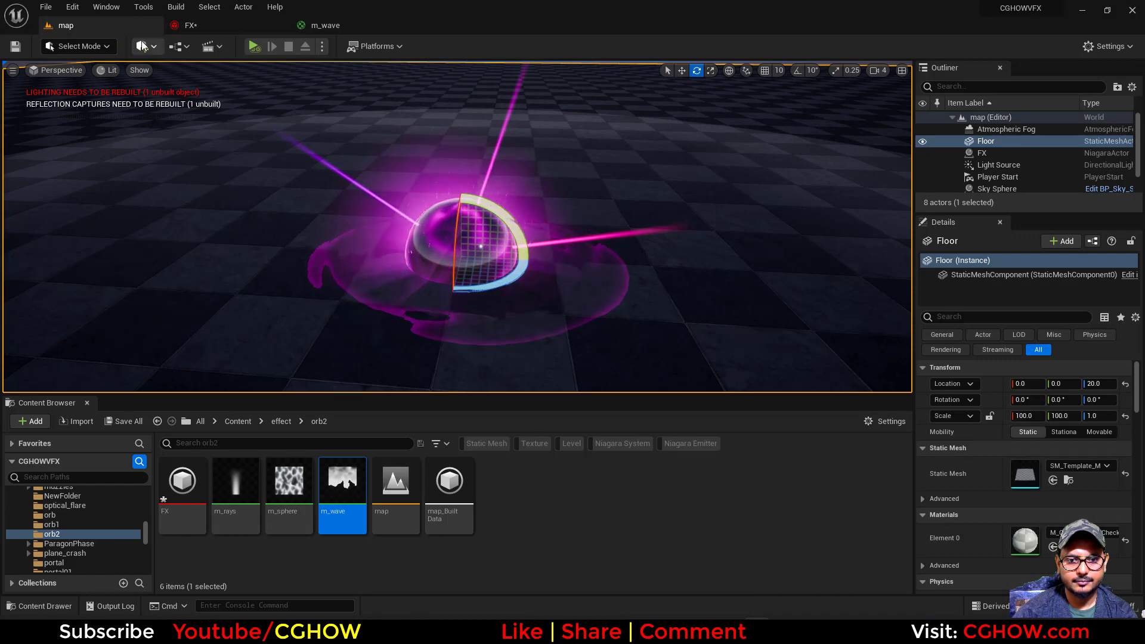
Set the 0.5 key of Fountain004's Param2 curve to value 2.0, adjust its tangent, and check the waves in the level
click(200, 30)
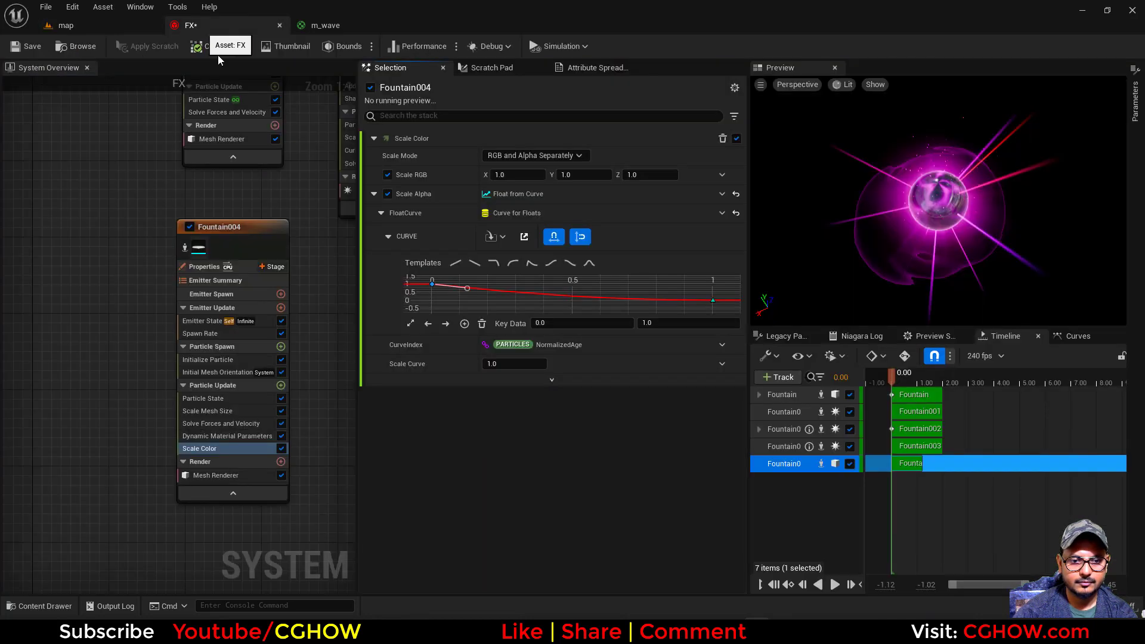
click(206, 436)
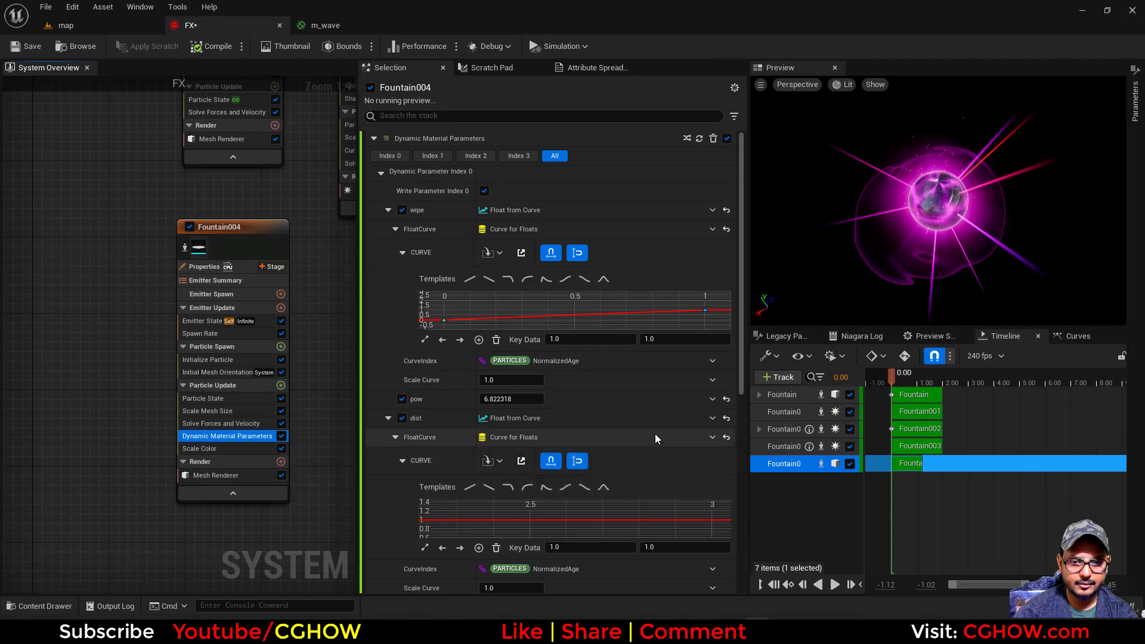
drag(740, 305, 724, 463)
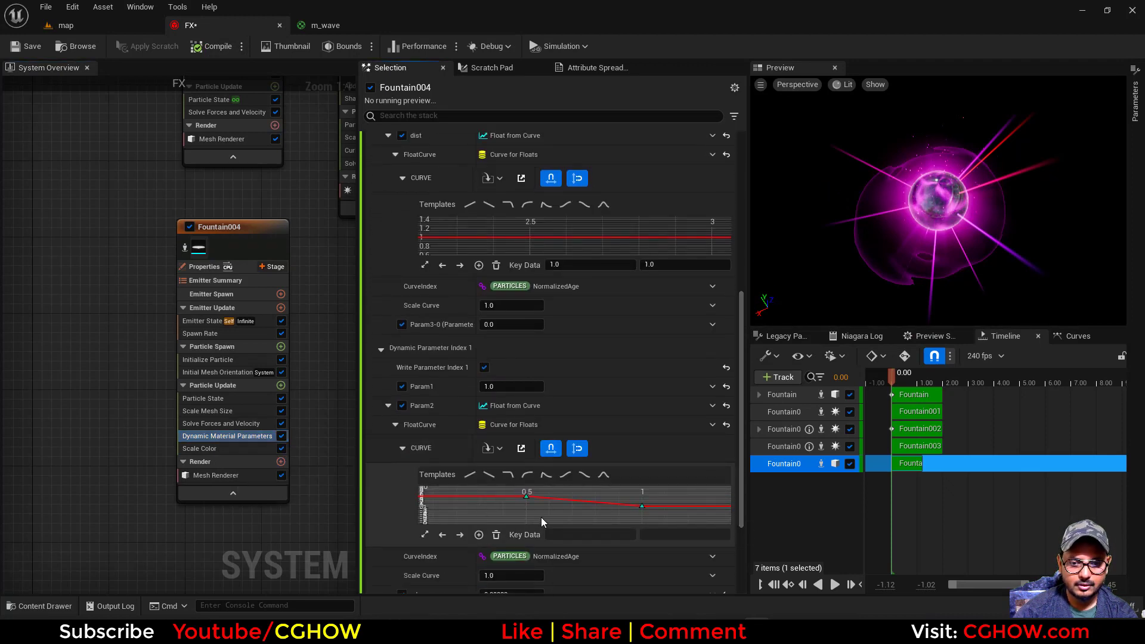
click(526, 496)
click(658, 535)
text(2)
key(Return)
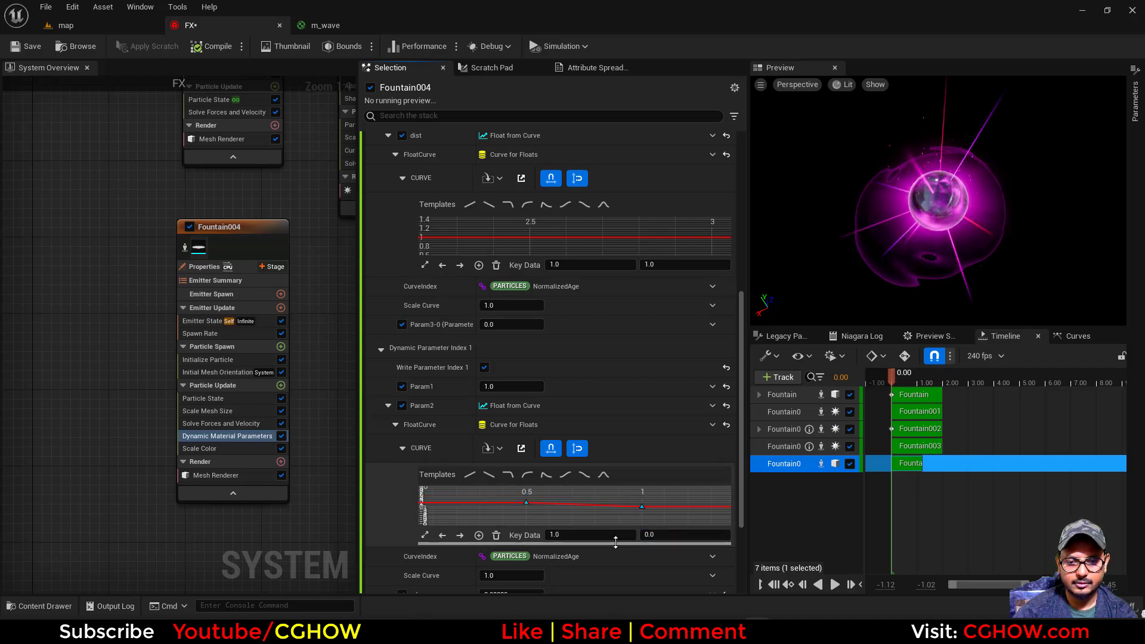
click(426, 535)
click(463, 495)
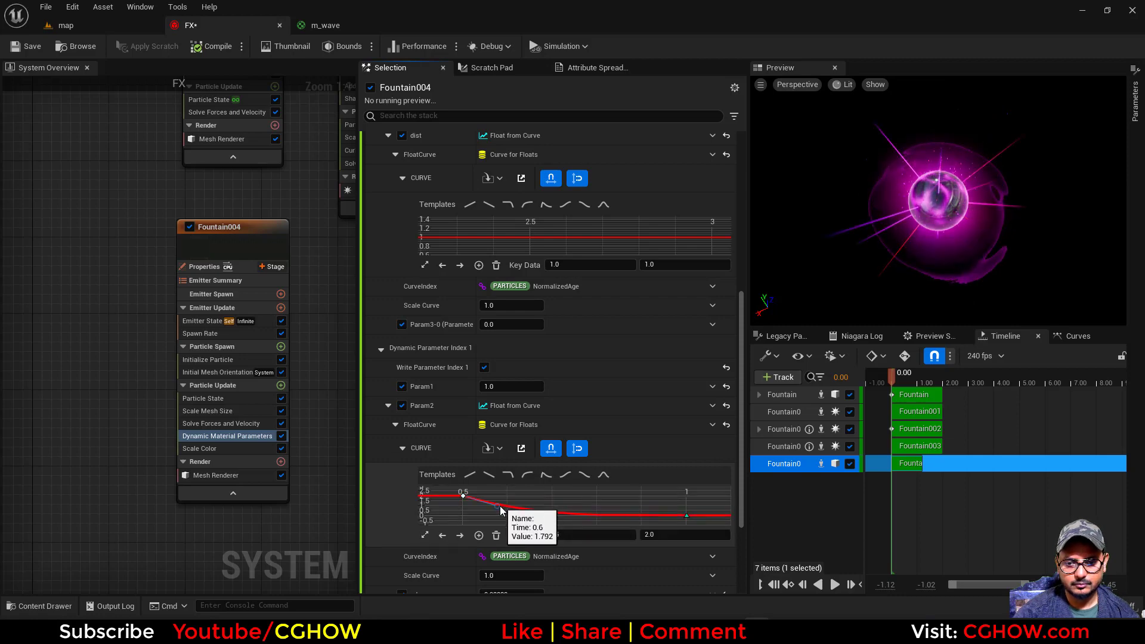
click(106, 28)
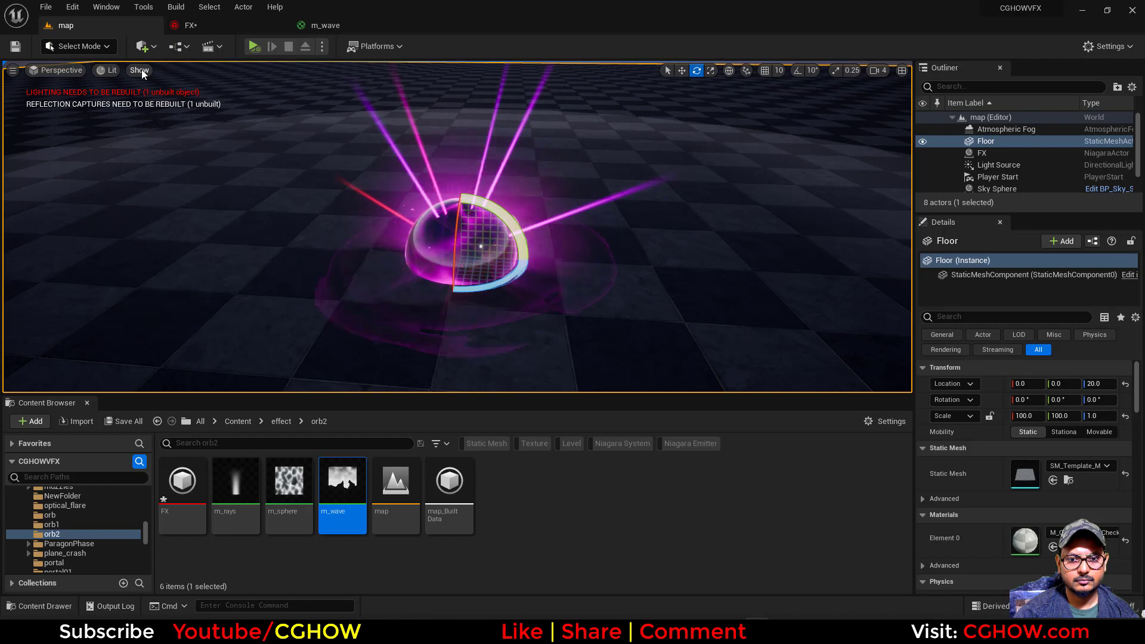
Review Fountain004's Scale Alpha curve in Scale Color with all of its keys in view
click(203, 24)
click(214, 450)
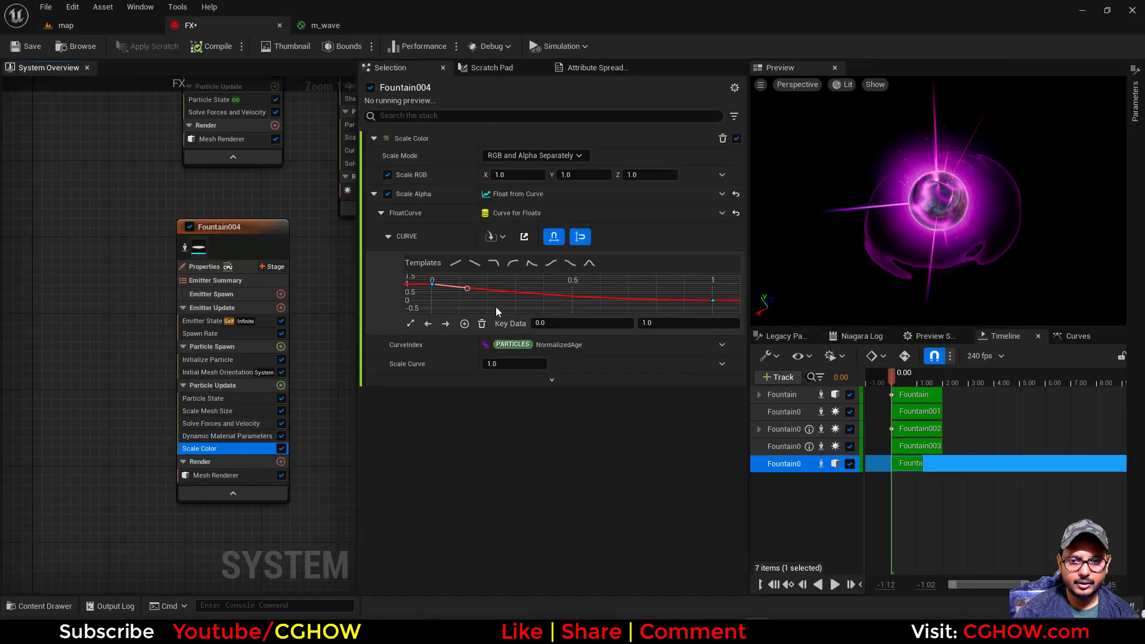
click(467, 289)
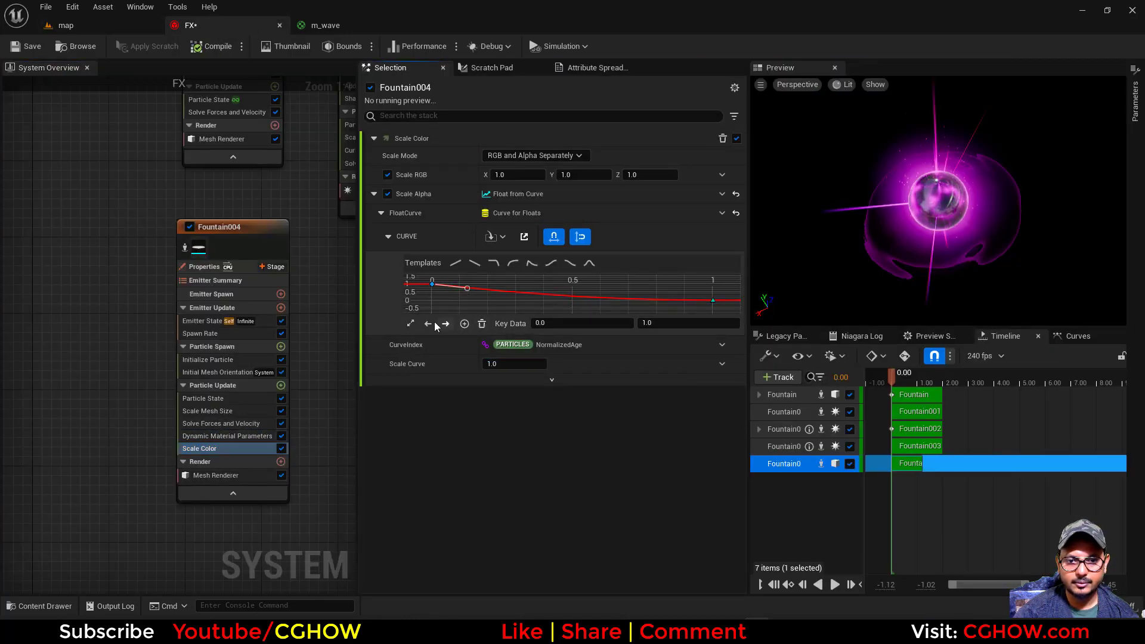
click(410, 326)
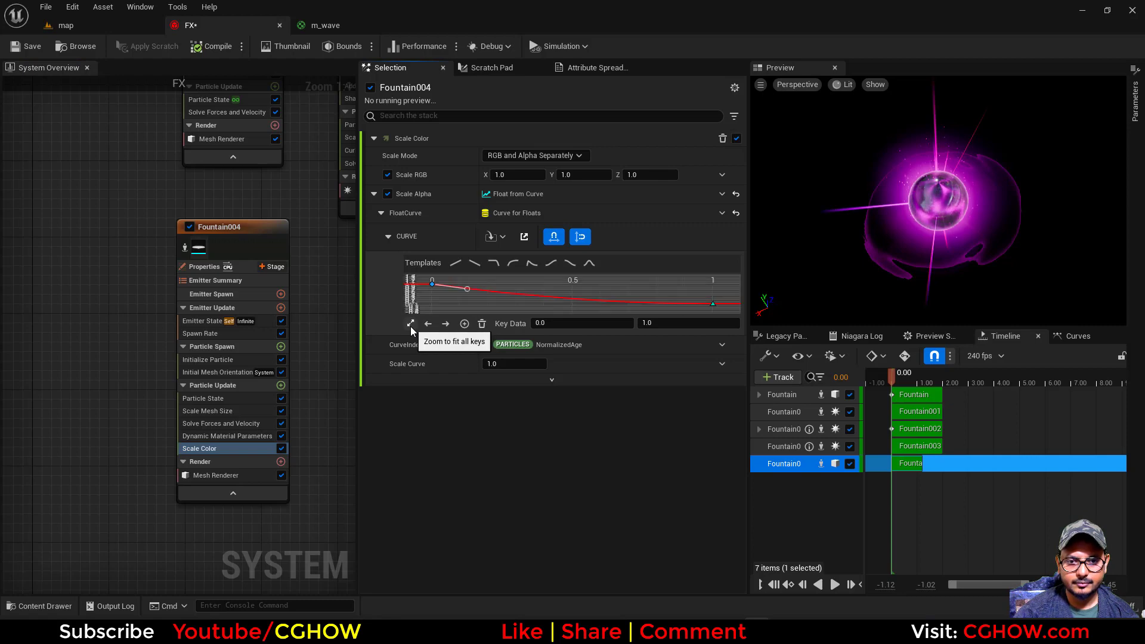
Drive Fountain004's boost parameter with Float from Curve, set its key at 0.0 to 100.0, and check the level
click(202, 439)
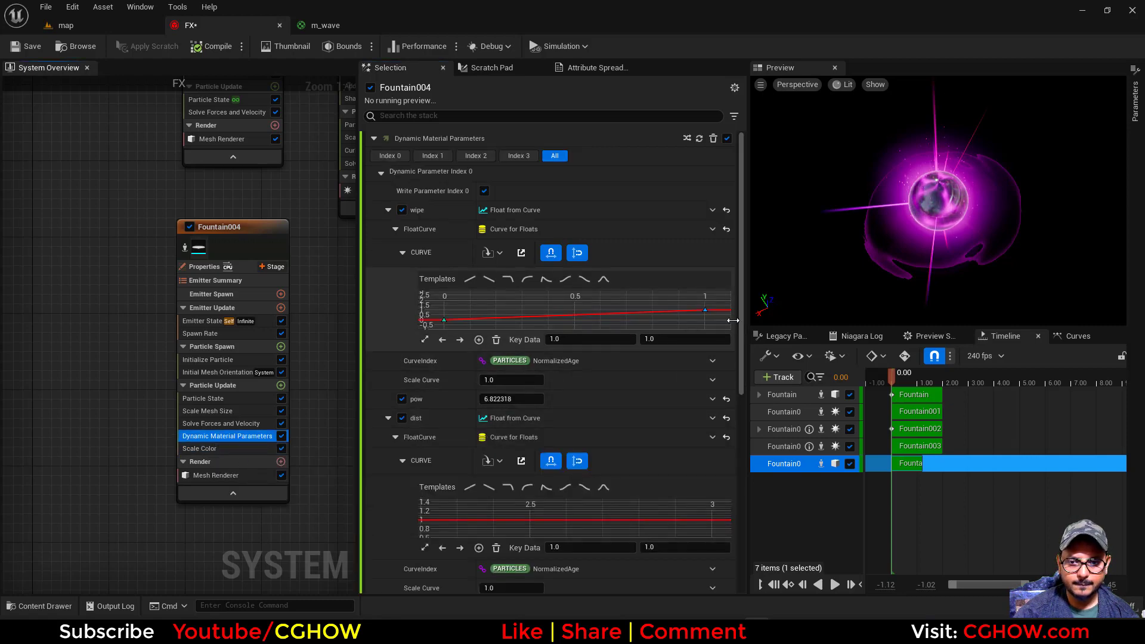
drag(739, 293, 710, 492)
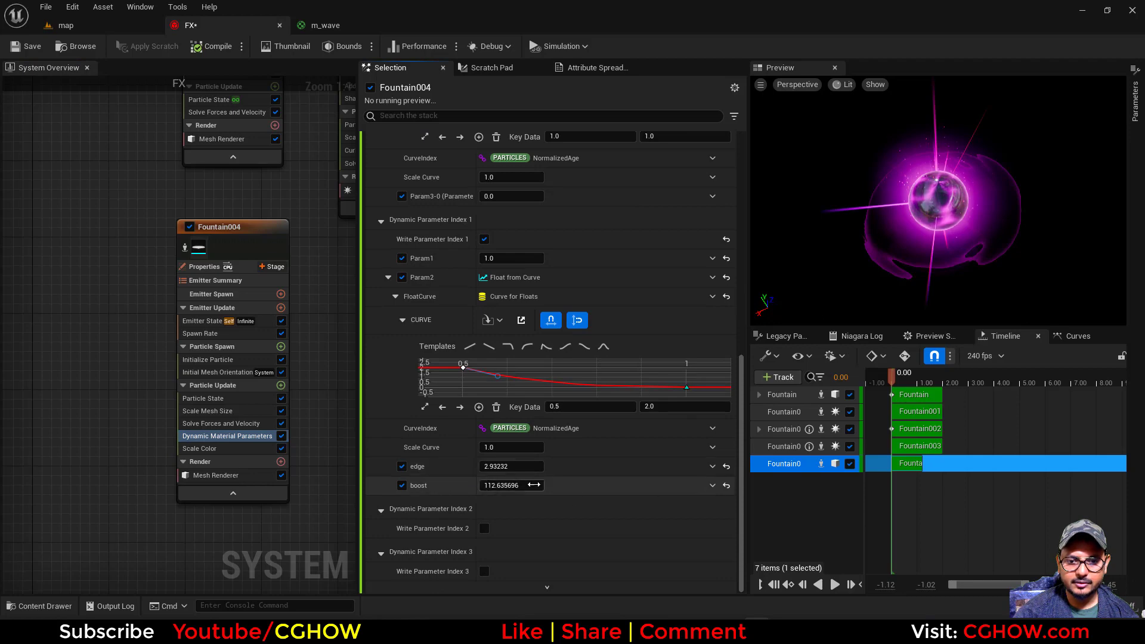
click(712, 489)
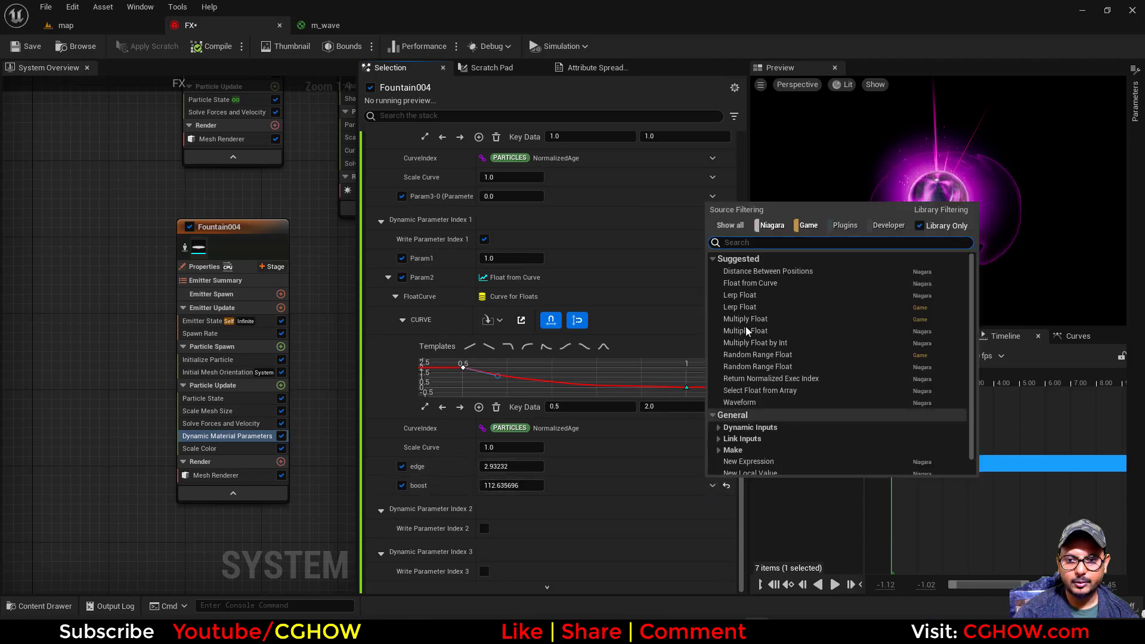
click(782, 283)
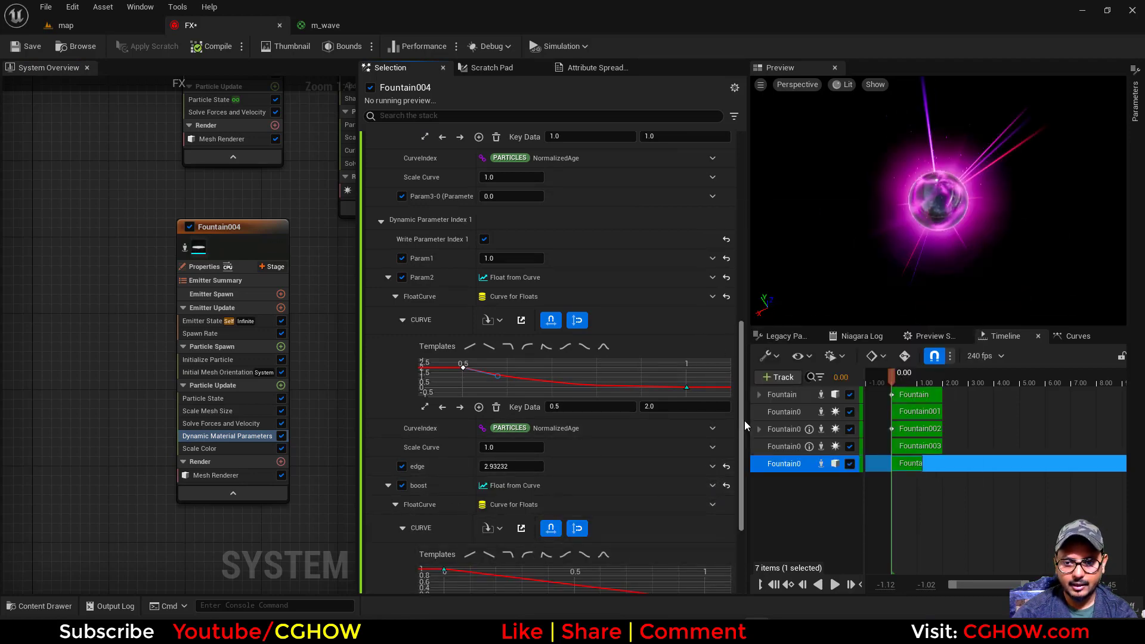
scroll(728, 524, down, 3)
click(444, 399)
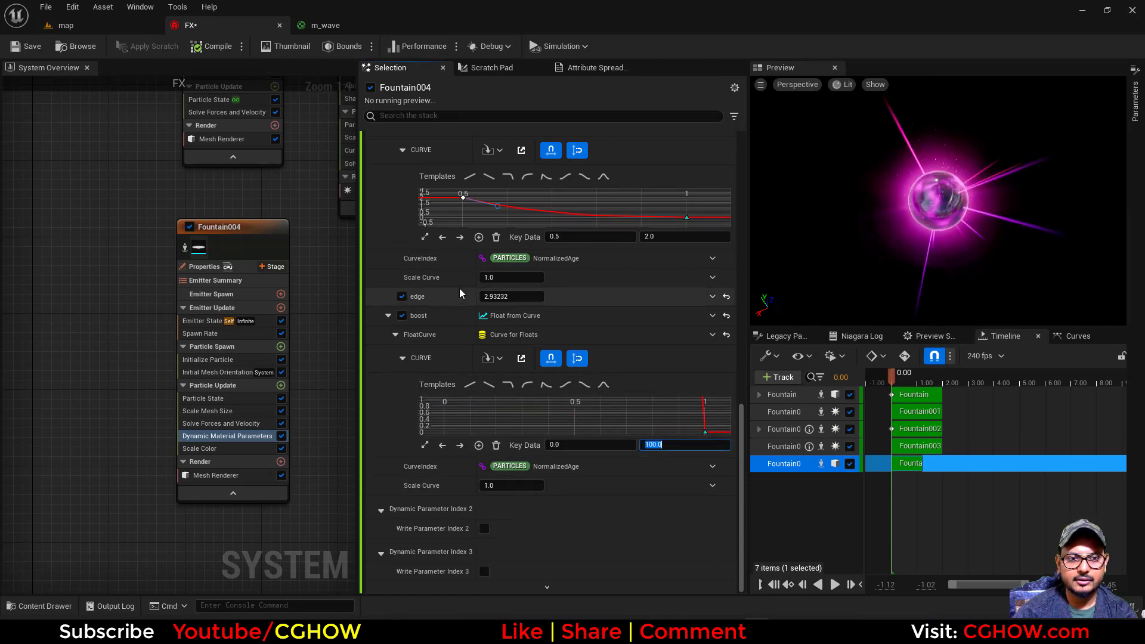
click(62, 35)
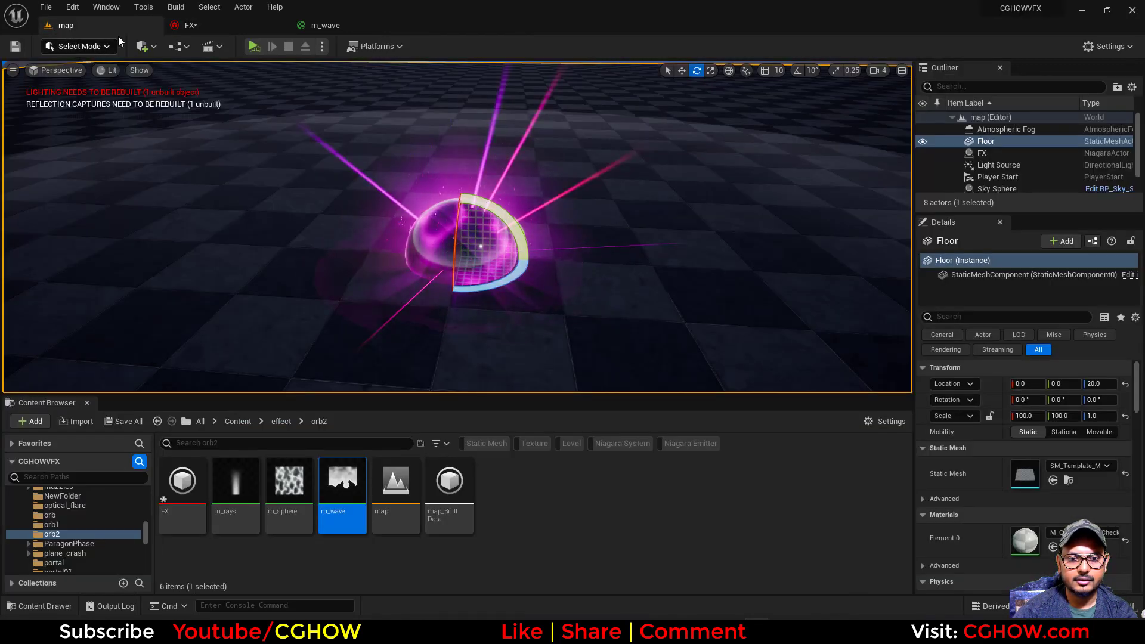
Set the first key of Fountain004's boost curve to time 0.5 and value 507.805298, checking the waves in the level
click(189, 25)
click(426, 448)
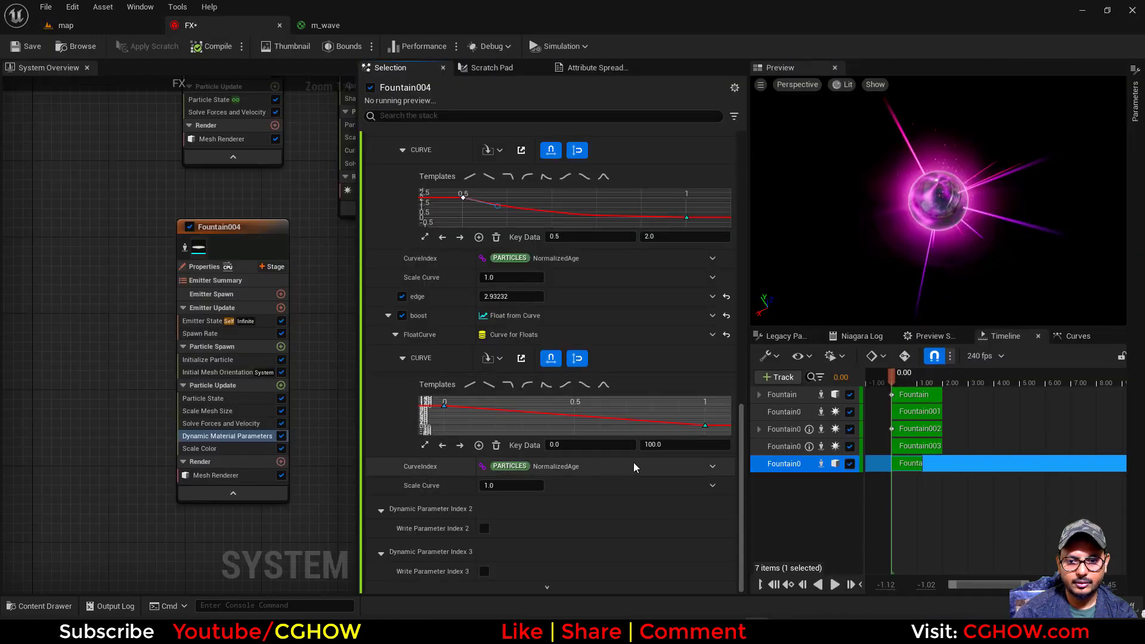
key(ctrl+z)
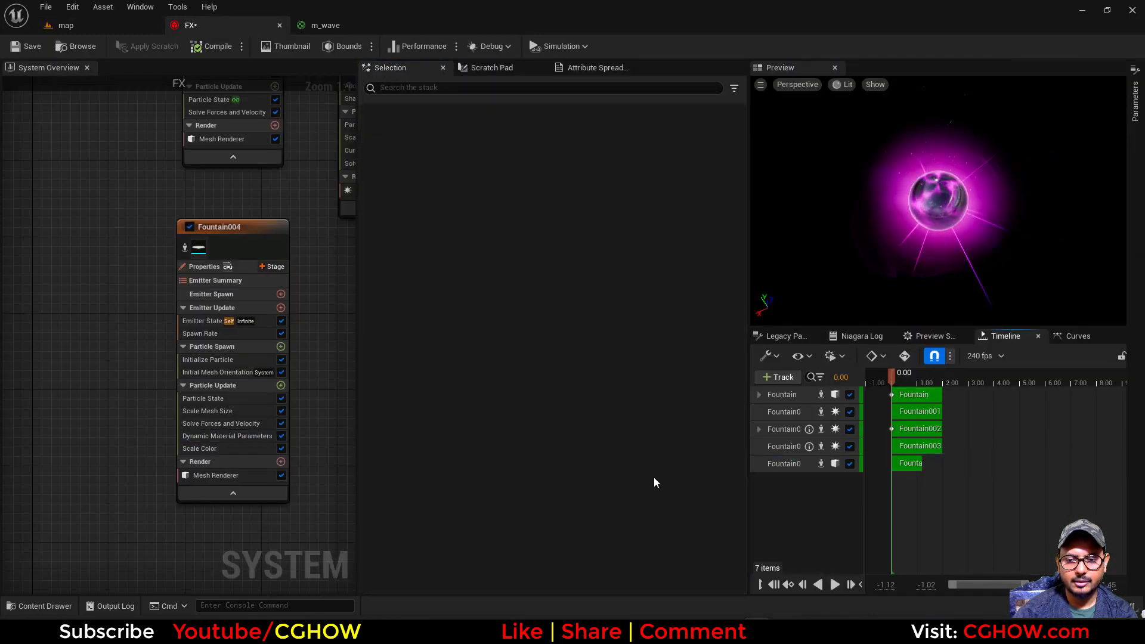
click(226, 436)
scroll(609, 474, down, 2)
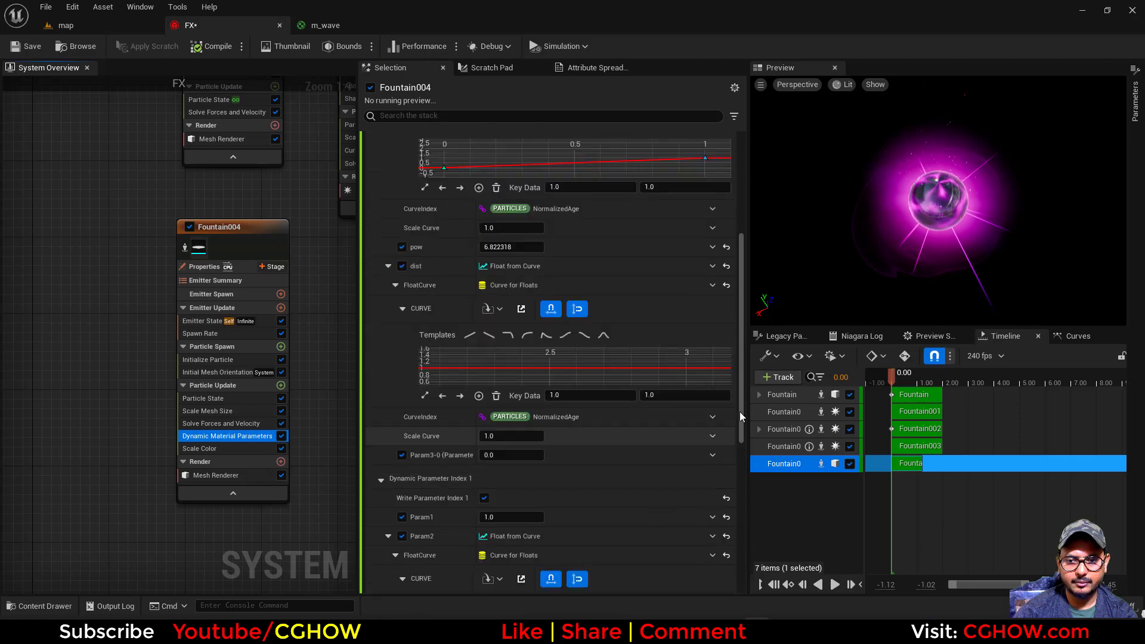
scroll(726, 525, down, 5)
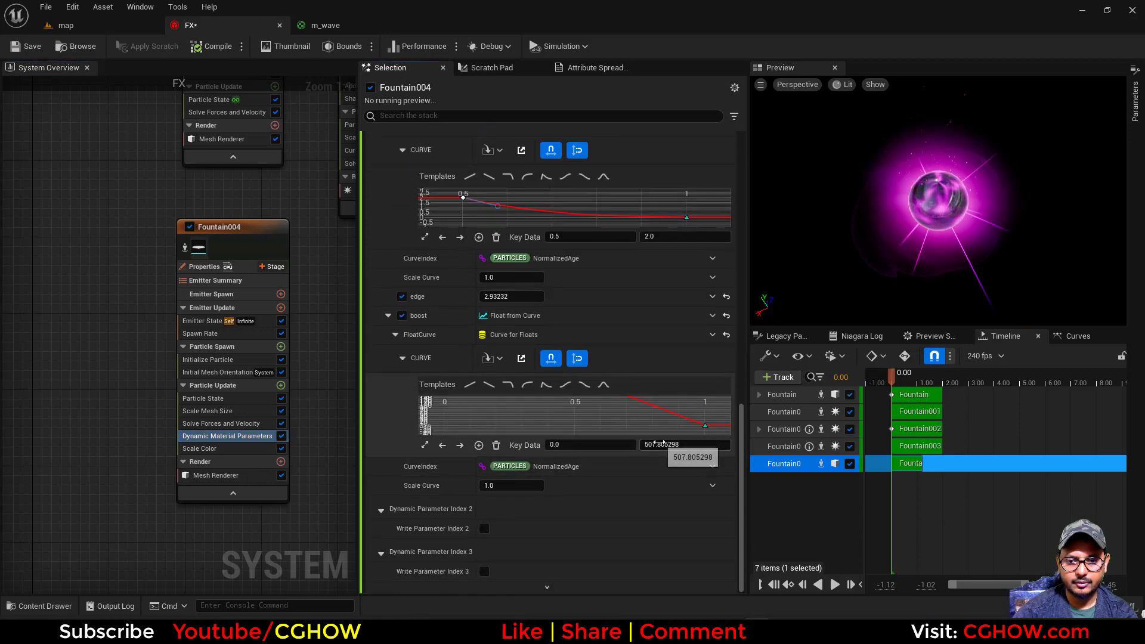
click(117, 27)
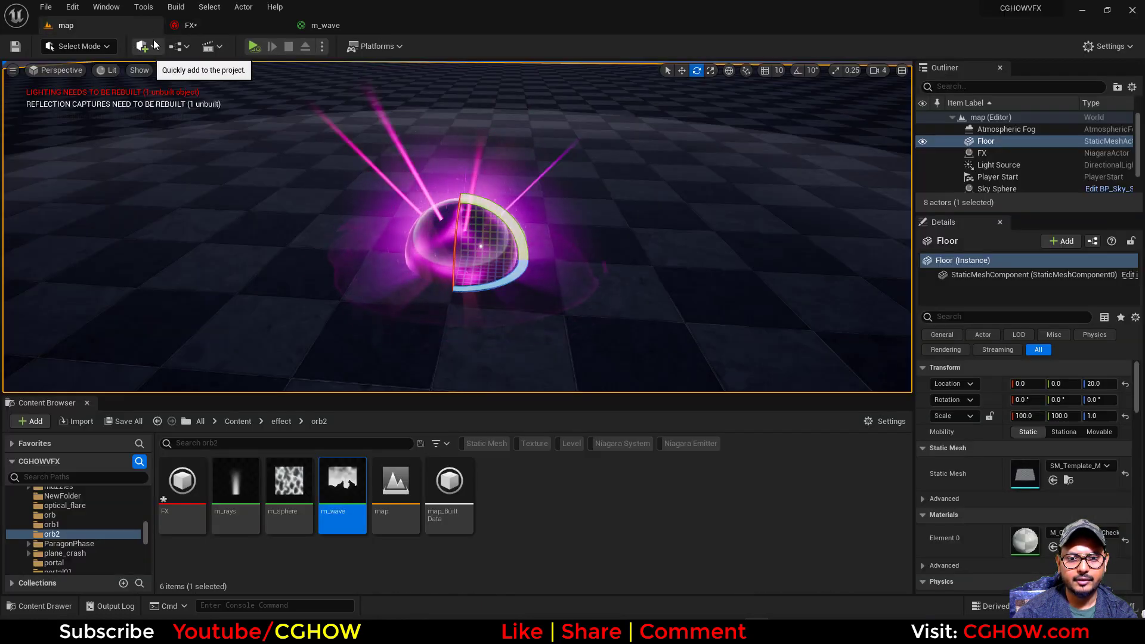
click(184, 27)
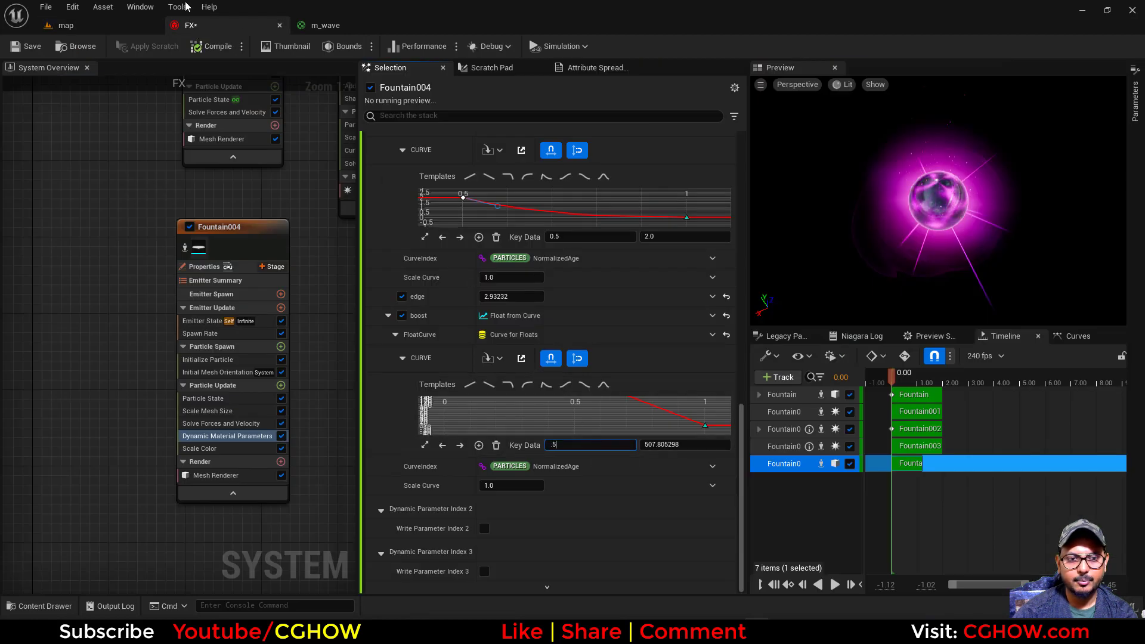
click(129, 25)
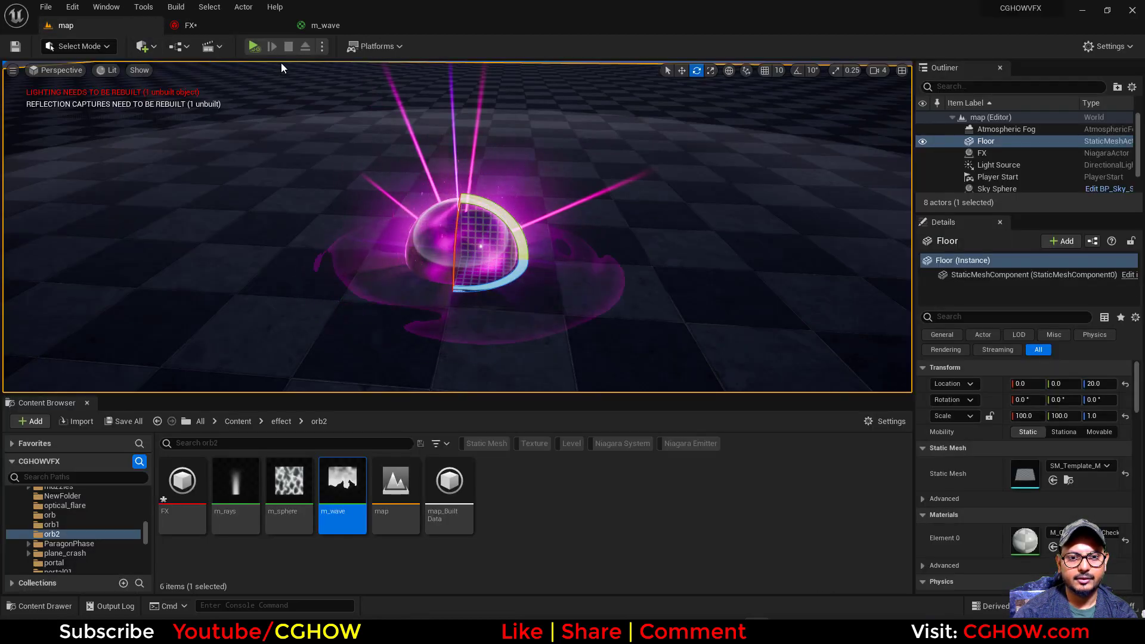
Try a SpawnRate of 10.0 on Fountain004 and check the wave density in the level
click(231, 27)
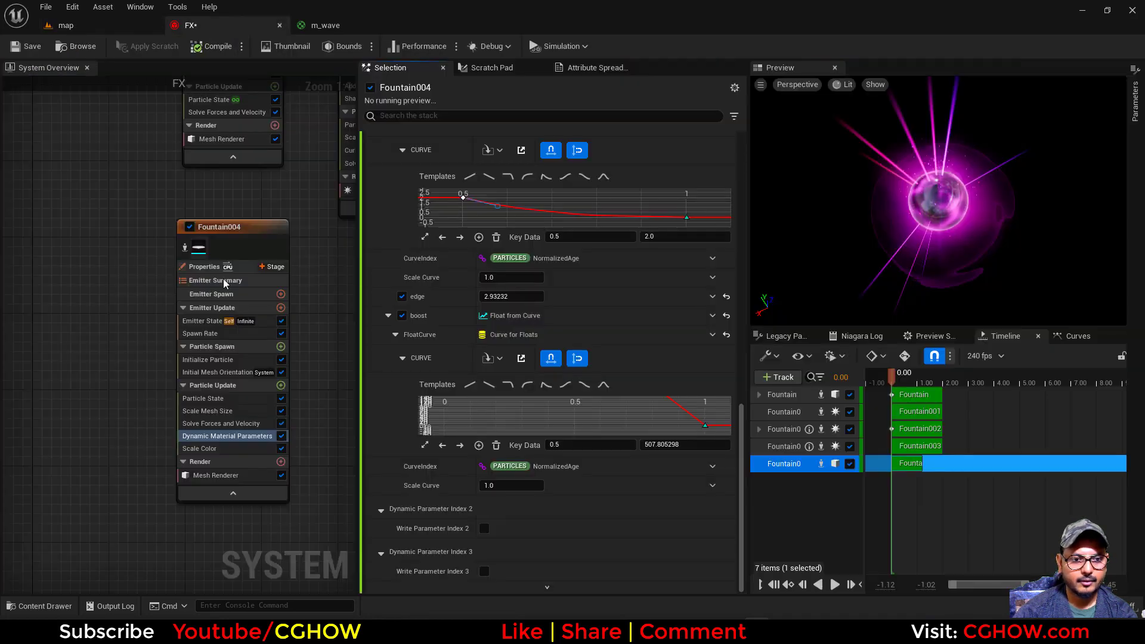
click(203, 333)
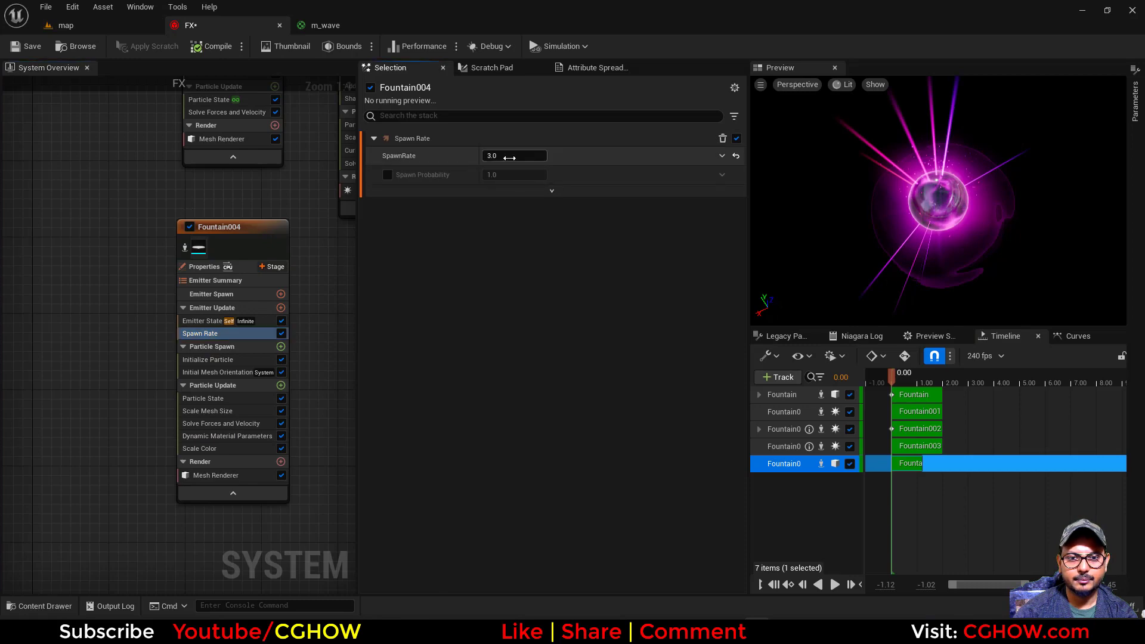
click(108, 28)
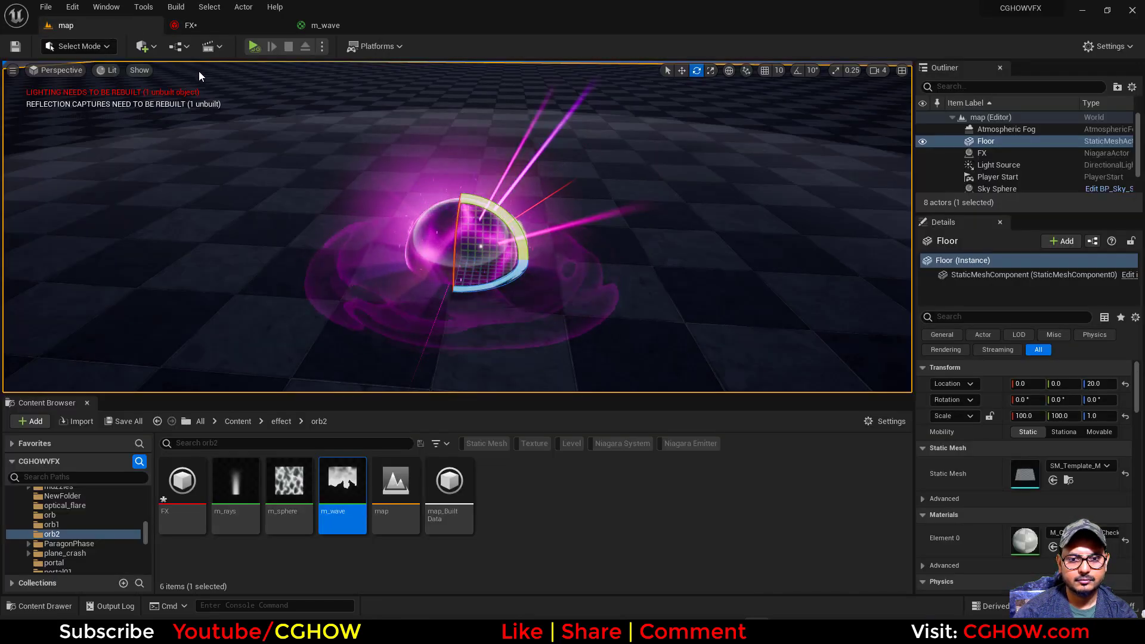
Set Fountain004's SpawnRate to 5.0 and inspect the waves around the orb in the level
click(219, 30)
click(513, 156)
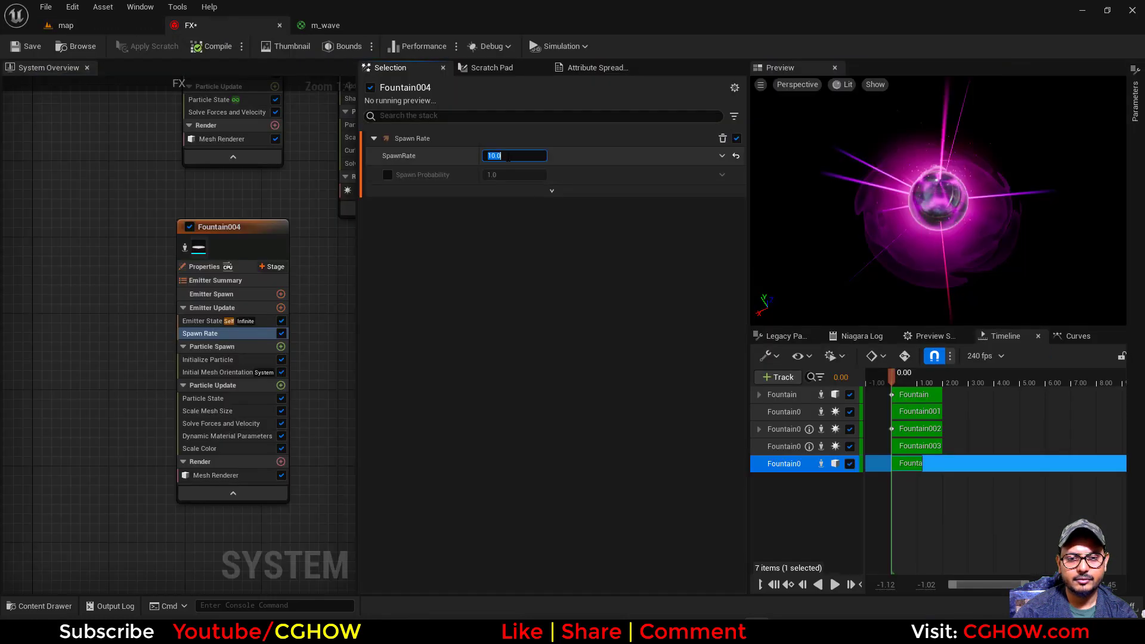
click(105, 30)
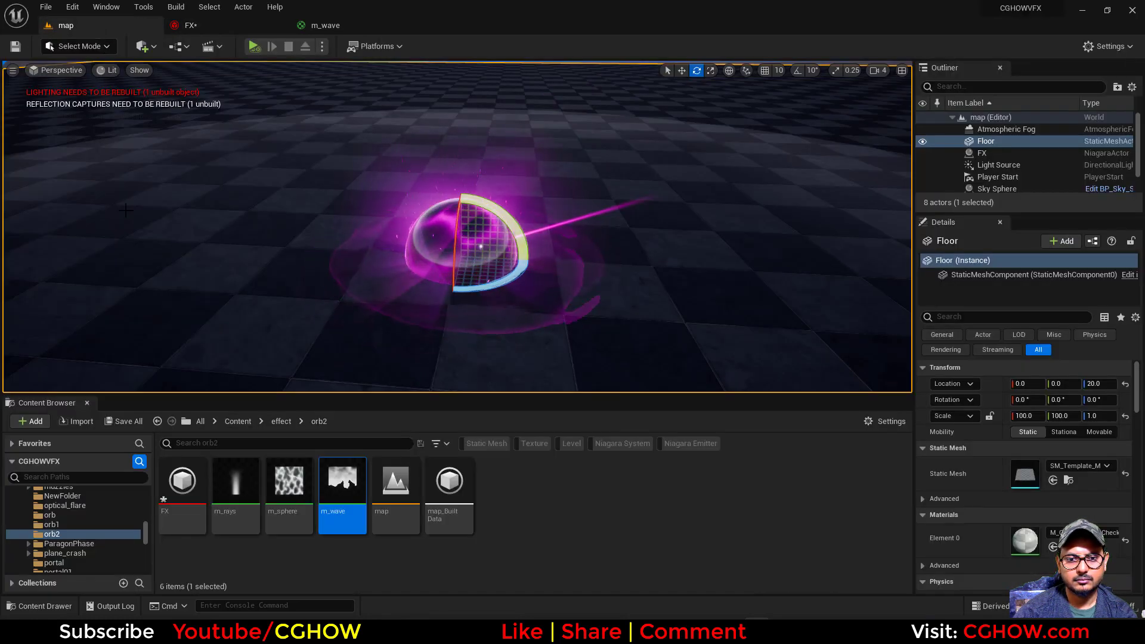
click(460, 251)
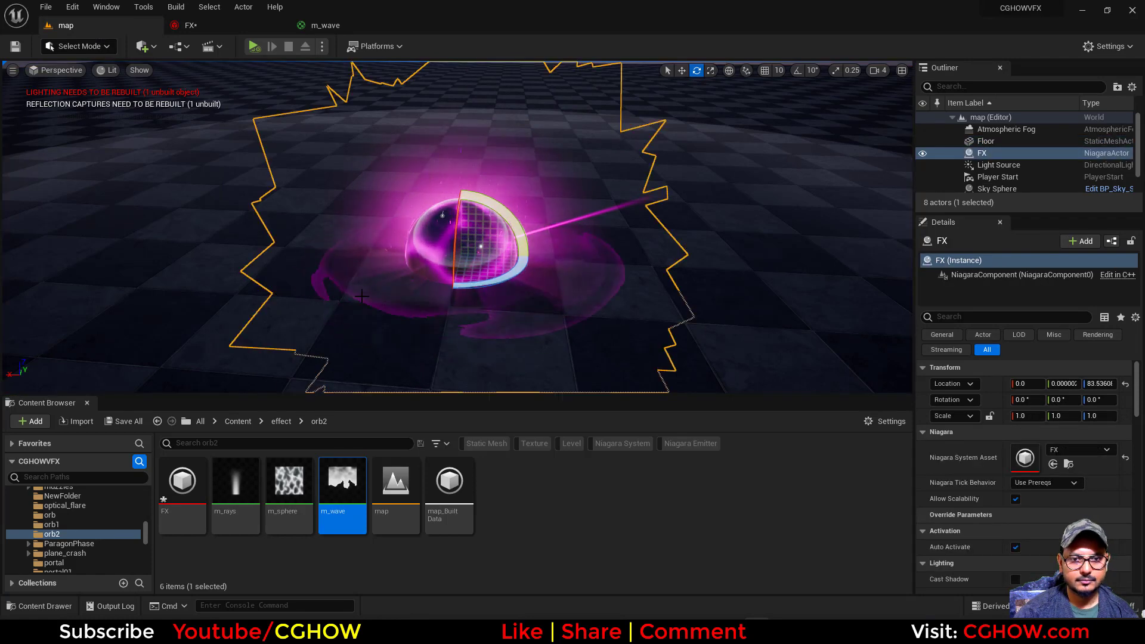
alt+drag(783, 348, 547, 258)
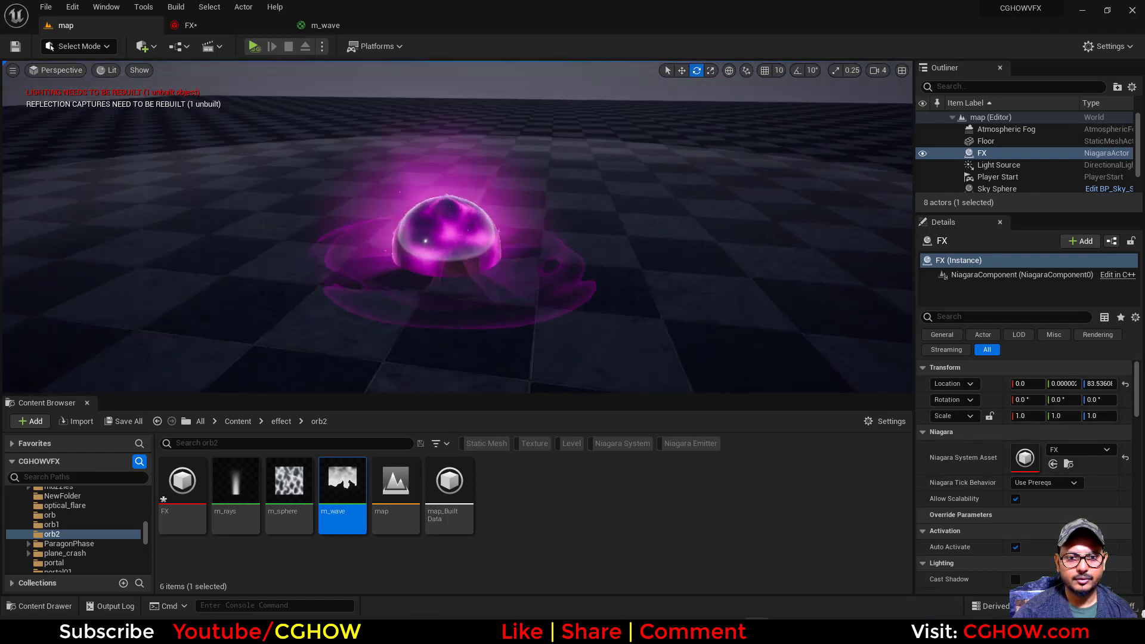
Isolate Fountain002, enable Determinism in its emitter properties, and check the light rays in the level
click(210, 28)
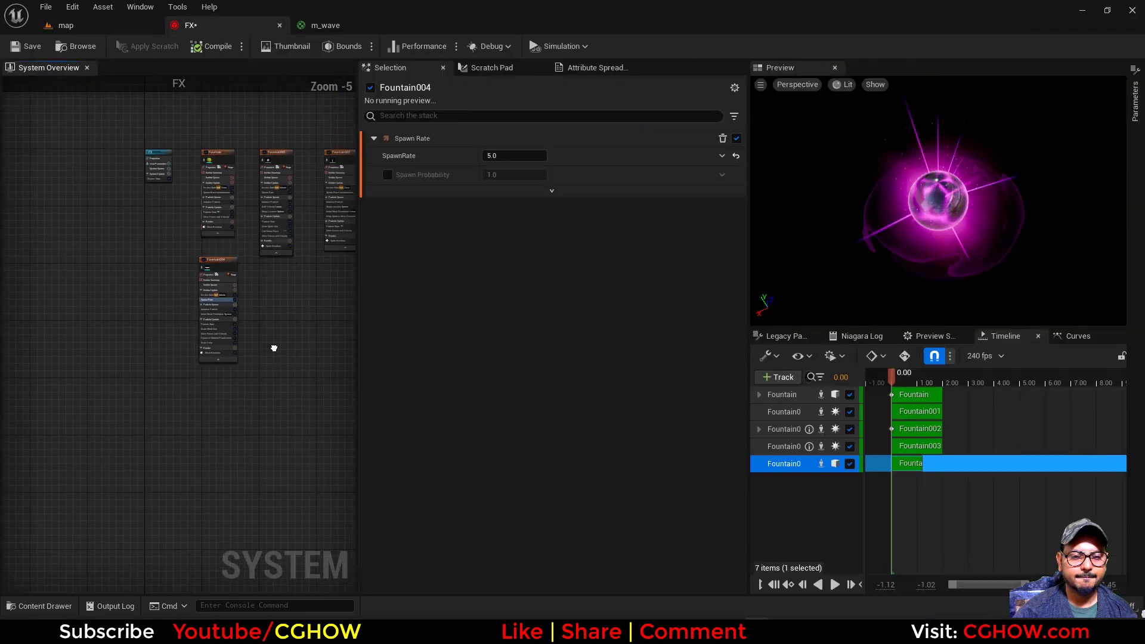
scroll(237, 187, up, 2)
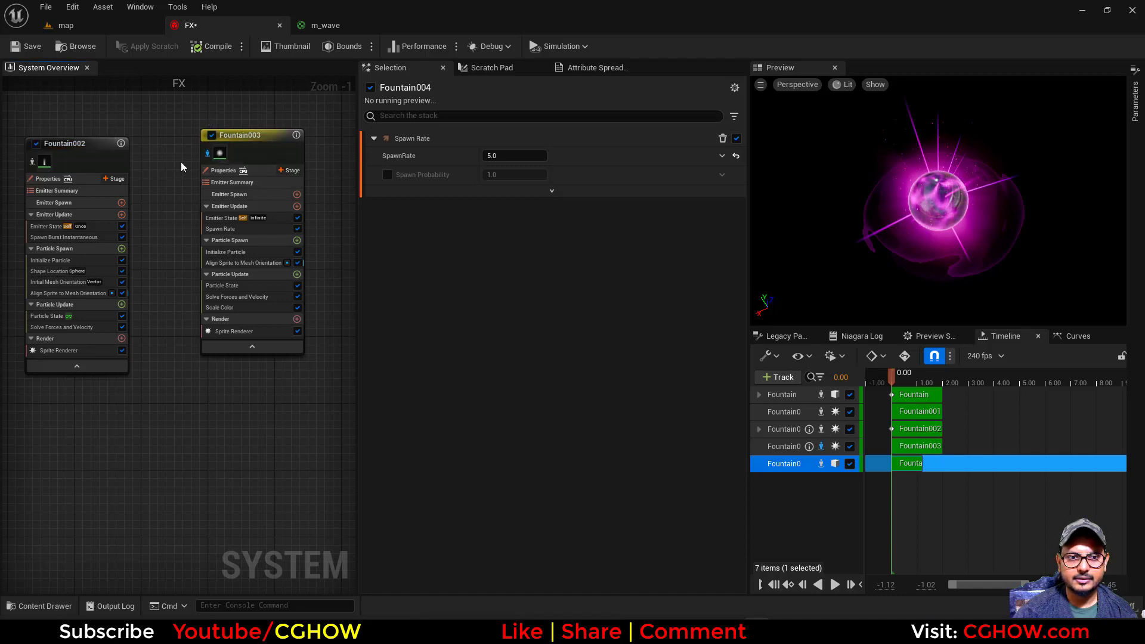
mouse_move(898, 377)
mouse_down()
mouse_move(928, 377)
mouse_move(902, 380)
mouse_up()
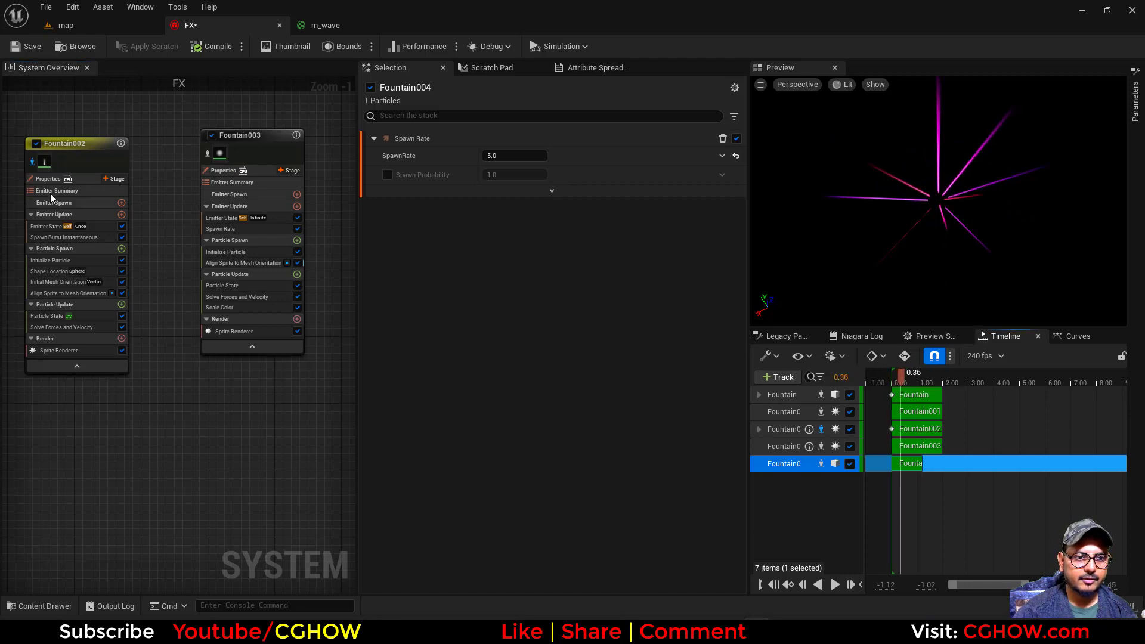
click(47, 178)
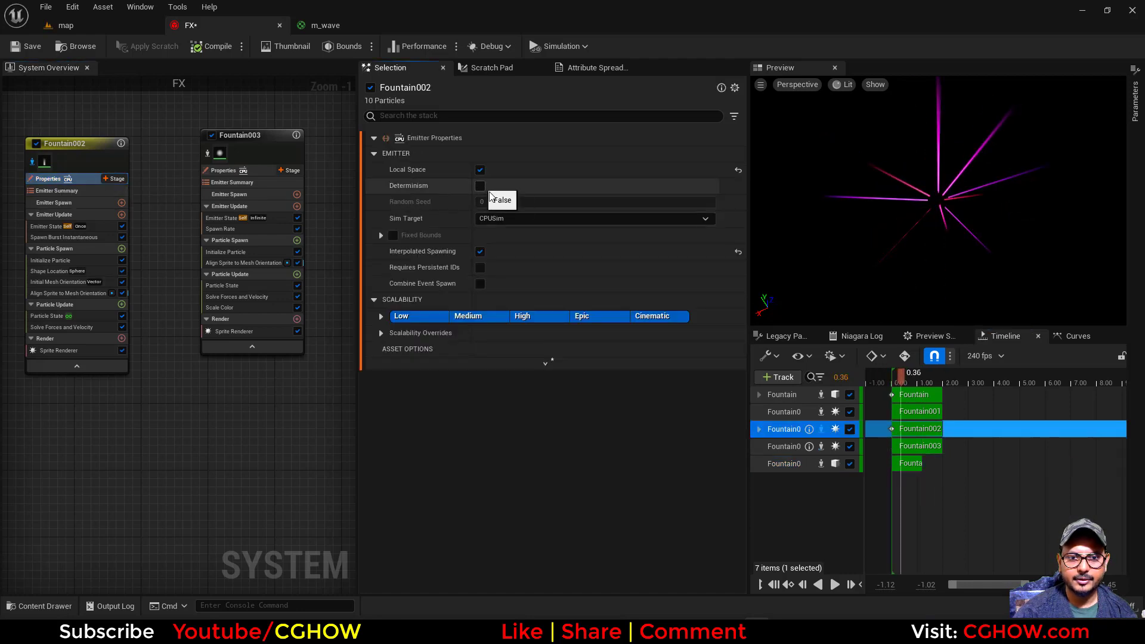
click(480, 186)
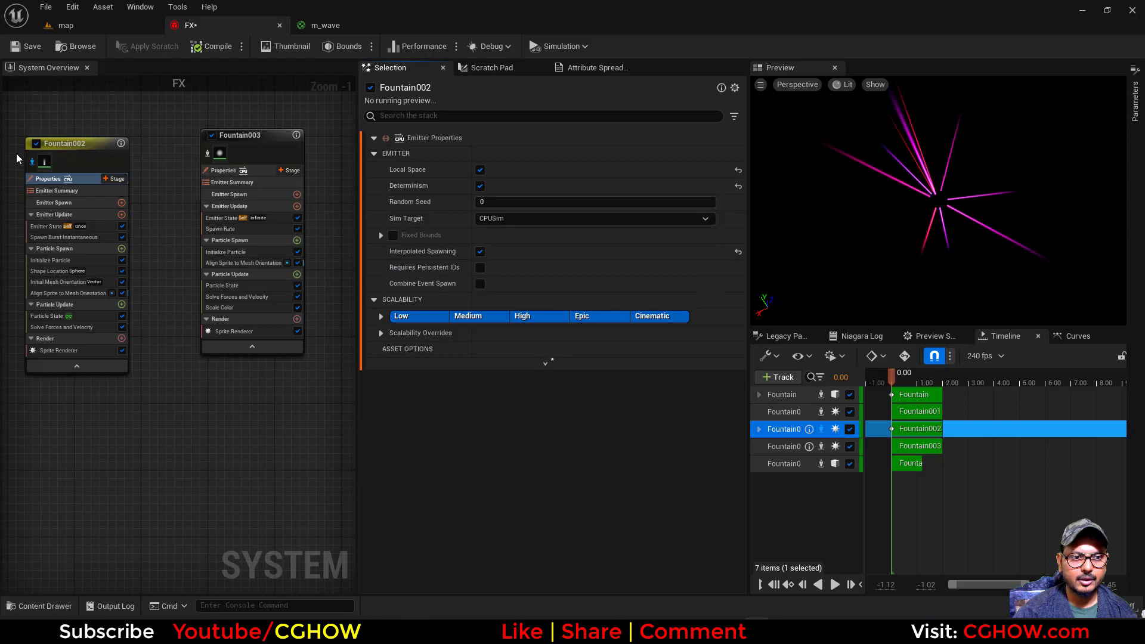
click(121, 27)
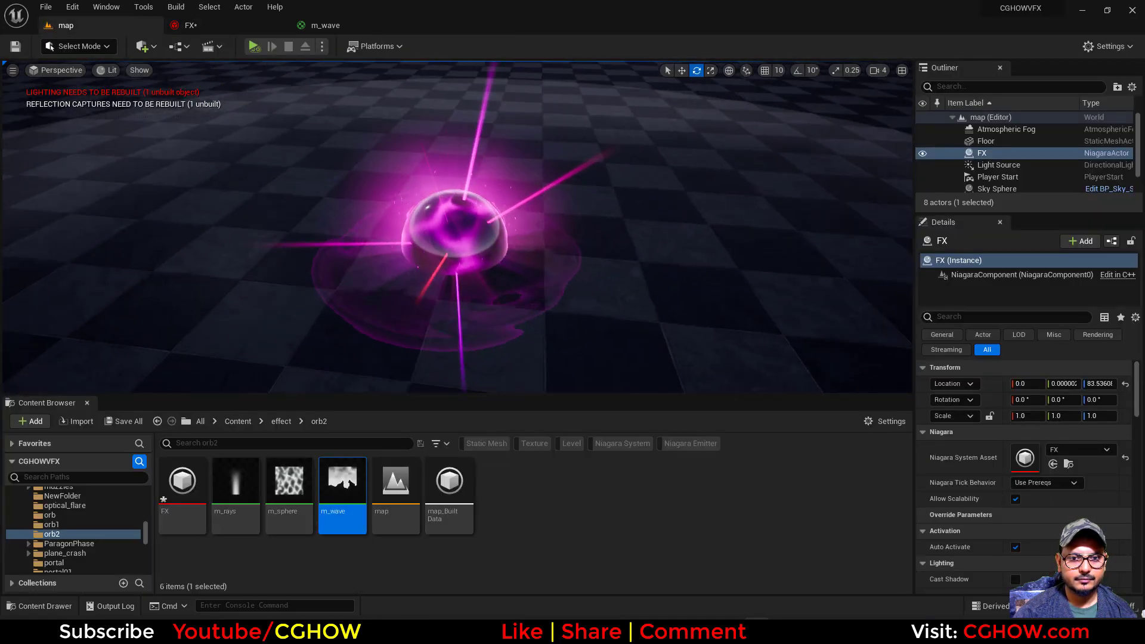
alt+drag(682, 327, 590, 334)
alt+drag(675, 335, 621, 352)
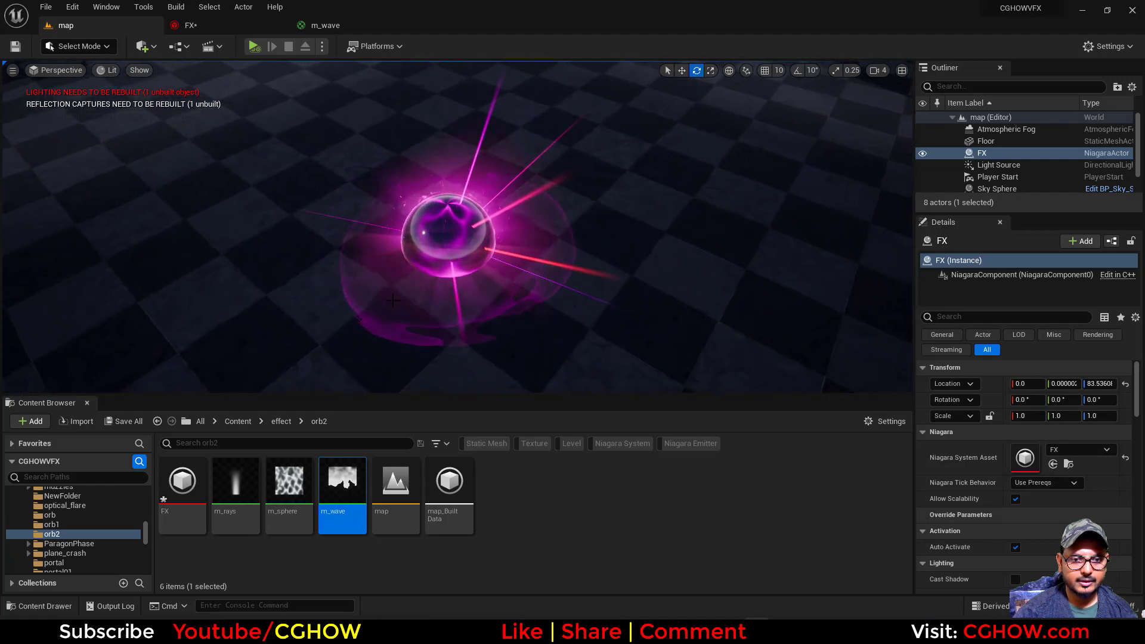
Isolate the Fountain004 emitter and play its waves in the effect preview
click(217, 23)
right_drag(170, 464, 327, 303)
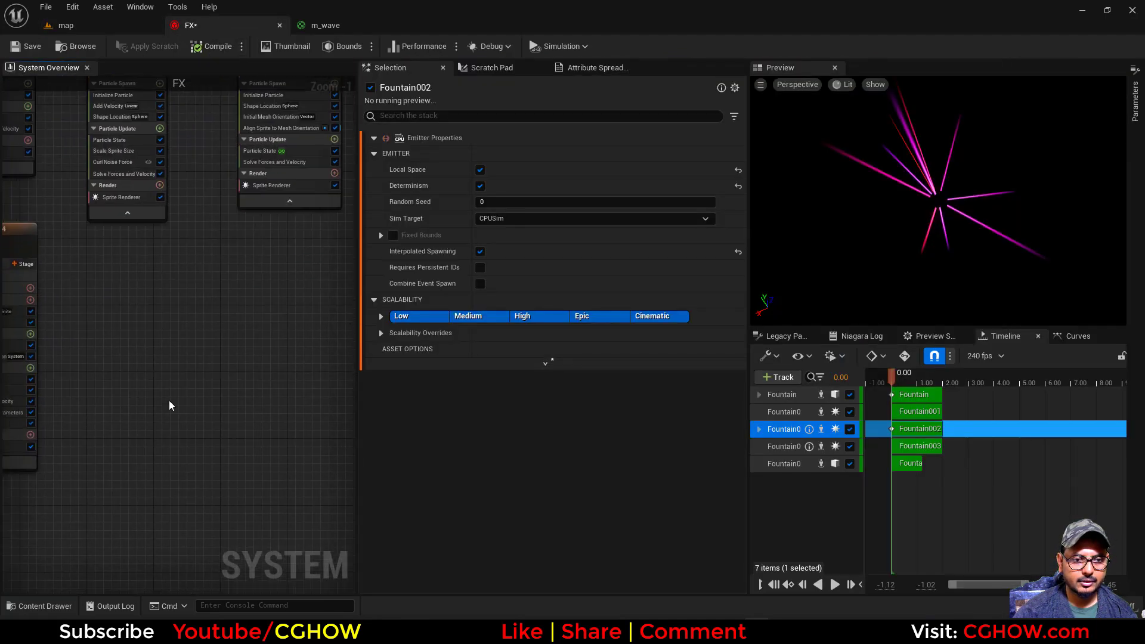
scroll(169, 400, down, 4)
right_drag(143, 434, 209, 460)
scroll(187, 303, up, 5)
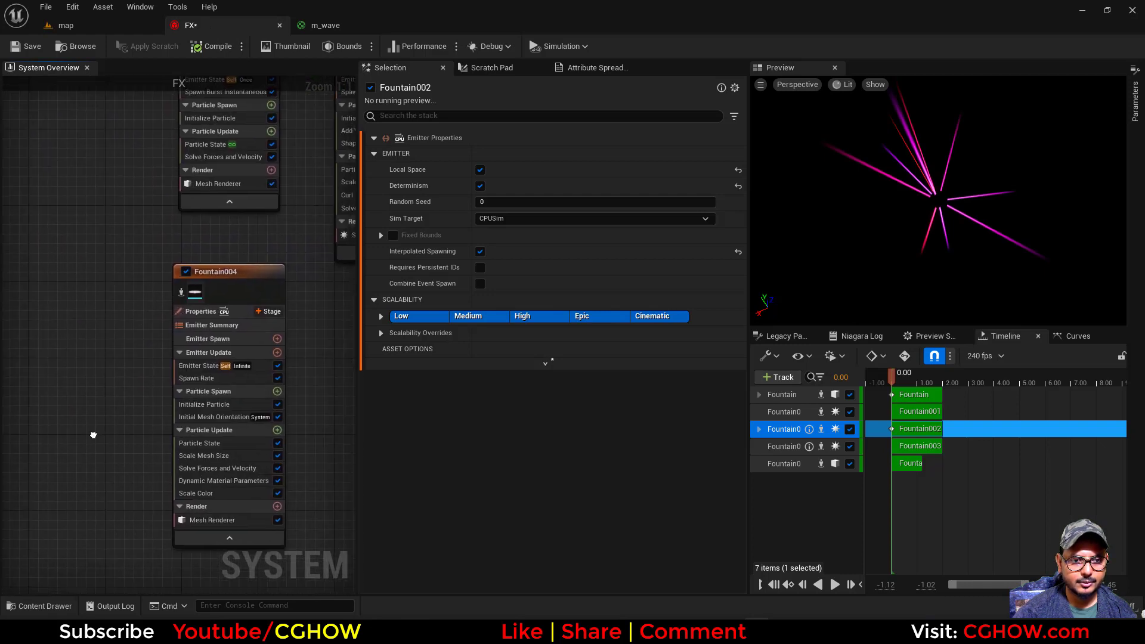
right_drag(169, 308, 136, 260)
click(152, 247)
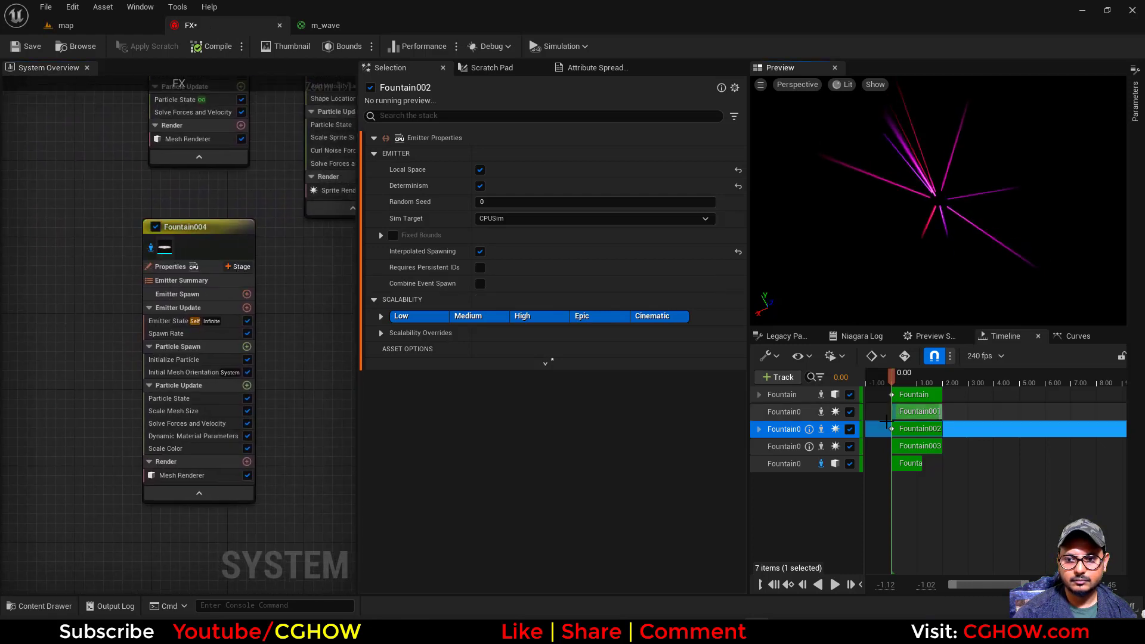
click(835, 584)
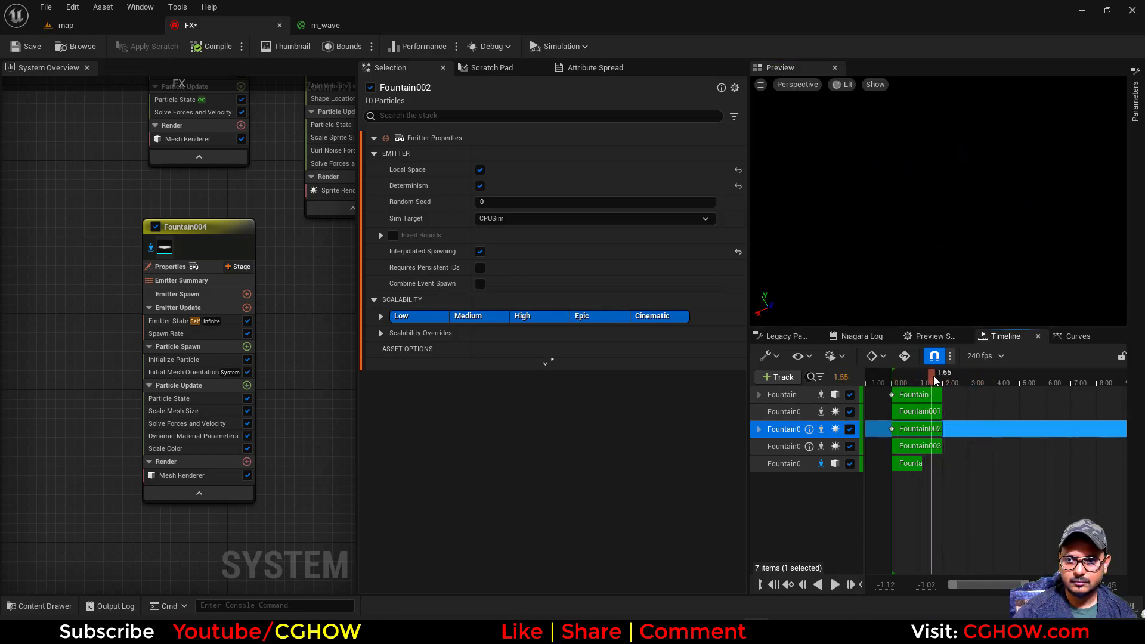
Set the time of the end key of Fountain004's Scale Mesh Size curve to 0.5 and preview the waves' growth
click(182, 399)
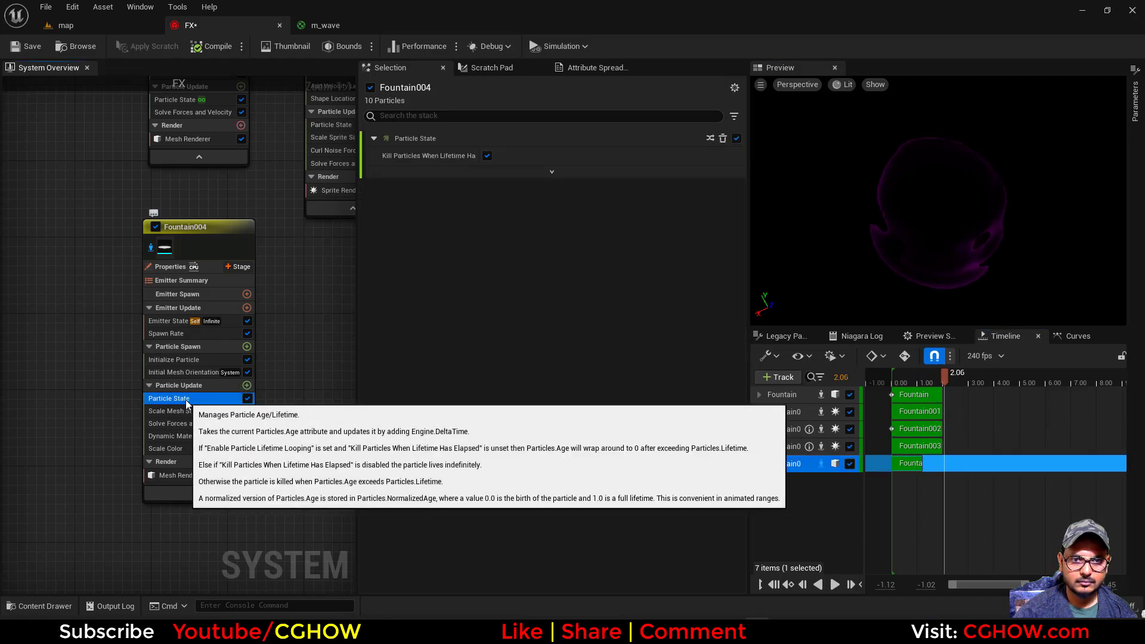
click(192, 359)
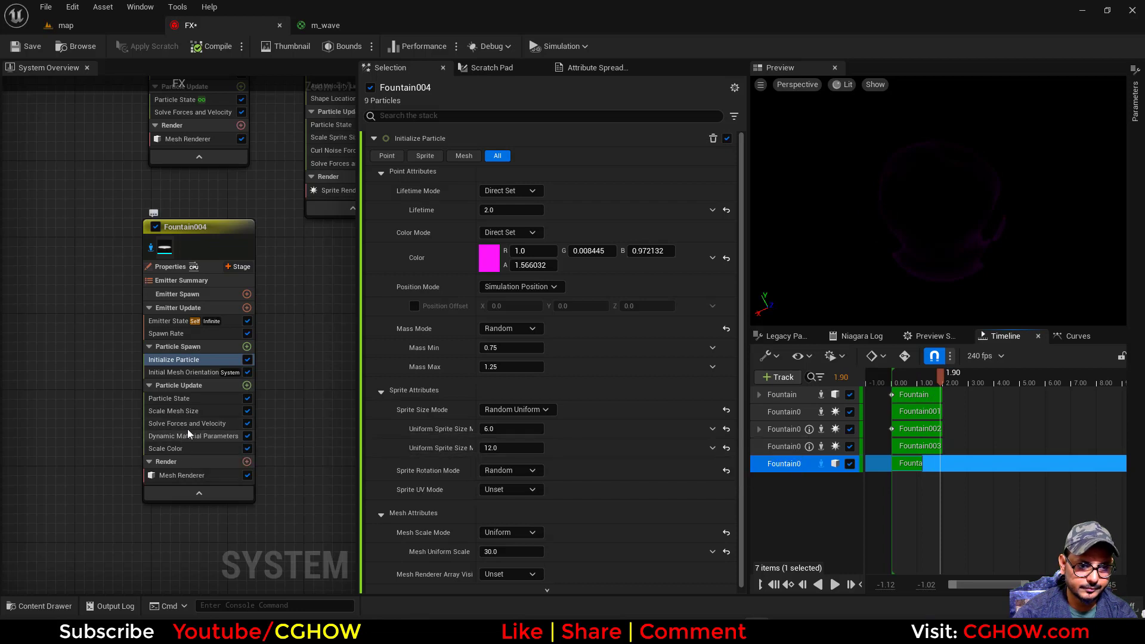
click(179, 411)
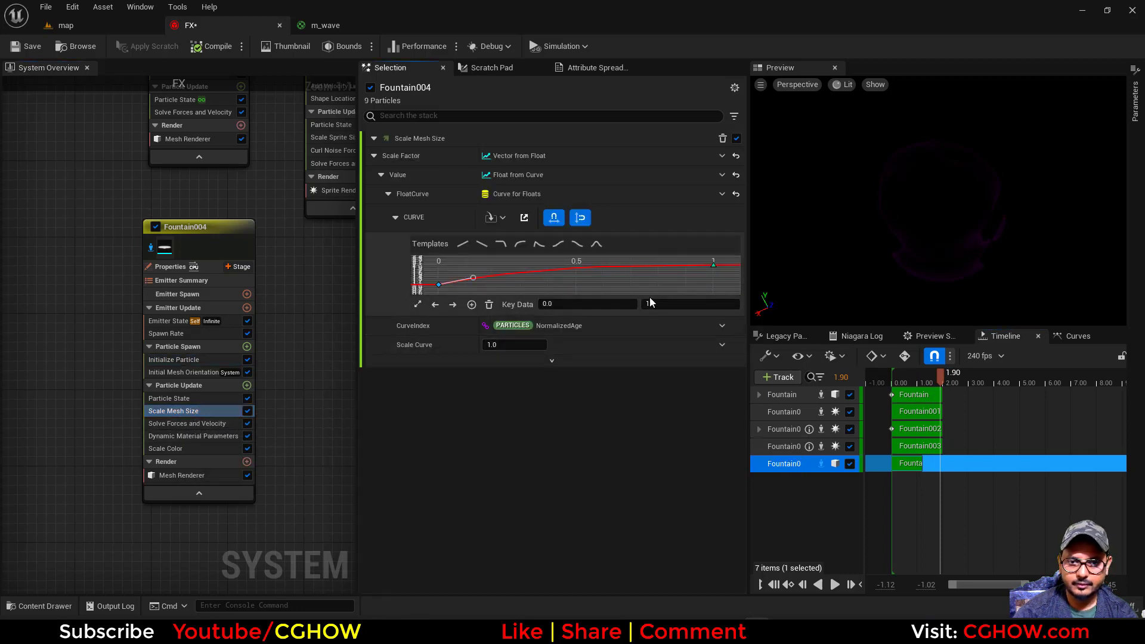
click(587, 311)
text(.5)
key(Return)
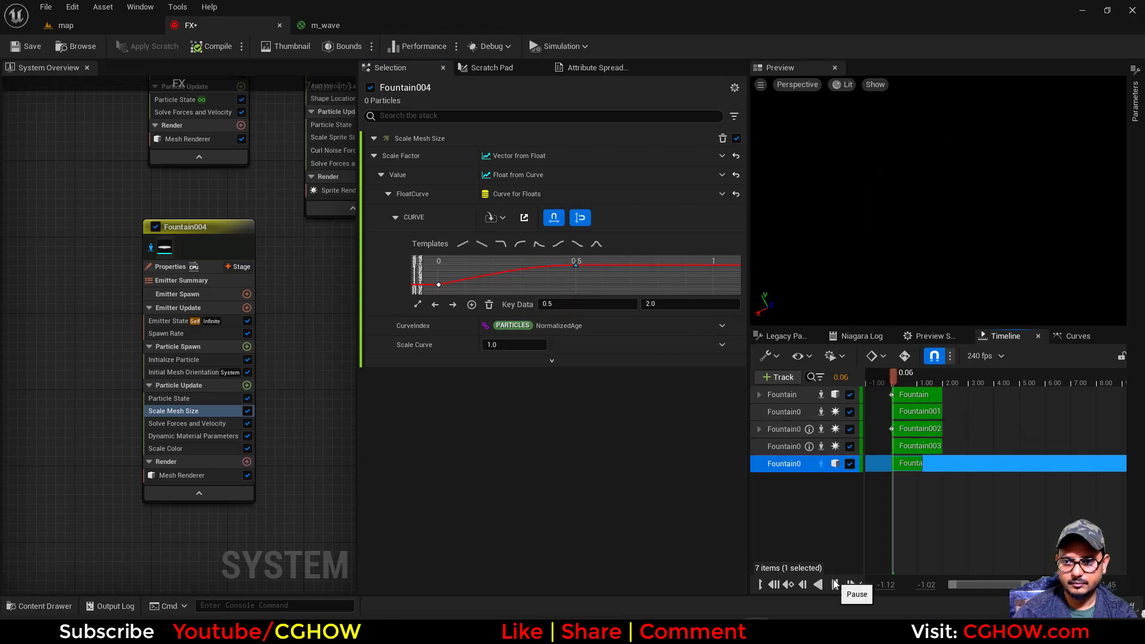
mouse_move(943, 375)
mouse_down()
mouse_move(917, 378)
mouse_move(948, 381)
mouse_up()
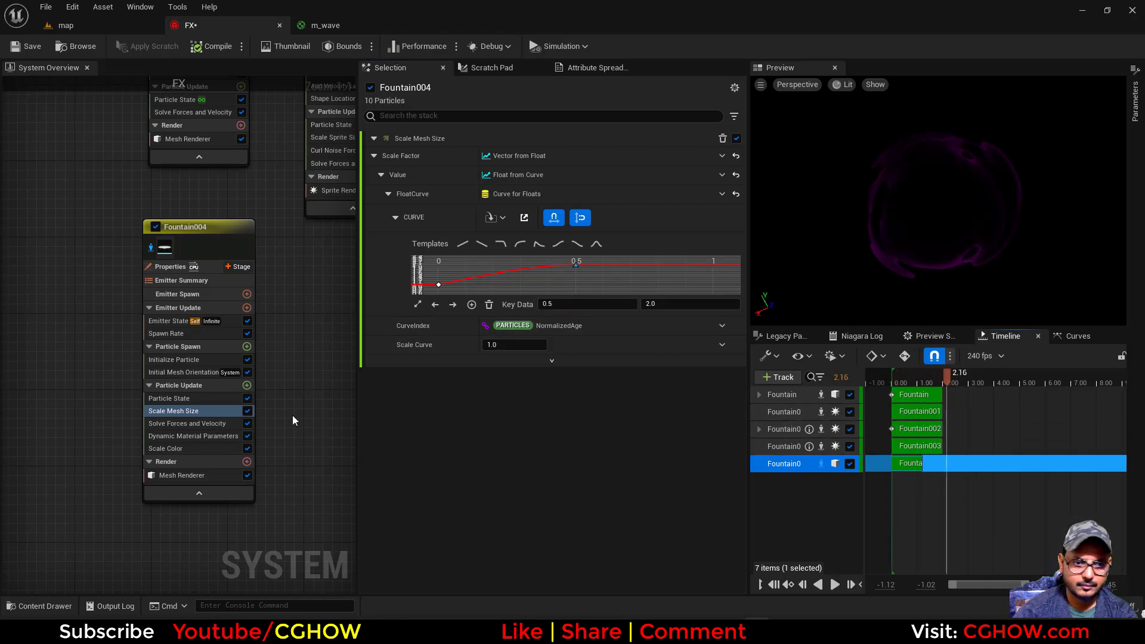
Try pow values of 0.0 and 1.0 in Fountain004's Dynamic Material Parameters while scrubbing through the preview
click(179, 436)
click(517, 399)
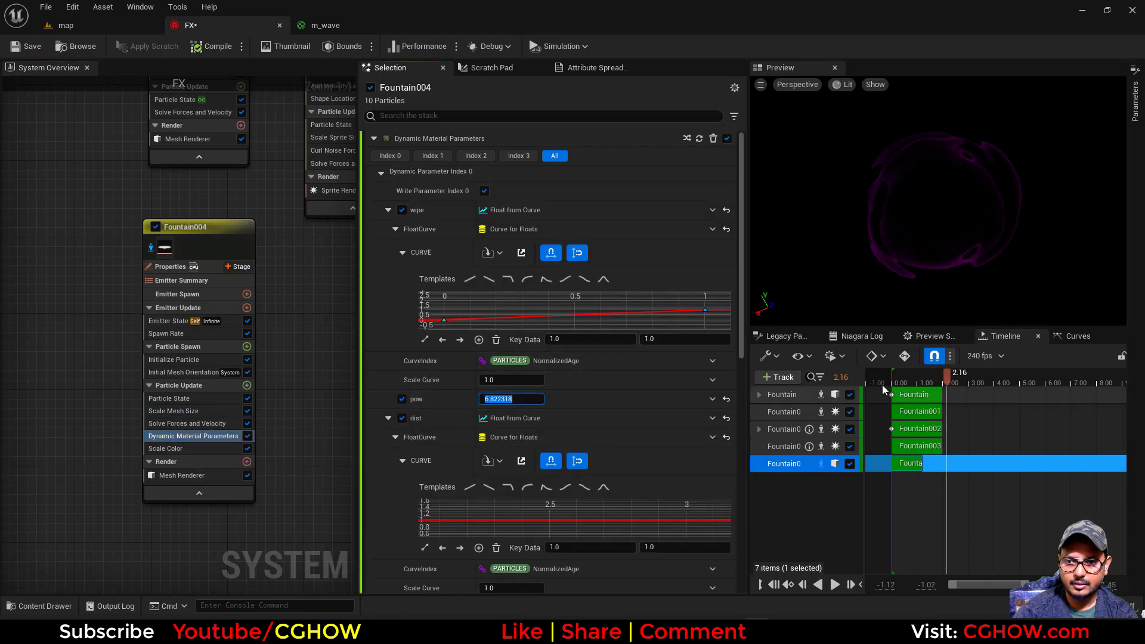
text(0)
mouse_move(937, 381)
mouse_down()
mouse_move(878, 379)
mouse_move(917, 381)
mouse_up()
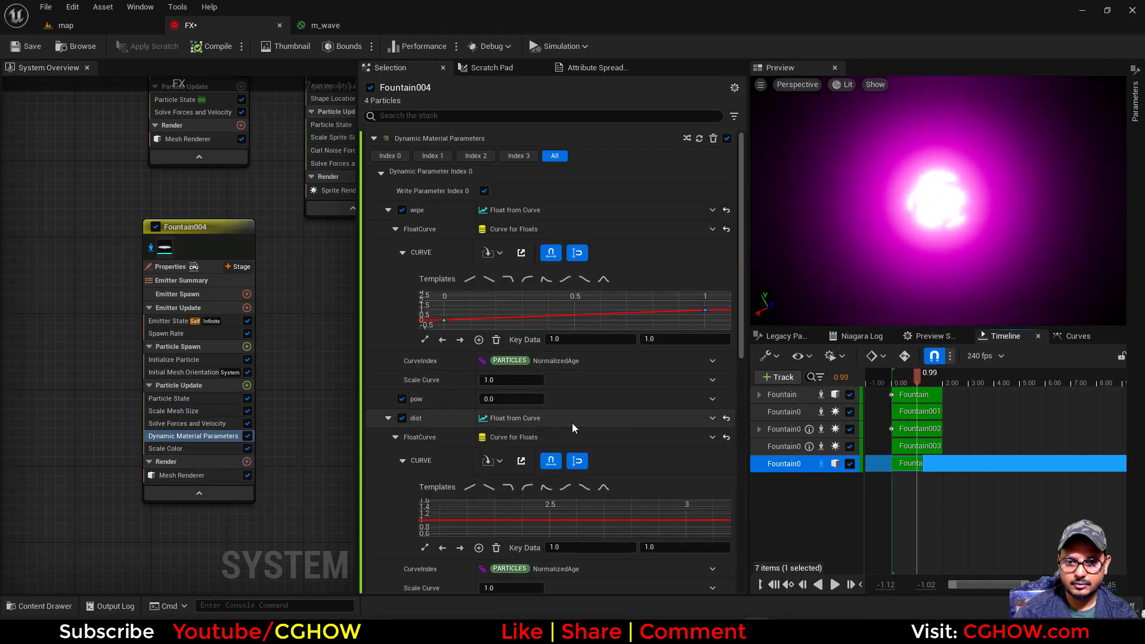
drag(508, 399, 545, 400)
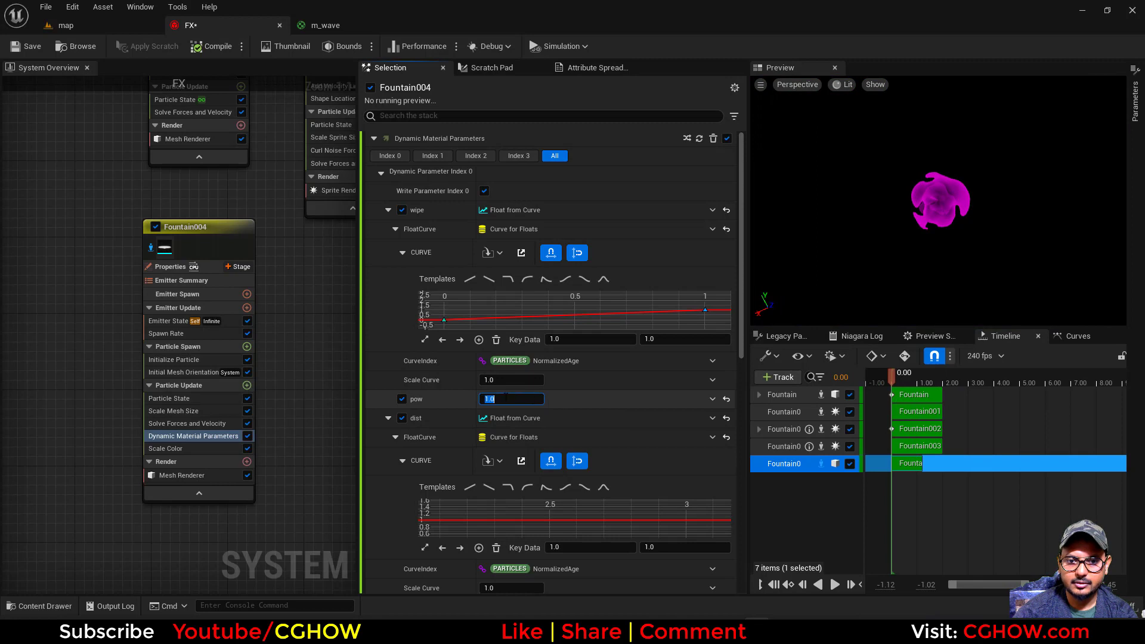
Drive pow in Fountain004's Dynamic Material Parameters with a Float from Curve and set the curve's end key value to 6.0
click(712, 399)
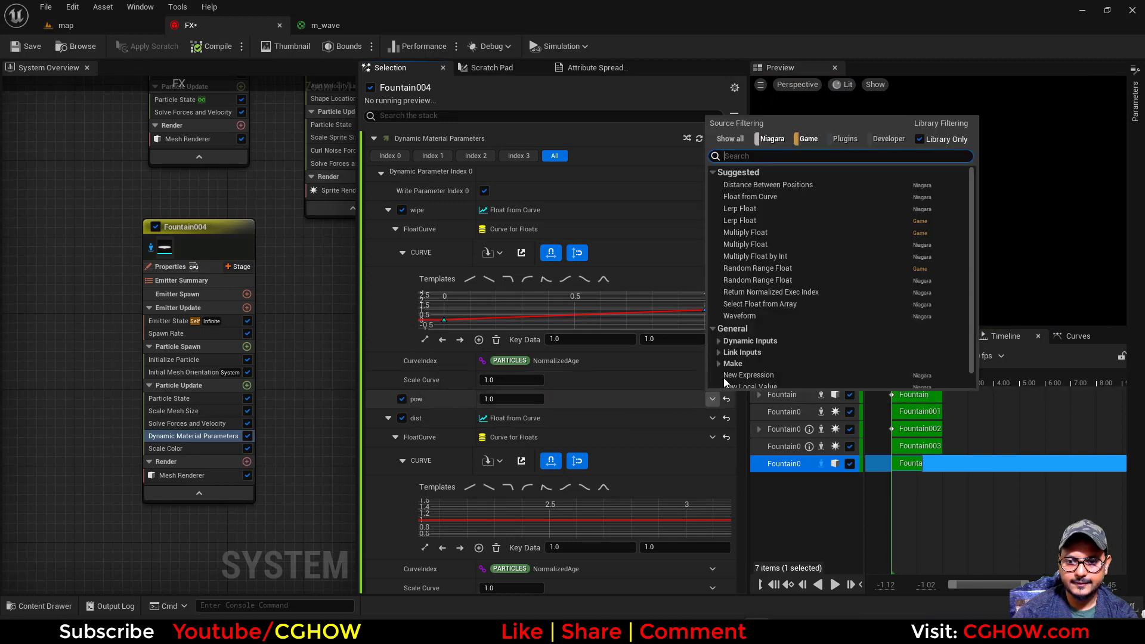
click(752, 197)
click(705, 514)
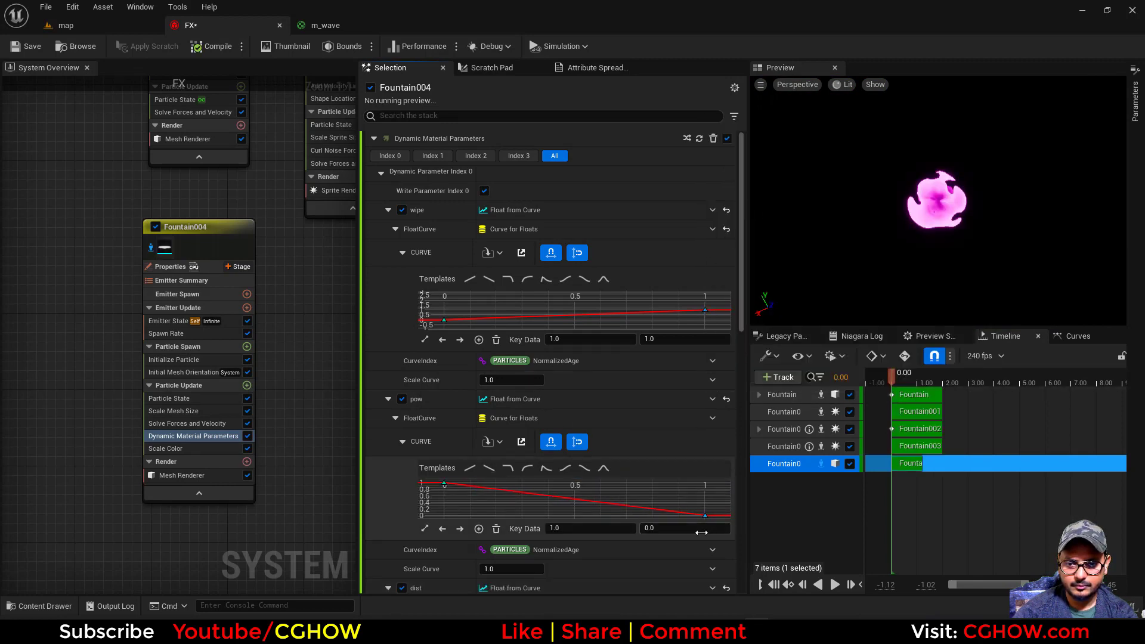
text(6)
key(Return)
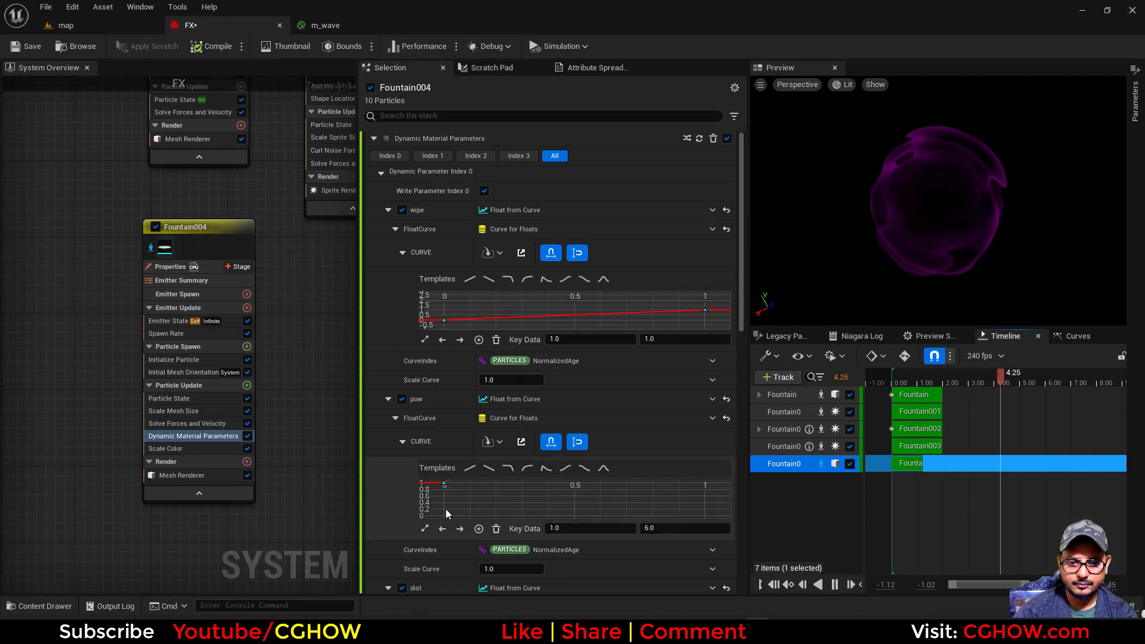
Turn off the isolation of Fountain004 and check the complete orb effect in the level
click(123, 28)
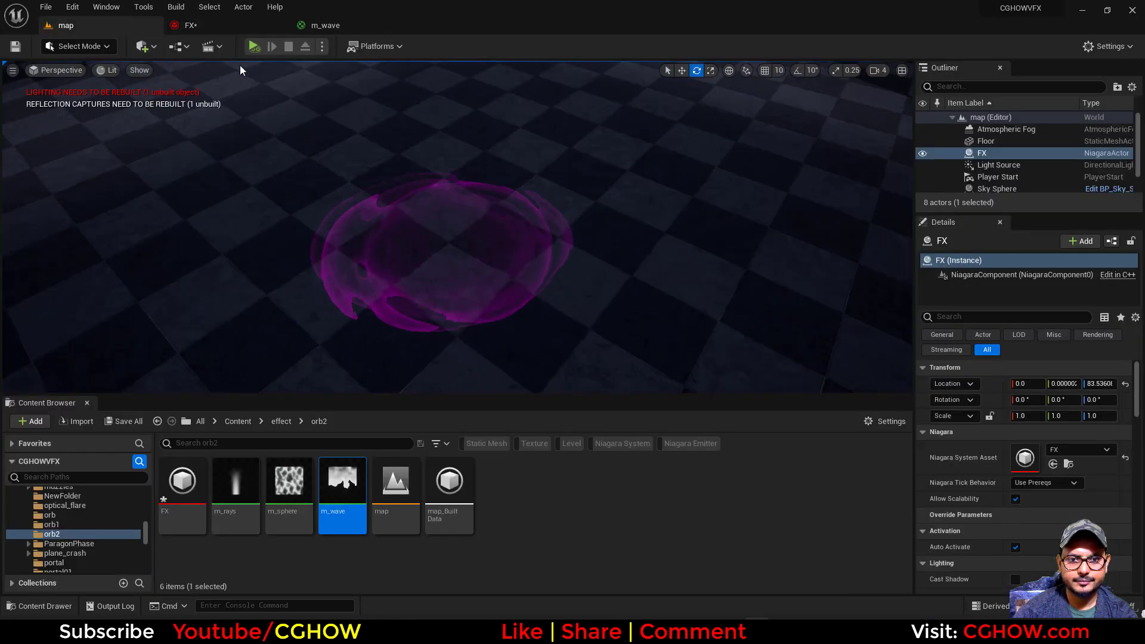
click(206, 27)
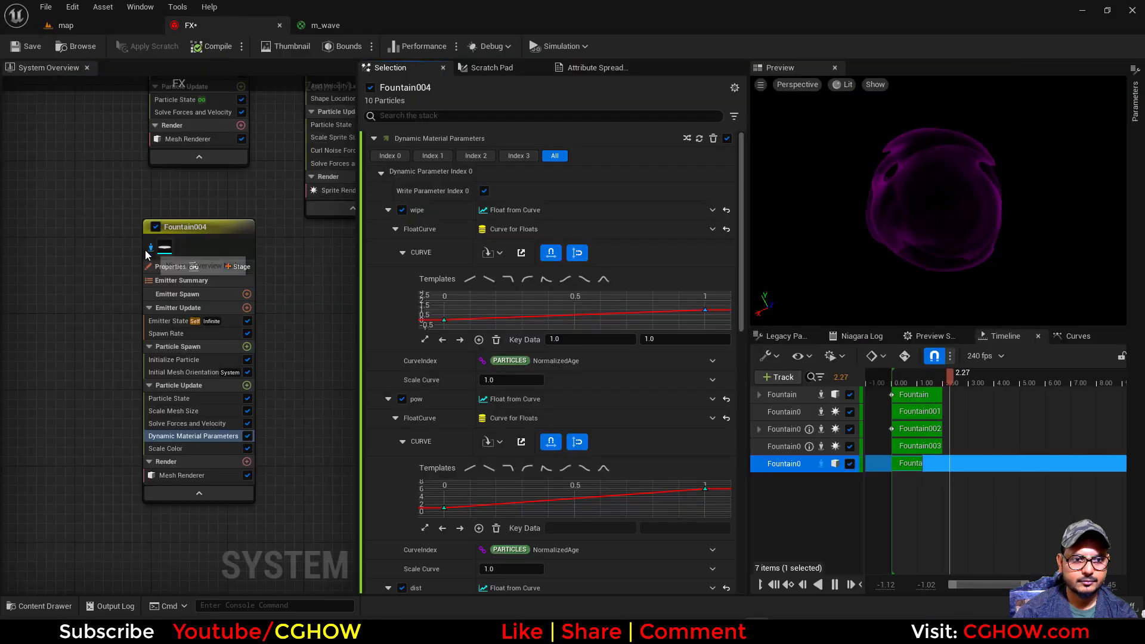
click(104, 26)
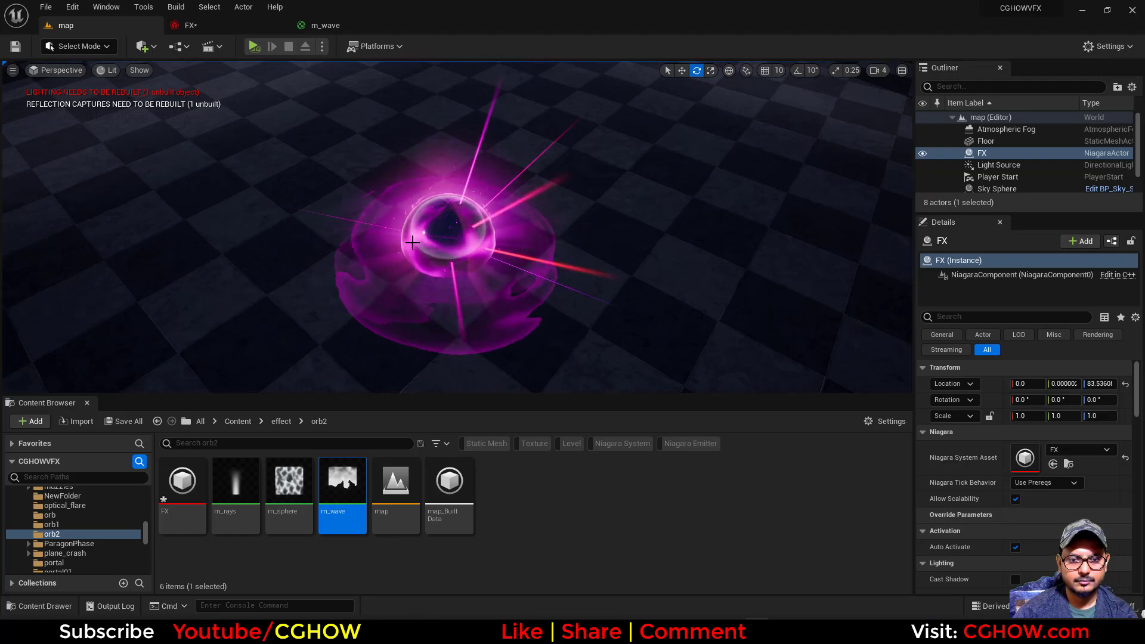
mouse_move(456, 227)
alt+mouse_down()
mouse_move(421, 209)
mouse_move(453, 236)
alt+mouse_up()
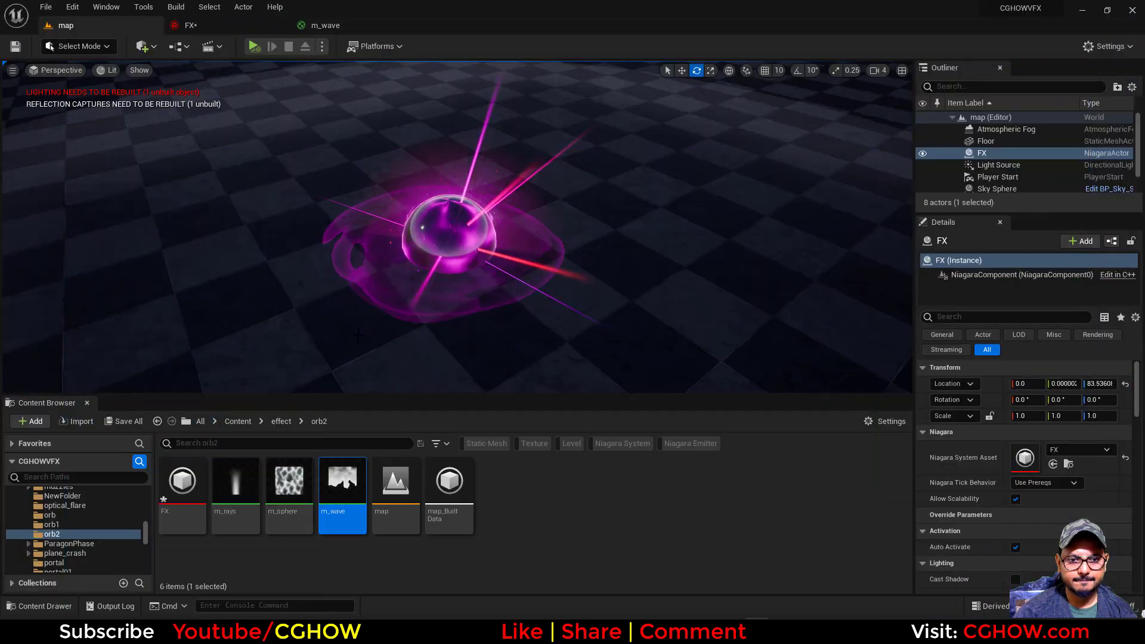
Set the boost curve's key at 0.5 to 2000.0 and edge to 1.0 in Fountain004's Dynamic Material Parameters
click(206, 26)
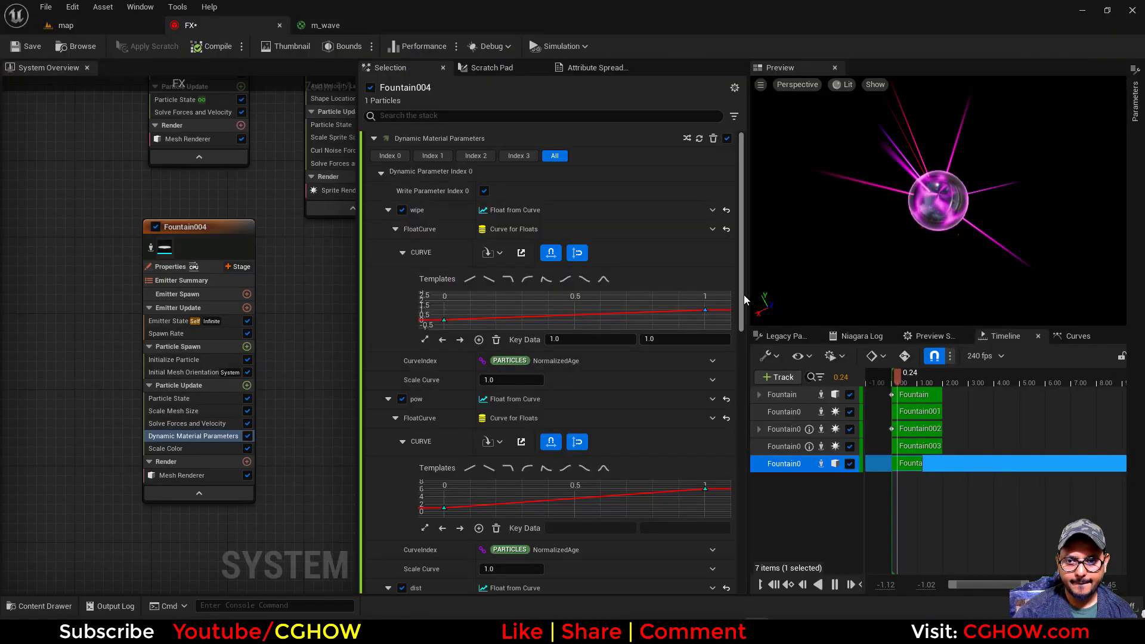
drag(743, 295, 731, 573)
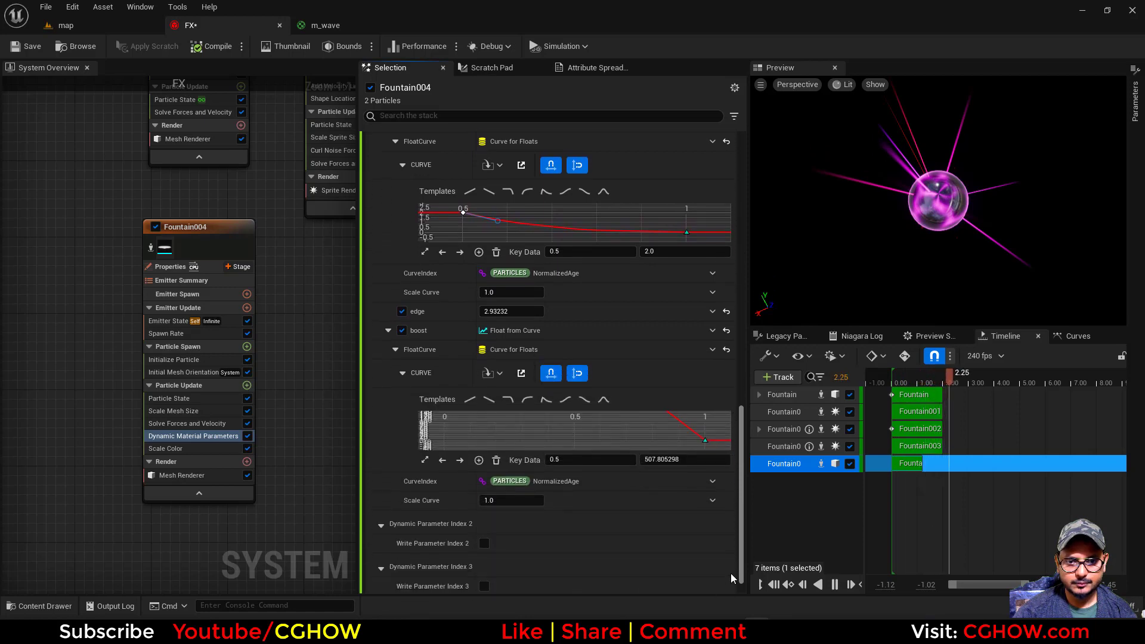
click(427, 462)
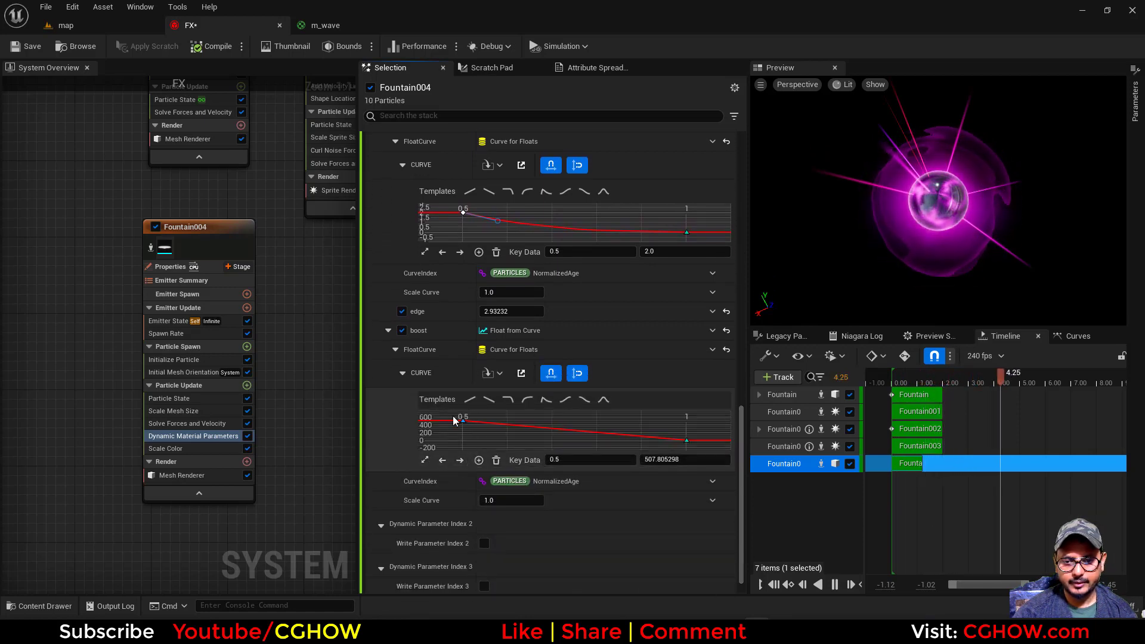
text(000.0)
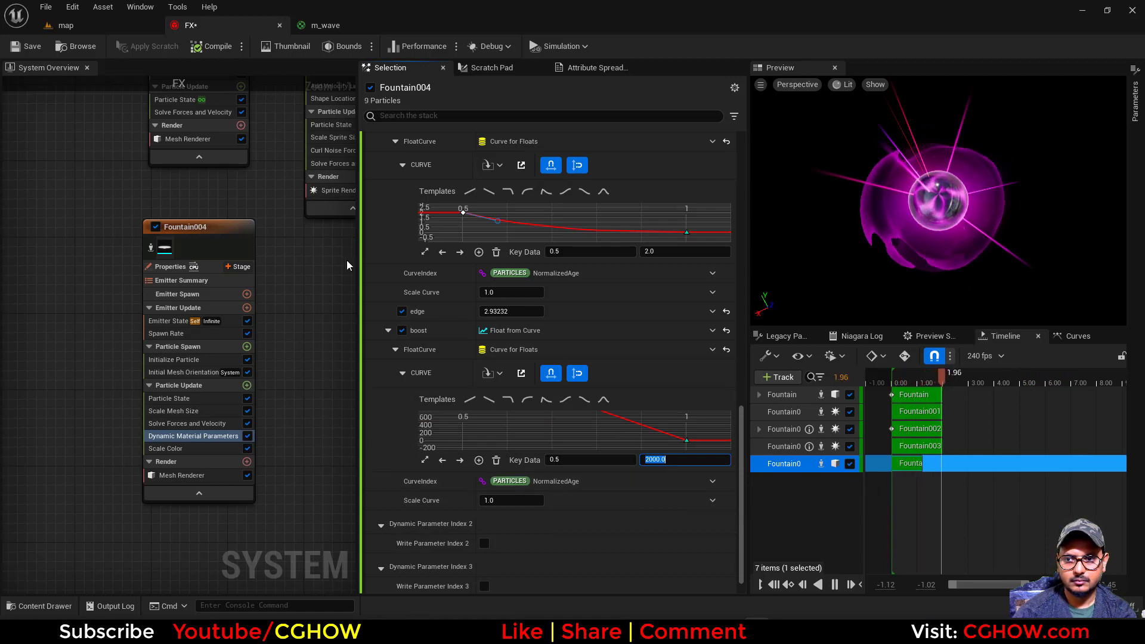
click(426, 460)
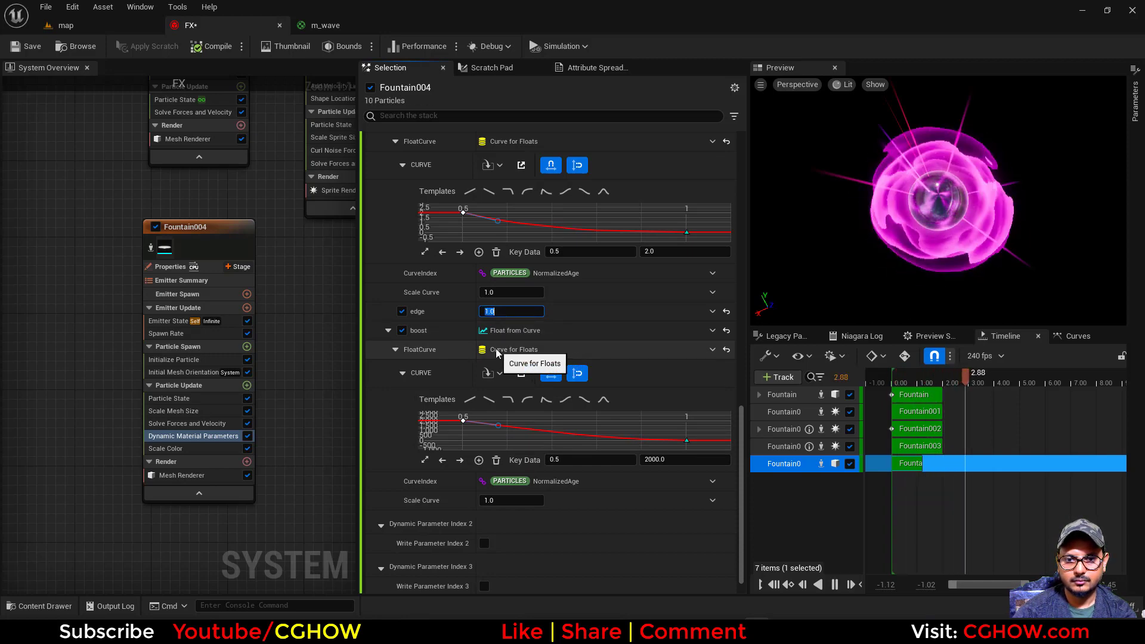
click(78, 26)
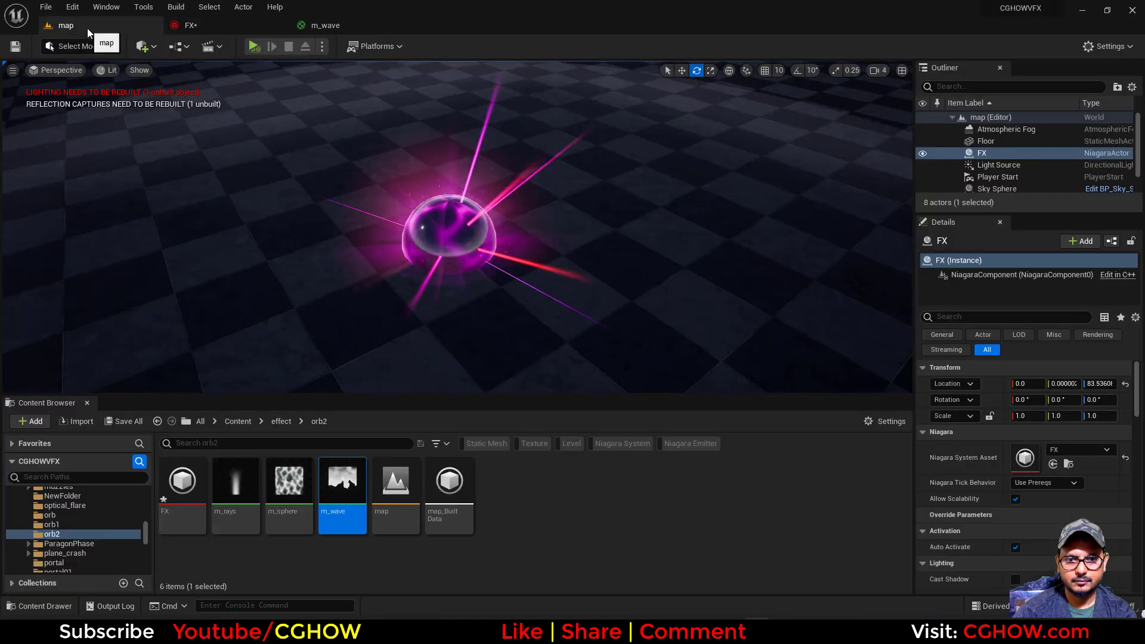